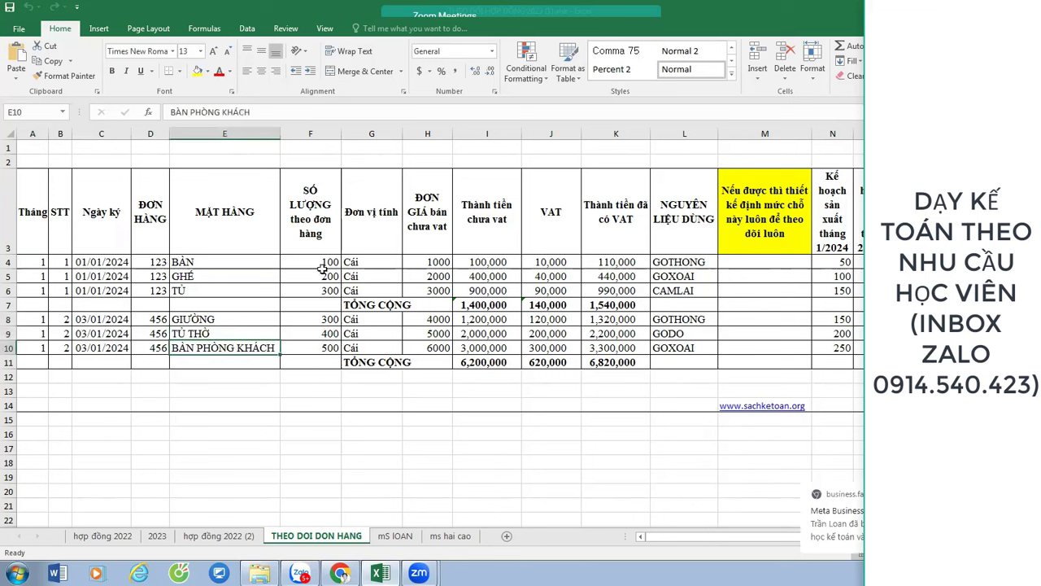
# - Look over the order tracking table's columns, from quantity and unit across to the production plan and delivery columns
pyautogui.click(326, 262)
pyautogui.click(358, 262)
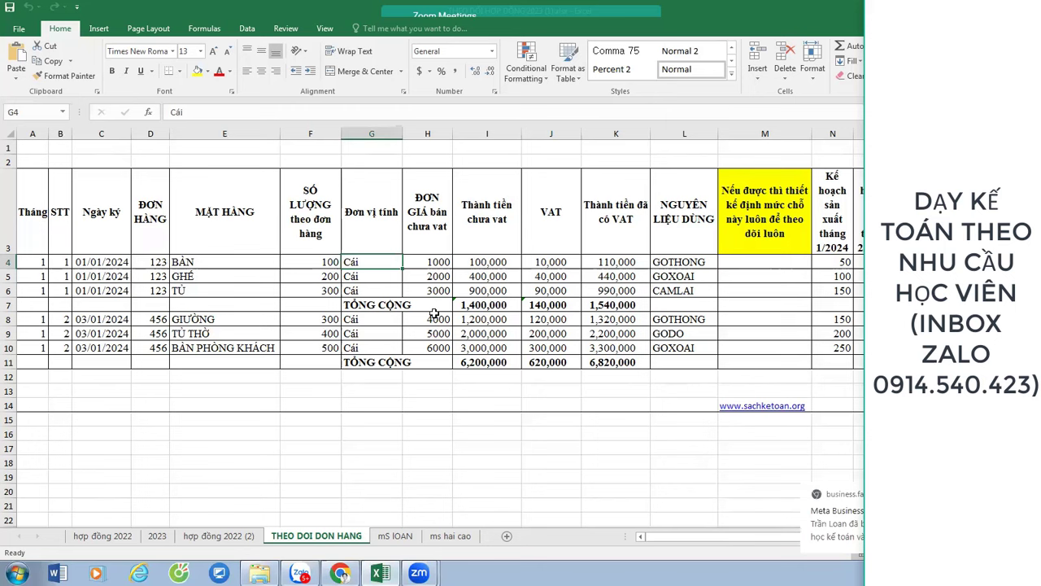
pyautogui.click(434, 441)
pyautogui.press('Right')
pyautogui.press('Right')
pyautogui.press('Right')
pyautogui.press('Right')
pyautogui.press('Right')
pyautogui.press('Right')
pyautogui.press('Right')
pyautogui.press('Right')
pyautogui.press('Right')
pyautogui.press('Right')
pyautogui.press('Right')
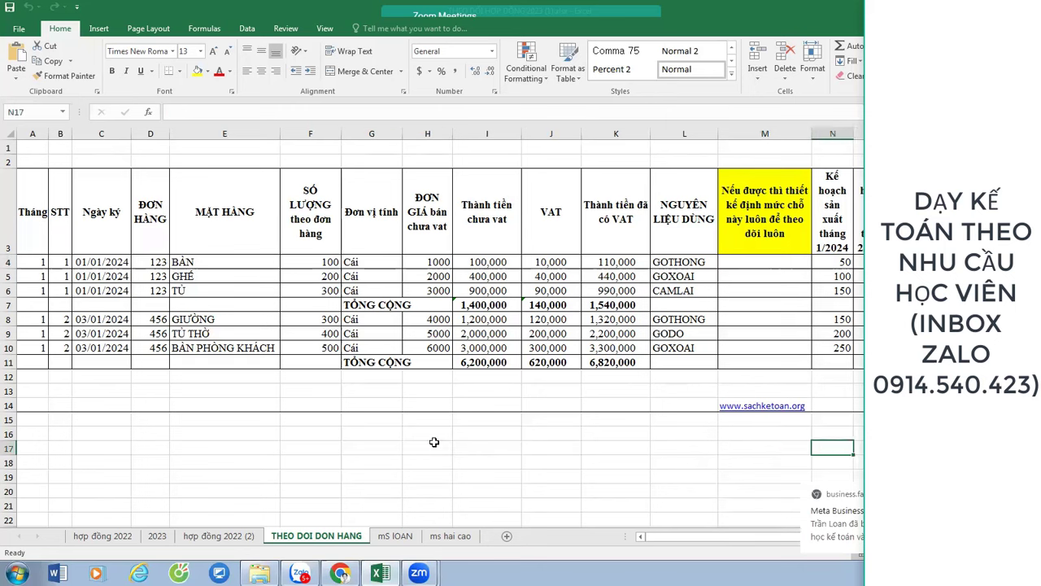
pyautogui.press('Left')
pyautogui.press('Left')
pyautogui.press('Left')
pyautogui.press('Left')
pyautogui.press('Left')
pyautogui.press('Left')
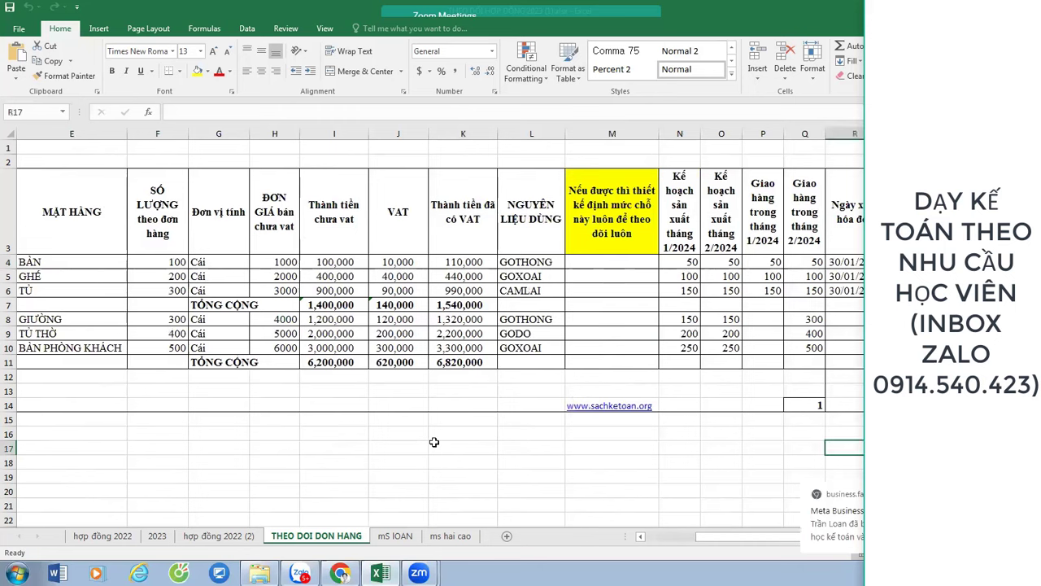
pyautogui.press('Home')
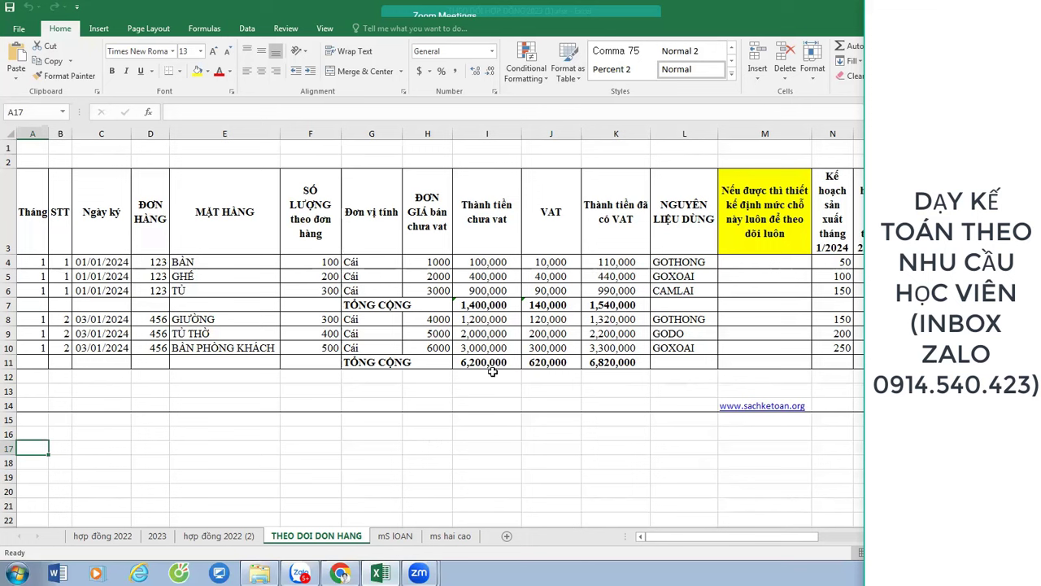
pyautogui.click(336, 260)
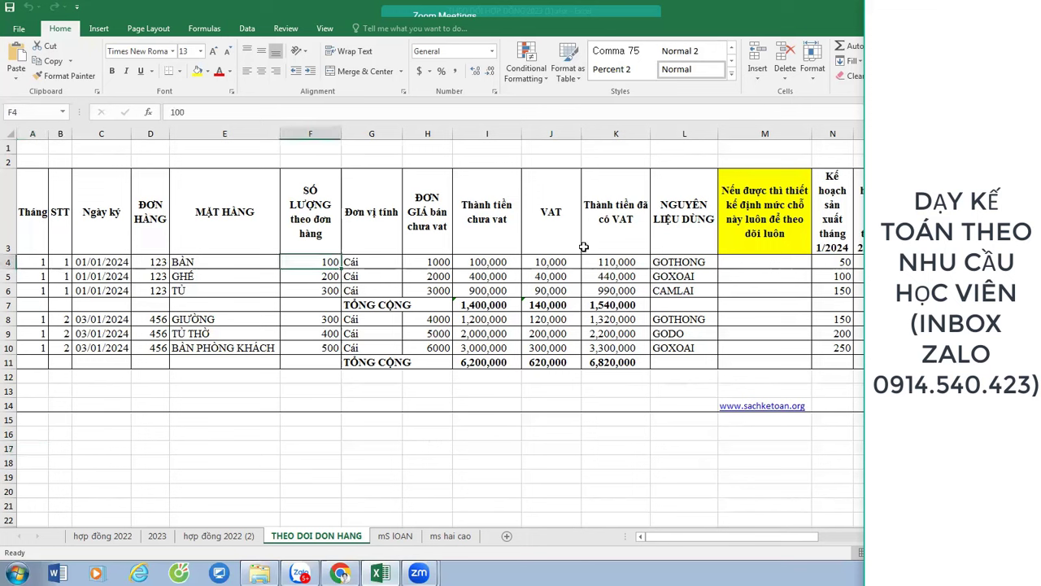
pyautogui.press('Left')
pyautogui.press('Left')
pyautogui.press('Left')
pyautogui.press('Left')
pyautogui.press('Left')
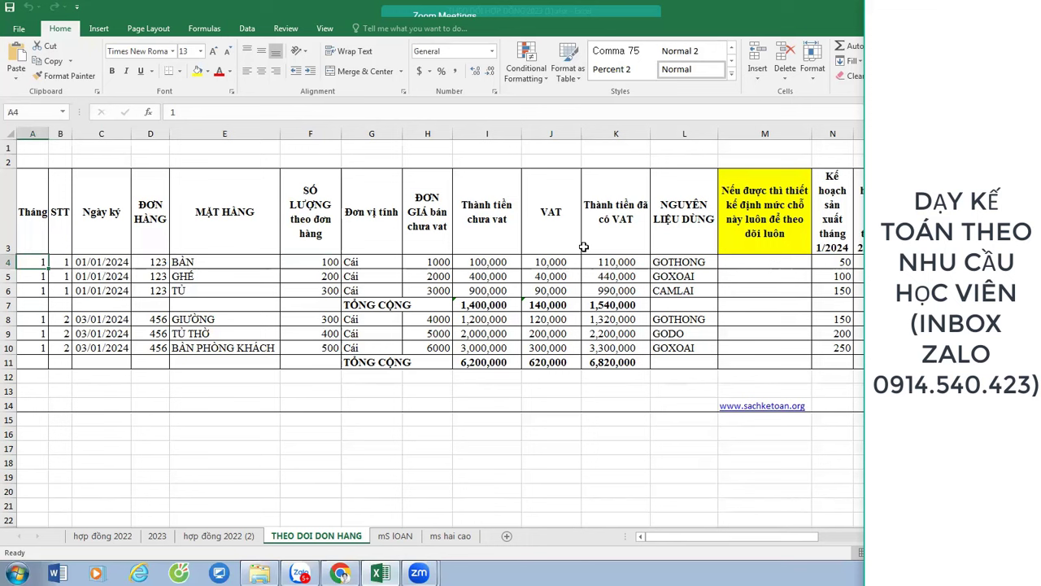
pyautogui.press('Up')
pyautogui.press('Up')
pyautogui.press('Up')
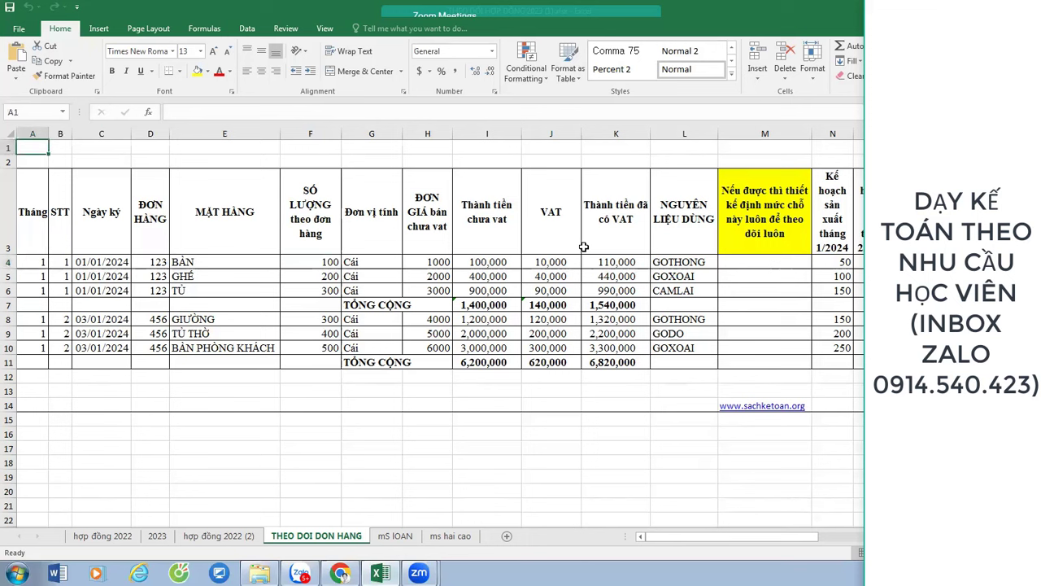
pyautogui.press('Down')
pyautogui.press('Down')
pyautogui.press('Down')
pyautogui.press('Down')
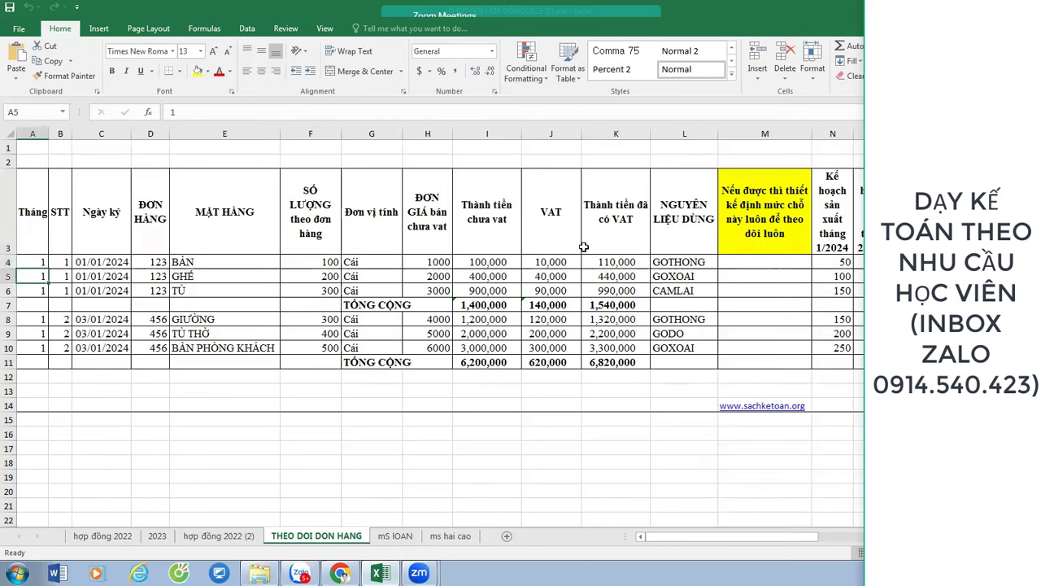
pyautogui.click(584, 247)
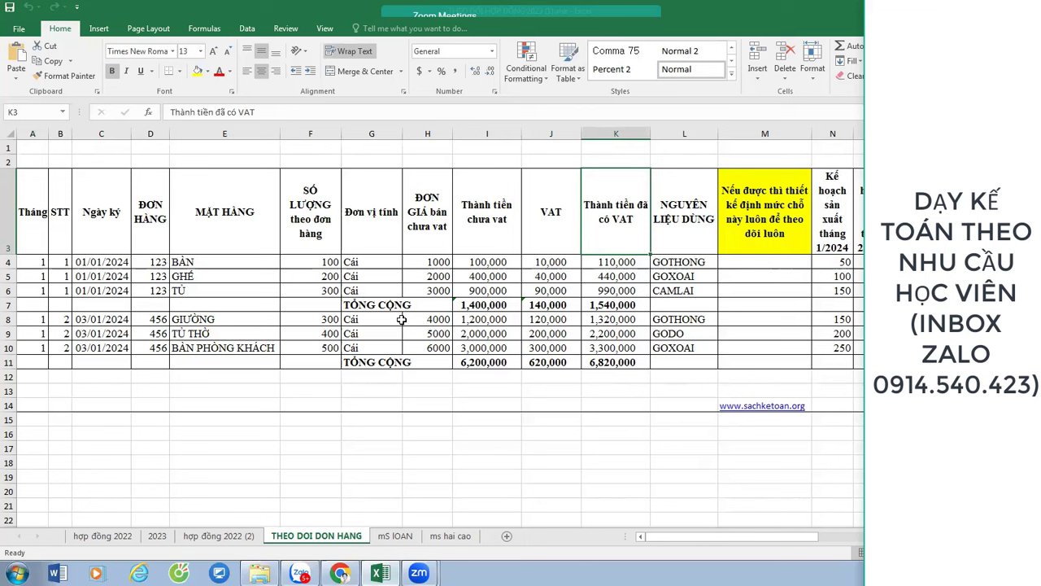
# - Enter the account codes 621, 622 and 627 in cells D17 to D19 below the order table
pyautogui.click(144, 453)
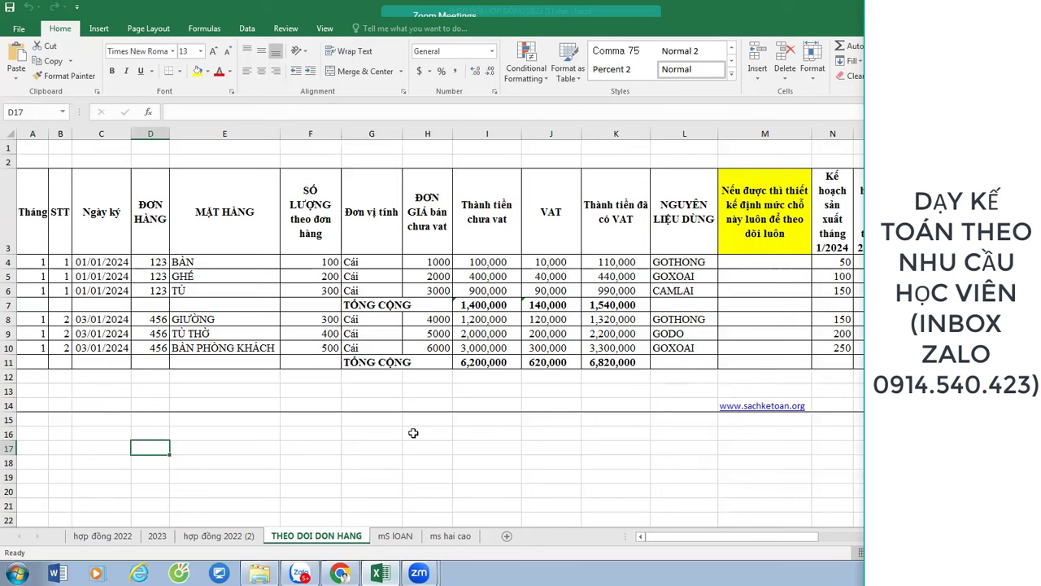
pyautogui.write('621')
pyautogui.press('Return')
pyautogui.write('622')
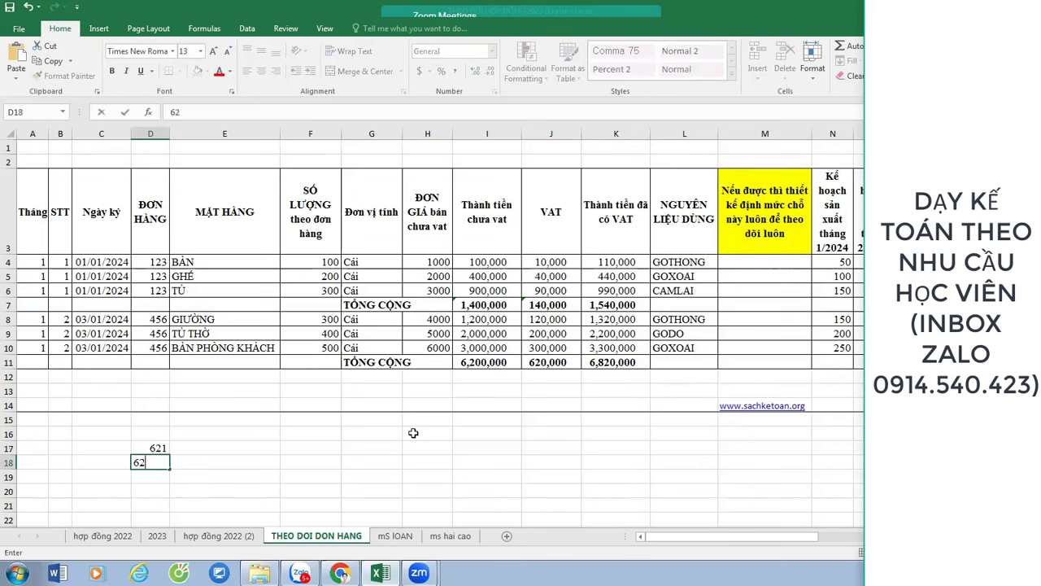
pyautogui.press('Return')
pyautogui.write('627')
pyautogui.press('Return')
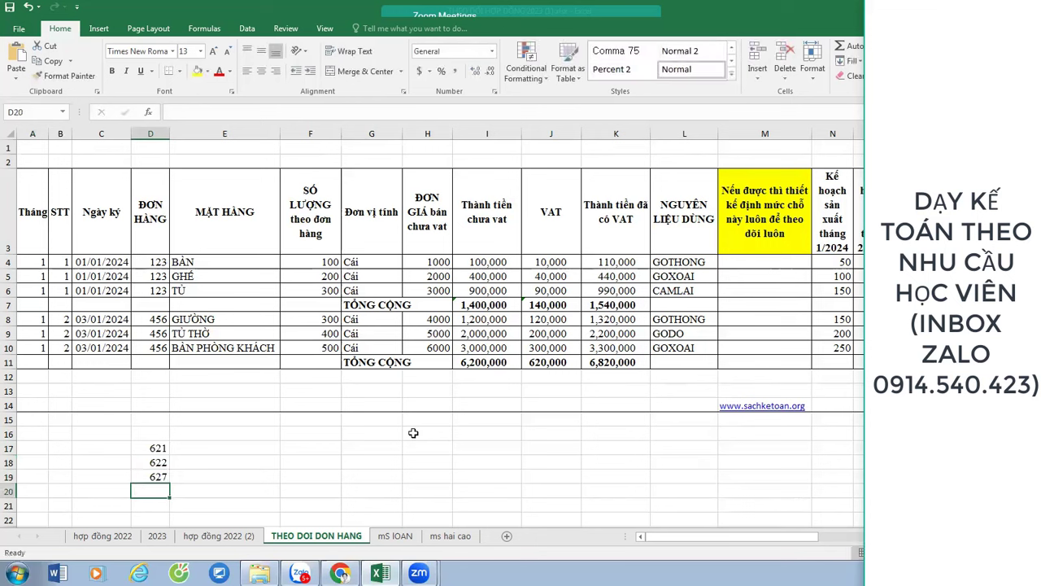
# - Format the account codes in D17:D19 with red text and a yellow fill
pyautogui.moveTo(155, 448); pyautogui.dragTo(157, 477)
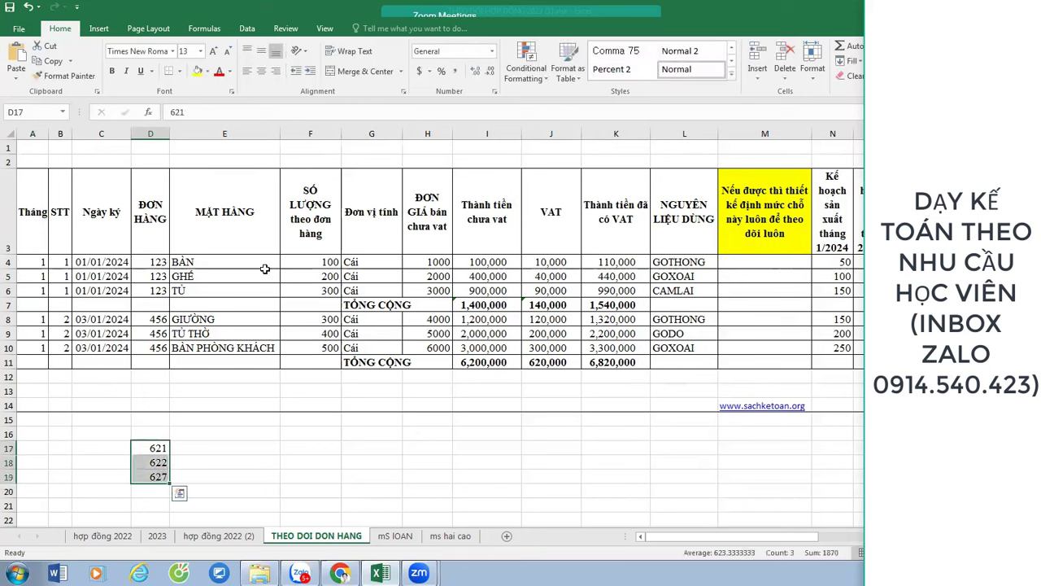
pyautogui.click(218, 72)
pyautogui.click(154, 449)
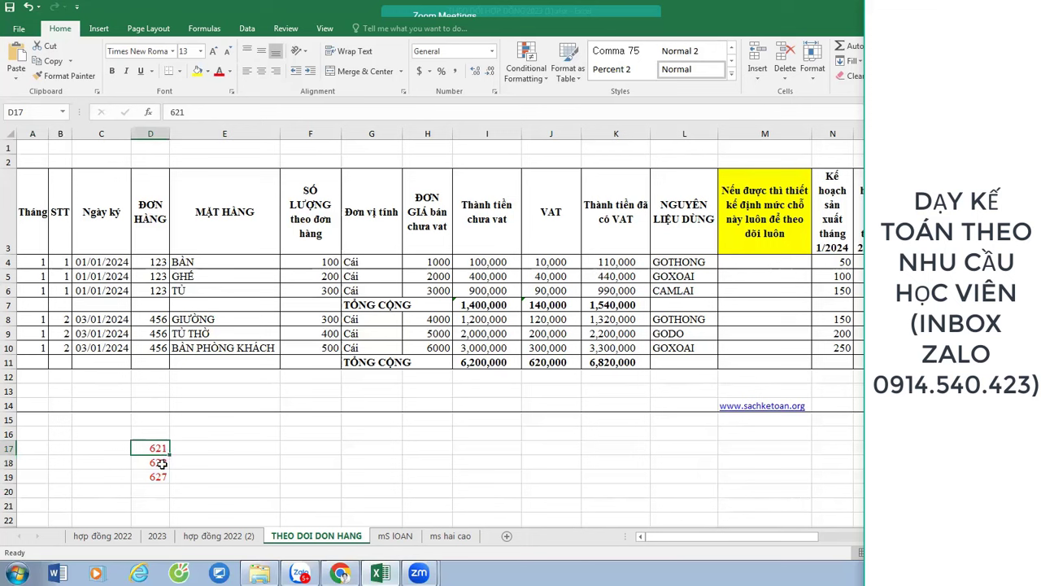
pyautogui.click(162, 463)
pyautogui.click(166, 475)
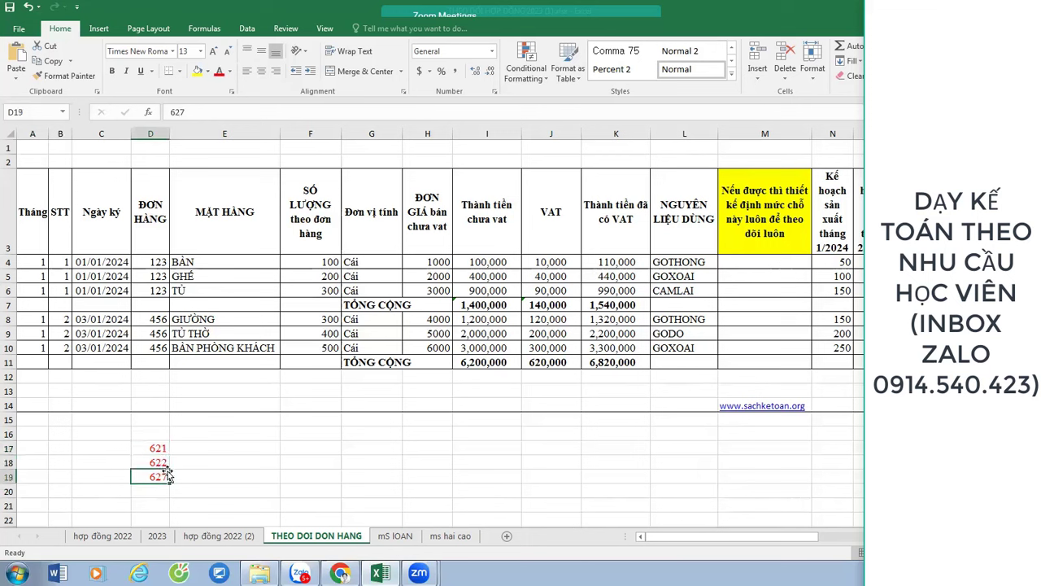
pyautogui.moveTo(208, 443)
pyautogui.mouseDown()
pyautogui.moveTo(153, 443)
pyautogui.moveTo(241, 442)
pyautogui.moveTo(225, 447)
pyautogui.mouseUp()
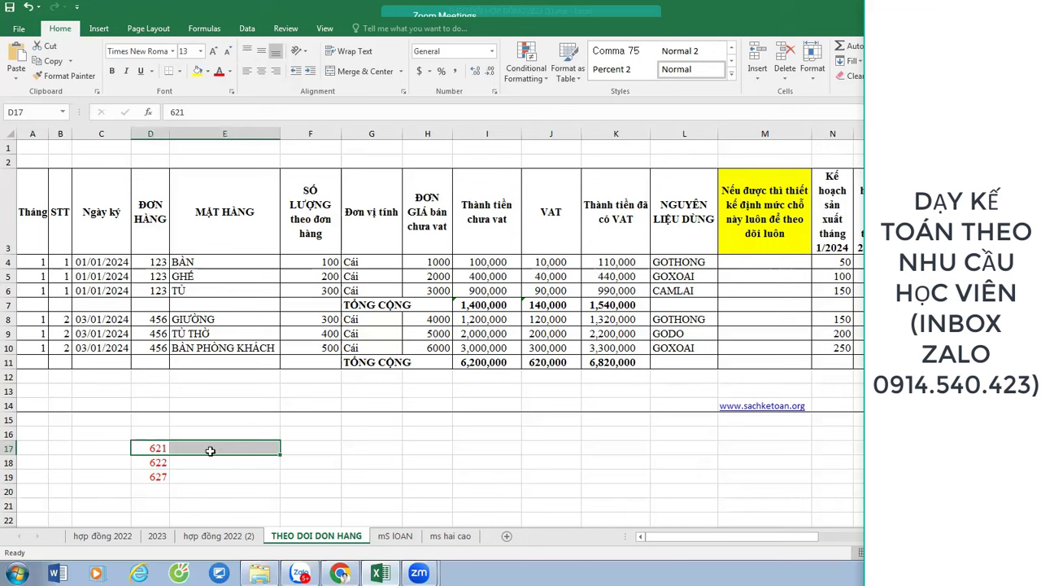
pyautogui.click(242, 445)
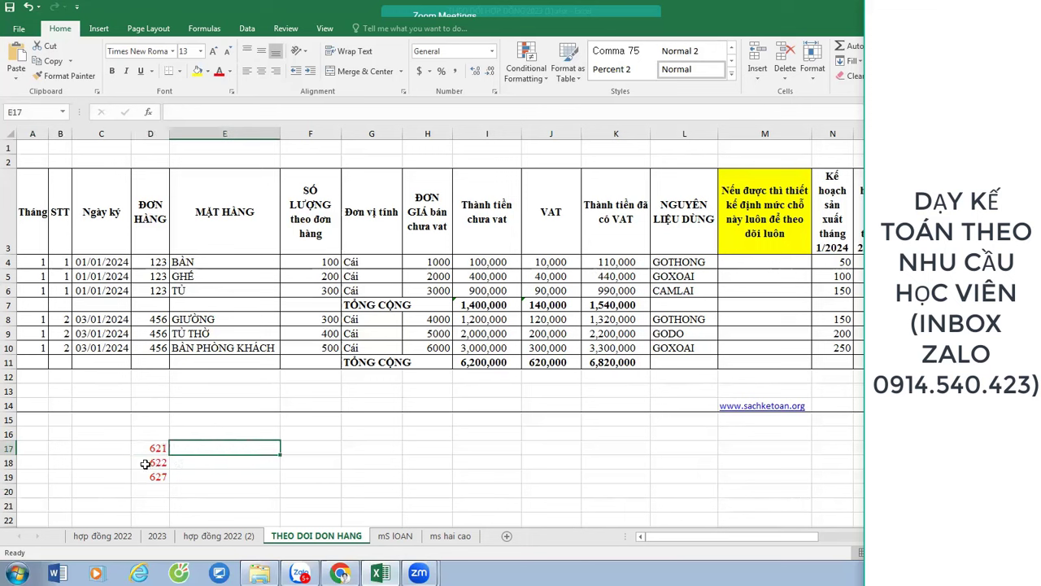
pyautogui.moveTo(145, 463); pyautogui.dragTo(267, 464)
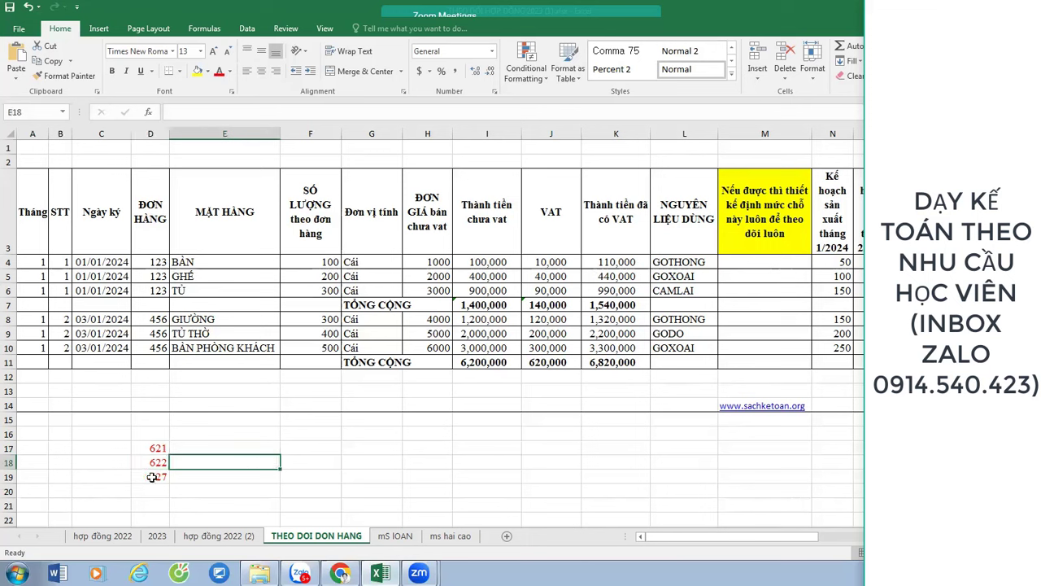
pyautogui.moveTo(151, 478); pyautogui.dragTo(274, 476)
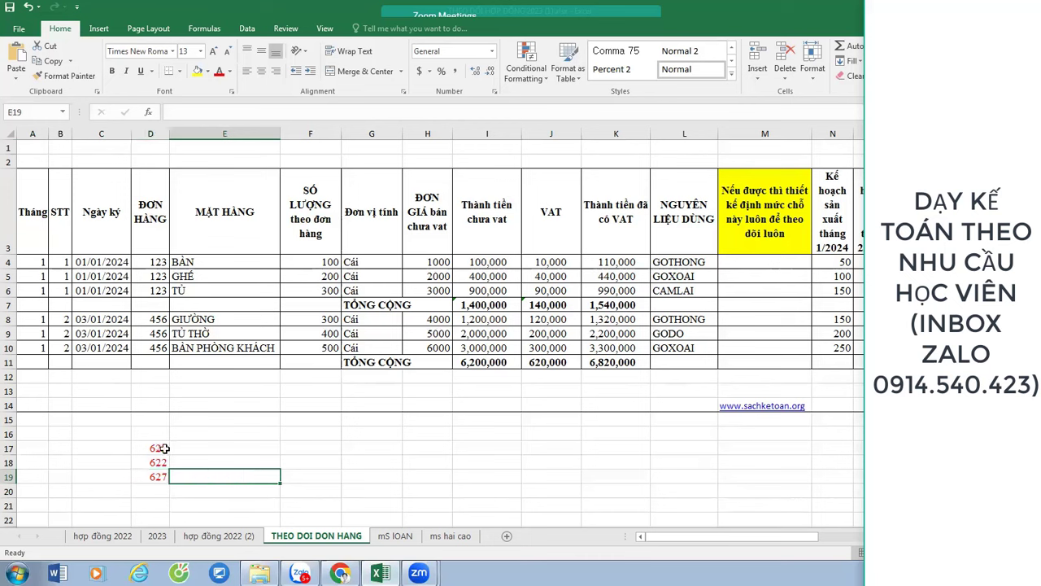
pyautogui.moveTo(160, 448); pyautogui.dragTo(164, 476)
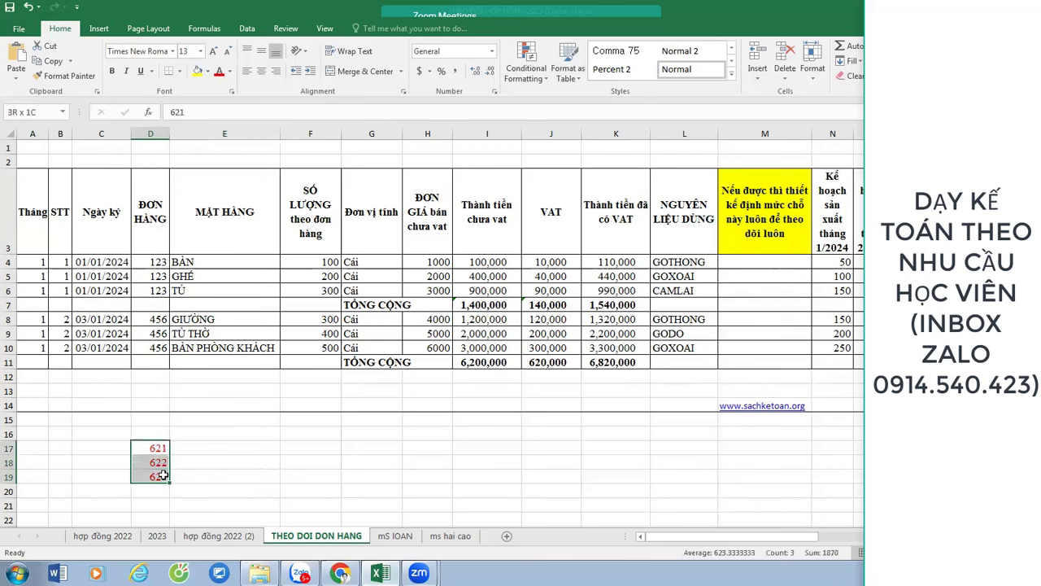
pyautogui.click(197, 70)
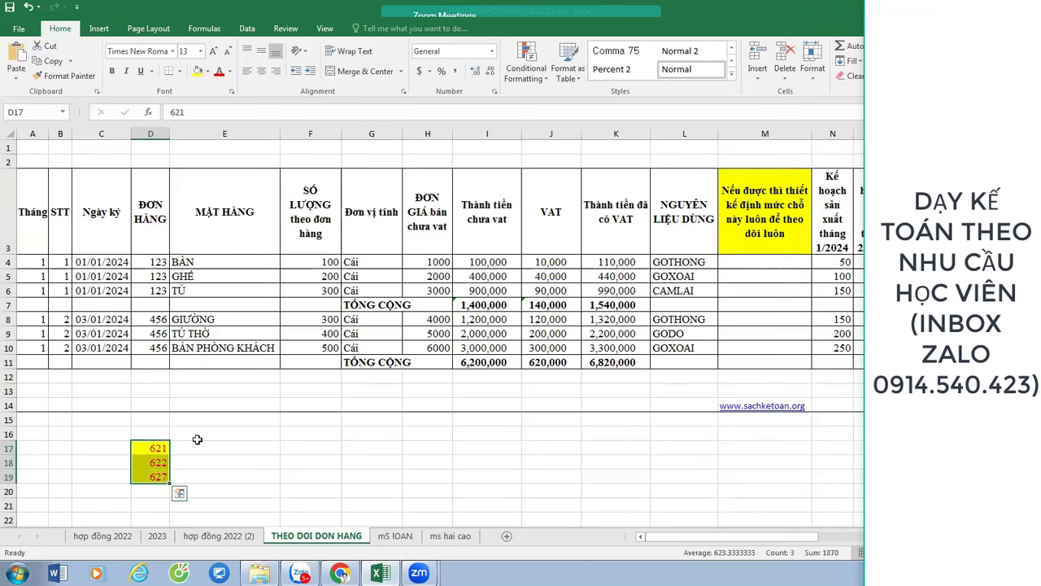
# - List the 627 costs in E19:E22 as TIEN DIEN, THUE PHAN XUONG, KHAU HAO MAY HANG and MAY CAT
pyautogui.click(234, 473)
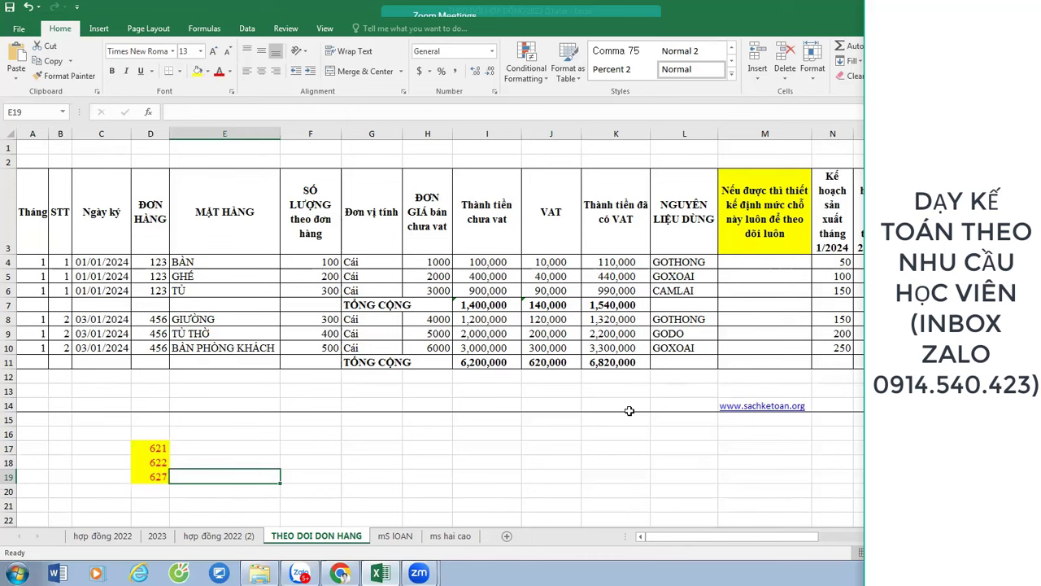
pyautogui.write('TIEN DIEN')
pyautogui.press('Return')
pyautogui.write('TH')
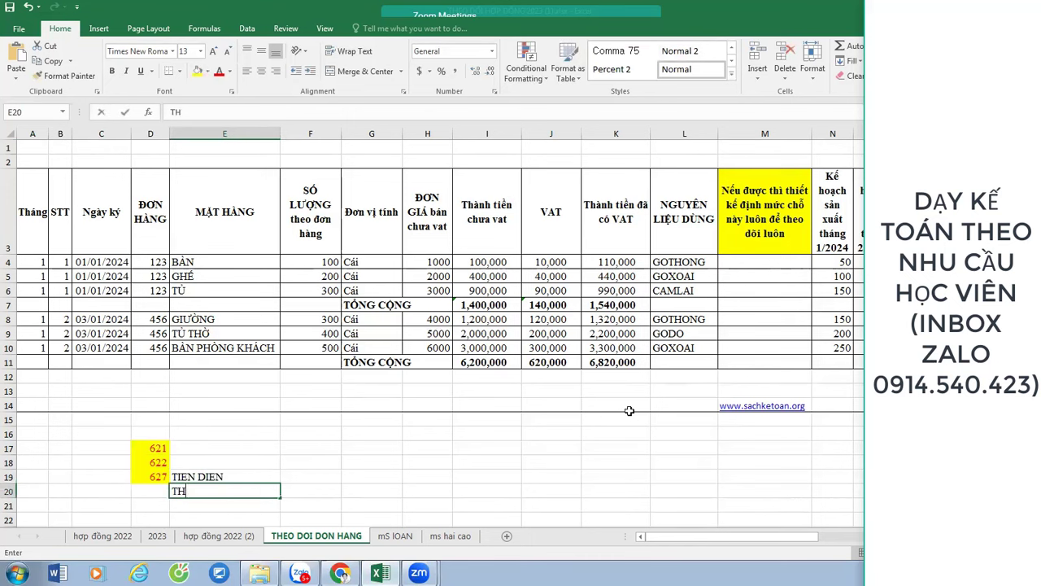
pyautogui.write('UE PHAN XUONG')
pyautogui.press('Return')
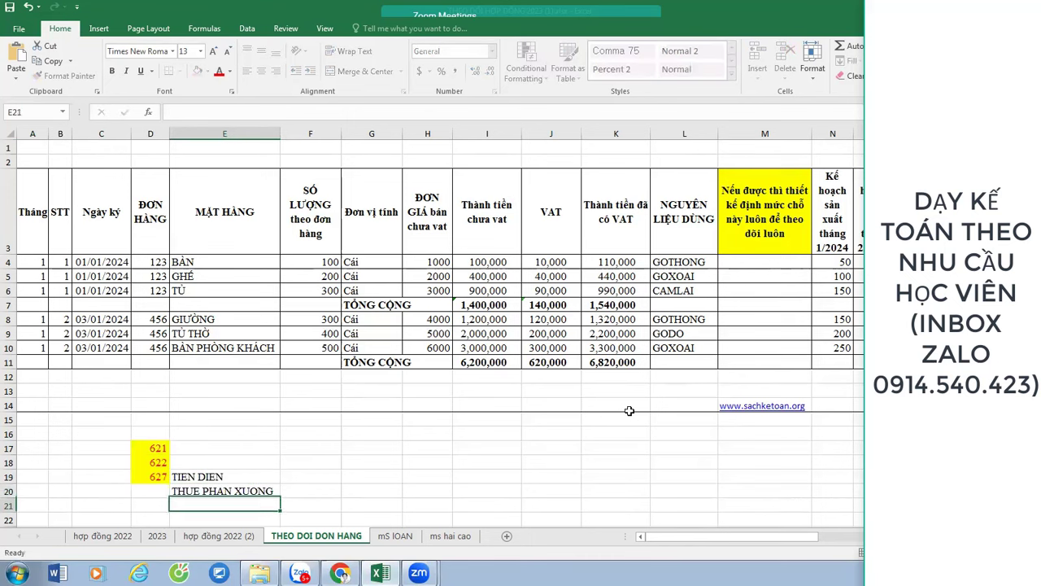
pyautogui.write('KHAU HAO')
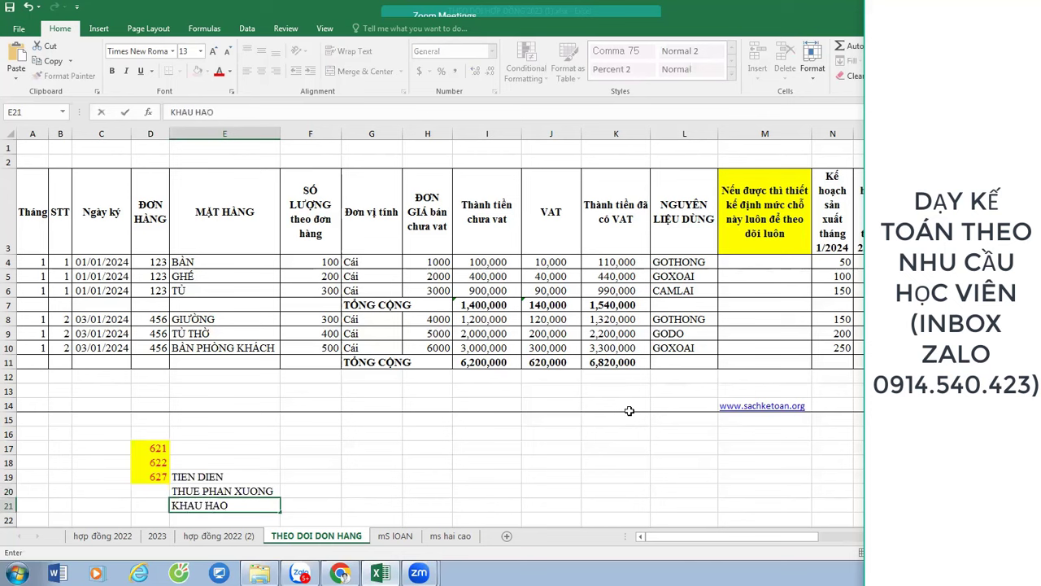
pyautogui.write(' MAY HANG')
pyautogui.press('Return')
pyautogui.write('MAY CAT')
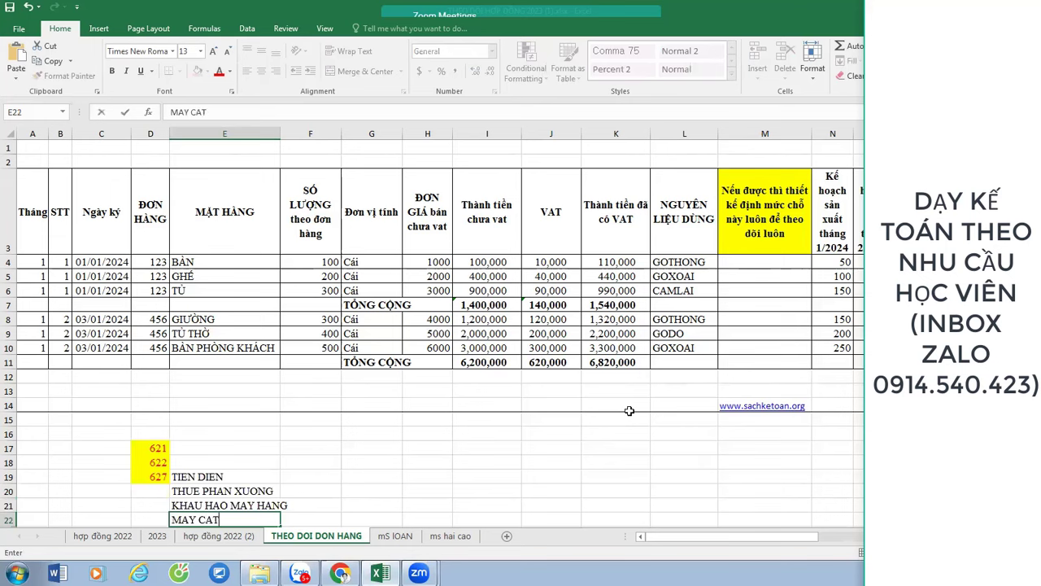
pyautogui.press('Return')
# - Describe code 622 as CONG NHAN LAM RA in E18 and code 621 as NGUYEN LIEU in E17
pyautogui.scroll(-3, 529, 374)
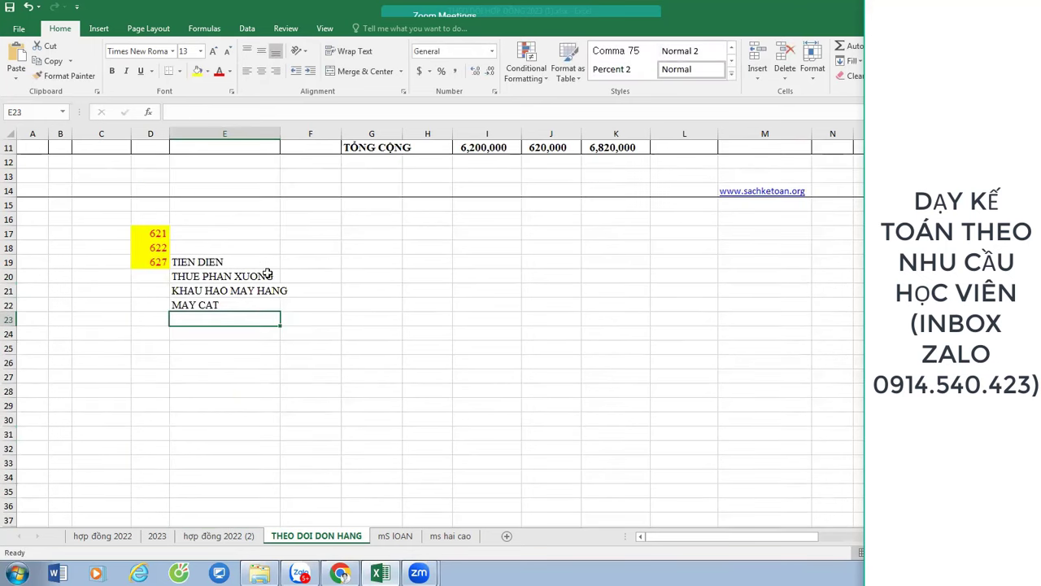
pyautogui.click(255, 245)
pyautogui.write('CONG NHAN LAM RA')
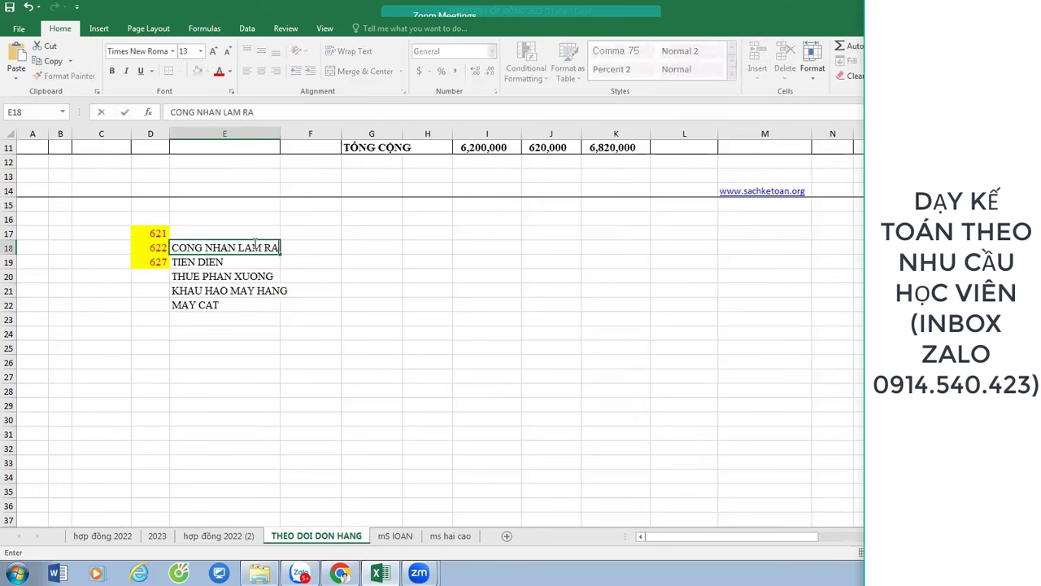
pyautogui.press('Return')
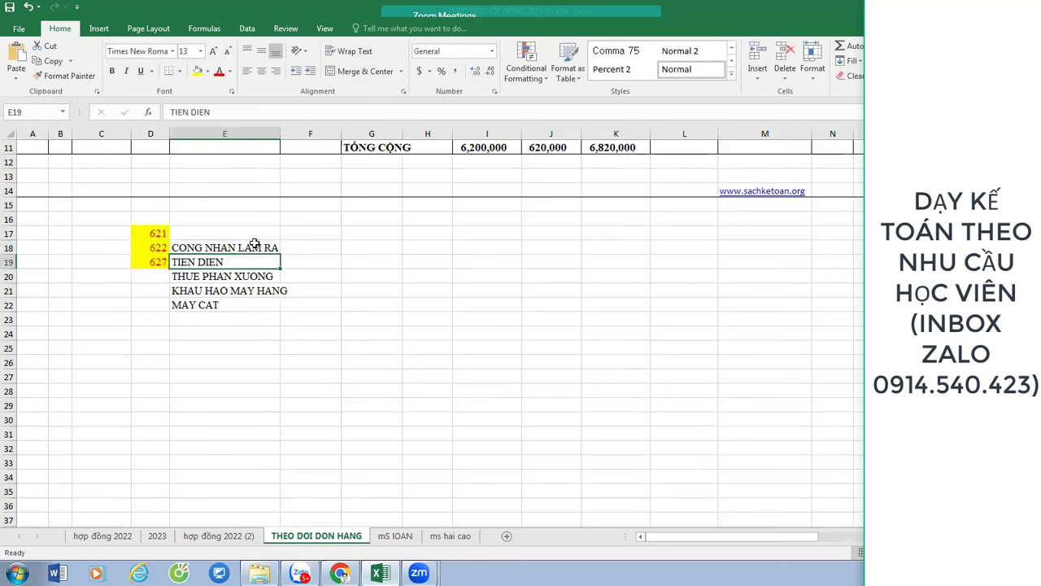
pyautogui.press('Up')
pyautogui.press('Up')
pyautogui.write('NGUYEN LIEU')
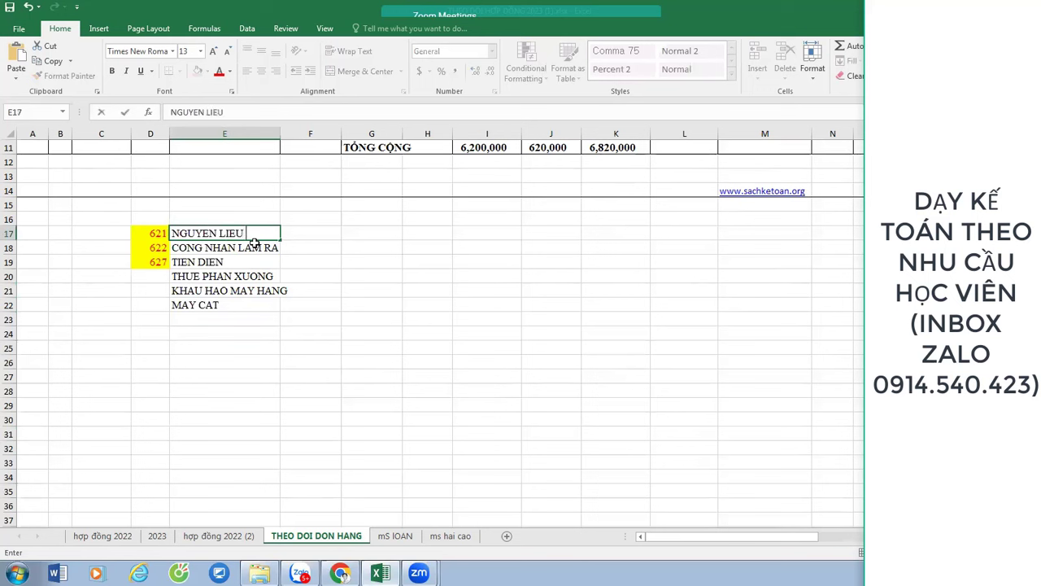
pyautogui.press('Return')
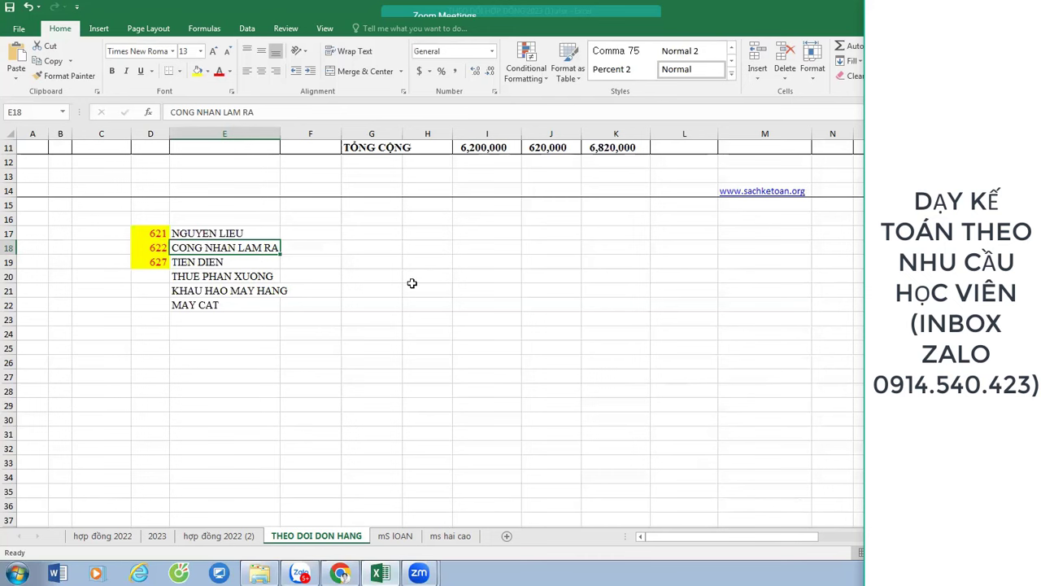
# - Add the heading NGUYÊN TẮC SỐ 1 in D16 above the account codes
pyautogui.scroll(1, 412, 283)
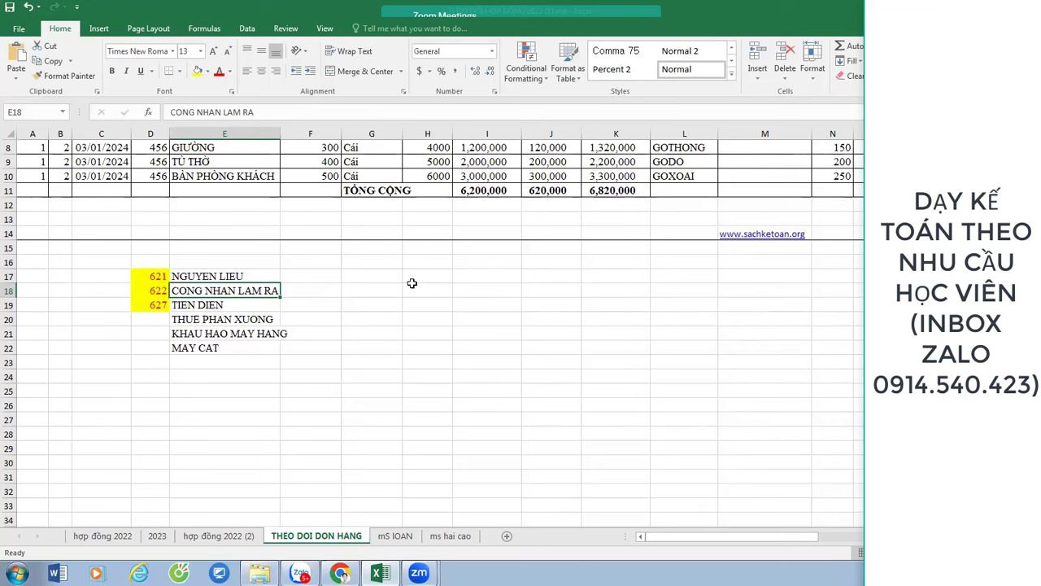
pyautogui.click(162, 273)
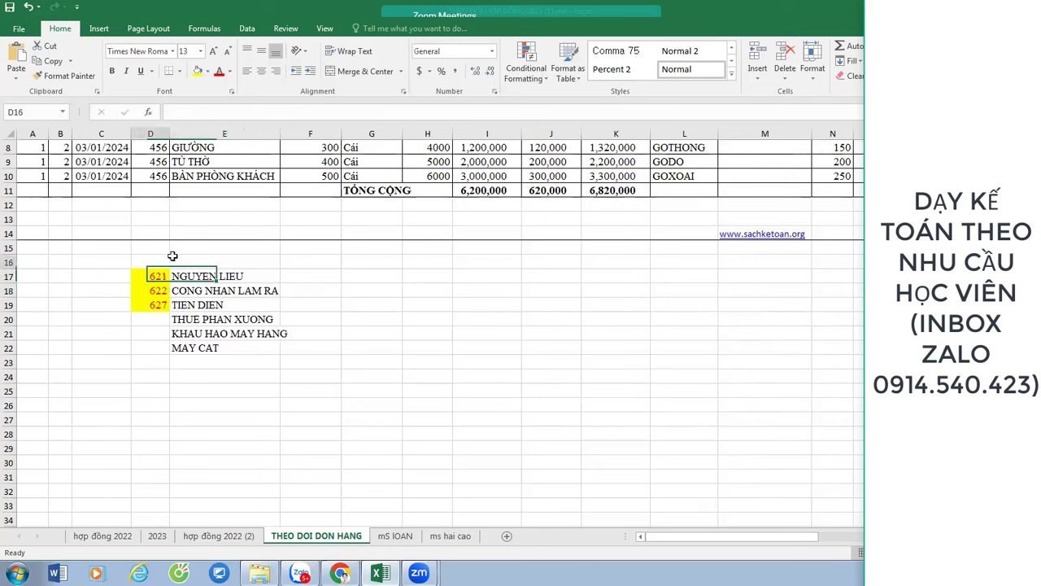
pyautogui.click(172, 258)
pyautogui.write('NGUYÊN')
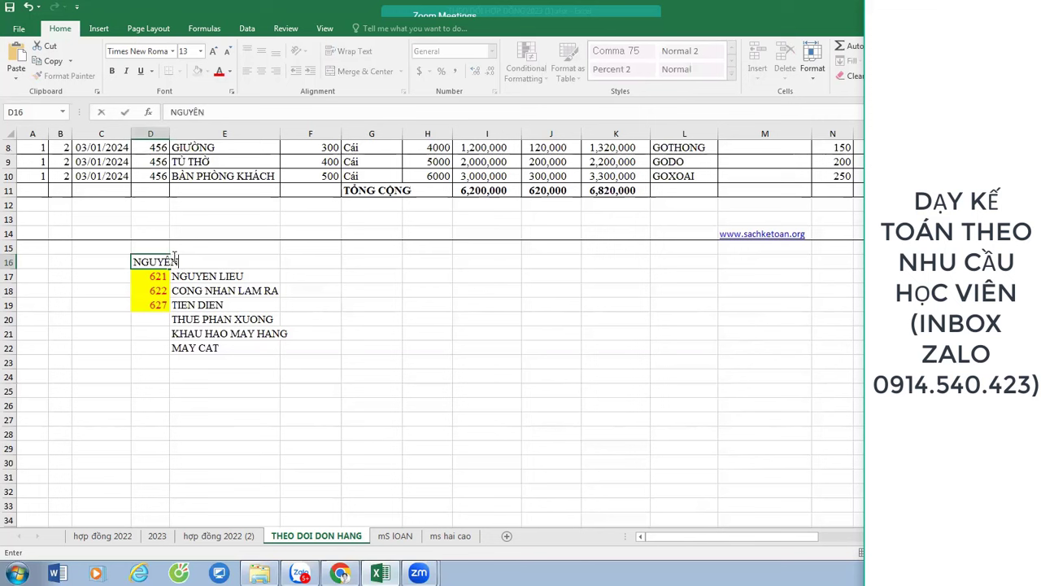
pyautogui.write(' TẮC SỐ 1')
pyautogui.press('Return')
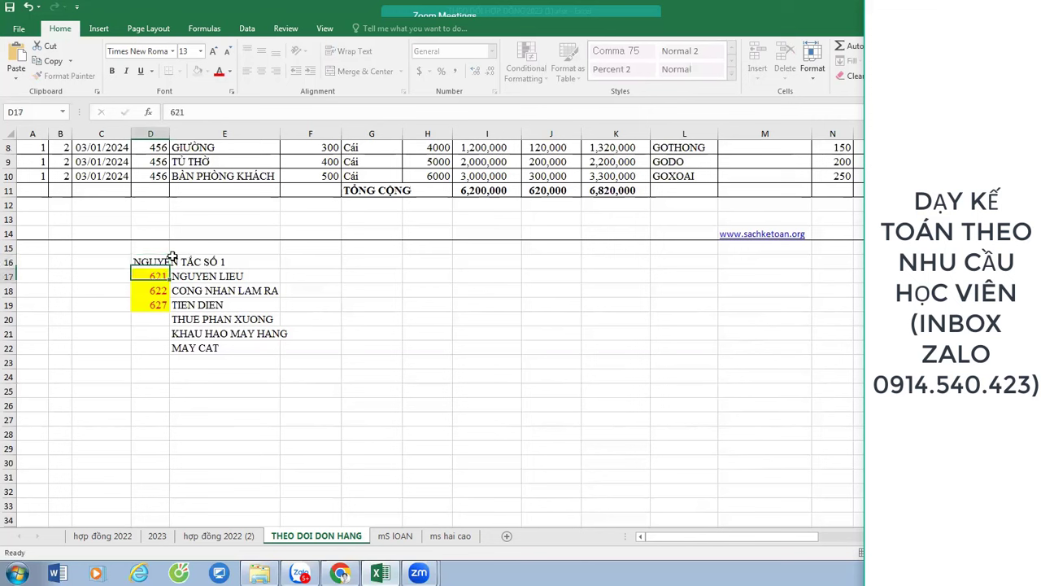
# - Add the heading NGUYÊN TẮC SỐ 2 in I16 and widen column I so the heading fits
pyautogui.click(172, 257)
pyautogui.press('Right')
pyautogui.press('Right')
pyautogui.press('Right')
pyautogui.press('Right')
pyautogui.write('NG')
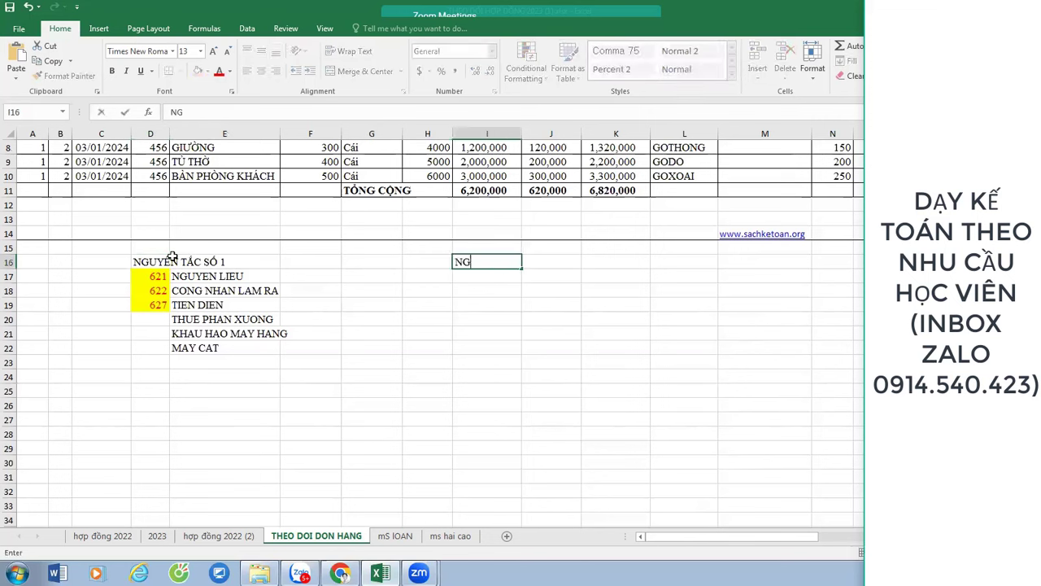
pyautogui.write('UYẾN TẮC SỐ 2')
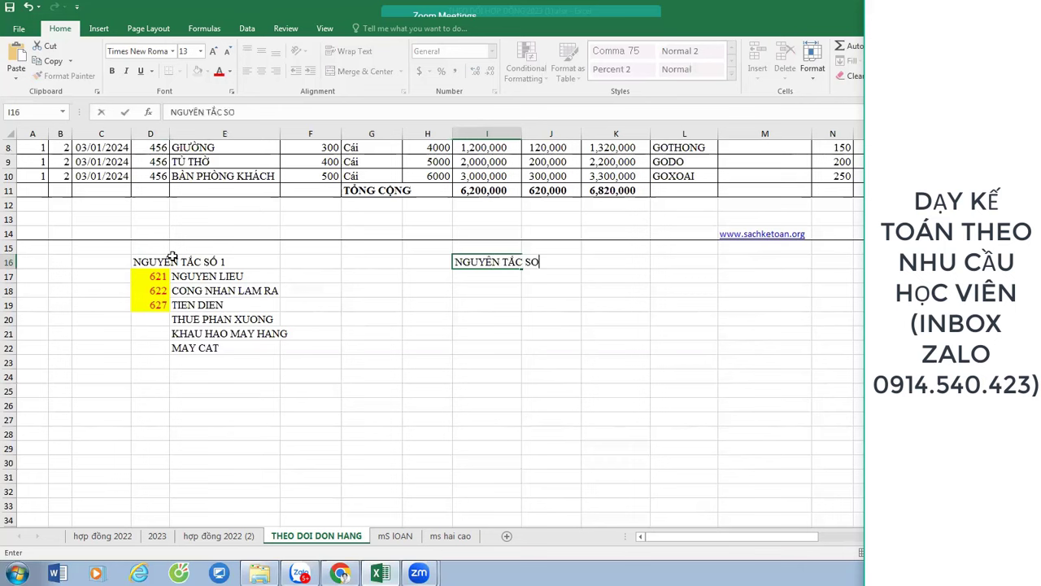
pyautogui.press('Return')
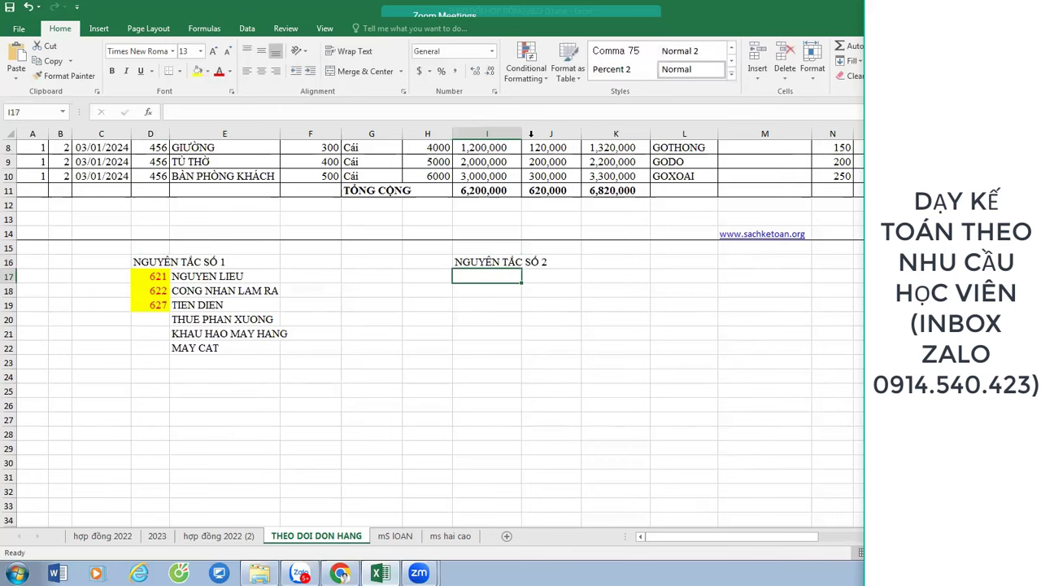
pyautogui.moveTo(523, 129); pyautogui.dragTo(572, 132)
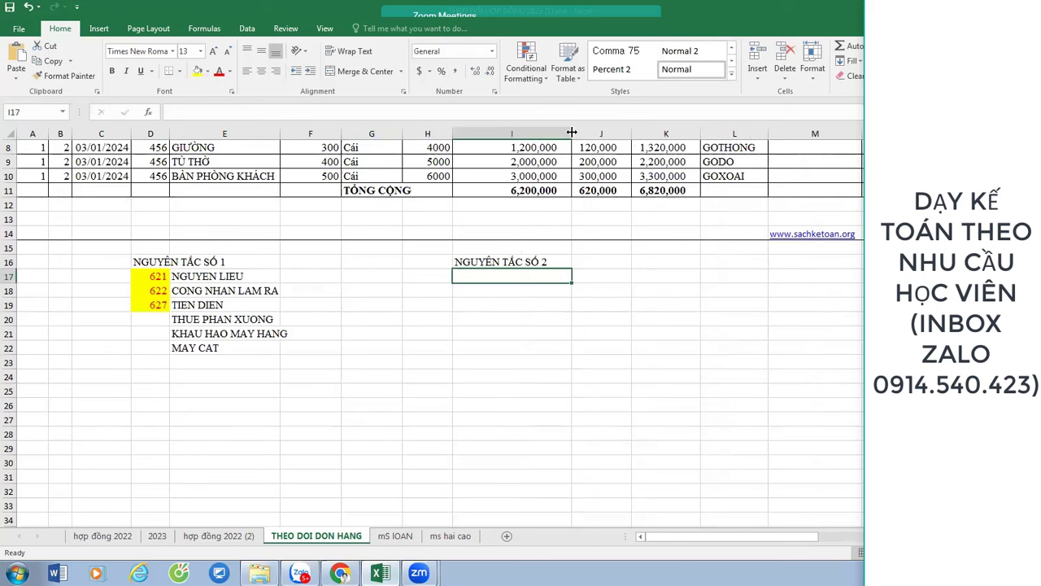
# - Copy the account codes 621, 622 and 627 from D17:D19 into I17:I19 under NGUYÊN TẮC SỐ 2
pyautogui.press('Left')
pyautogui.press('Left')
pyautogui.press('Left')
pyautogui.press('Left')
pyautogui.press('Left')
pyautogui.hotkey('shift', 'Down')
pyautogui.hotkey('shift', 'Down')
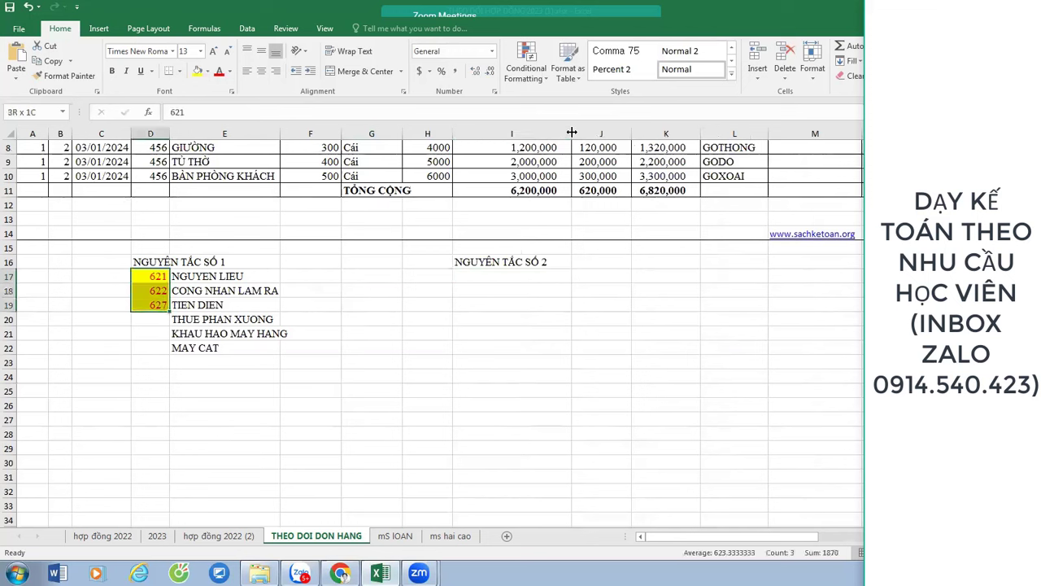
pyautogui.hotkey('ctrl', 'c')
pyautogui.press('Right')
pyautogui.press('Right')
pyautogui.press('Right')
pyautogui.press('Right')
pyautogui.press('Right')
pyautogui.hotkey('ctrl', 'v')
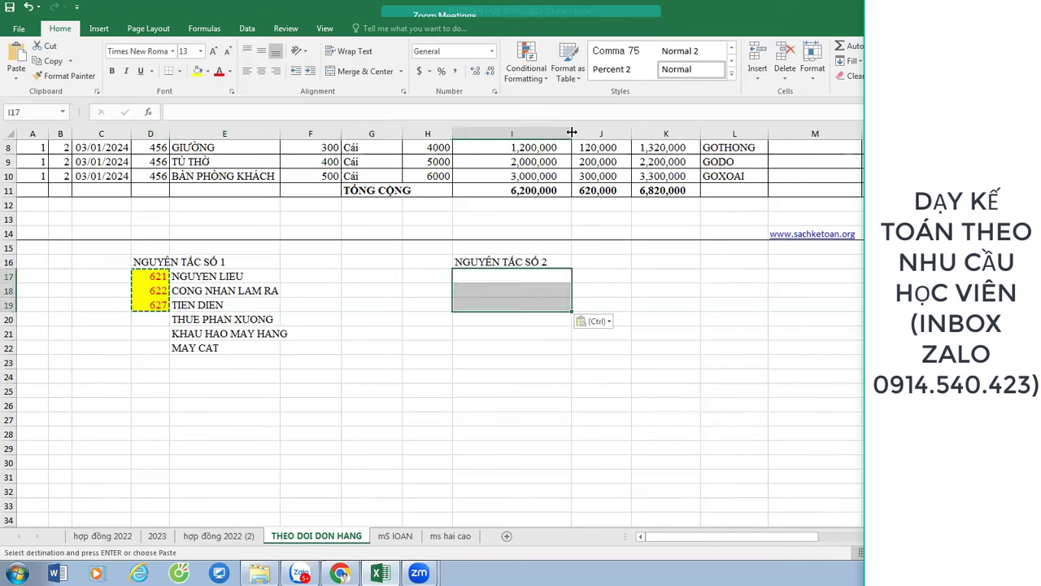
# - Merge and center J17:L19 beside the copied codes and enter THEO TỪNG ĐƠN HÀNG in it
pyautogui.press('Right')
pyautogui.press('Down')
pyautogui.press('Up')
pyautogui.hotkey('shift', 'Down')
pyautogui.hotkey('shift', 'Down')
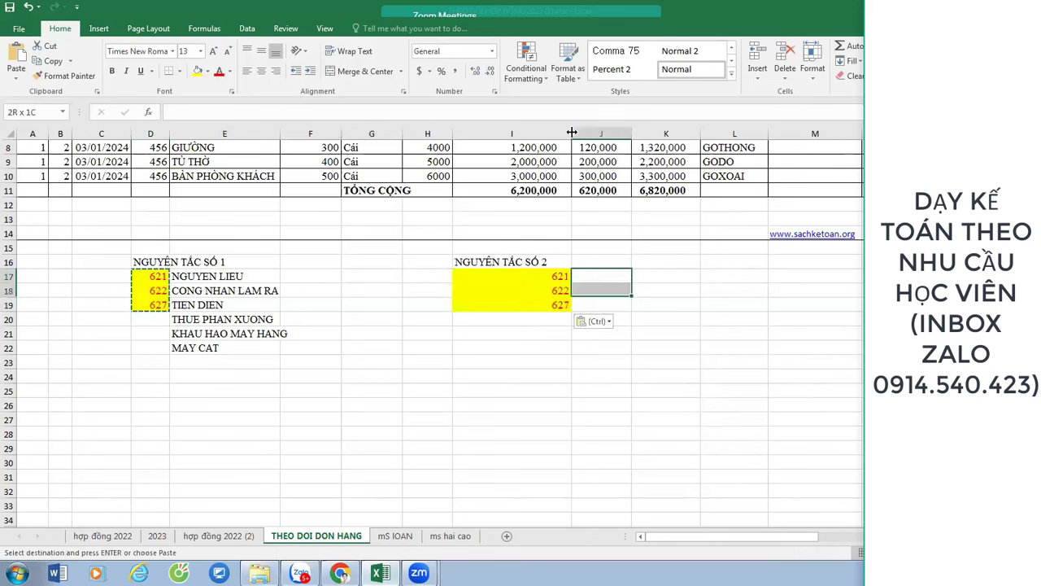
pyautogui.hotkey('shift', 'Right')
pyautogui.hotkey('shift', 'Right')
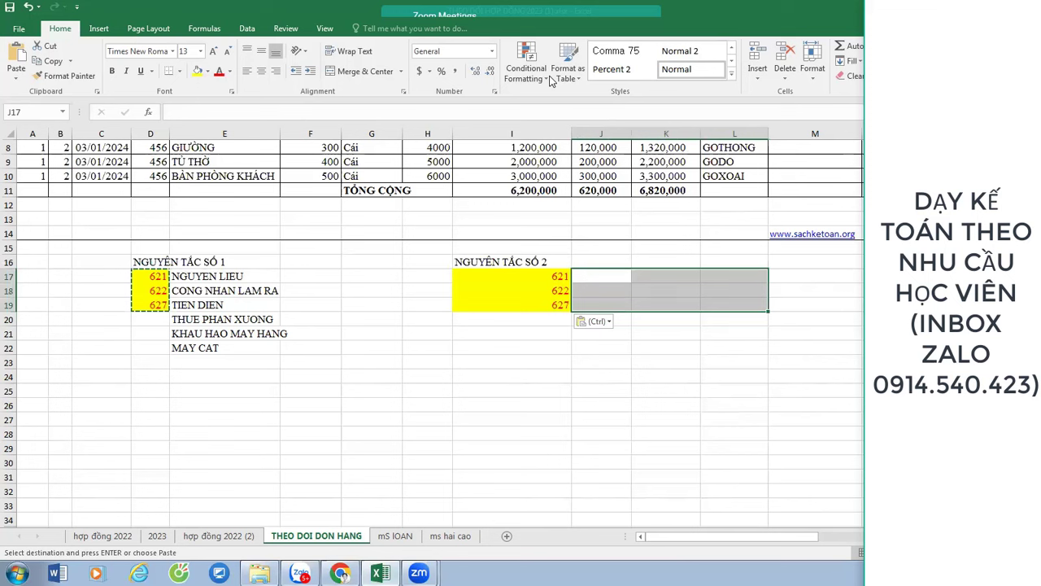
pyautogui.click(353, 73)
pyautogui.write('THEO TỪ')
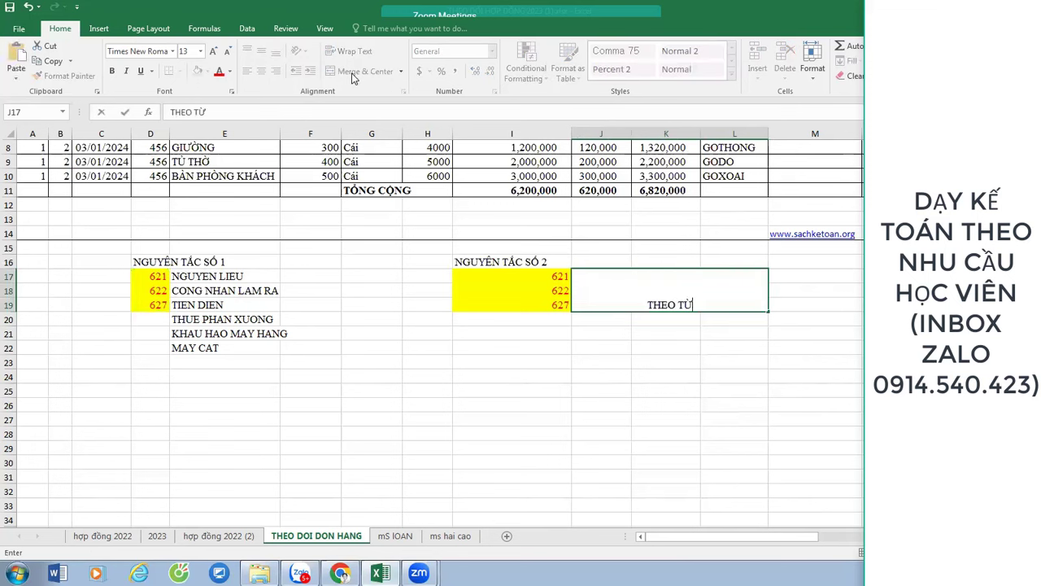
pyautogui.write('NG ĐƠN HÀN')
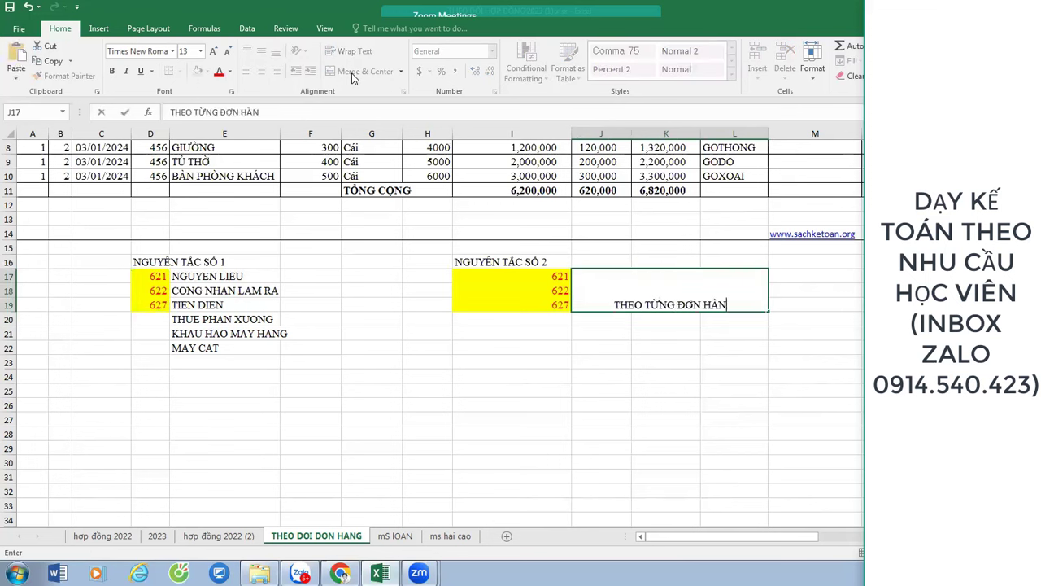
pyautogui.write('G')
pyautogui.press('Return')
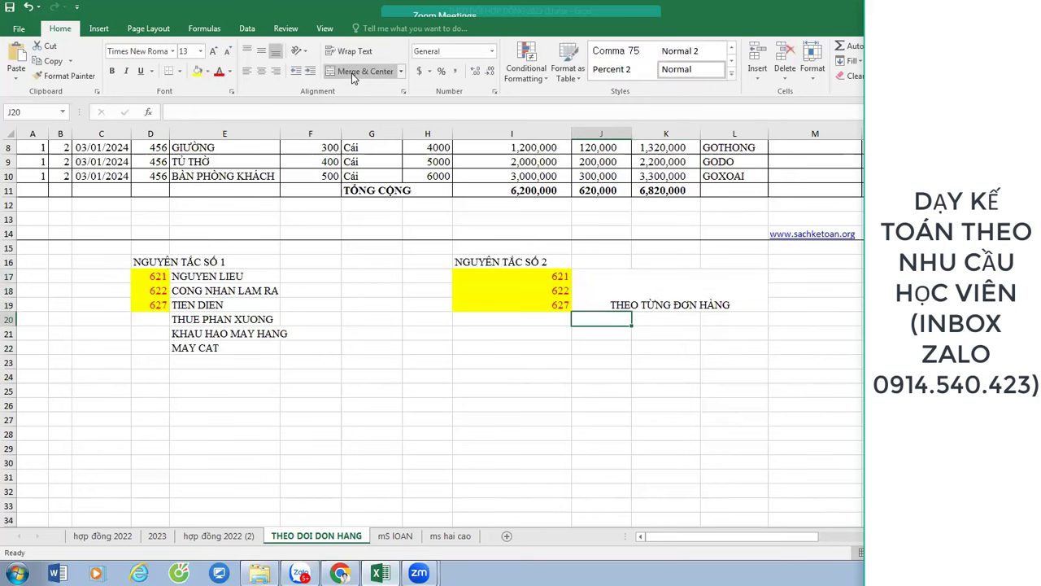
# - Start a note in J20 reading "Cái này dùng chung 622;627 , CUỐI THÁNG PHÂN"
pyautogui.write('Cai này')
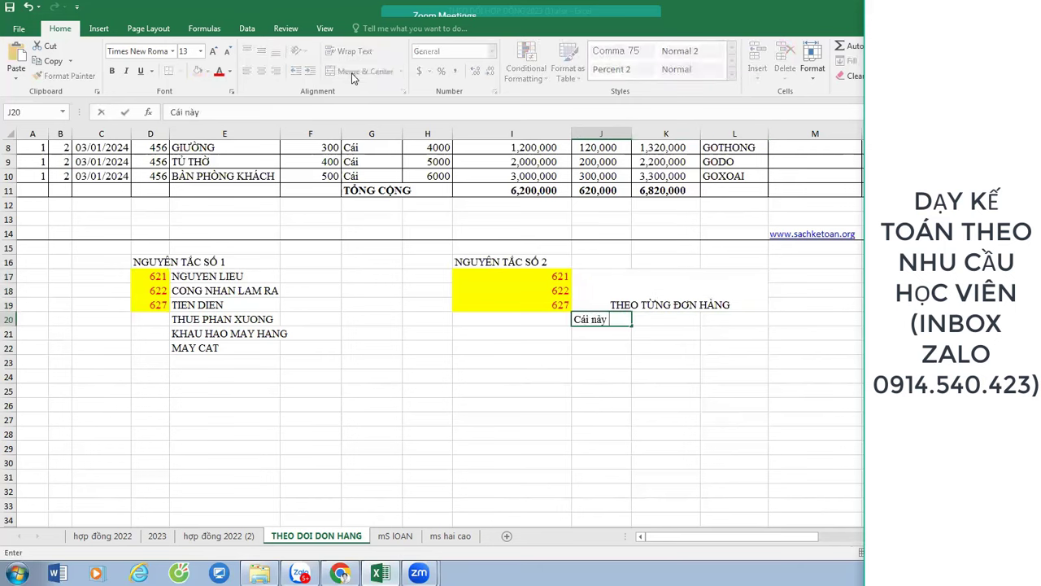
pyautogui.write(' dùng chung')
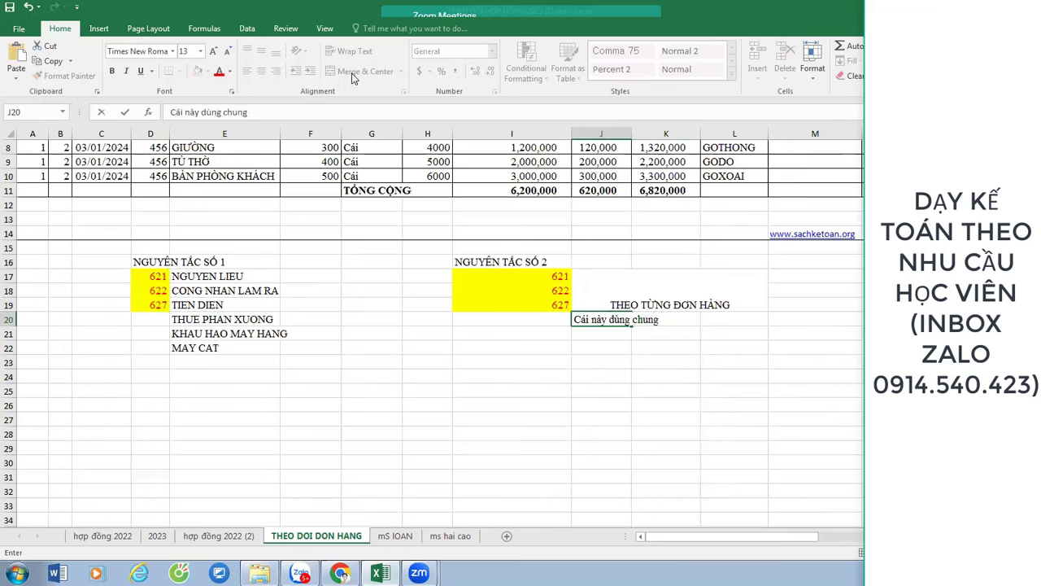
pyautogui.write(' 622;627 , CUỐI THS1N')
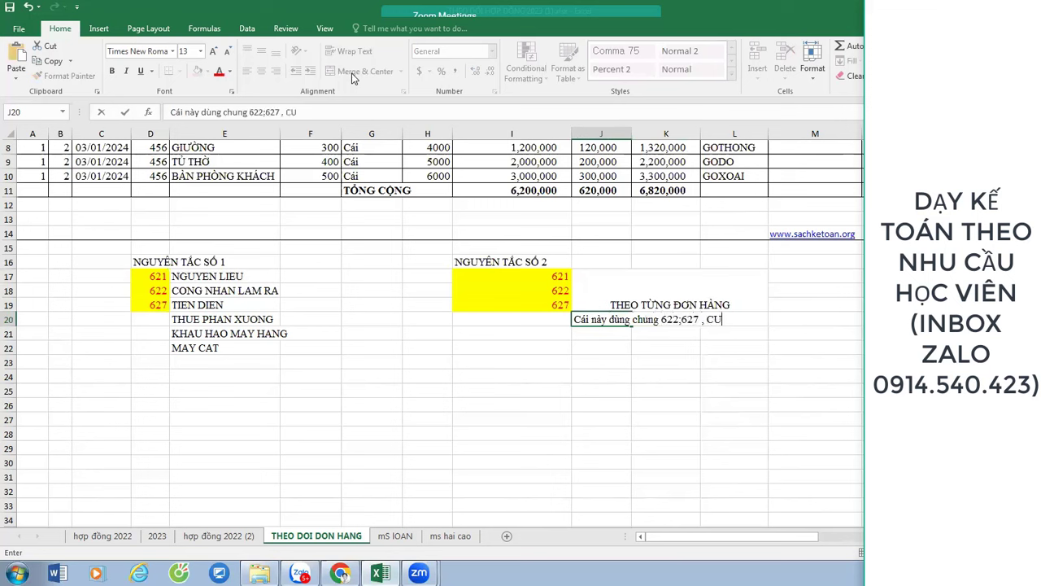
pyautogui.press('BackSpace')
pyautogui.press('BackSpace')
pyautogui.press('BackSpace')
pyautogui.write('ÁNG PHÂN ')
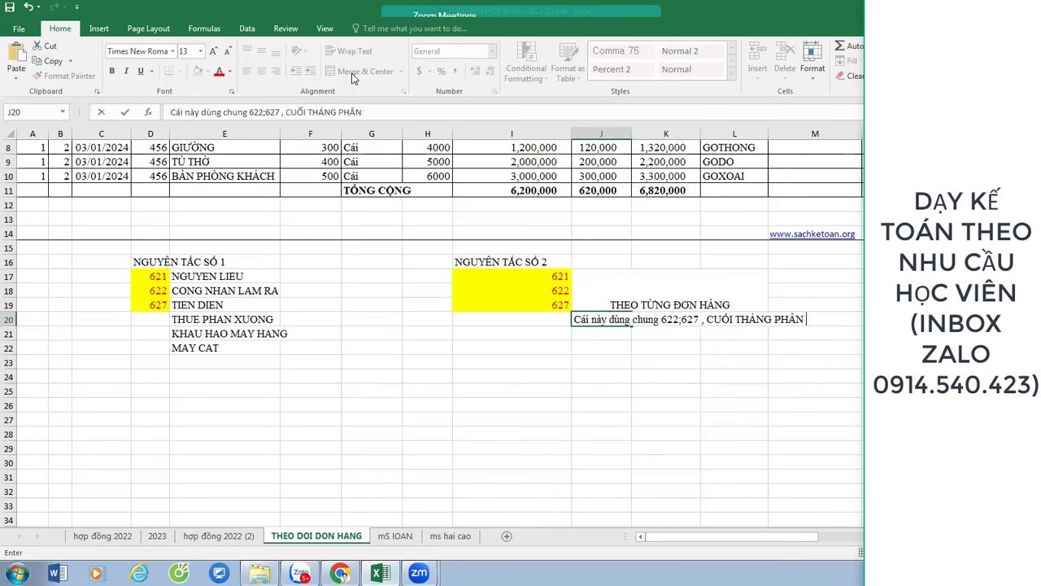
# - Finish the J20 note with "BỔ CHO MỖI ĐƠN HÀNG SẢN XUẤT TRONG THÁNG THEO 1 TIÊU THỨC PHÂN BỔ HỢP LÝ MÀ E TỰ CHO"
pyautogui.write('BỔ CHO MO')
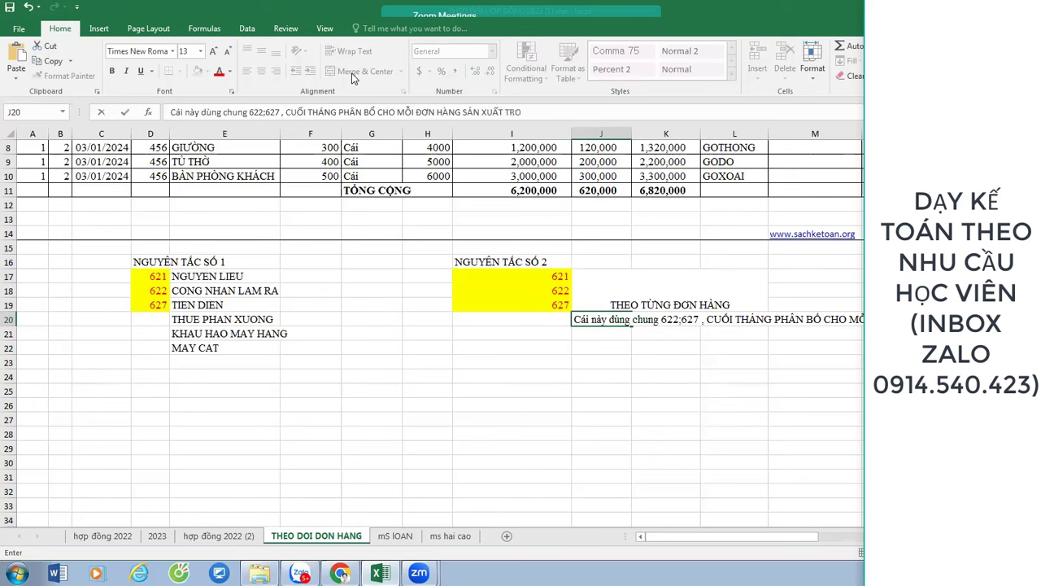
pyautogui.write('NG THÁNG THEO ')
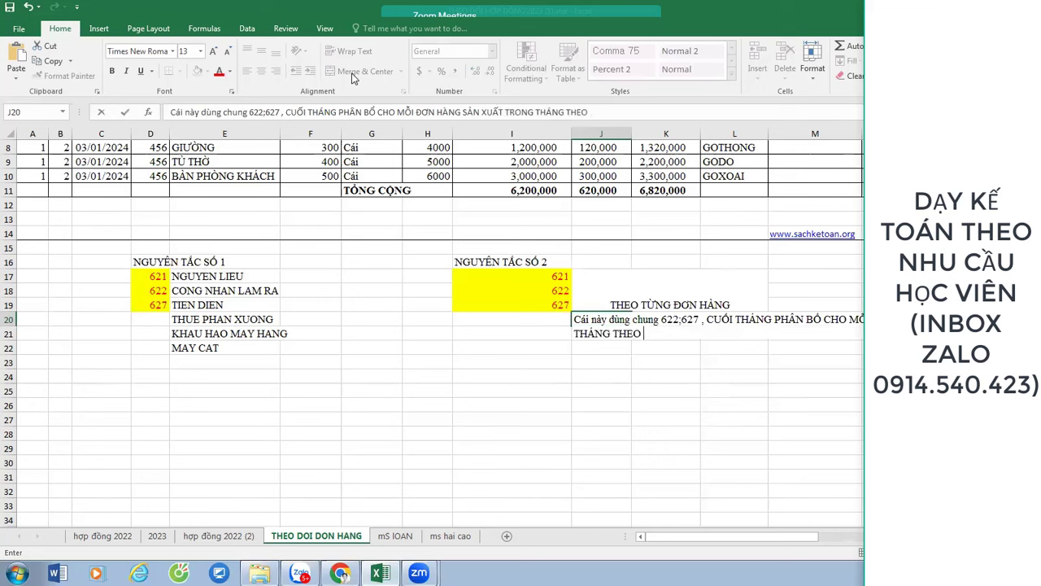
pyautogui.write('1 TIÊU THỨC')
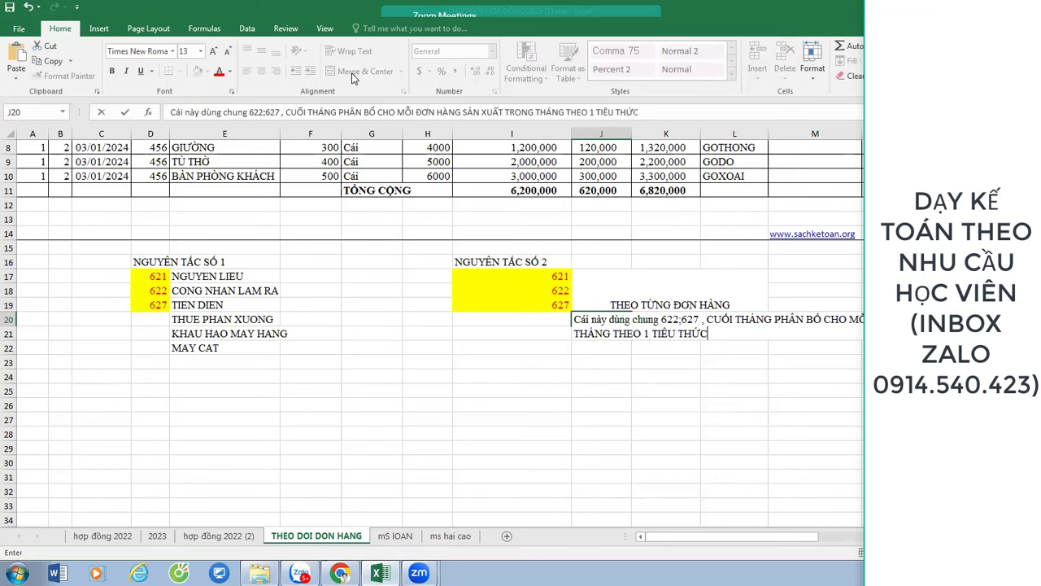
pyautogui.write(' PHÂN BỔ ')
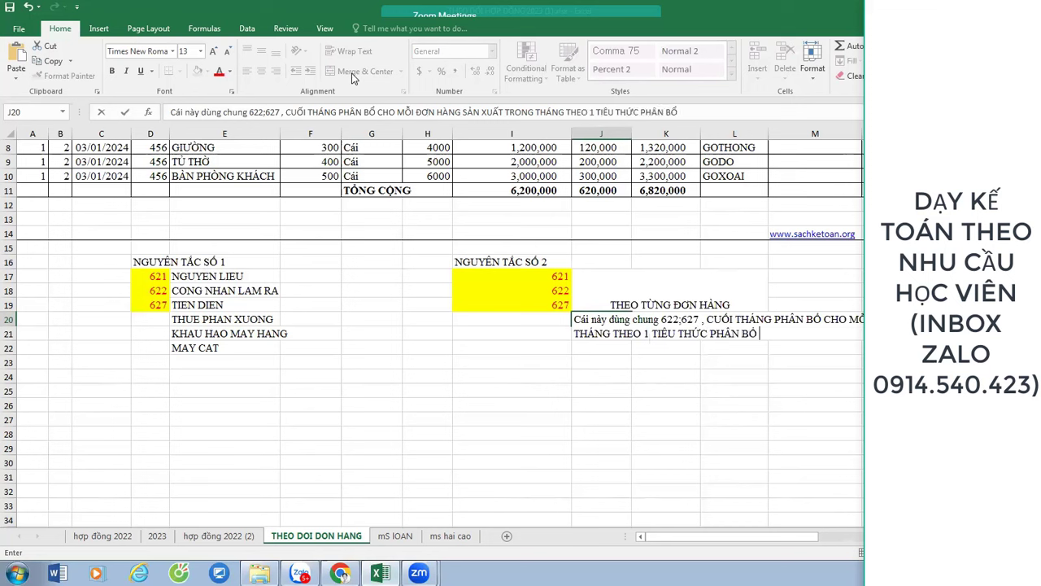
pyautogui.write('HỢP L')
pyautogui.write('Ý MA')
pyautogui.write(' E ')
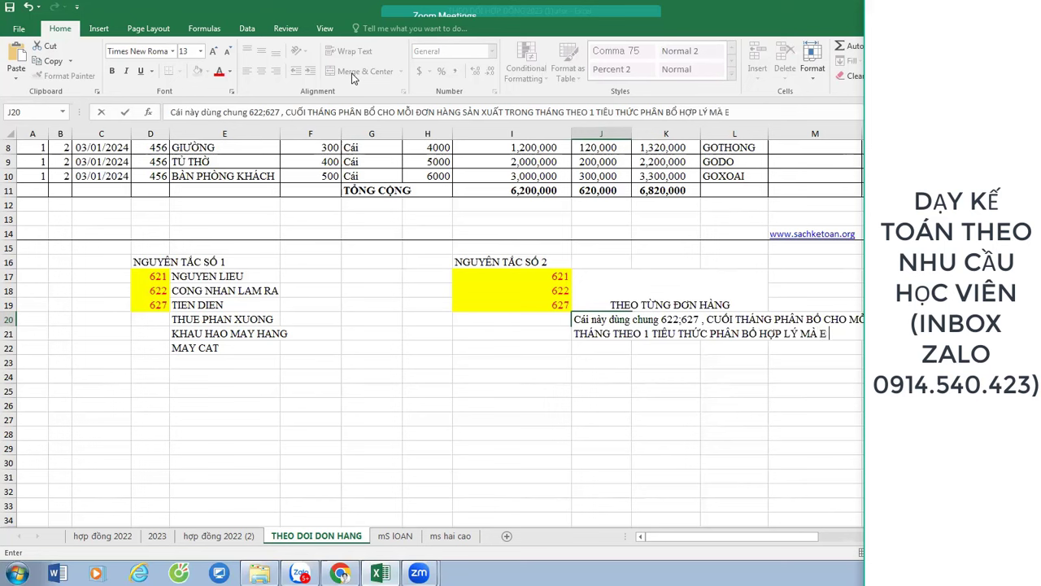
pyautogui.write('TỰ CHO')
pyautogui.press('Return')
# - Turn on text wrapping for J20:M20 in the cell alignment format
pyautogui.press('Up')
pyautogui.hotkey('shift', 'Right')
pyautogui.hotkey('shift', 'Right')
pyautogui.hotkey('shift', 'Right')
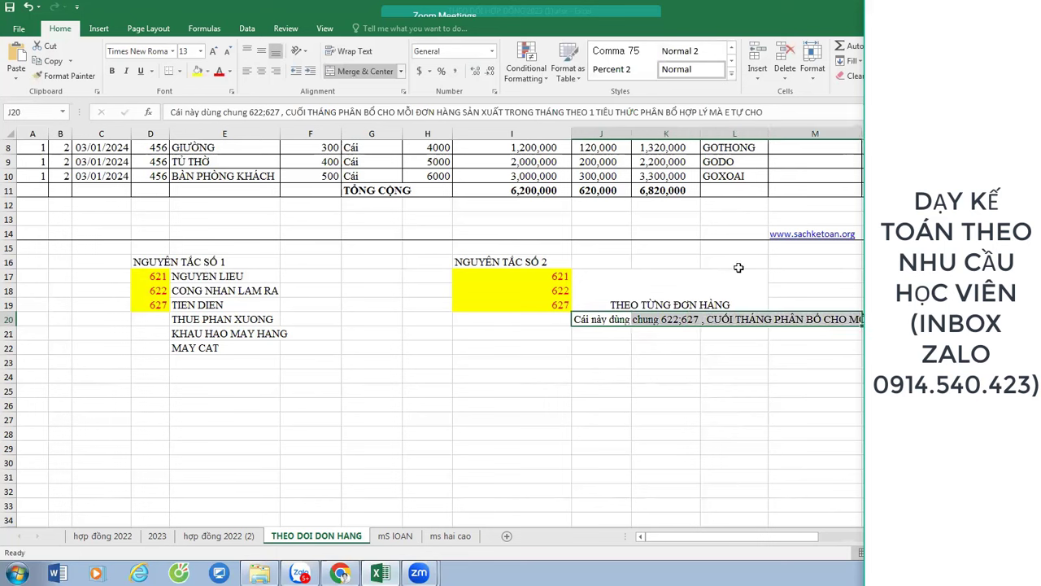
pyautogui.rightClick(750, 322)
pyautogui.click(796, 267)
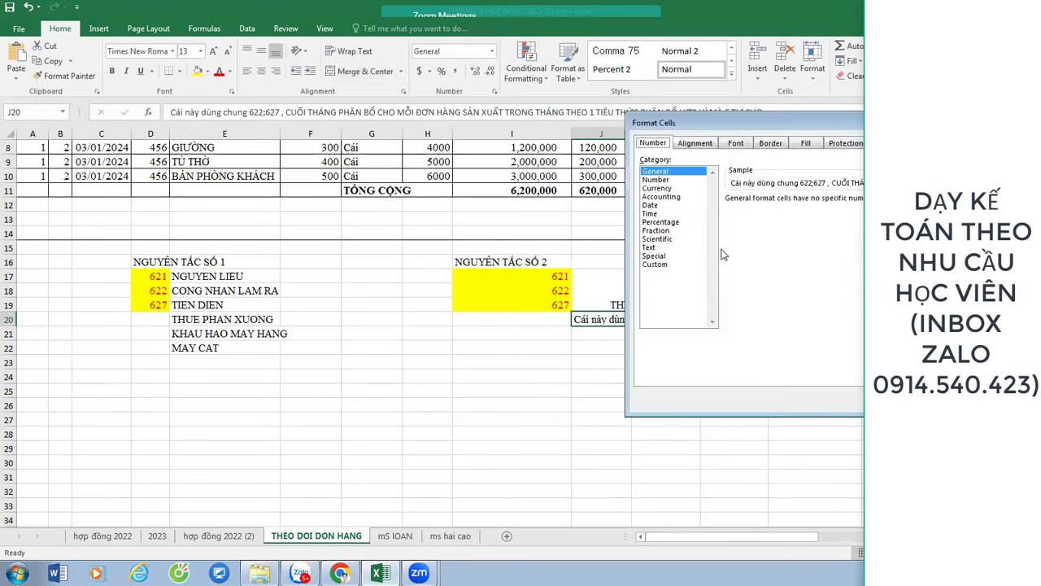
pyautogui.click(695, 142)
pyautogui.click(651, 256)
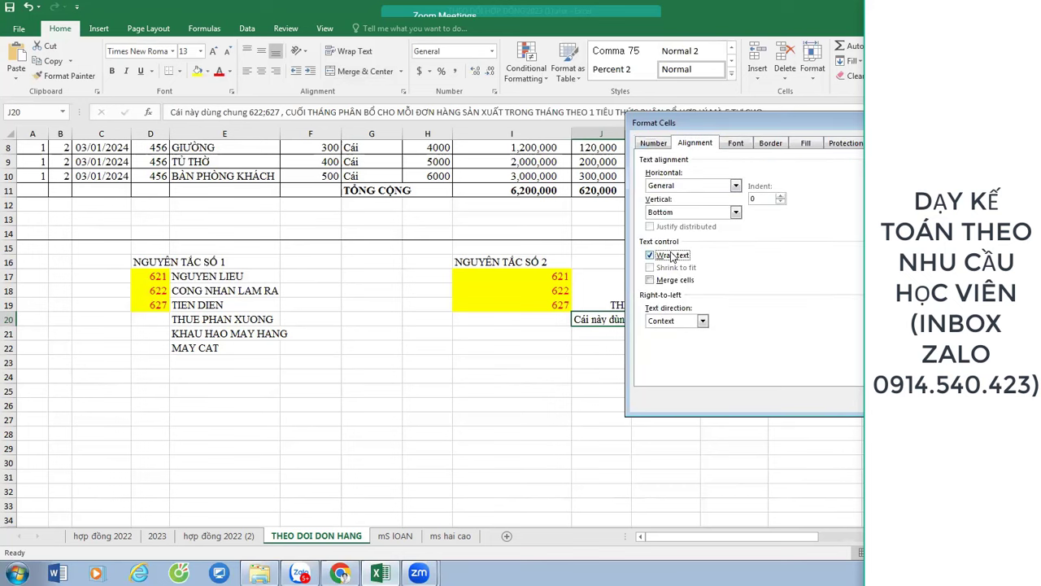
pyautogui.press('Return')
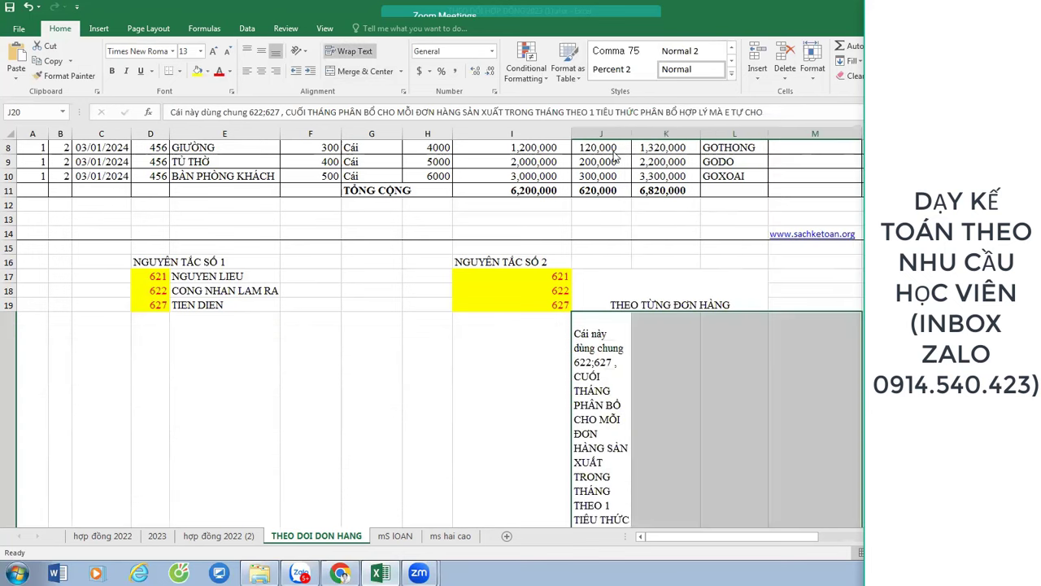
# - Merge and center J20:M20 and reduce the height of row 20 to suit the wrapped note
pyautogui.click(366, 71)
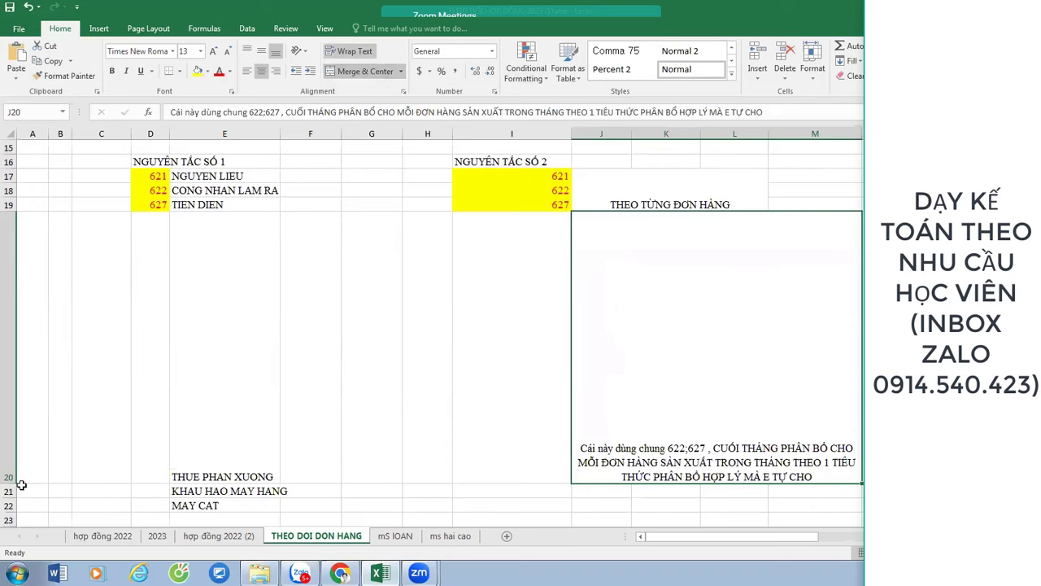
pyautogui.moveTo(12, 484); pyautogui.dragTo(49, 289)
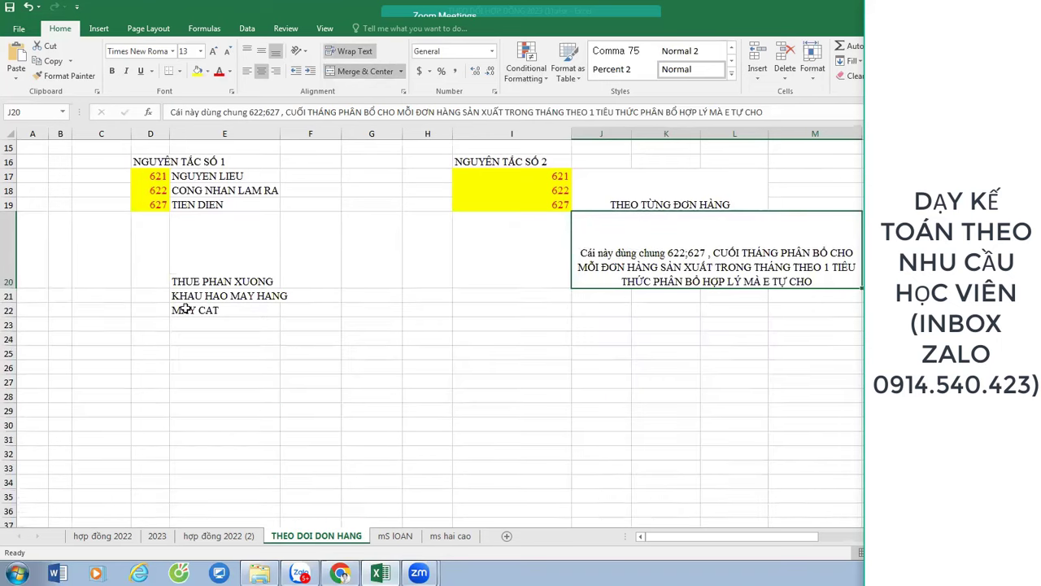
pyautogui.scroll(2, 186, 308)
pyautogui.click(179, 227)
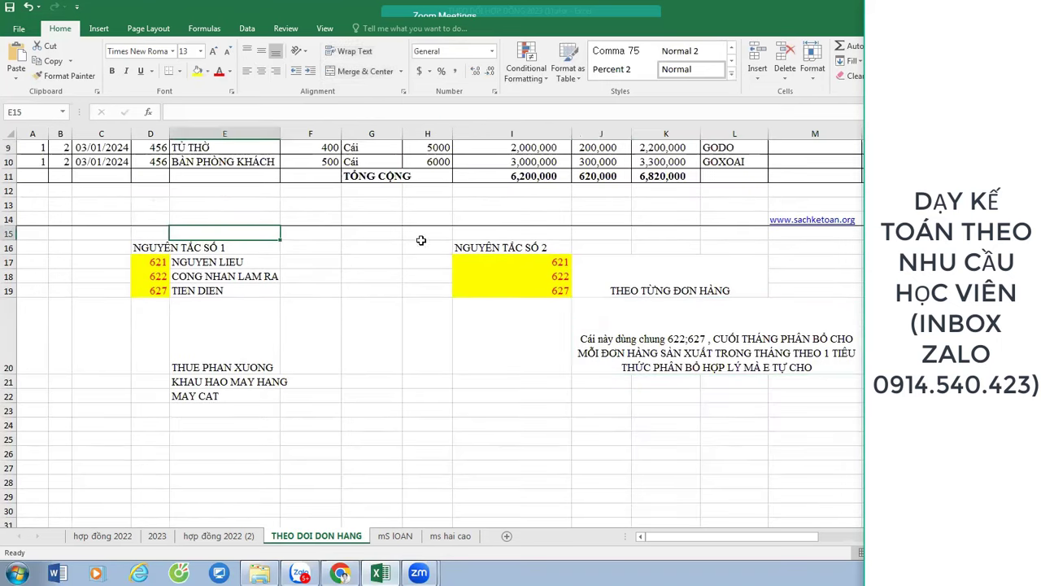
pyautogui.click(667, 326)
pyautogui.click(711, 283)
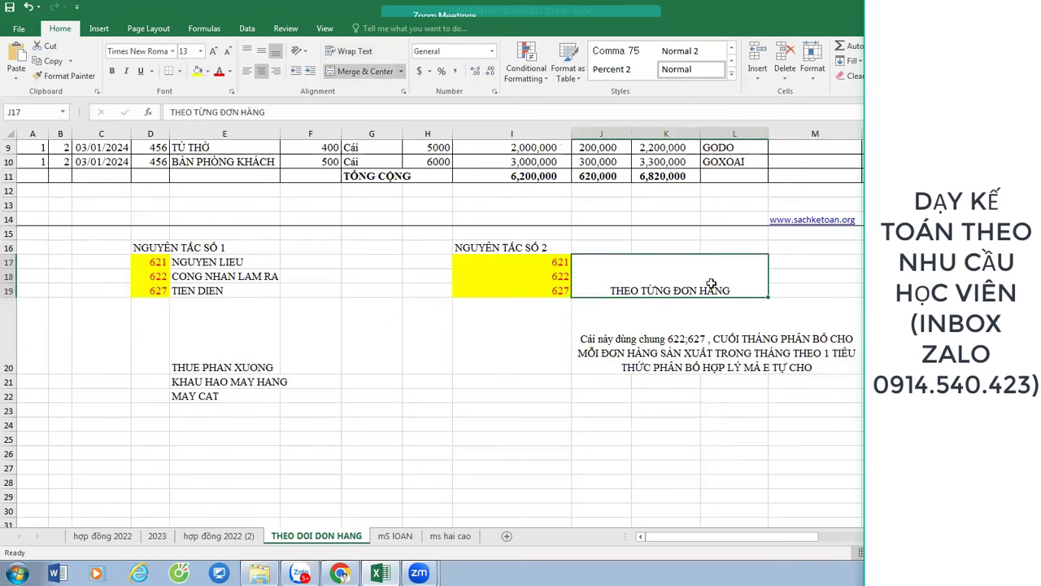
pyautogui.click(716, 353)
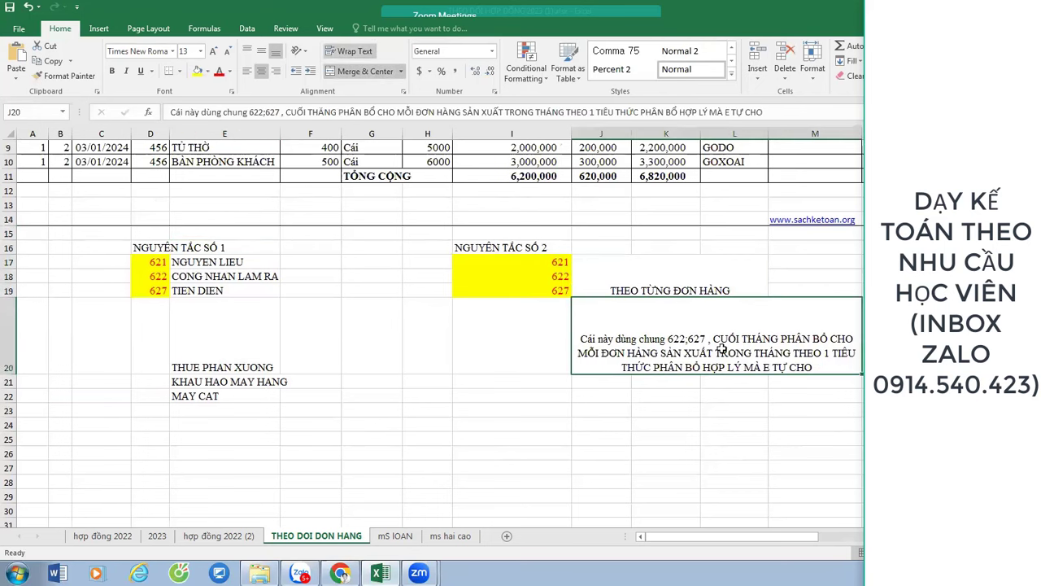
pyautogui.click(505, 425)
pyautogui.click(753, 280)
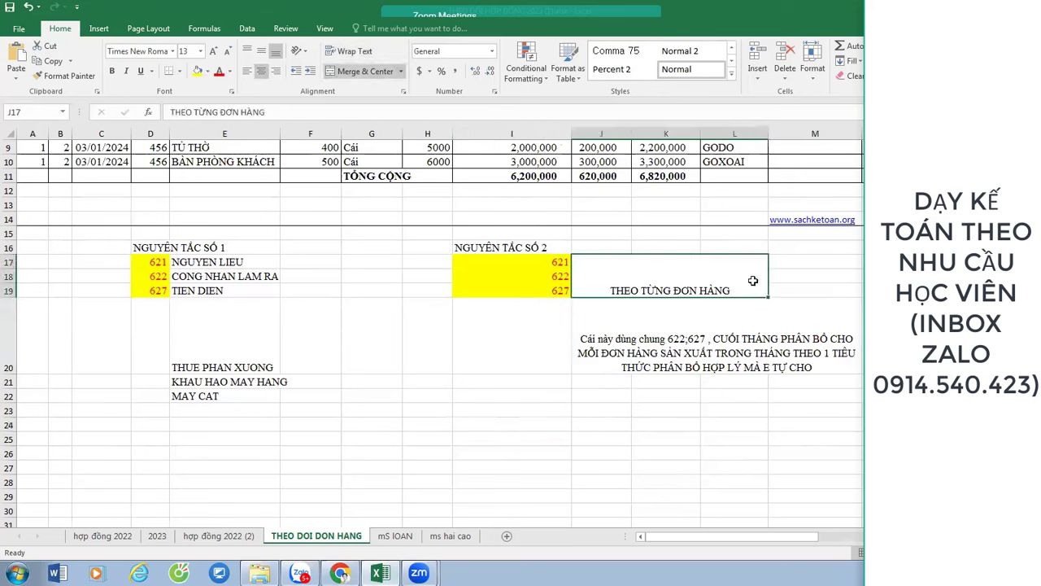
# - Add the heading NGUYÊN TẮC SỐ 3 in I23 below the second principle
pyautogui.click(493, 409)
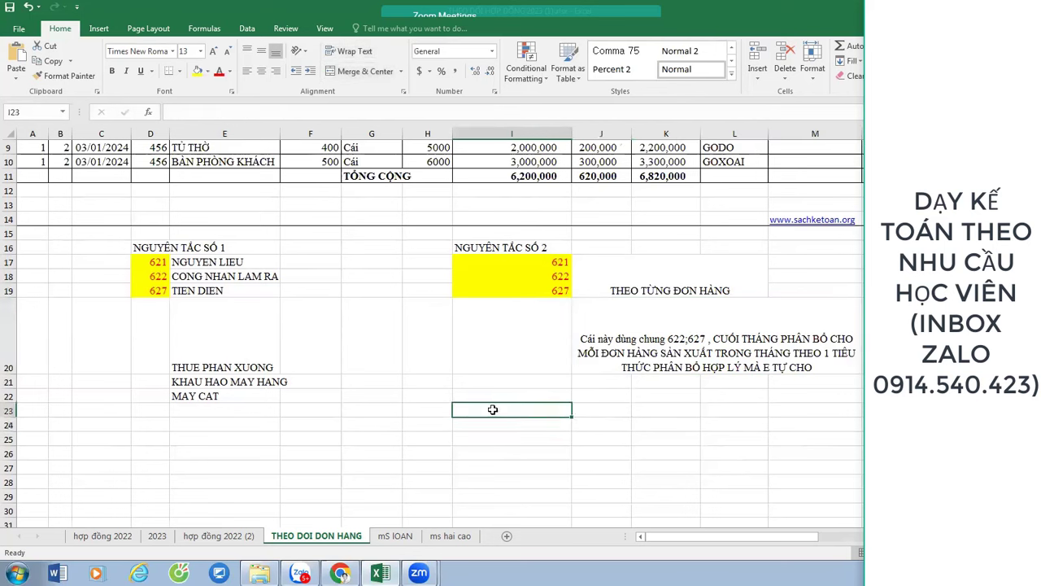
pyautogui.write('NGUY')
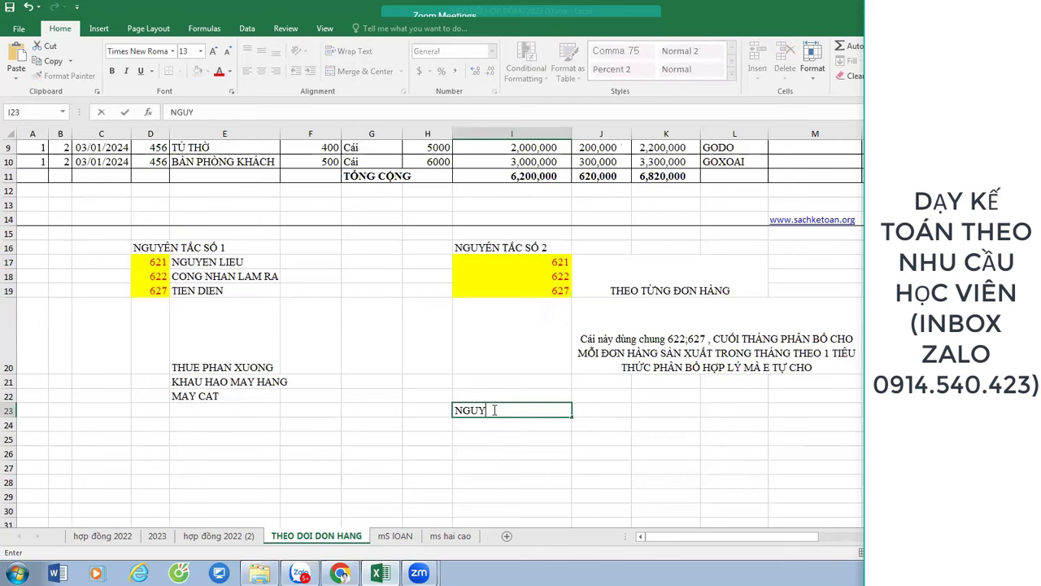
pyautogui.write('ÊN TAẮC SỐ 3')
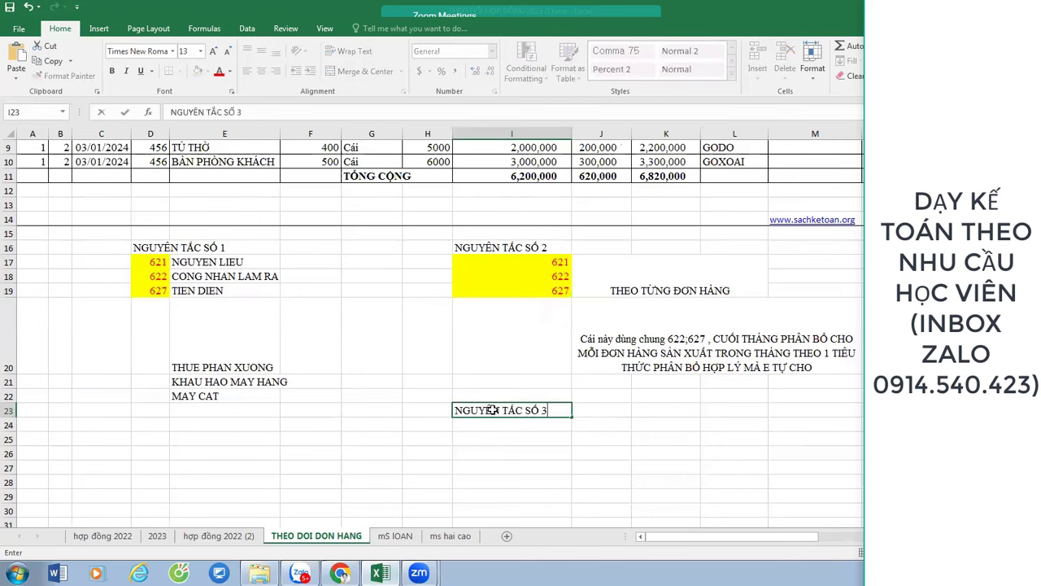
pyautogui.press('Return')
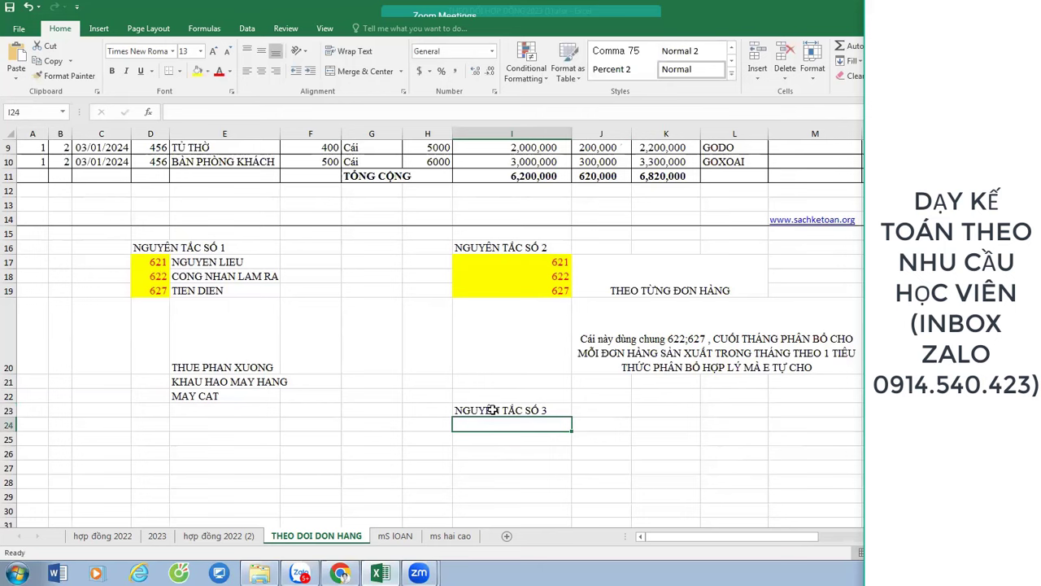
# - Number the first point 1 in H24 and begin its text in I24 with "Khi bàn giao đơn hàng cho khách hàng"
pyautogui.write('K')
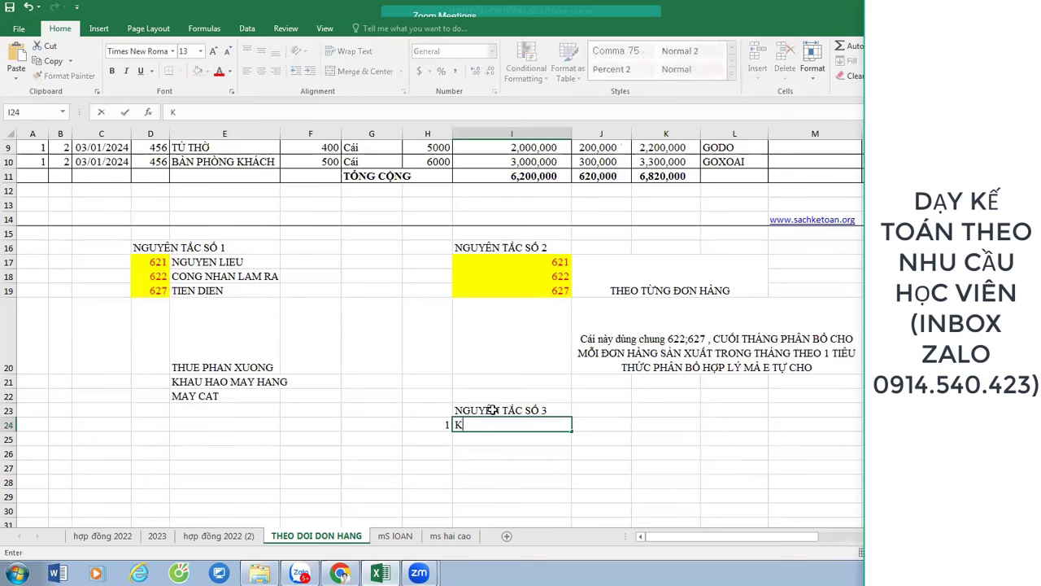
pyautogui.write('hi ban giao đơn nha')
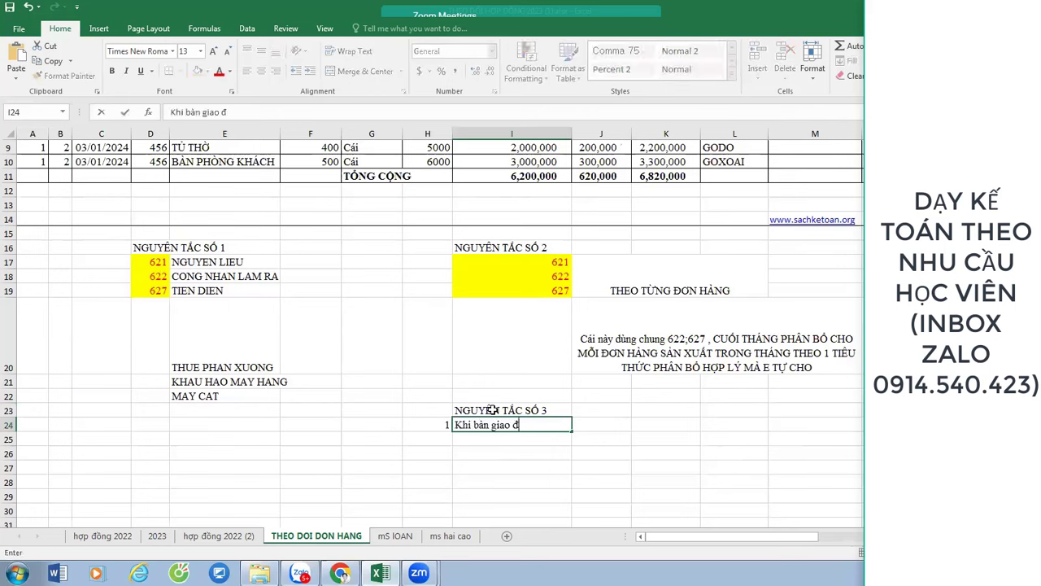
pyautogui.write('ng cho')
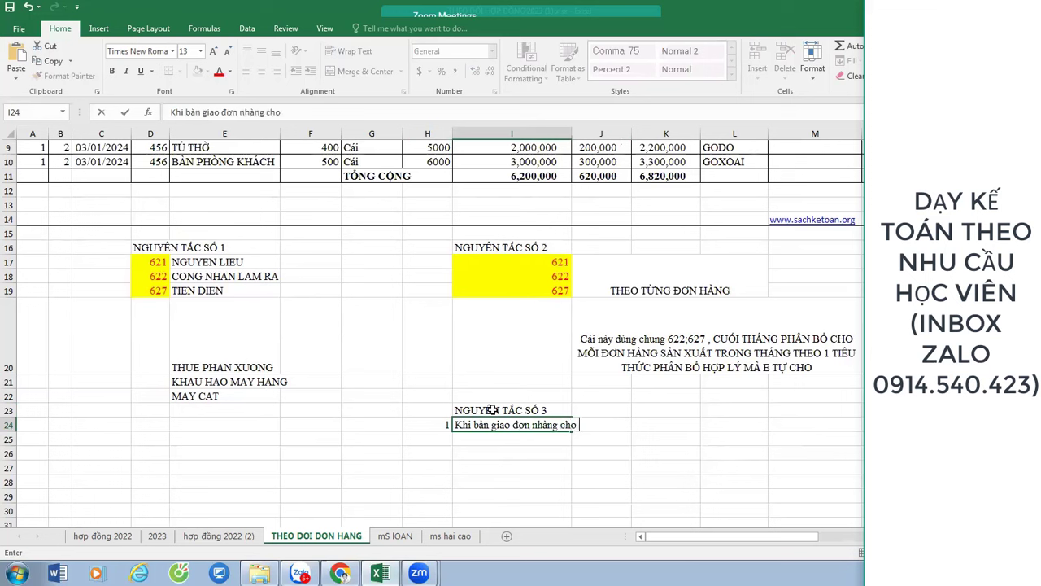
pyautogui.press('BackSpace')
pyautogui.press('BackSpace')
pyautogui.press('BackSpace')
pyautogui.press('BackSpace')
pyautogui.press('BackSpace')
pyautogui.press('BackSpace')
pyautogui.press('BackSpace')
pyautogui.press('BackSpace')
pyautogui.press('BackSpace')
pyautogui.write('tha')
pyautogui.press('BackSpace')
pyautogui.press('BackSpace')
pyautogui.press('BackSpace')
pyautogui.write('hàng voi')
pyautogui.press('BackSpace')
pyautogui.press('BackSpace')
pyautogui.press('BackSpace')
pyautogui.write('cho khách hàng')
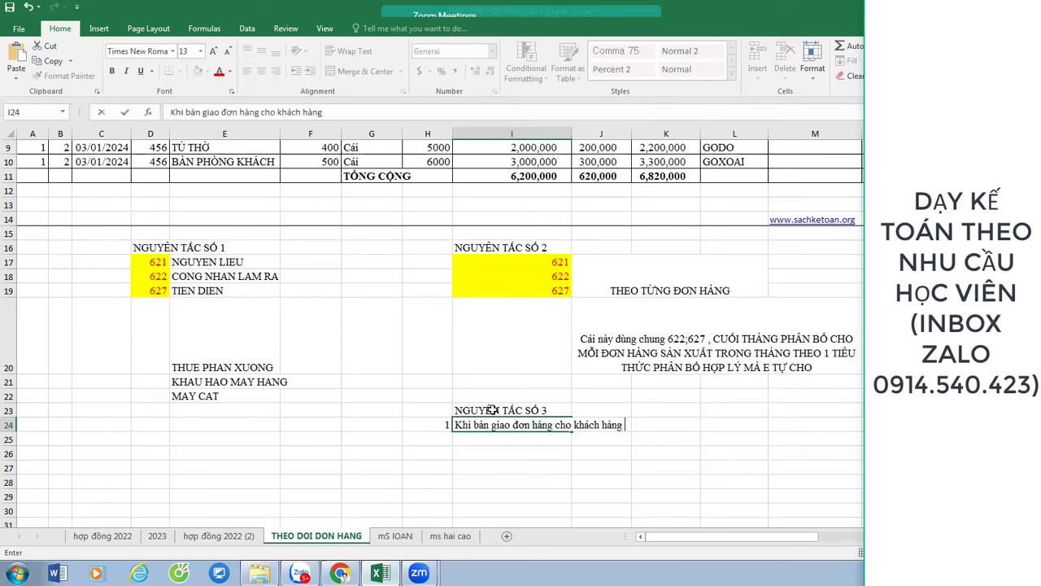
# - Complete the I24 point with "thì 100% xuất hóa đơn tại thời điểm nghiệm thu bàn giao"
pyautogui.write(' thì 100% xuất h')
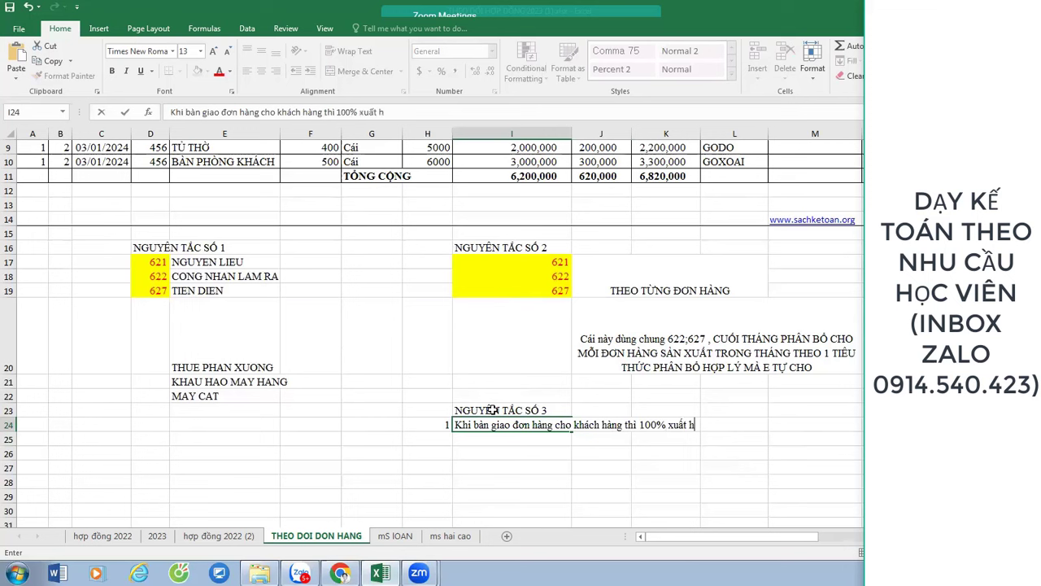
pyautogui.write('óa đơ')
pyautogui.write('n tại th')
pyautogui.write('ơi điểm ')
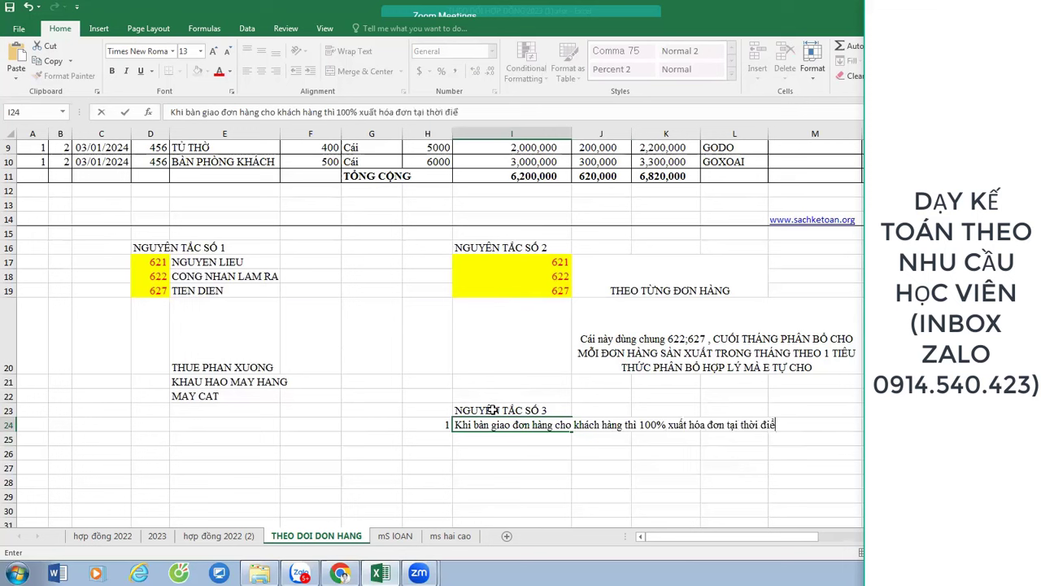
pyautogui.write('nghiệm thu bàn gi')
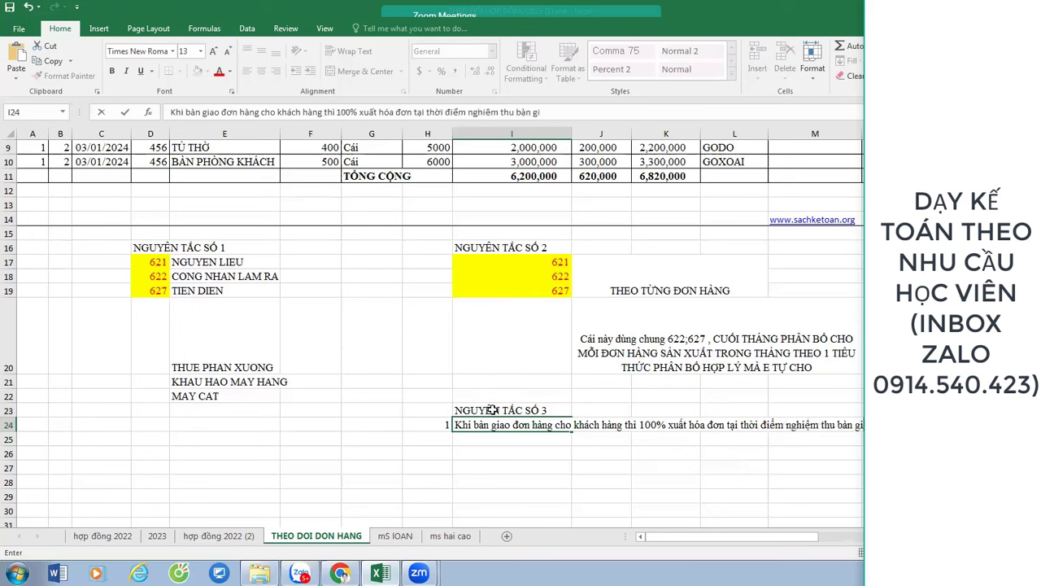
pyautogui.write('ao')
pyautogui.press('Return')
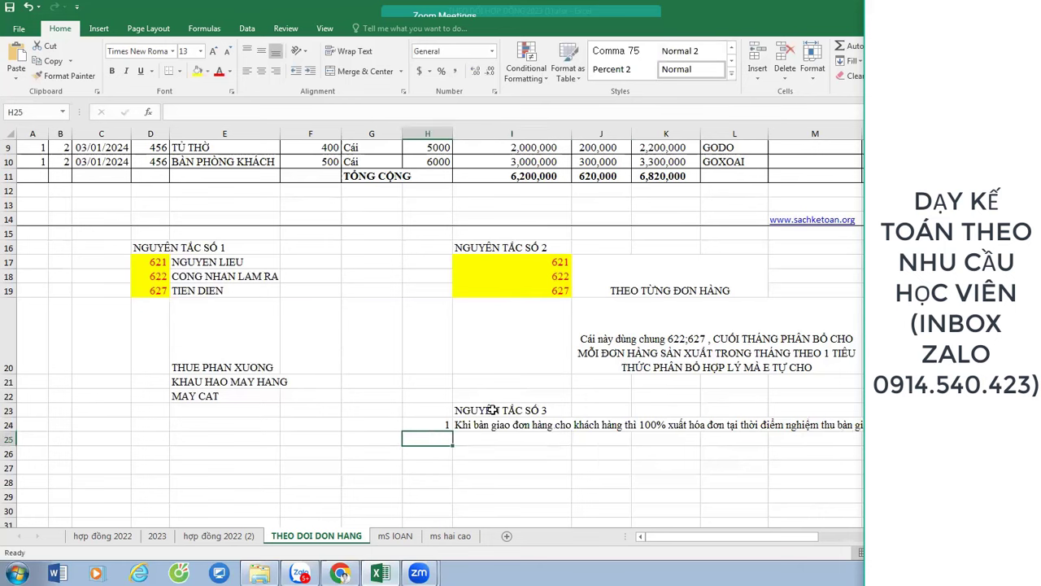
# - Add point 2 in H25 with the text "khi xuat hoa don thi ghi nhận doanh thu và giá vốn" in I25
pyautogui.write('khi xuat hoa do')
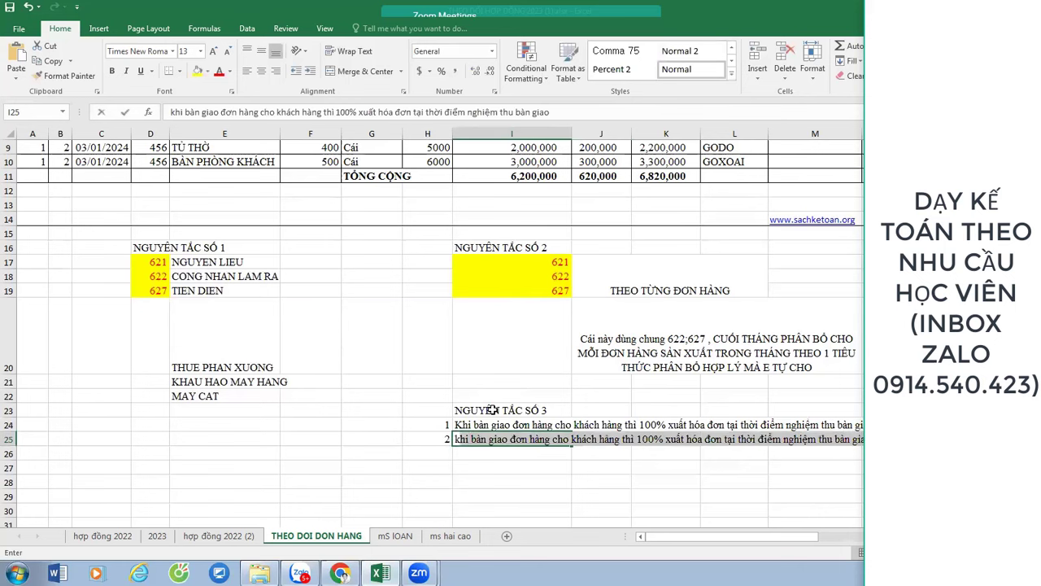
pyautogui.write('n thi ghi nhận')
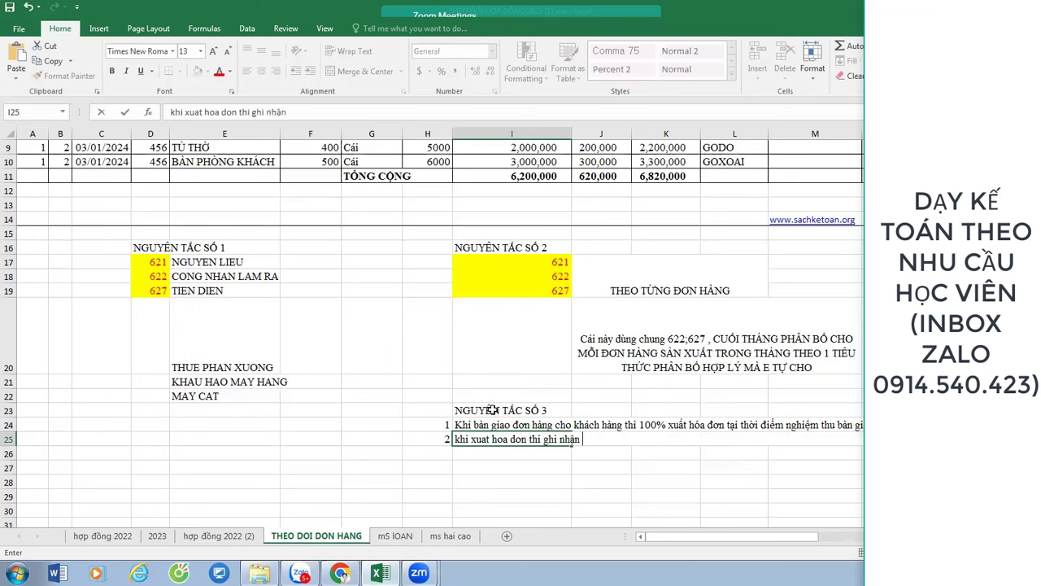
pyautogui.write(' doanh thu và giá')
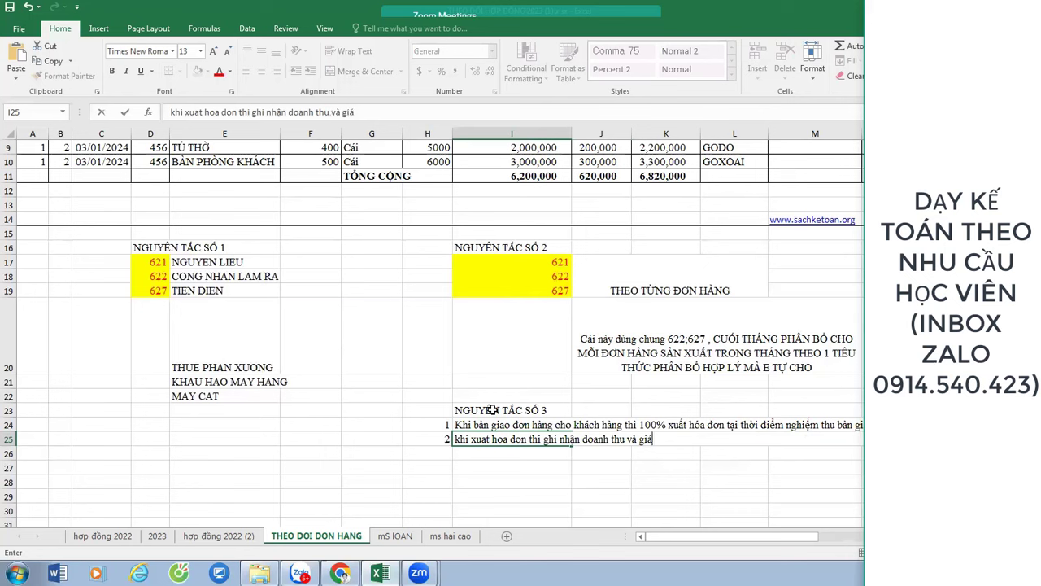
pyautogui.write(' vô')
pyautogui.write('n')
pyautogui.press('Return')
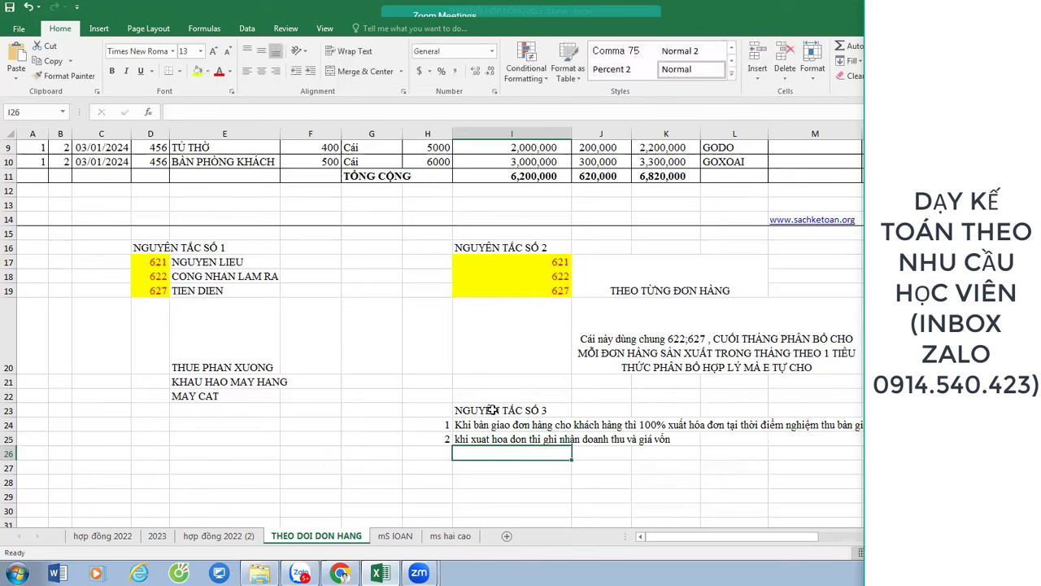
# - Make the headings NGUYÊN TẮC SỐ 1, NGUYÊN TẮC SỐ 2 and NGUYÊN TẮC SỐ 3 bold
pyautogui.click(163, 248)
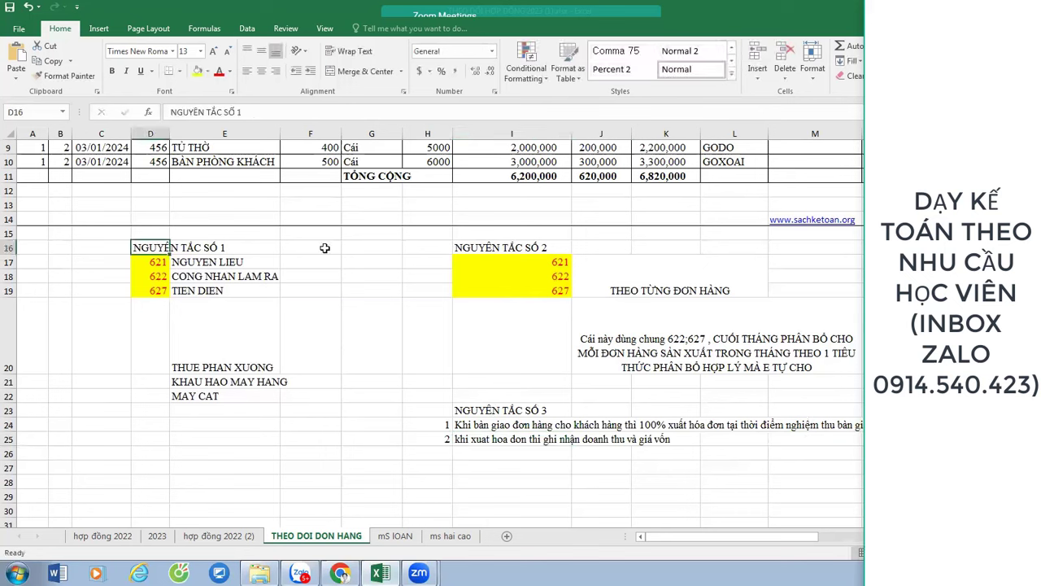
pyautogui.keyDown('ctrl'); pyautogui.click(503, 246); pyautogui.keyUp('ctrl')
pyautogui.keyDown('ctrl'); pyautogui.click(523, 410); pyautogui.keyUp('ctrl')
pyautogui.hotkey('ctrl', 'b')
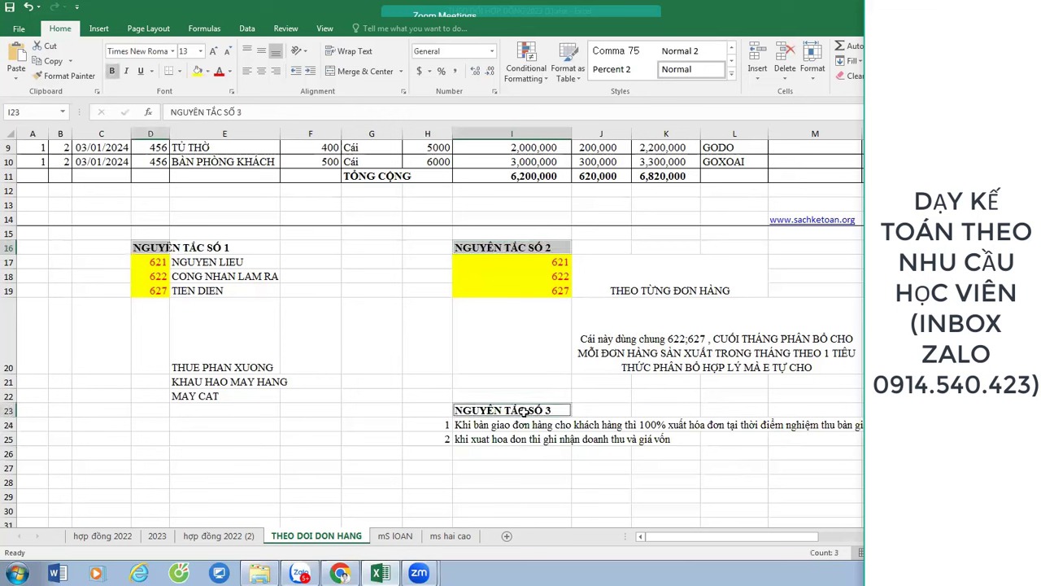
# - Add the heading NGUYÊN TẮC SỐ 4 in I28 below the third principle
pyautogui.click(494, 441)
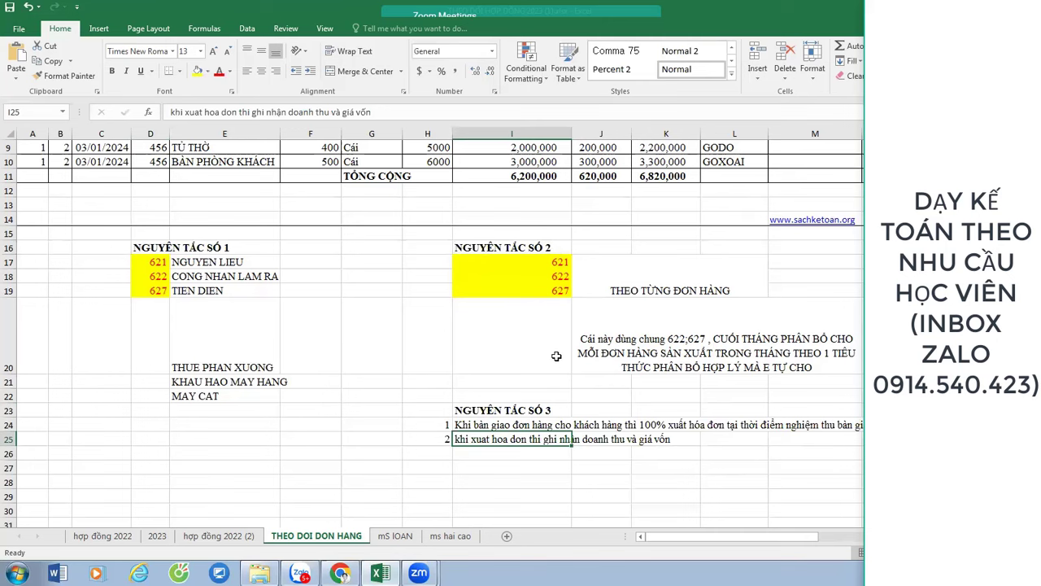
pyautogui.scroll(1, 521, 374)
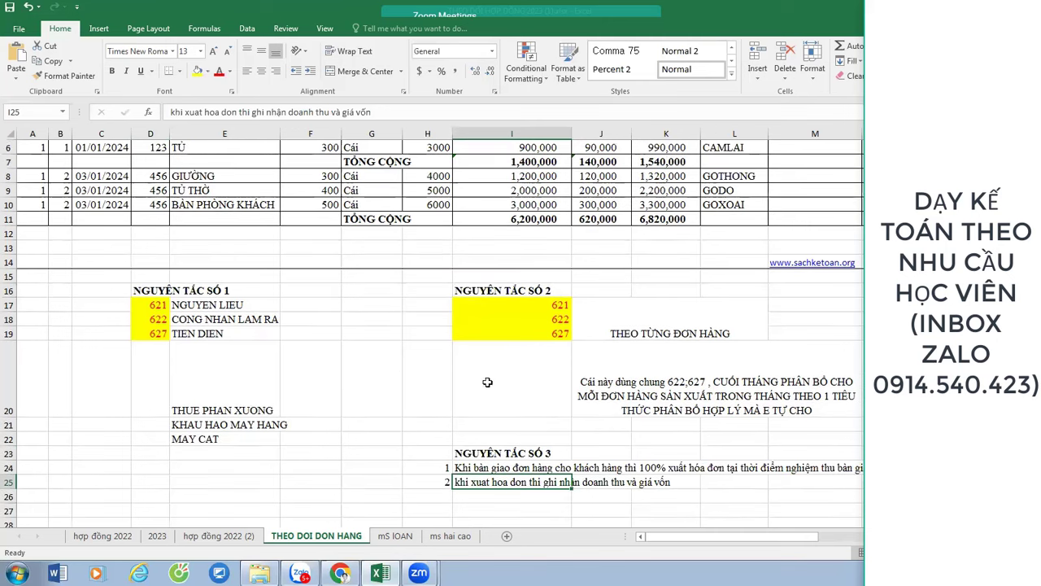
pyautogui.scroll(2, 401, 373)
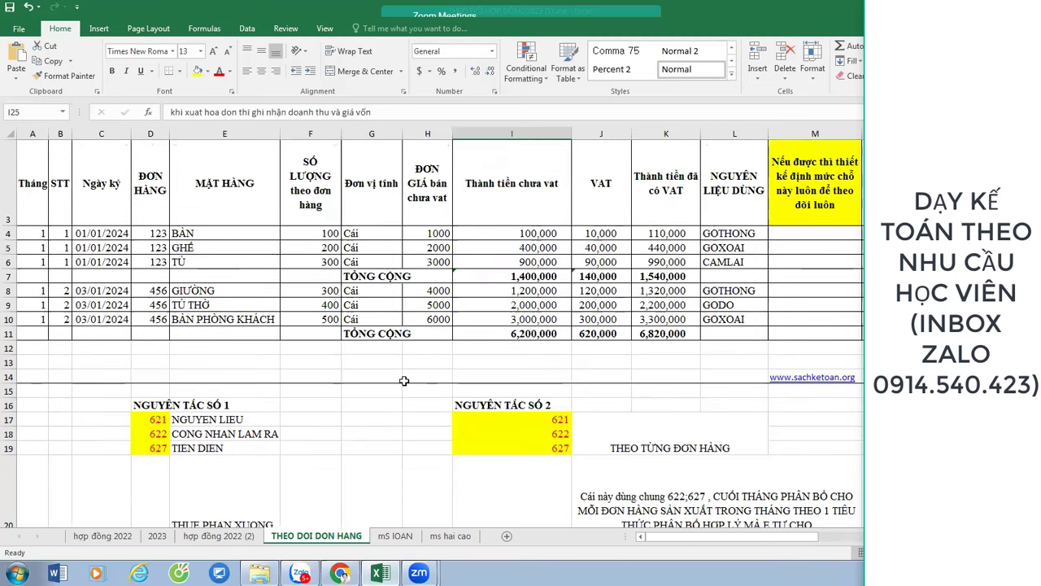
pyautogui.scroll(-3, 402, 378)
pyautogui.click(466, 438)
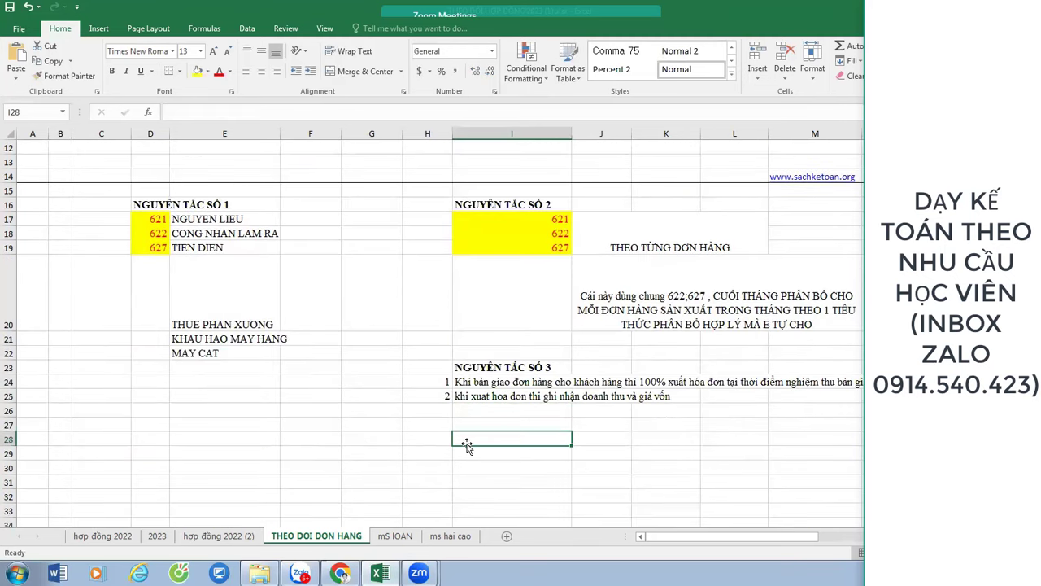
pyautogui.write('NGUYÊN')
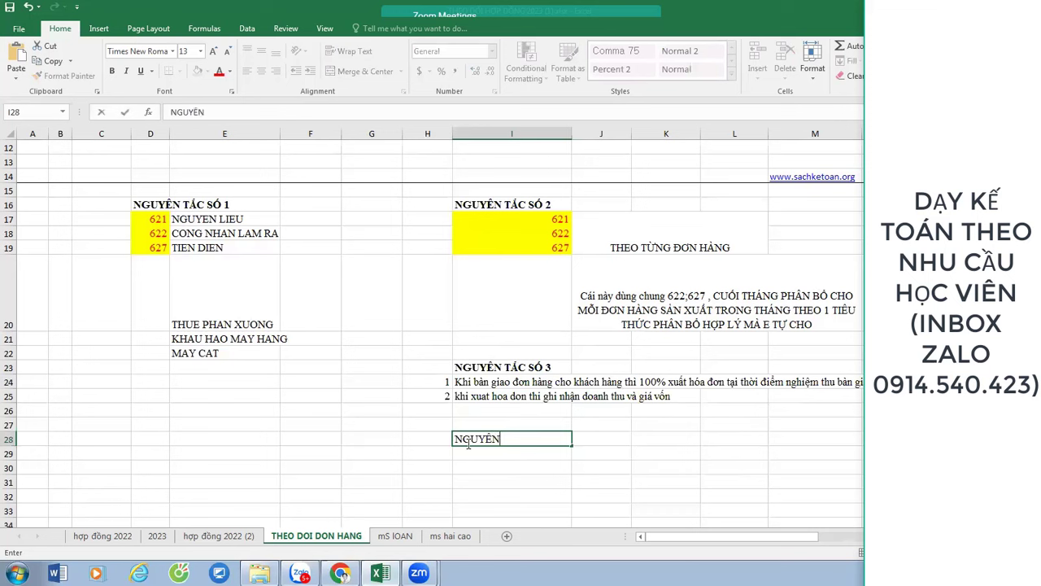
pyautogui.write(' TĂC SỐ 4')
pyautogui.press('Return')
# - Start the fourth principle's note in I29 with "E phải có bảng theo dõi chi tiết từng đơn"
pyautogui.write('E ')
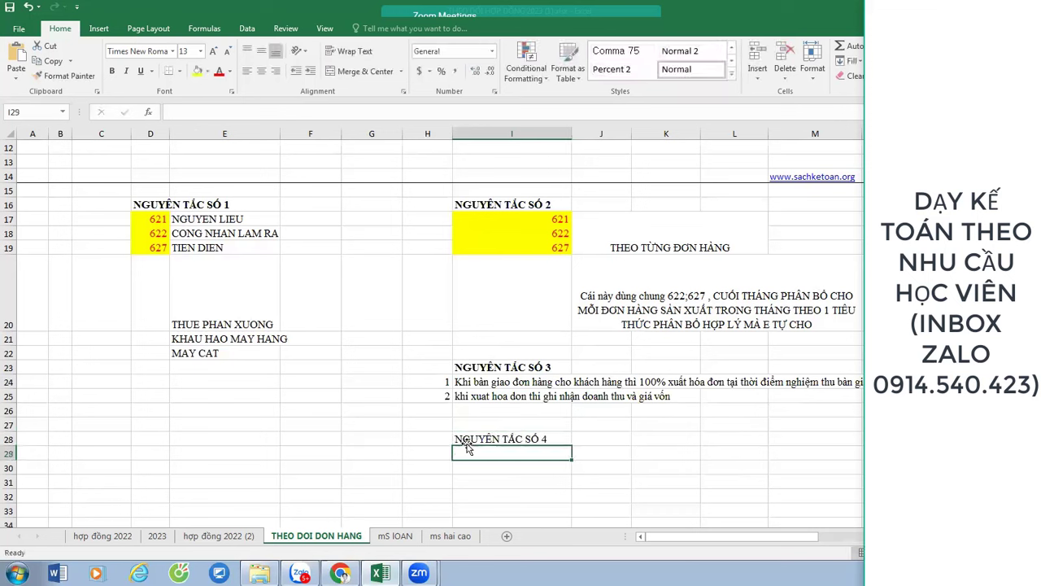
pyautogui.write('phải co')
pyautogui.write(' b')
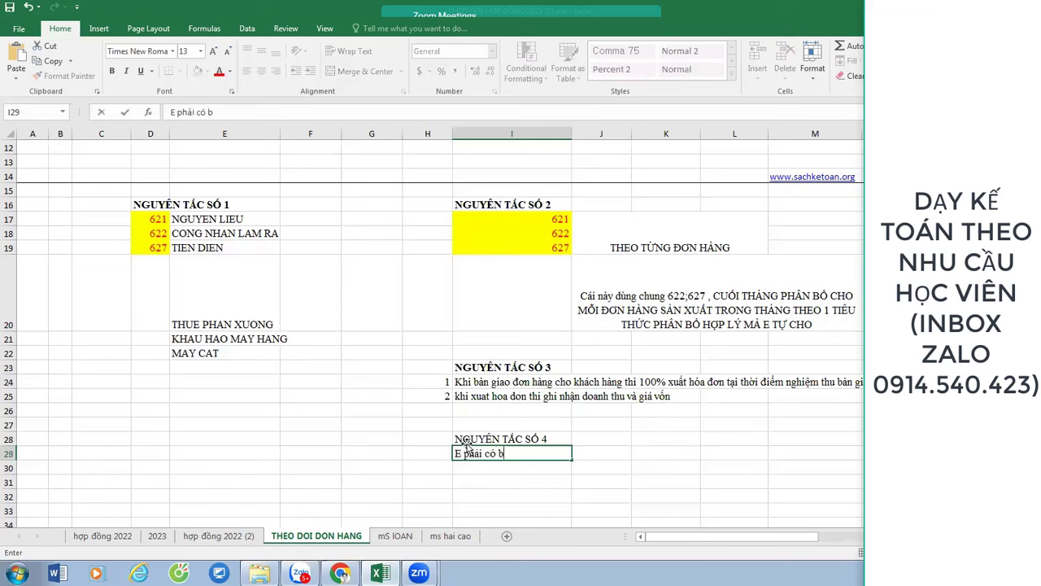
pyautogui.write('ảng theo dọi')
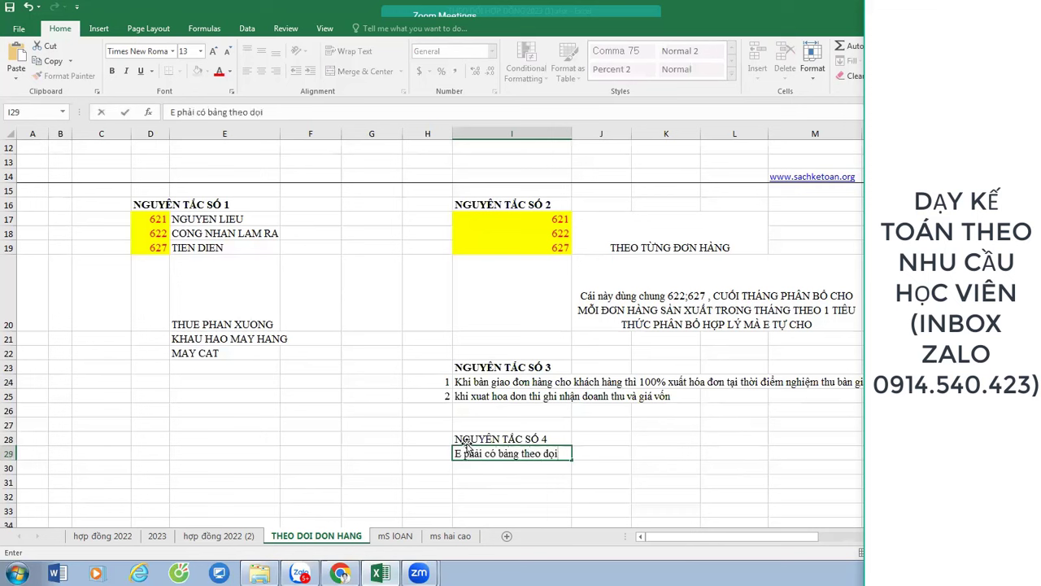
pyautogui.press('BackSpace')
pyautogui.press('BackSpace')
pyautogui.write('õi chi tiết từng đơn ')
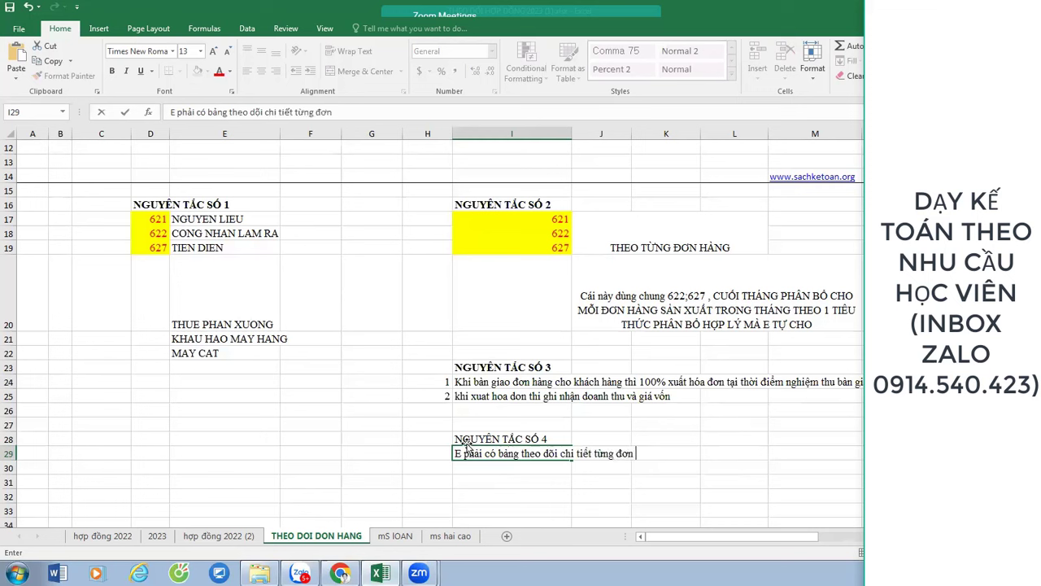
# - Continue the I29 note with "hàng (đơn hàng đầu kỳ; don hang phát sinh trong kỳ; đơn hàng dự kiến sản xuất trong kỳ"
pyautogui.write('hàng (đơn hà')
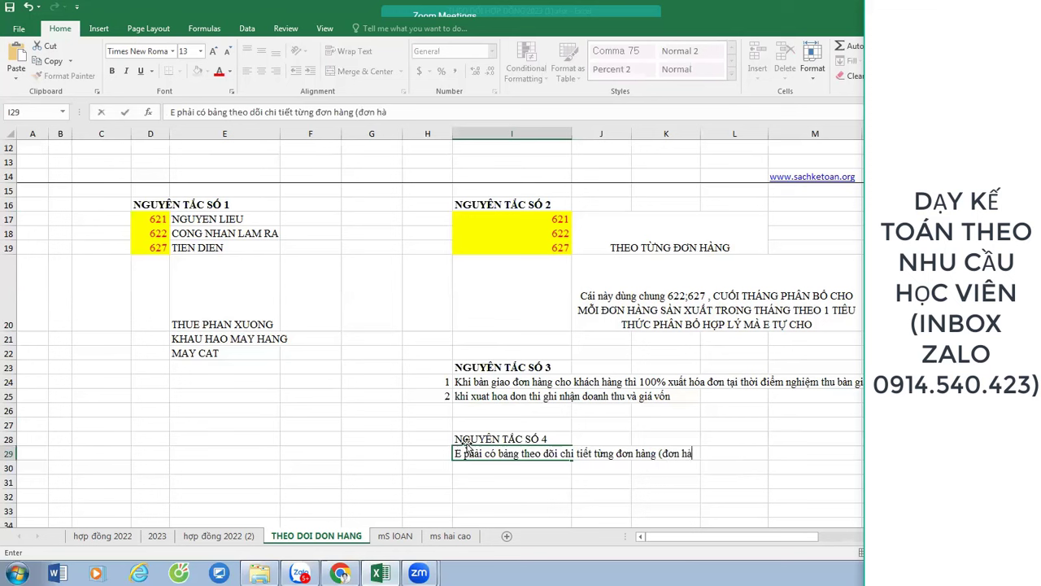
pyautogui.write('ng đầu ky')
pyautogui.write('; d0o7')
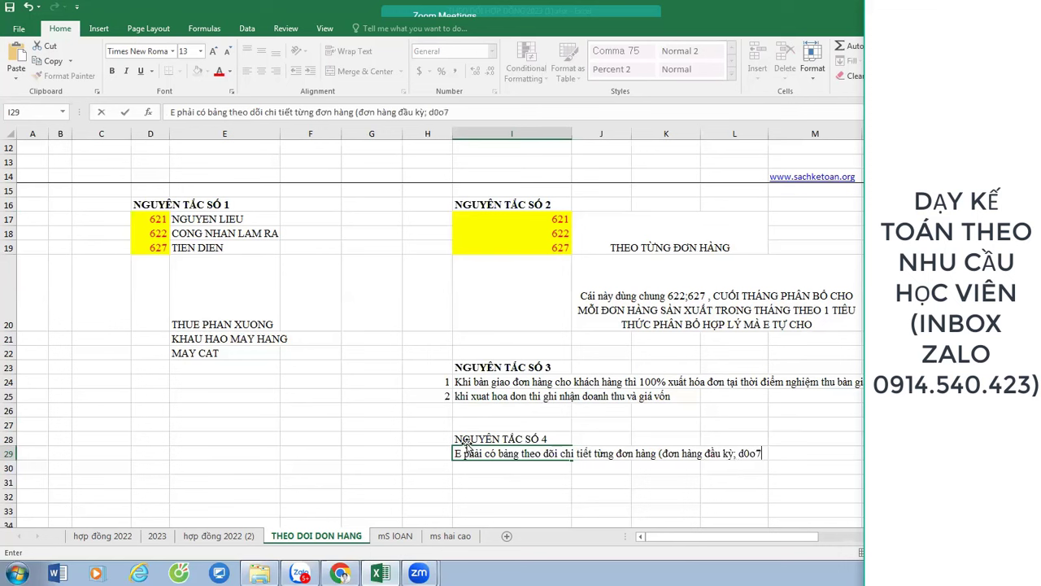
pyautogui.press('BackSpace')
pyautogui.press('BackSpace')
pyautogui.press('BackSpace')
pyautogui.press('BackSpace')
pyautogui.press('BackSpace')
pyautogui.press('BackSpace')
pyautogui.press('BackSpace')
pyautogui.write('on hang phát sinh t')
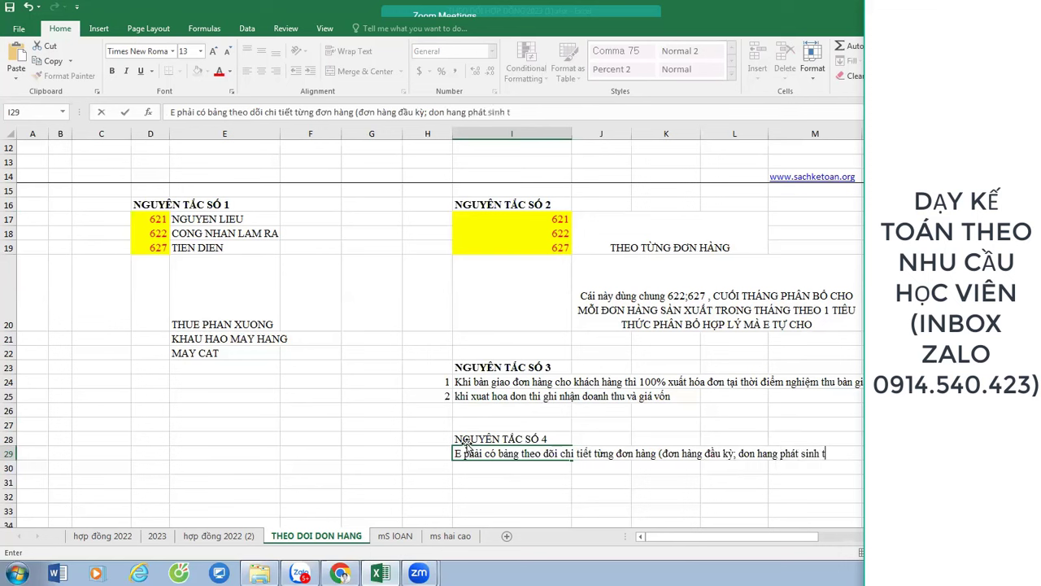
pyautogui.write('rong kỳ; đơn hàng dự kiến sản xuất trong k')
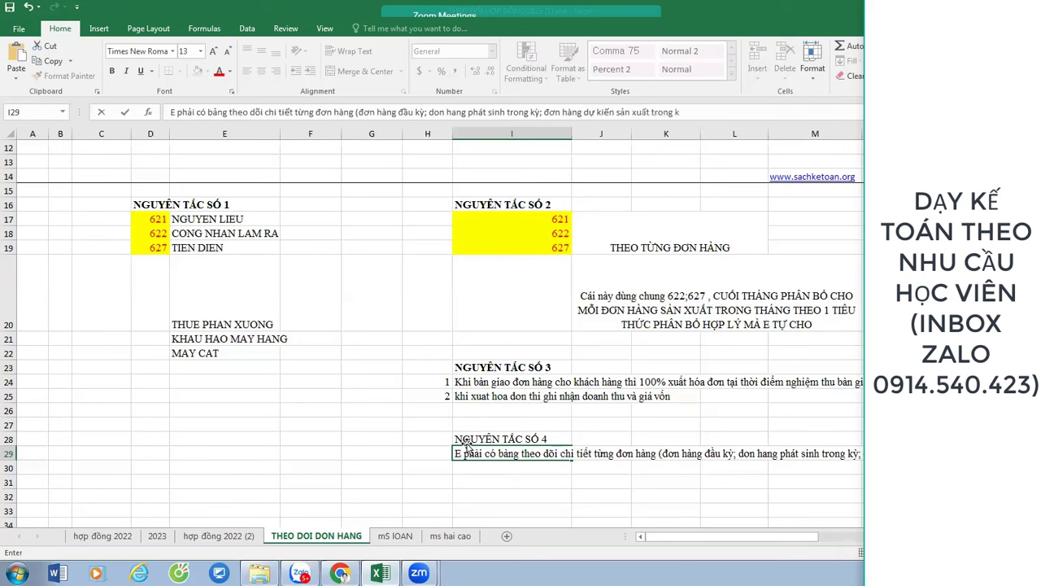
# - Finish the I29 note with "; đơn hàng bàn giao trong kỳ và đơn hàng tồn cuối kỳ"
pyautogui.write('ỳ; đơn h')
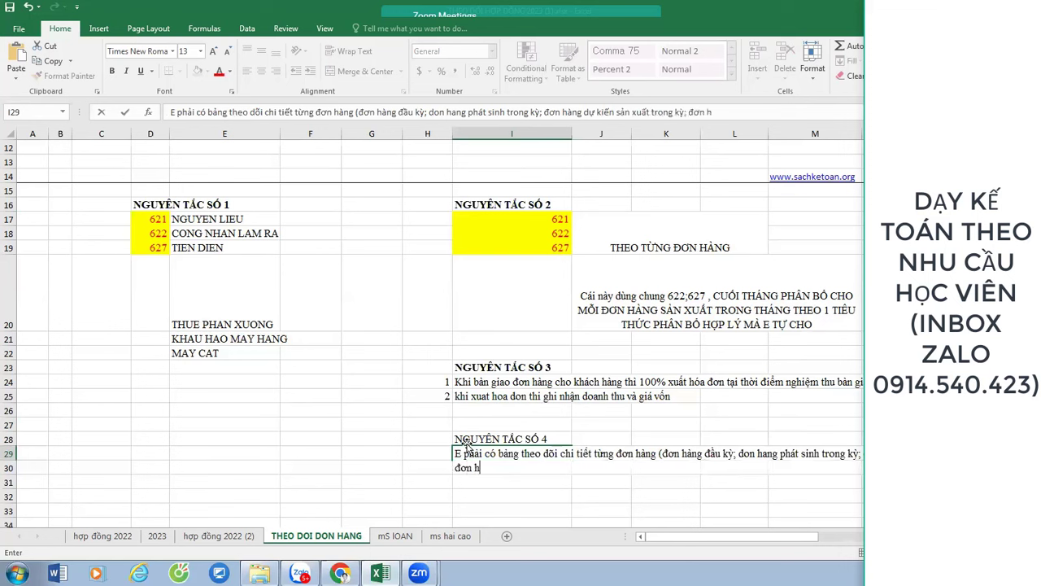
pyautogui.write('àng ban giao ')
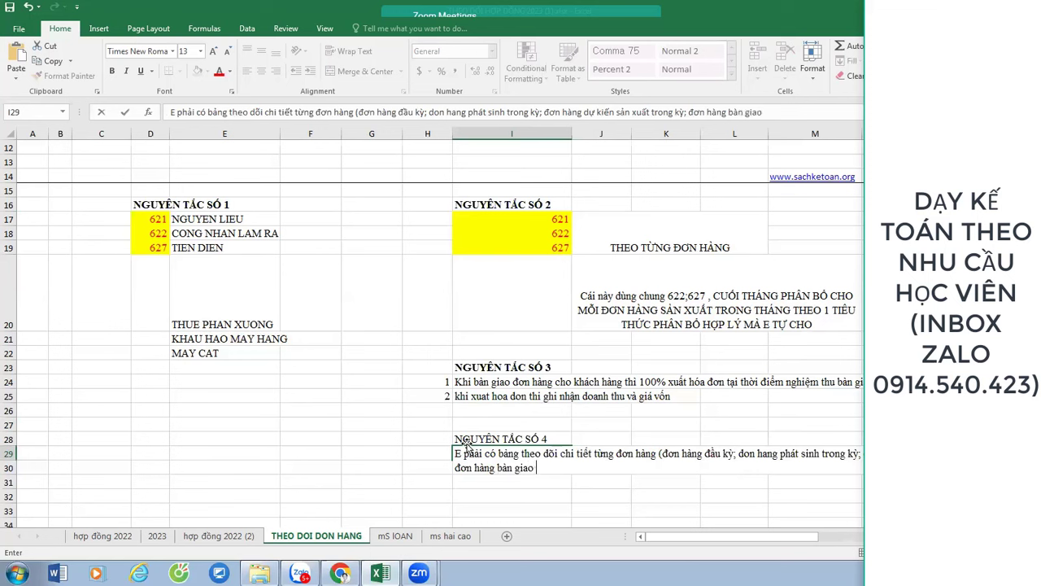
pyautogui.write('trong kỳ và đo')
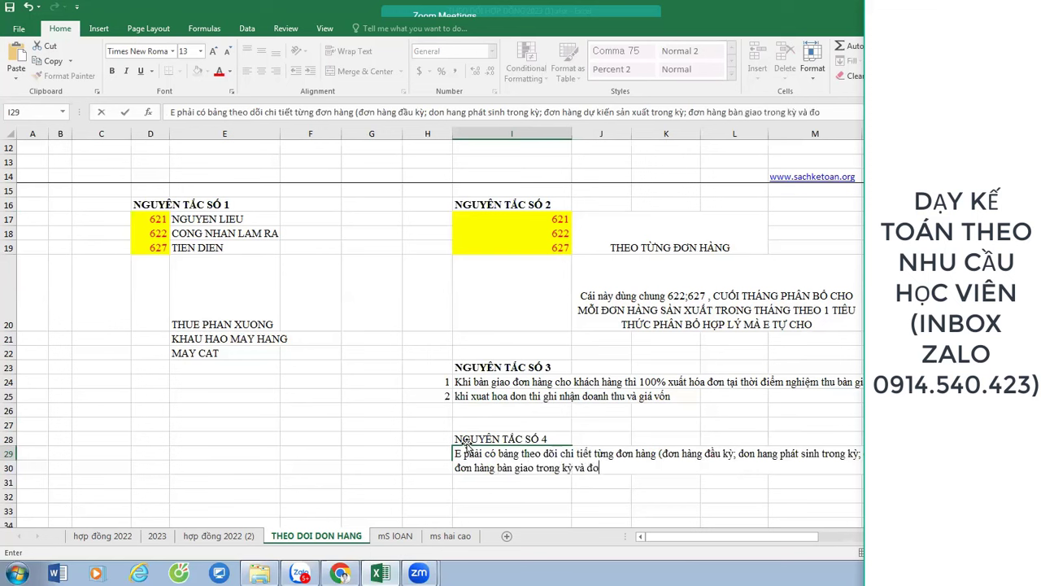
pyautogui.write('ơn hang tồn cuối kỳ')
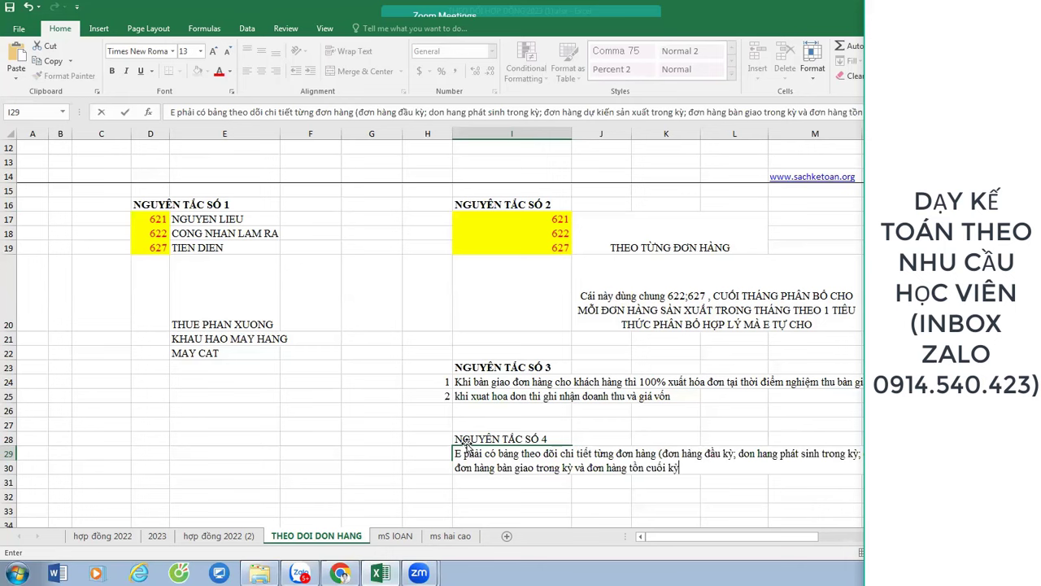
pyautogui.hotkey('ctrl', 'Return')
# - Merge and center the note in row 29 across the cells from I29 rightward
pyautogui.hotkey('shift', 'Right')
pyautogui.hotkey('shift', 'Right')
pyautogui.hotkey('shift', 'Right')
pyautogui.hotkey('shift', 'Right')
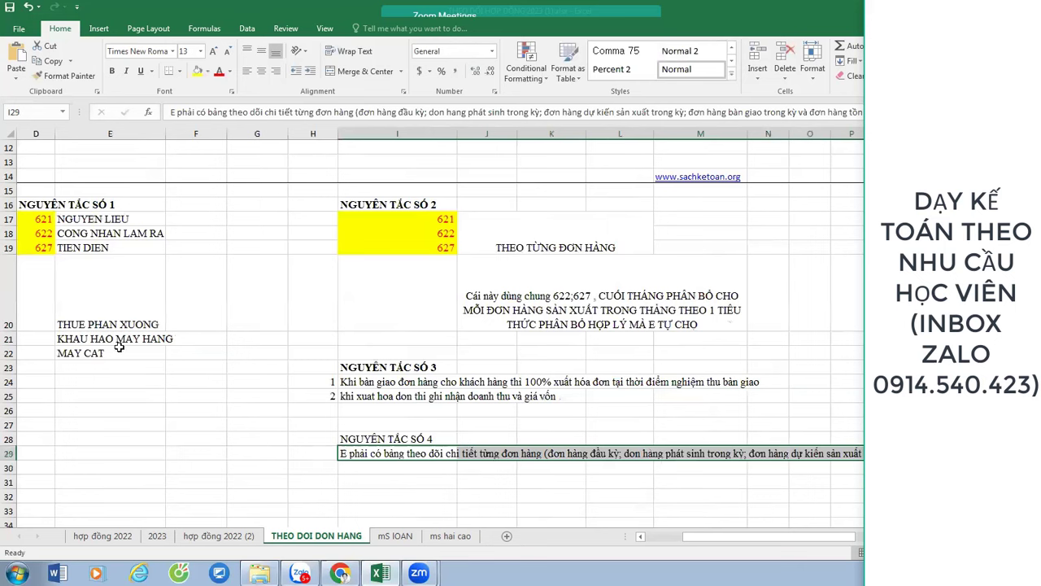
pyautogui.click(365, 73)
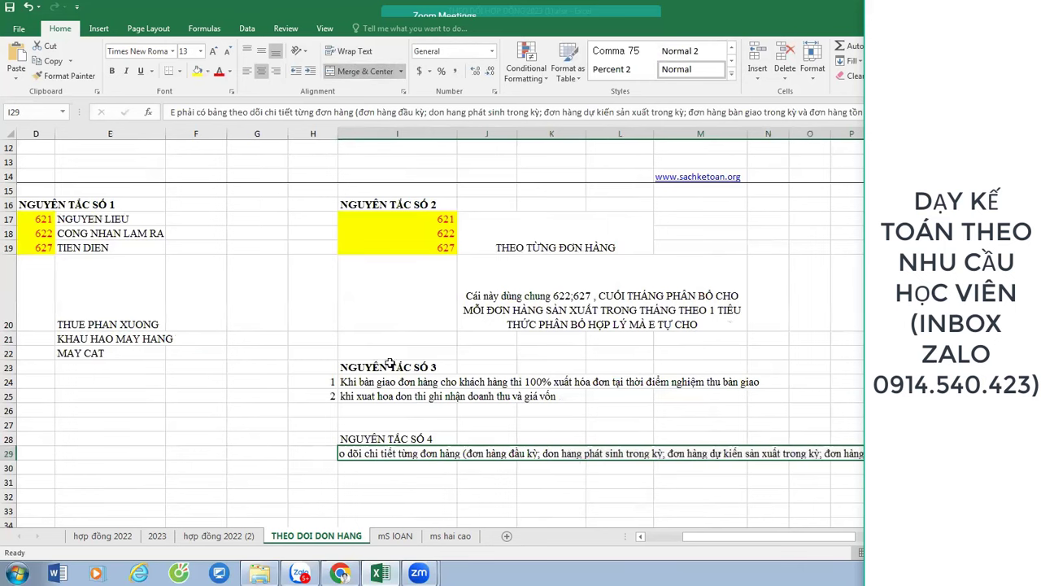
# - Wrap the text of the merged note in I29 and increase the height of row 29 to fit two lines
pyautogui.rightClick(422, 454)
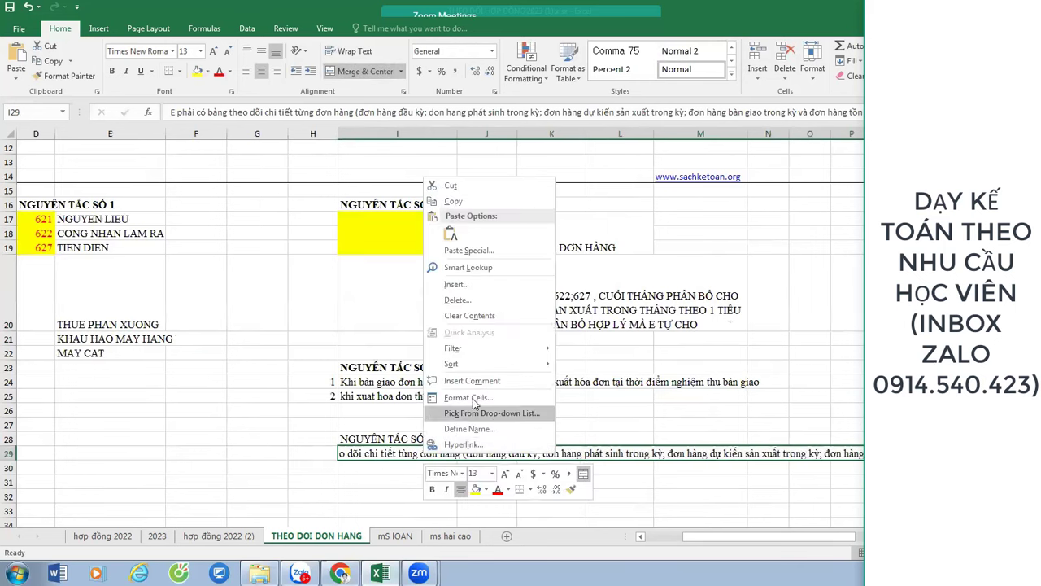
pyautogui.click(460, 408)
pyautogui.click(351, 386)
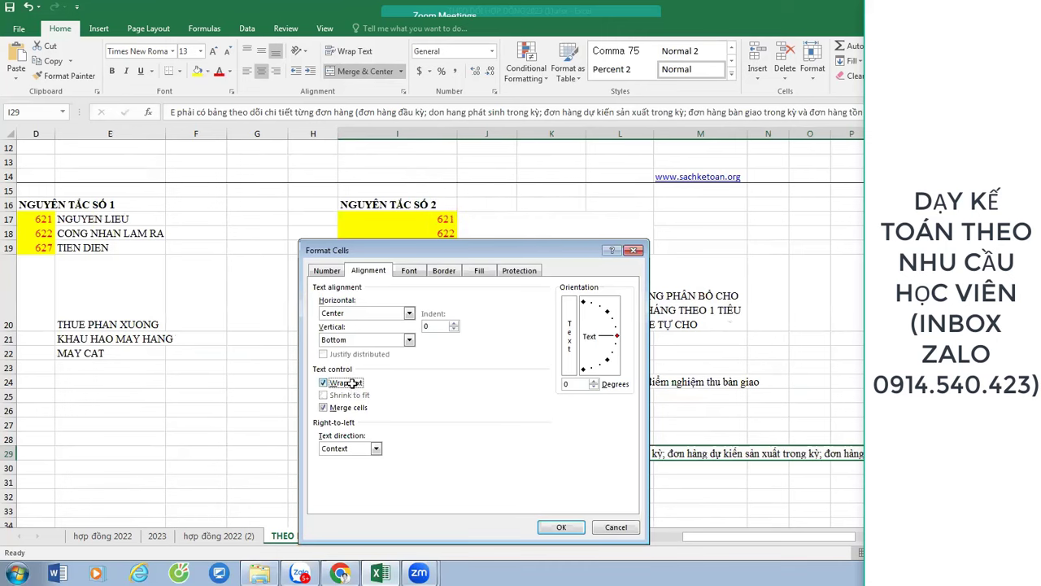
pyautogui.press('Return')
pyautogui.moveTo(6, 460); pyautogui.dragTo(7, 494)
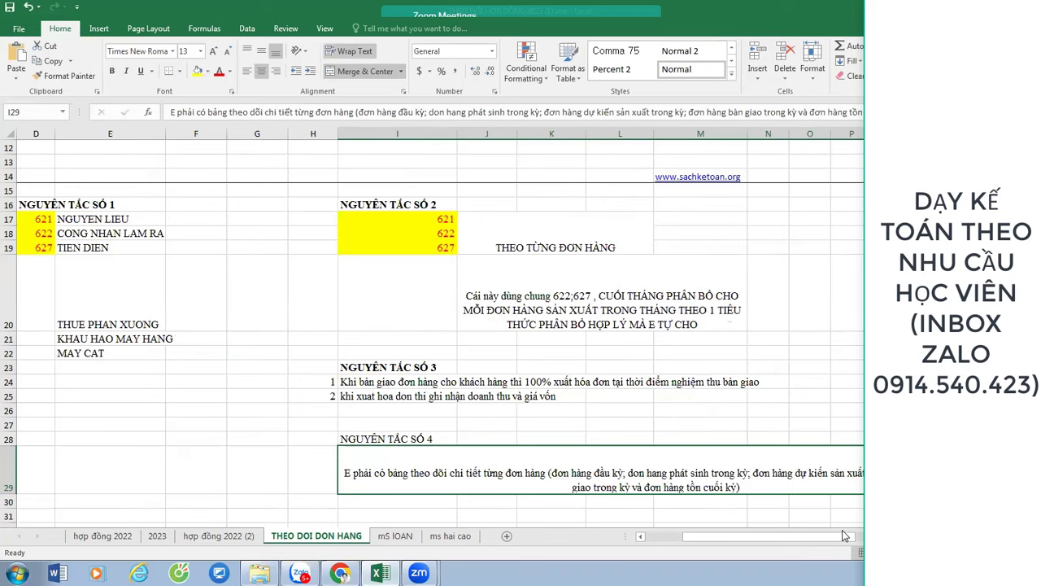
# - Look across the order table's row 4, from the order amounts to the cost allocation columns and back to the month column
pyautogui.hscroll(-3, 781, 537)
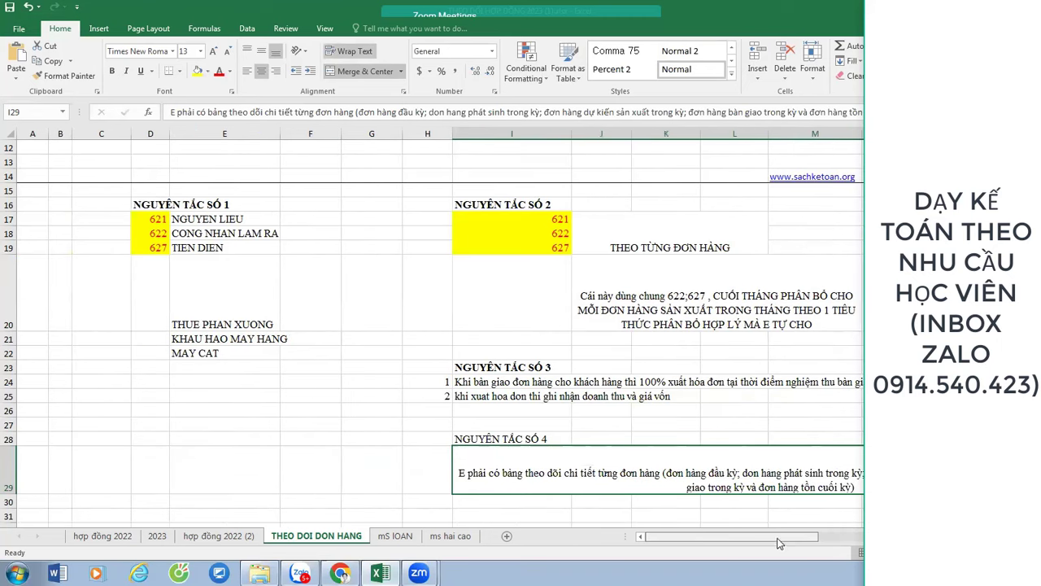
pyautogui.scroll(4, 573, 237)
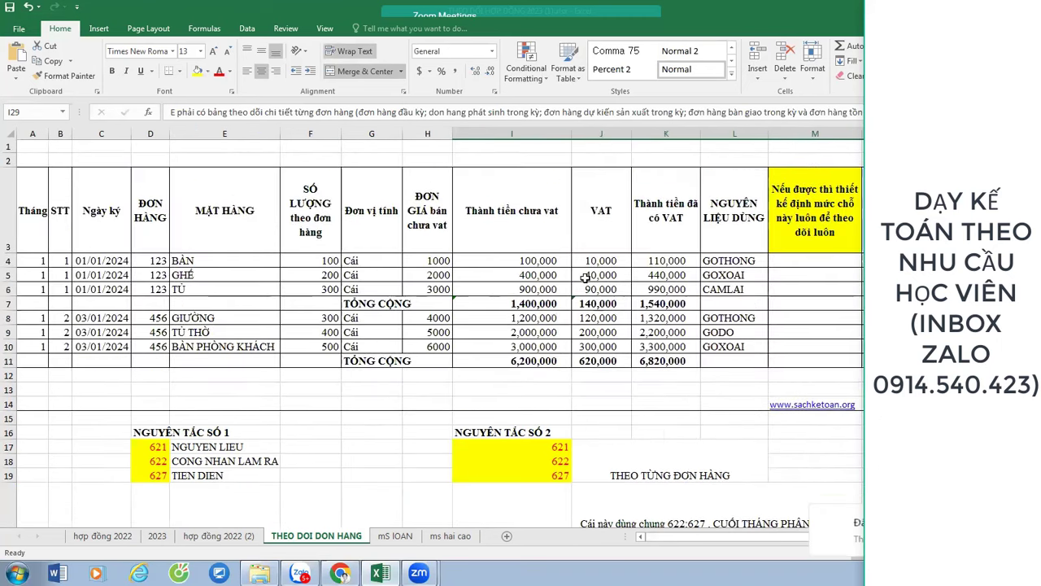
pyautogui.click(573, 237)
pyautogui.press('Down')
pyautogui.press('Right')
pyautogui.press('Right')
pyautogui.press('Right')
pyautogui.press('Right')
pyautogui.press('Right')
pyautogui.press('Right')
pyautogui.press('Right')
pyautogui.press('Right')
pyautogui.press('Right')
pyautogui.press('Right')
pyautogui.press('Right')
pyautogui.press('Right')
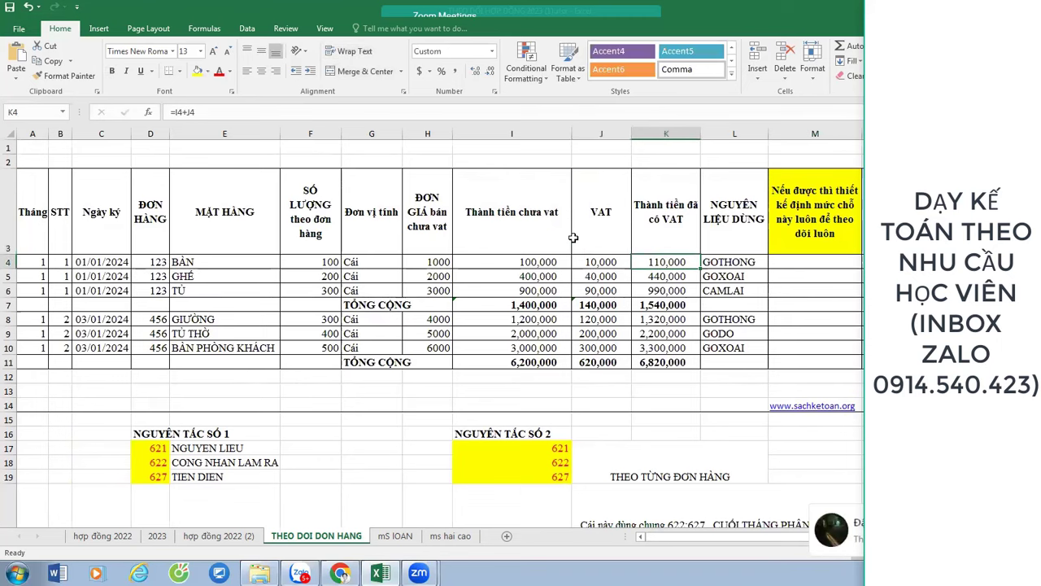
pyautogui.press('Right')
pyautogui.press('Right')
pyautogui.press('Right')
pyautogui.press('Right')
pyautogui.press('Right')
pyautogui.press('Right')
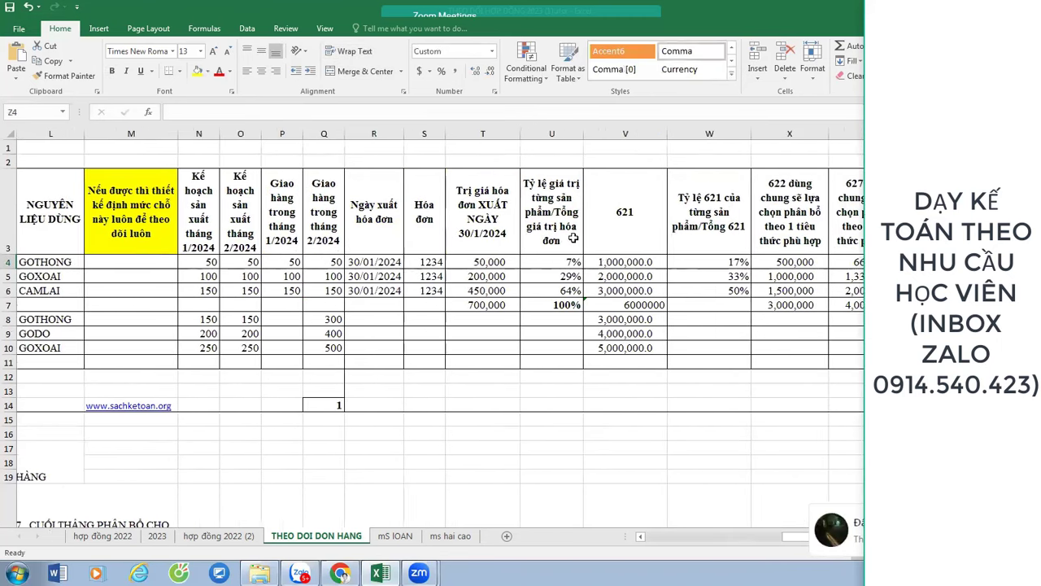
pyautogui.press('Left')
pyautogui.hotkey('ctrl', 'Home')
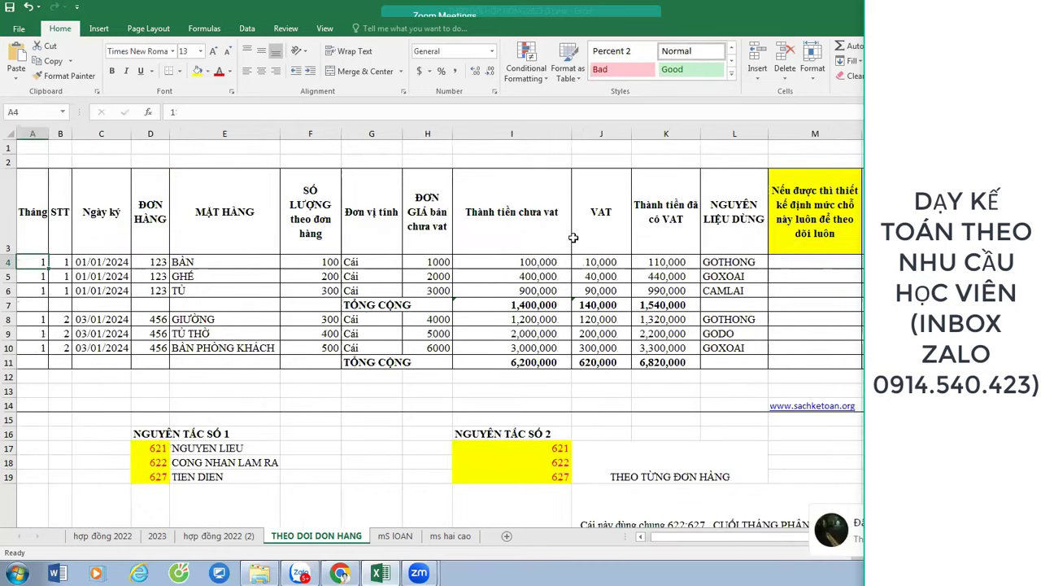
# - Review the first order line in row 4 from the month and signing date through the material, production plan, delivery and 622 allocation columns
pyautogui.press('Down')
pyautogui.press('Down')
pyautogui.press('Down')
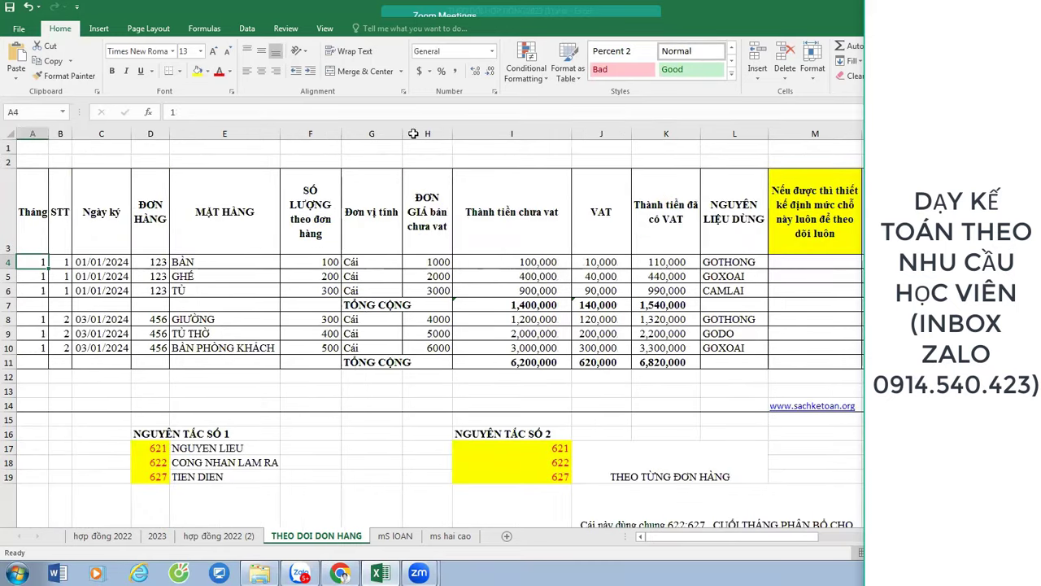
pyautogui.press('Right')
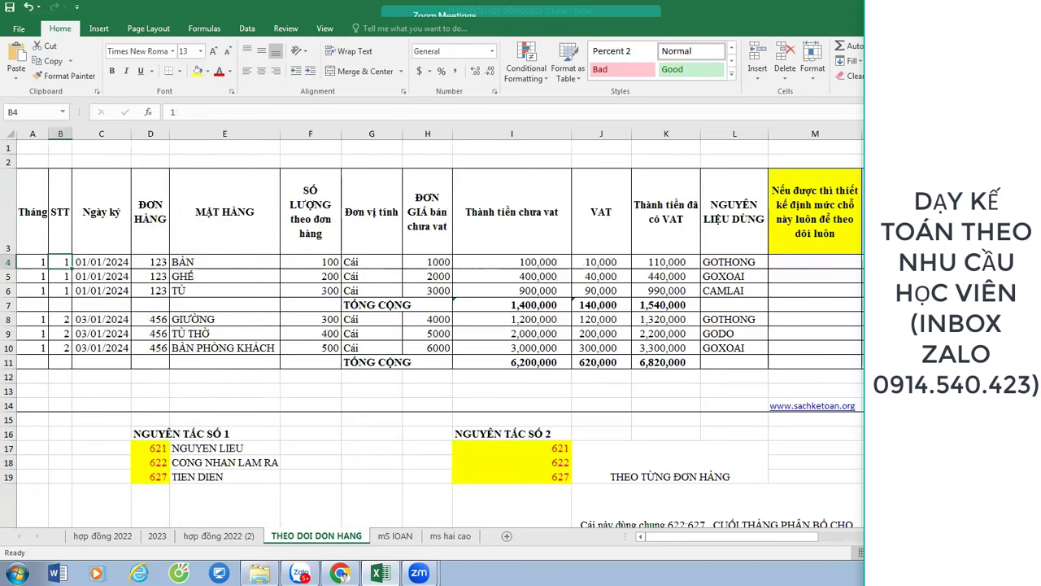
pyautogui.press('Right')
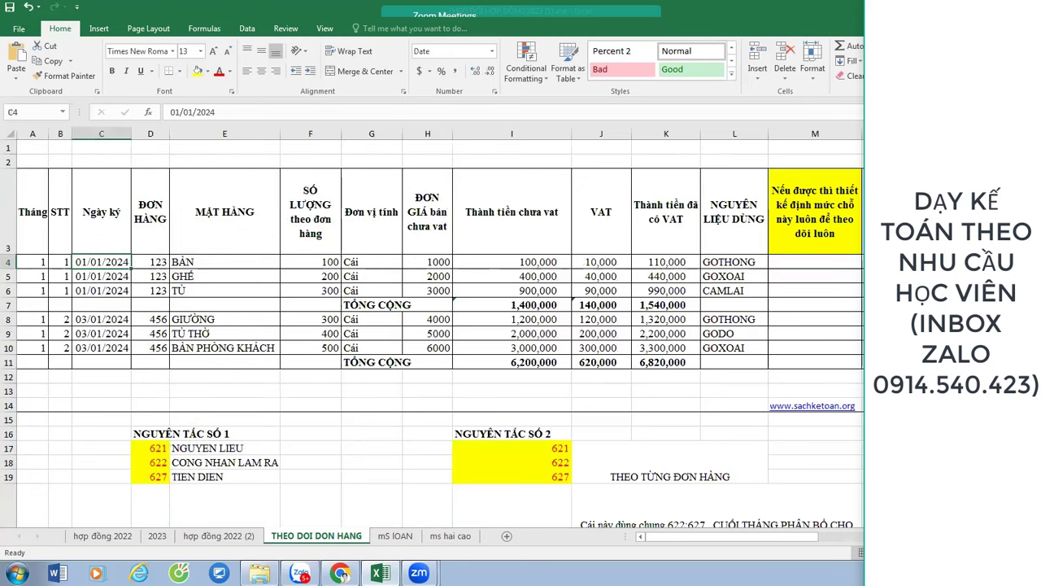
pyautogui.press('Left')
pyautogui.press('Left')
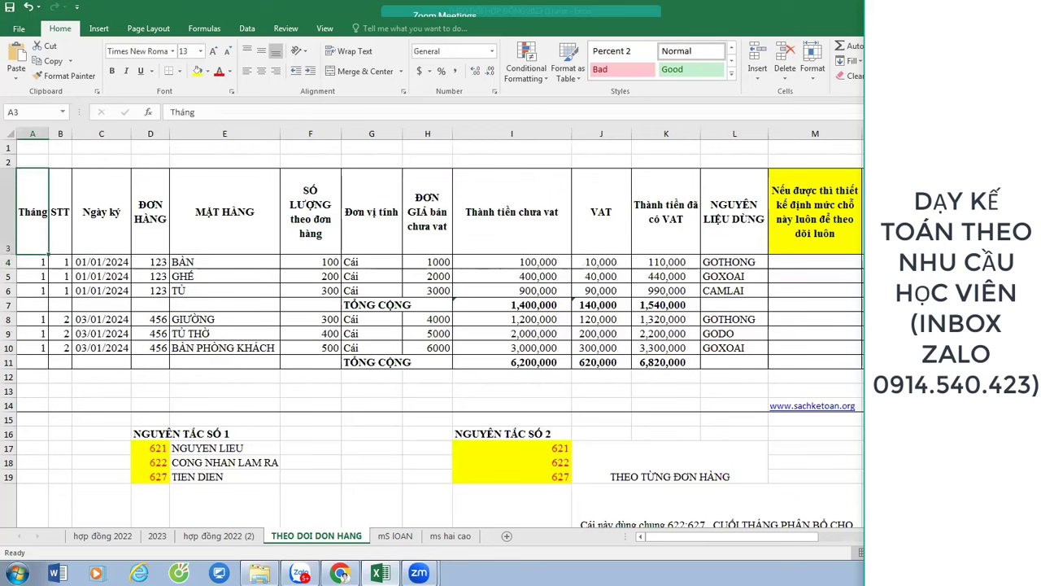
pyautogui.press('Right')
pyautogui.press('Right')
pyautogui.press('Right')
pyautogui.press('Right')
pyautogui.press('Right')
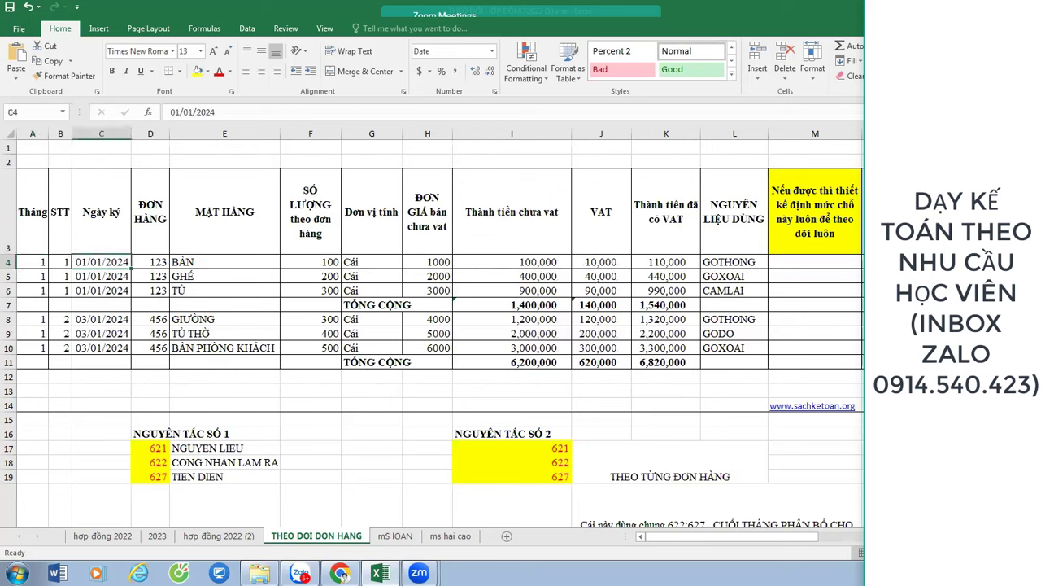
pyautogui.press('Right')
pyautogui.press('Right')
pyautogui.press('Right')
pyautogui.press('Right')
pyautogui.press('Right')
pyautogui.press('Right')
pyautogui.press('Right')
pyautogui.press('Right')
pyautogui.press('Right')
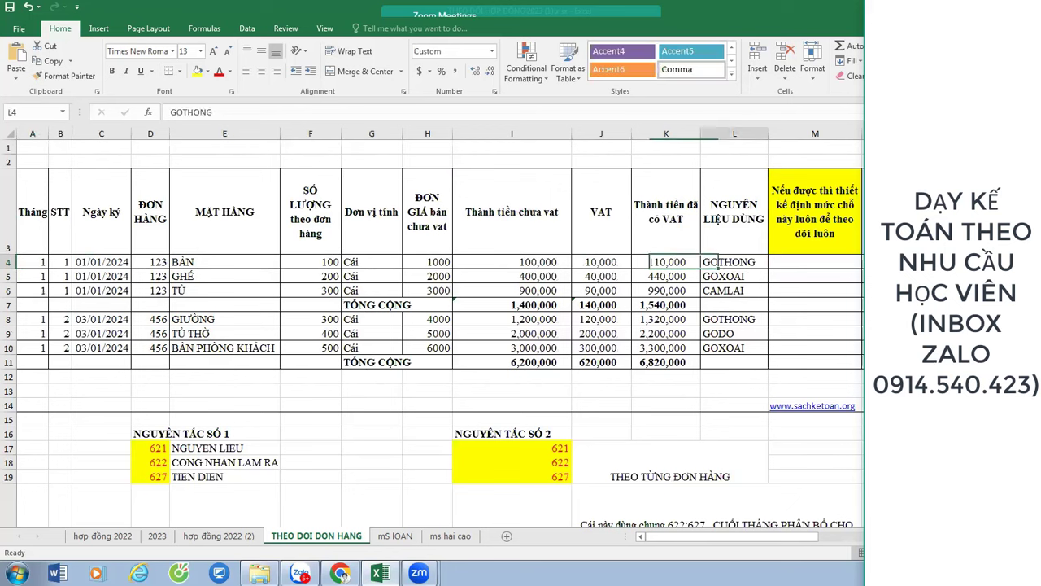
pyautogui.press('Right')
pyautogui.press('Right')
pyautogui.press('Right')
pyautogui.press('Right')
pyautogui.press('Right')
pyautogui.press('Right')
pyautogui.press('Right')
pyautogui.press('Right')
pyautogui.press('Right')
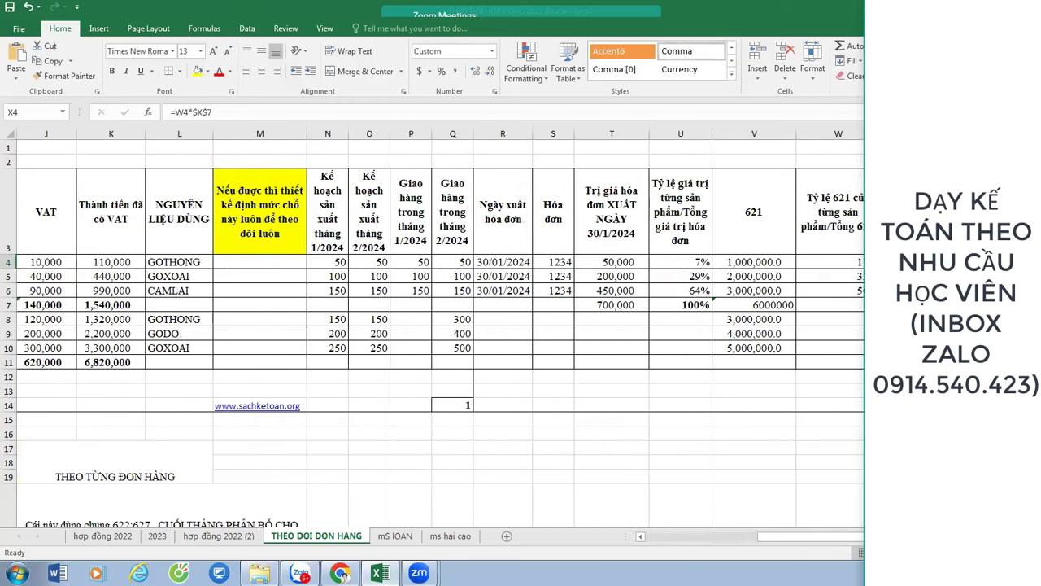
# - Examine the 1/2024 and 2/2024 production plan and delivery columns, and retrace row 4 from the month to the 622 allocation
pyautogui.click(332, 208)
pyautogui.click(382, 238)
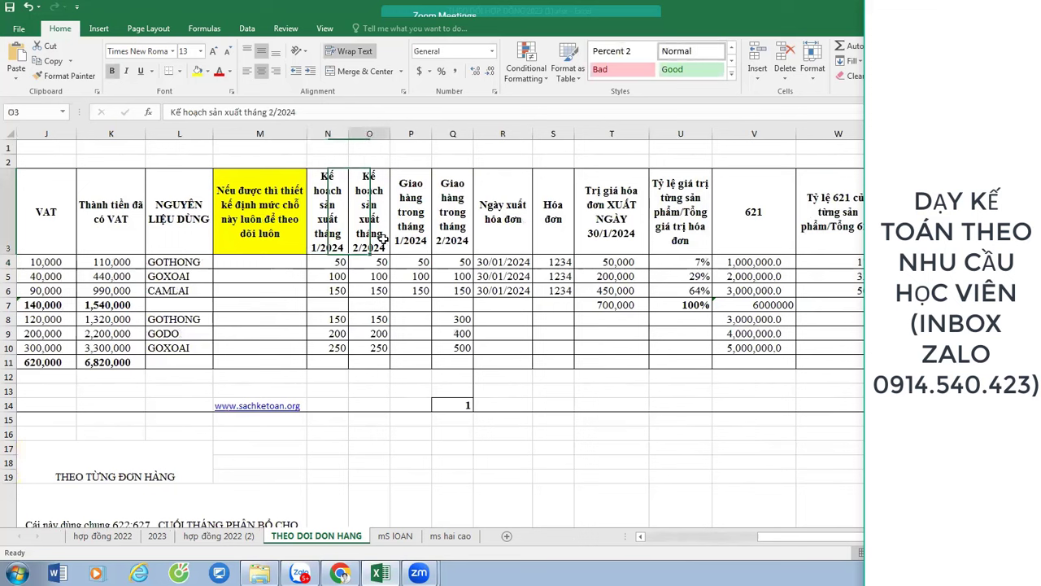
pyautogui.click(421, 262)
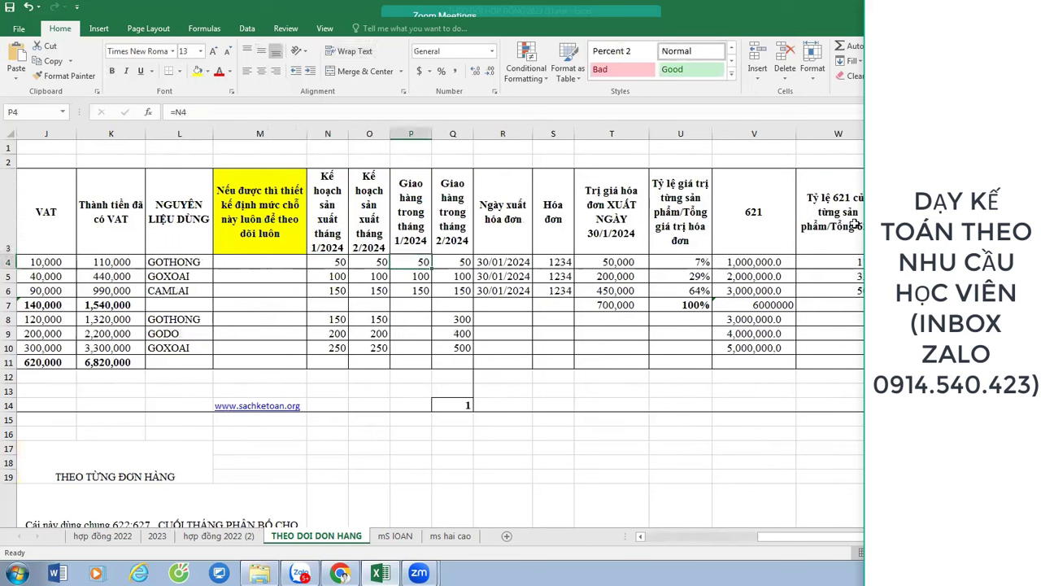
pyautogui.press('Left')
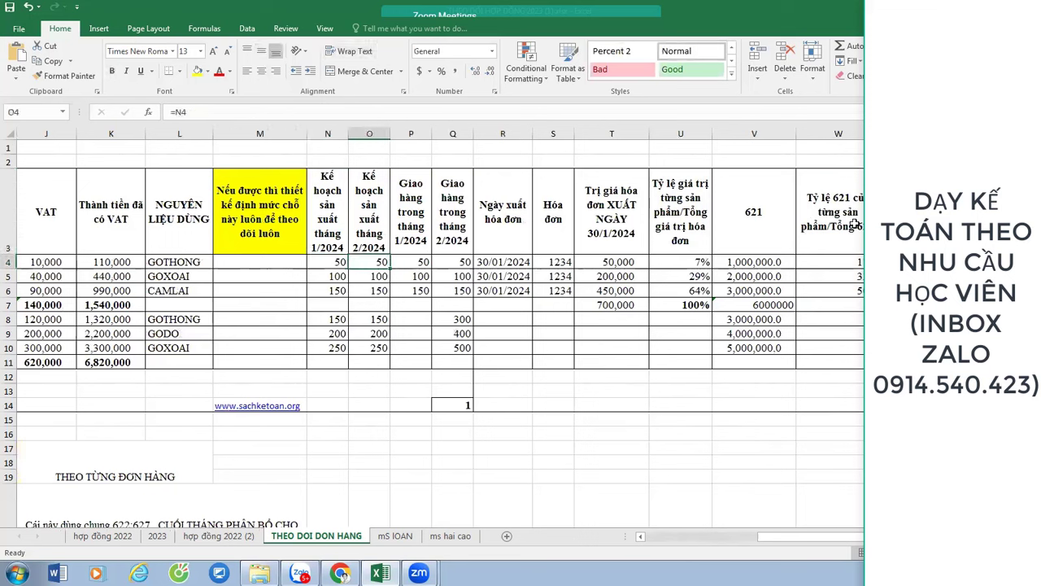
pyautogui.hotkey('ctrl', 'Left')
pyautogui.hotkey('ctrl', 'Left')
pyautogui.hotkey('ctrl', 'Left')
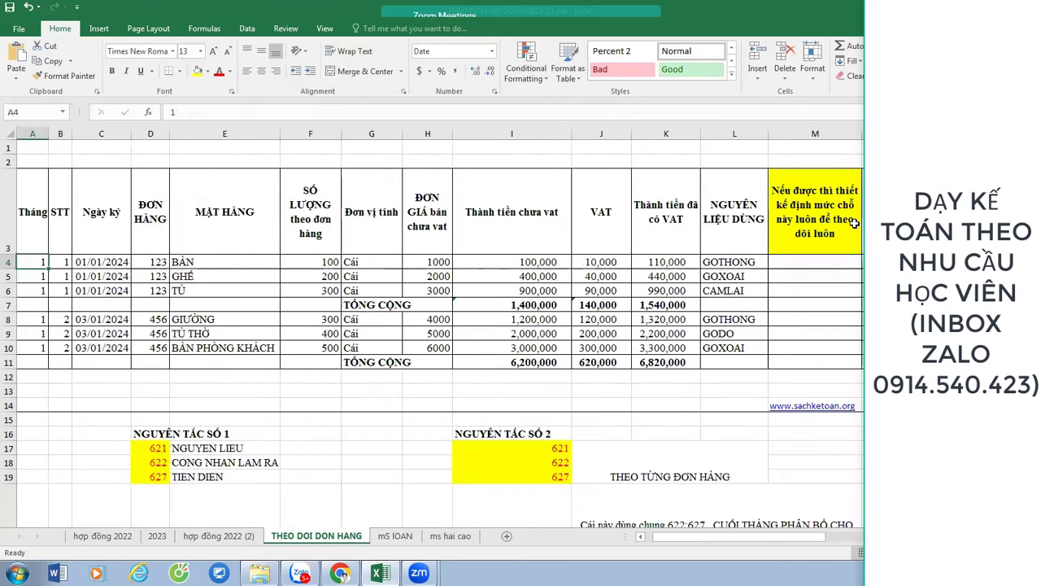
pyautogui.press('Right')
pyautogui.hotkey('ctrl', 'Right')
pyautogui.hotkey('ctrl', 'Right')
pyautogui.hotkey('ctrl', 'Right')
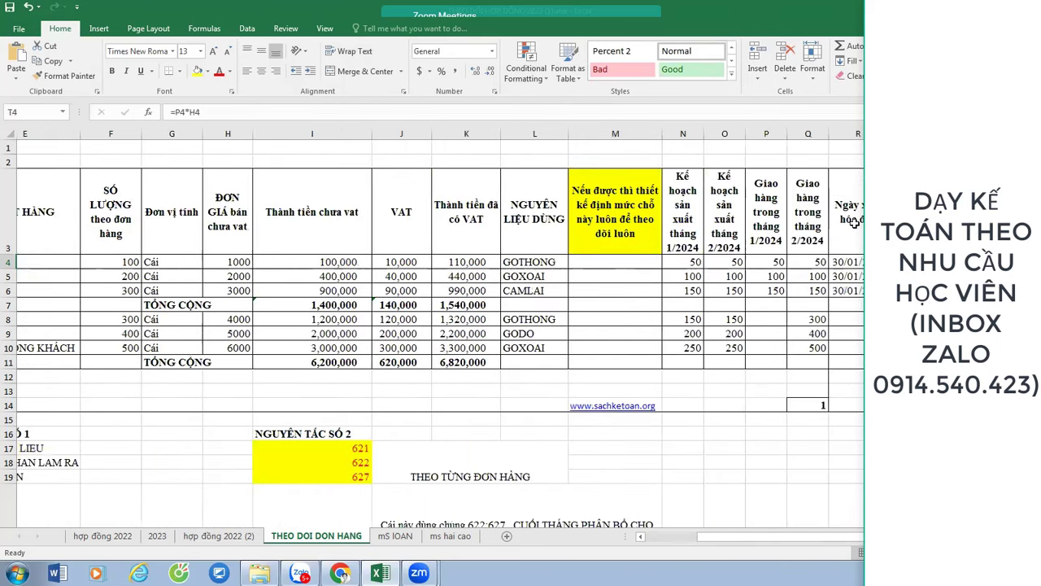
pyautogui.press('Right')
pyautogui.press('Right')
pyautogui.press('Right')
pyautogui.press('Right')
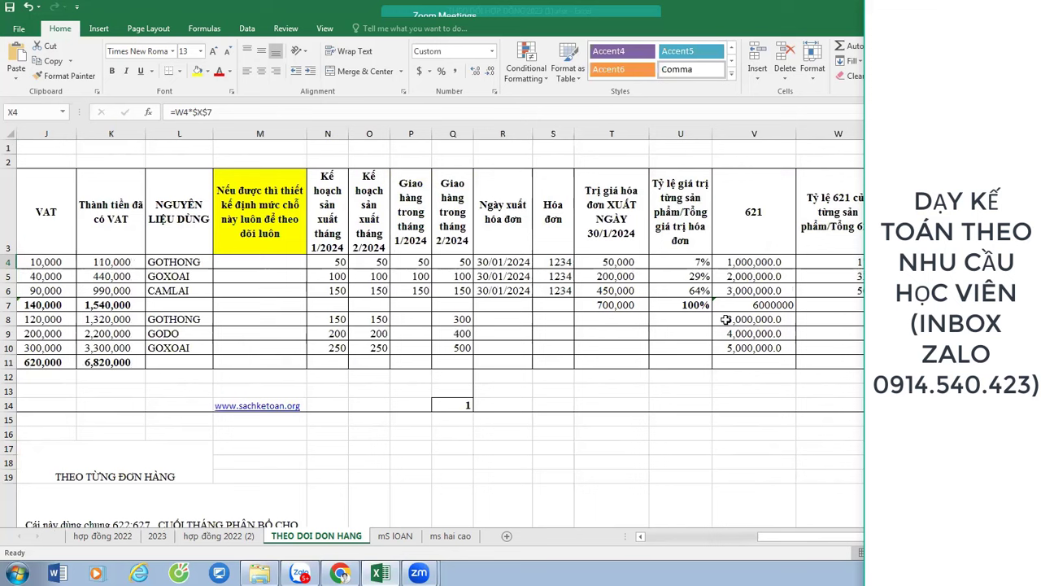
# - Compare the first order's materials, its planned quantities in N4:N6, and the quantities delivered in 1/2024 and 2/2024
pyautogui.click(208, 262)
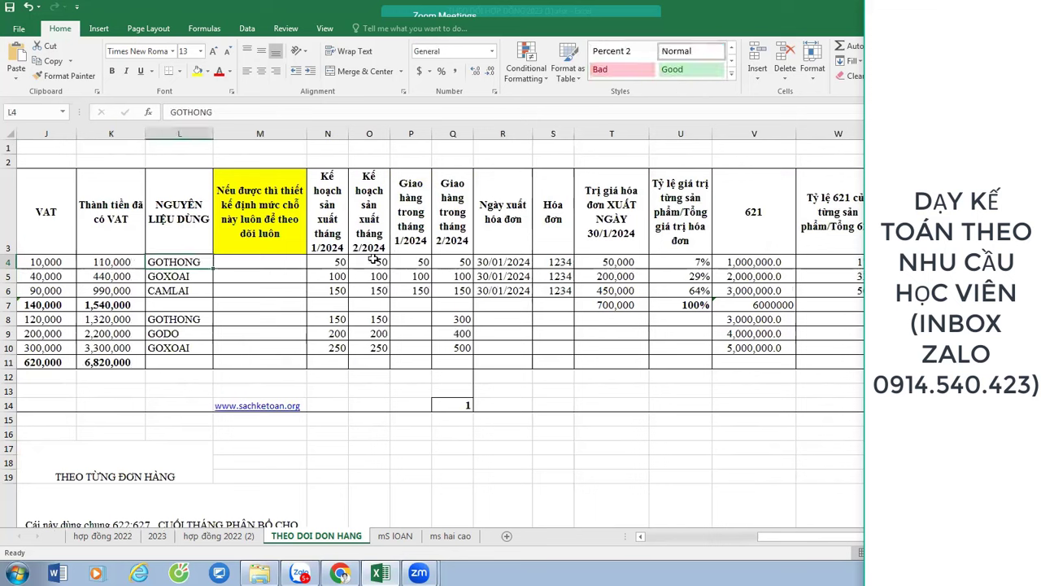
pyautogui.press('Left')
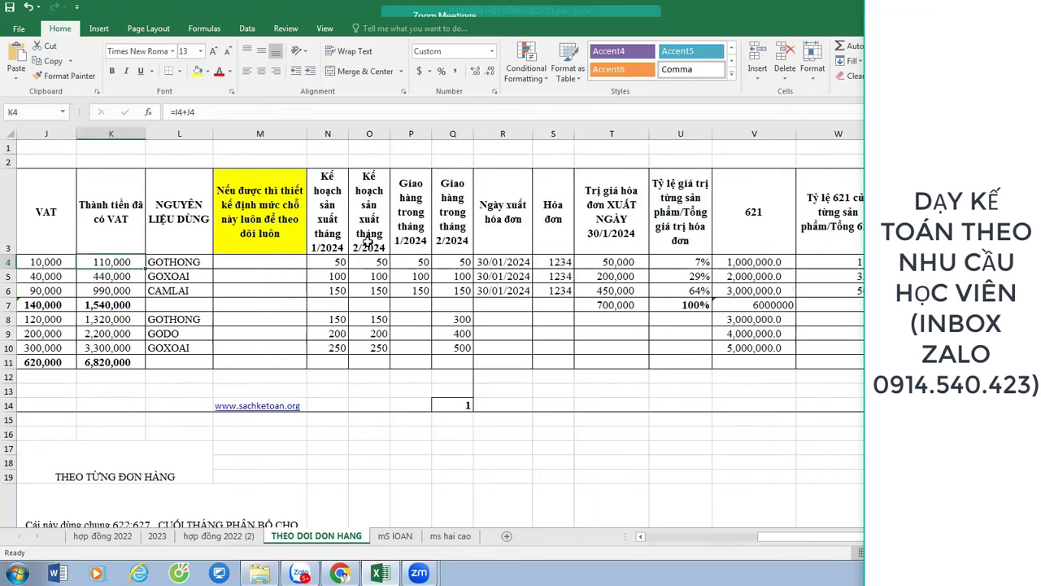
pyautogui.moveTo(332, 263); pyautogui.dragTo(330, 286)
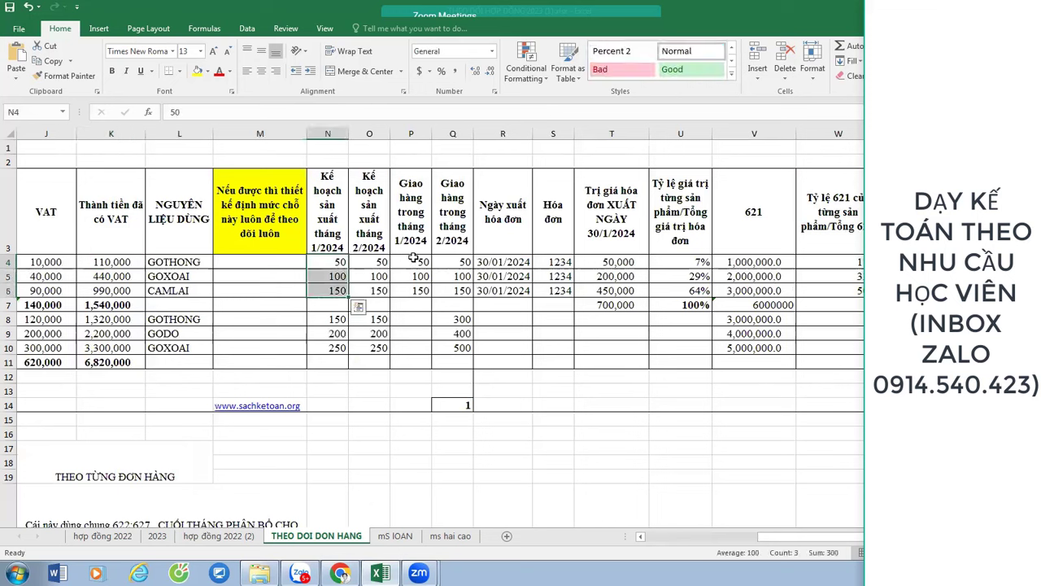
pyautogui.moveTo(415, 275); pyautogui.dragTo(418, 291)
pyautogui.moveTo(457, 262); pyautogui.dragTo(464, 294)
# - Follow row 4 from the invoice date through the invoice number, invoice value, value ratio, 621 cost and 627 allocation
pyautogui.click(526, 263)
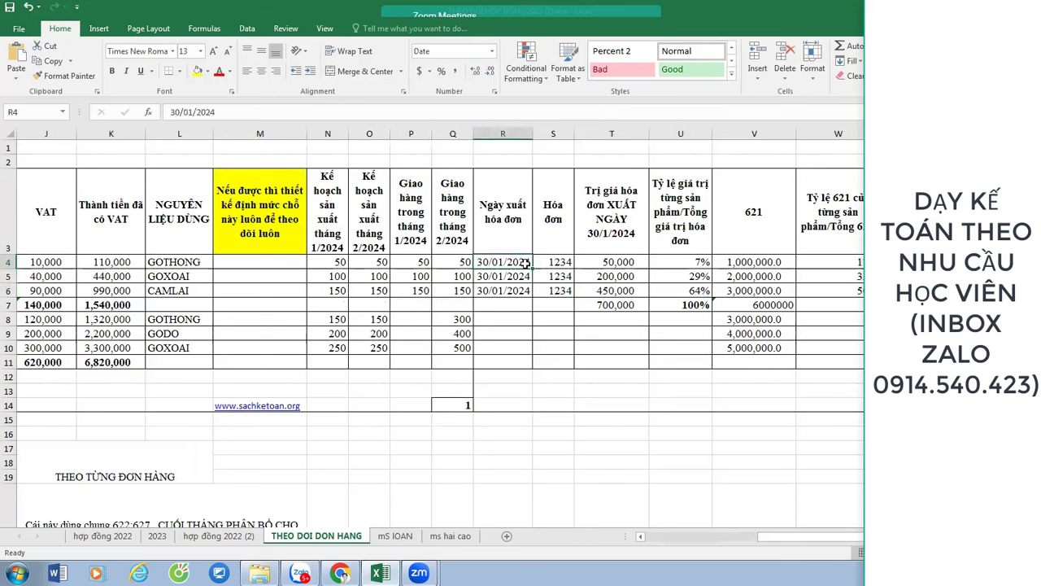
pyautogui.press('Right')
pyautogui.press('Right')
pyautogui.press('Right')
pyautogui.press('Right')
pyautogui.press('Right')
pyautogui.press('Right')
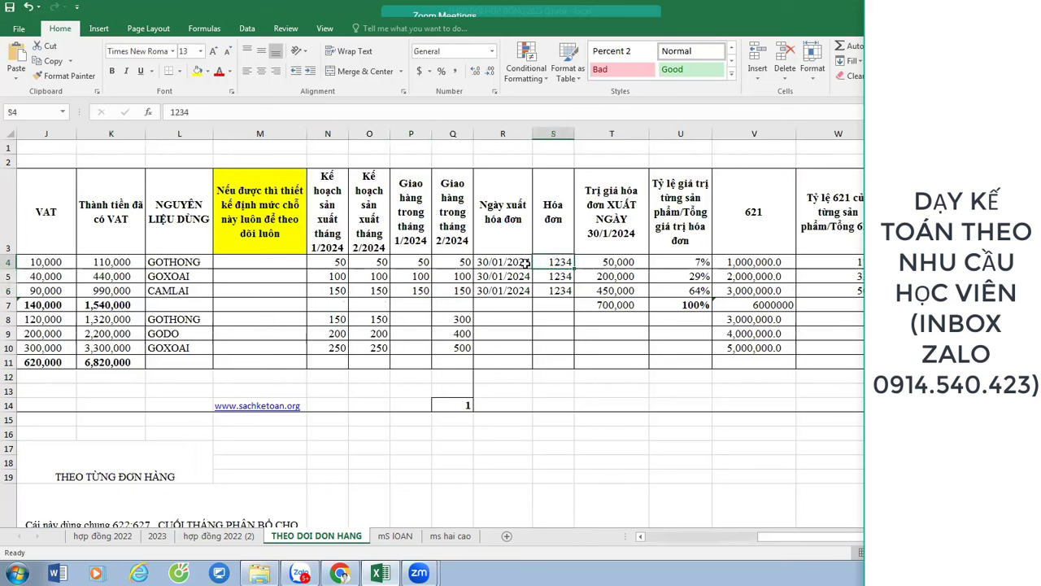
pyautogui.press('Right')
pyautogui.press('Right')
pyautogui.press('Right')
pyautogui.press('Right')
pyautogui.press('Right')
pyautogui.press('Right')
pyautogui.press('Right')
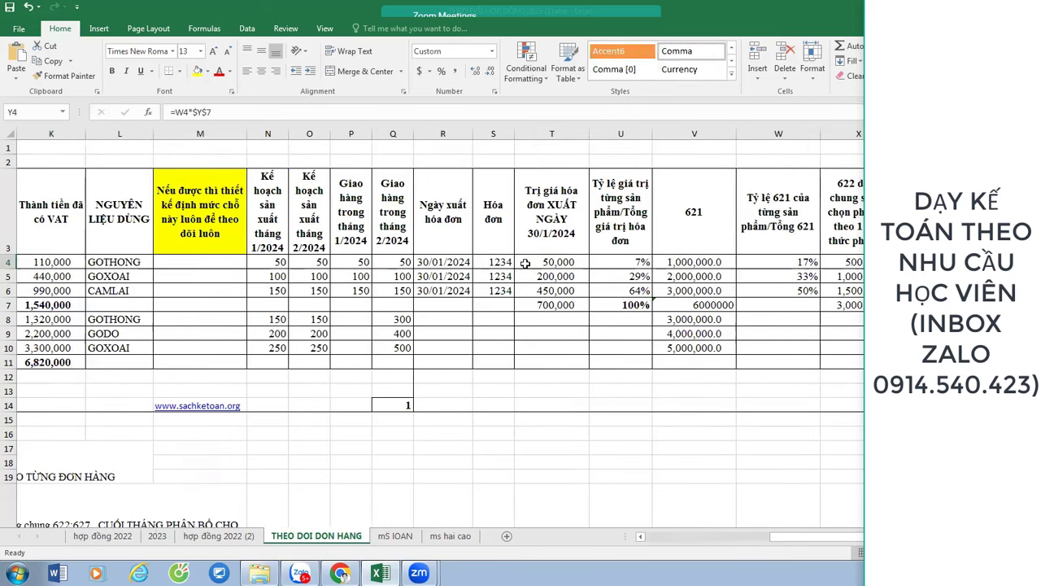
# - Highlight the signing dates, order codes and product names of both orders in C4:E10 with yellow fill
pyautogui.press('Left')
pyautogui.press('Left')
pyautogui.press('Left')
pyautogui.press('Left')
pyautogui.press('Left')
pyautogui.press('Left')
pyautogui.press('Left')
pyautogui.press('Left')
pyautogui.press('Left')
pyautogui.press('Left')
pyautogui.press('Left')
pyautogui.press('Left')
pyautogui.press('Left')
pyautogui.press('Left')
pyautogui.press('Left')
pyautogui.press('Left')
pyautogui.press('Left')
pyautogui.press('Left')
pyautogui.press('Left')
pyautogui.press('Left')
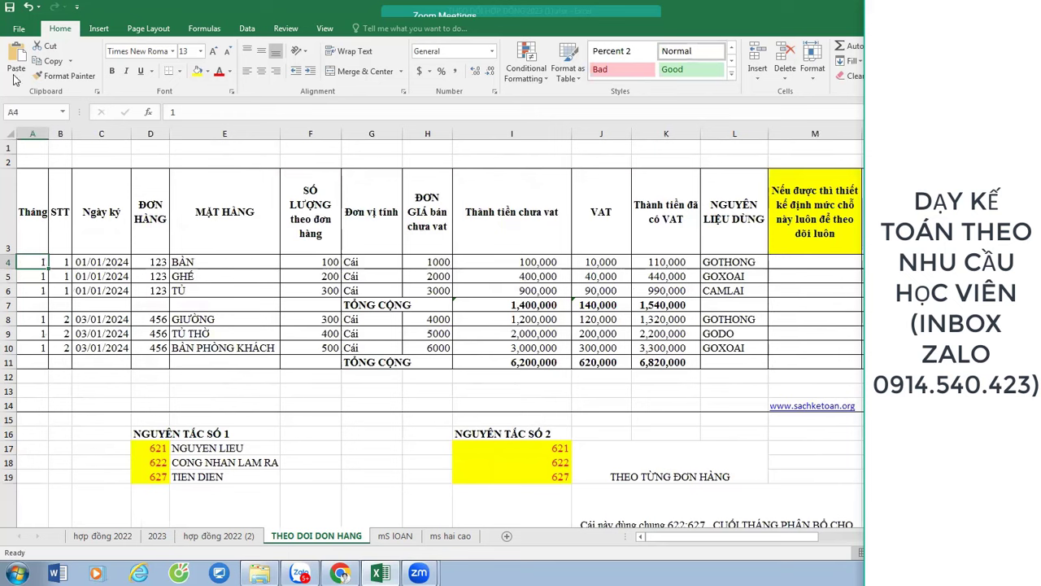
pyautogui.moveTo(96, 261); pyautogui.dragTo(232, 349)
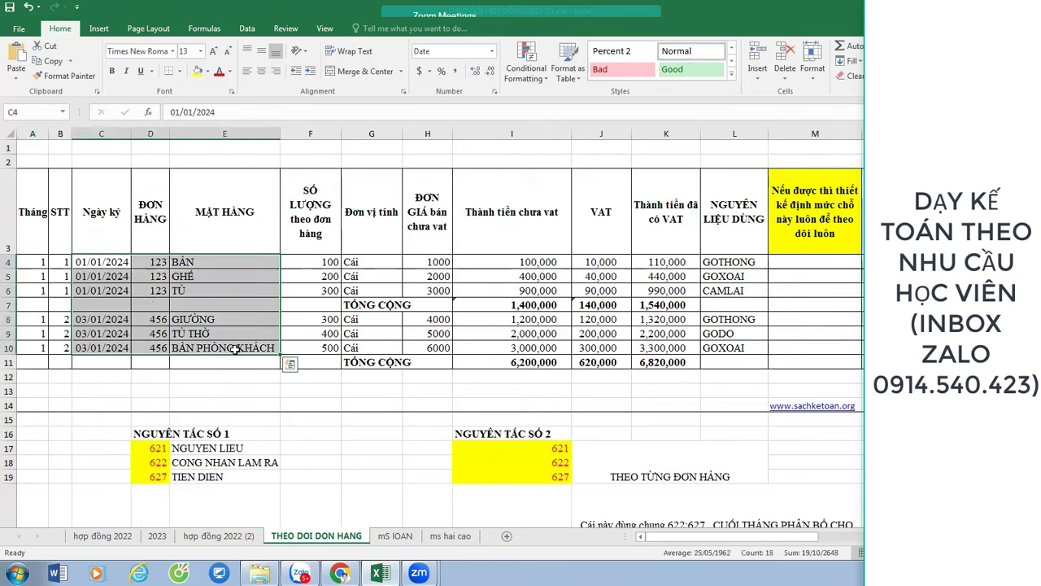
pyautogui.click(197, 72)
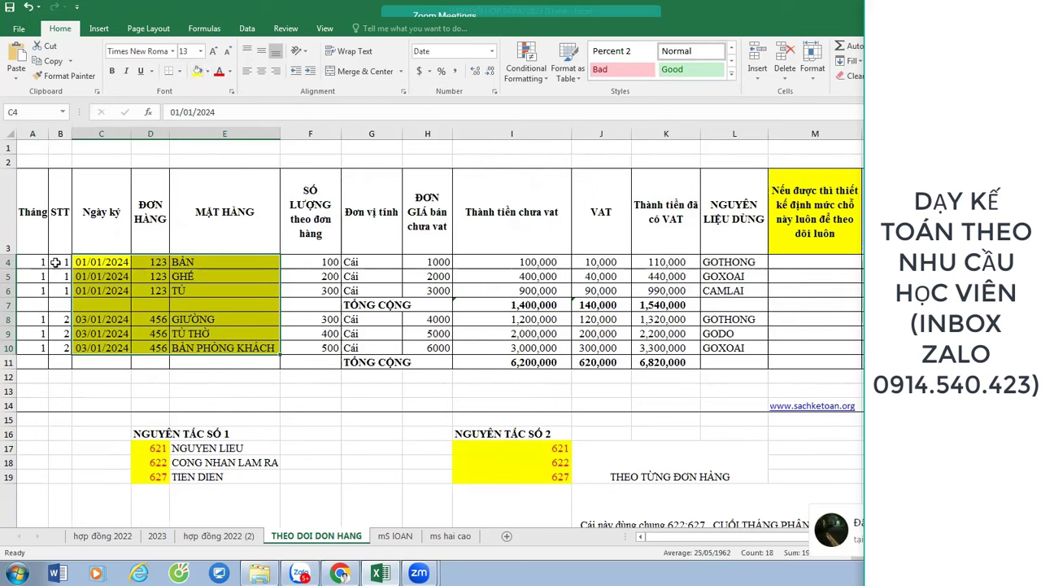
# - Examine the sequence numbers and signing dates, and compare the first order in C4:E6 with the second in C8:E10
pyautogui.click(57, 266)
pyautogui.moveTo(57, 267); pyautogui.dragTo(61, 308)
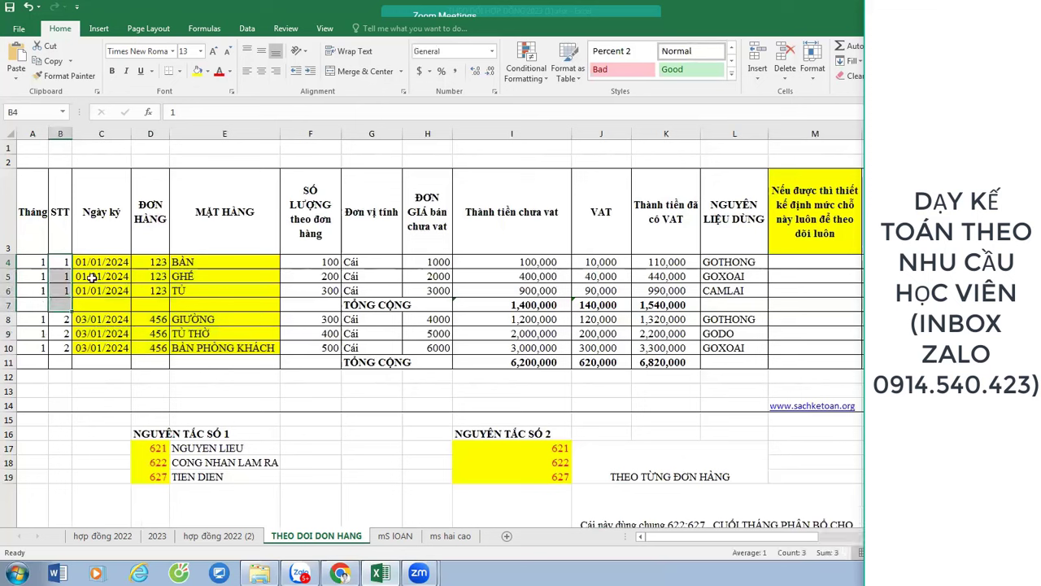
pyautogui.click(60, 261)
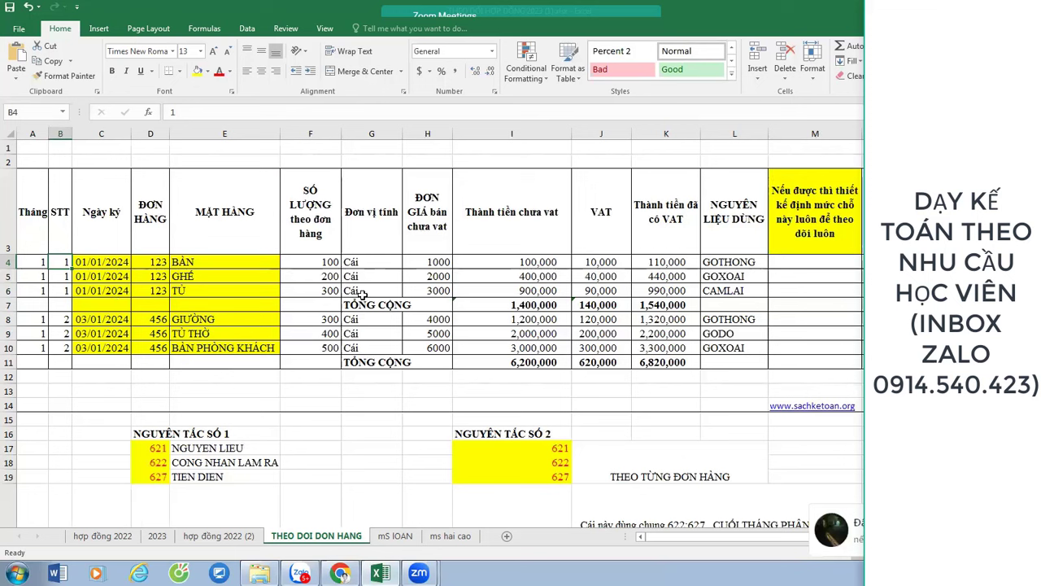
pyautogui.moveTo(93, 264); pyautogui.dragTo(102, 299)
pyautogui.click(601, 263)
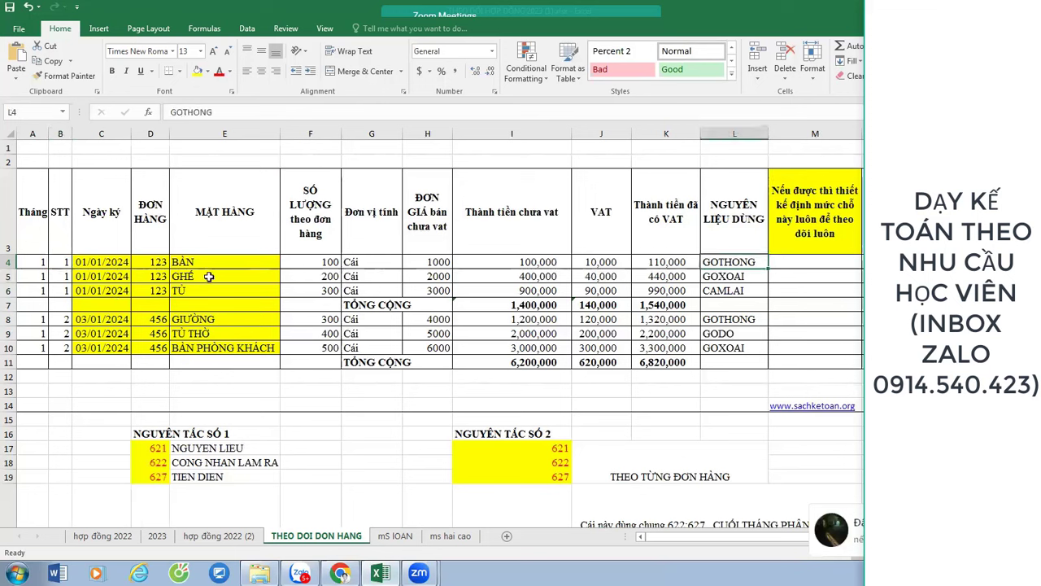
pyautogui.moveTo(97, 261); pyautogui.dragTo(255, 290)
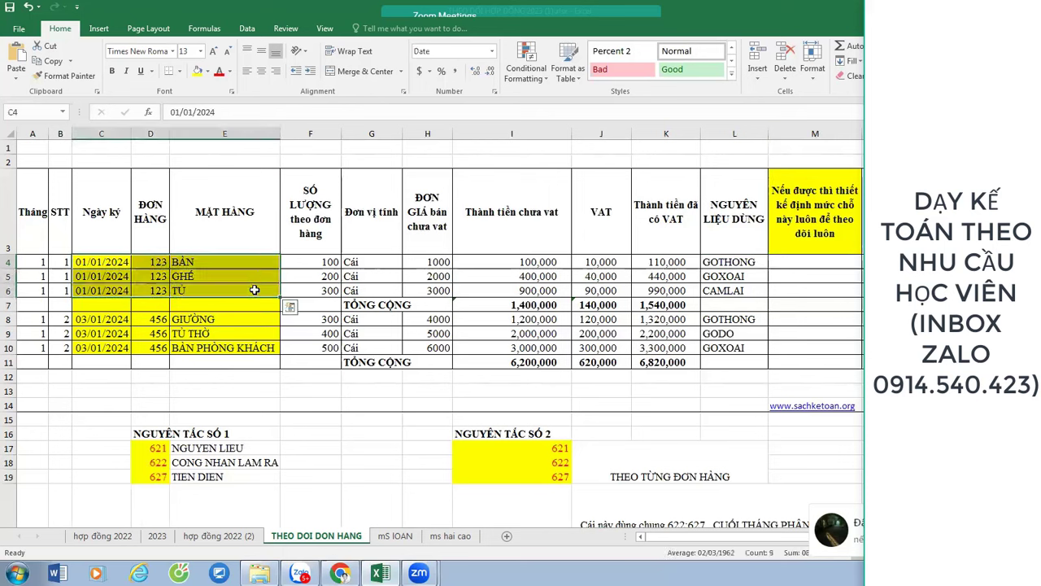
pyautogui.moveTo(99, 317); pyautogui.dragTo(281, 351)
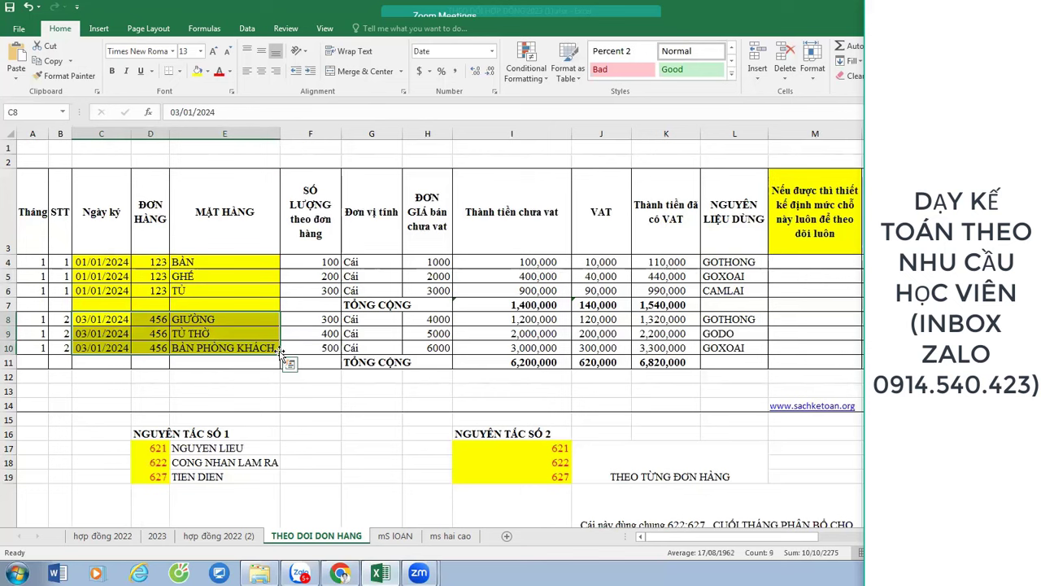
# - Examine both orders as one block in C4:E10 and contrast the first order's rows 4 to 6 with the second's rows 8 to 10
pyautogui.click(297, 324)
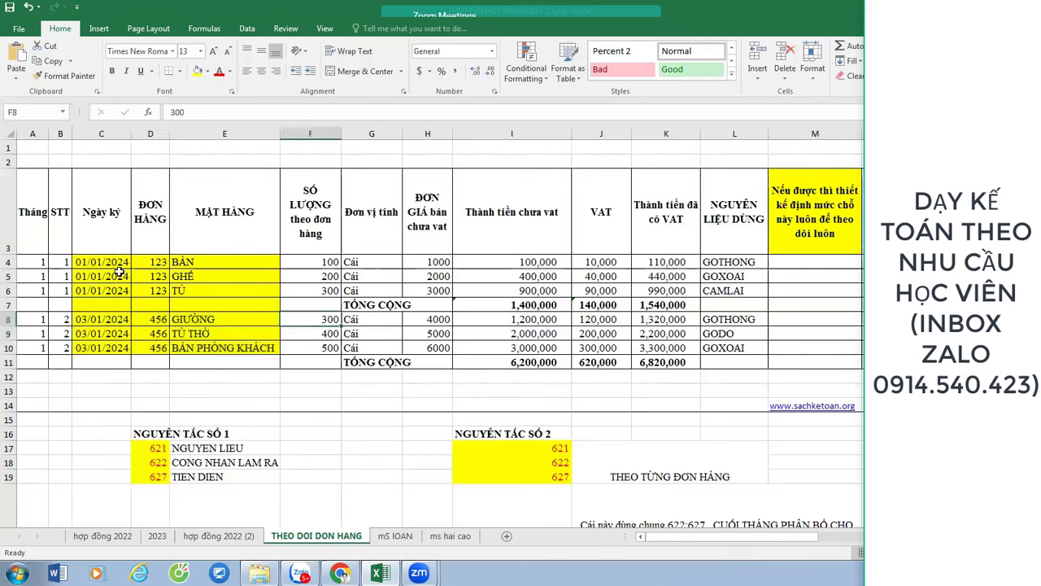
pyautogui.moveTo(103, 262); pyautogui.dragTo(270, 346)
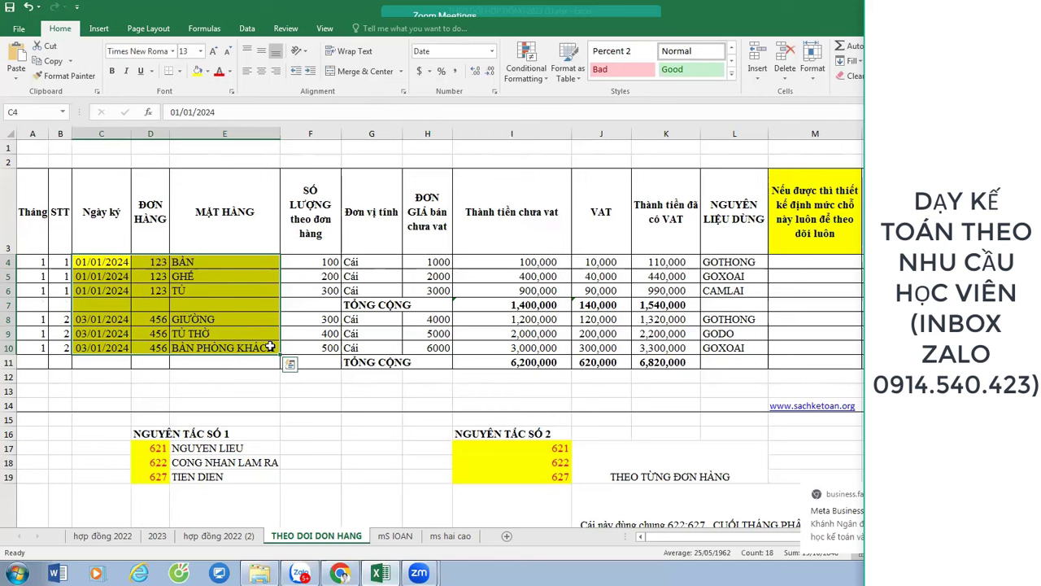
pyautogui.click(109, 262)
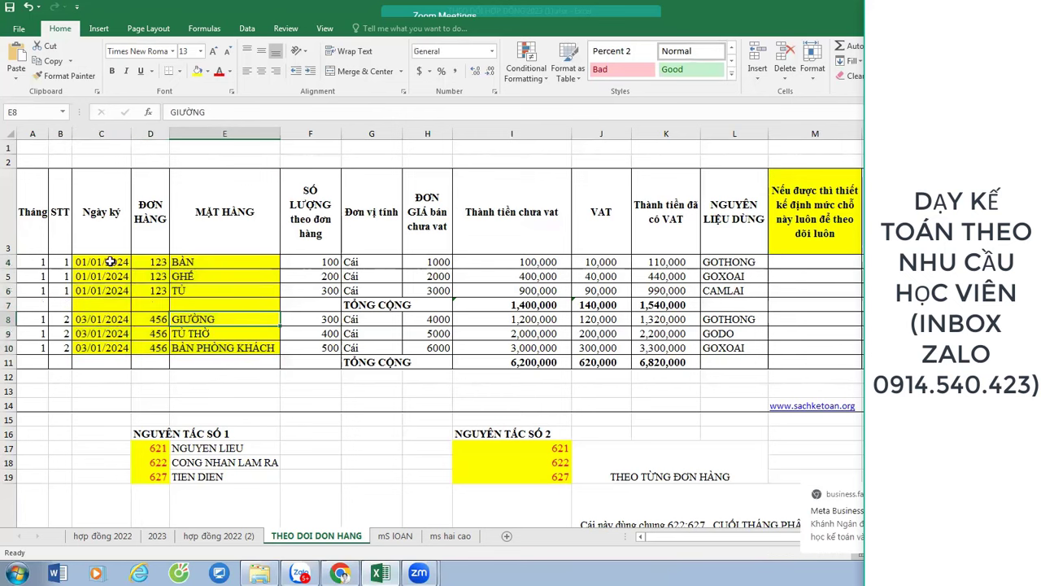
pyautogui.moveTo(123, 291); pyautogui.dragTo(276, 299)
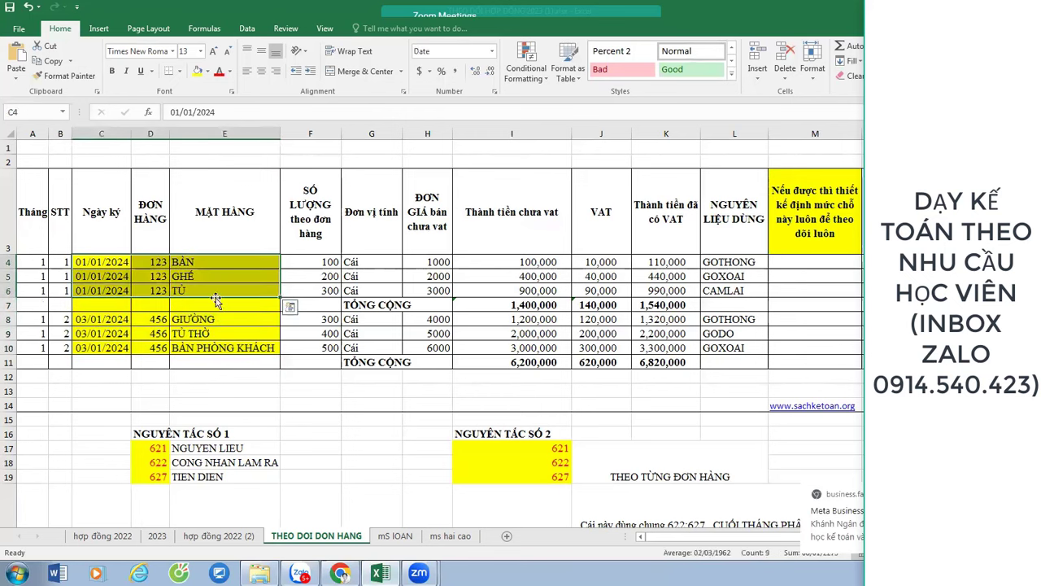
pyautogui.moveTo(108, 322); pyautogui.dragTo(273, 348)
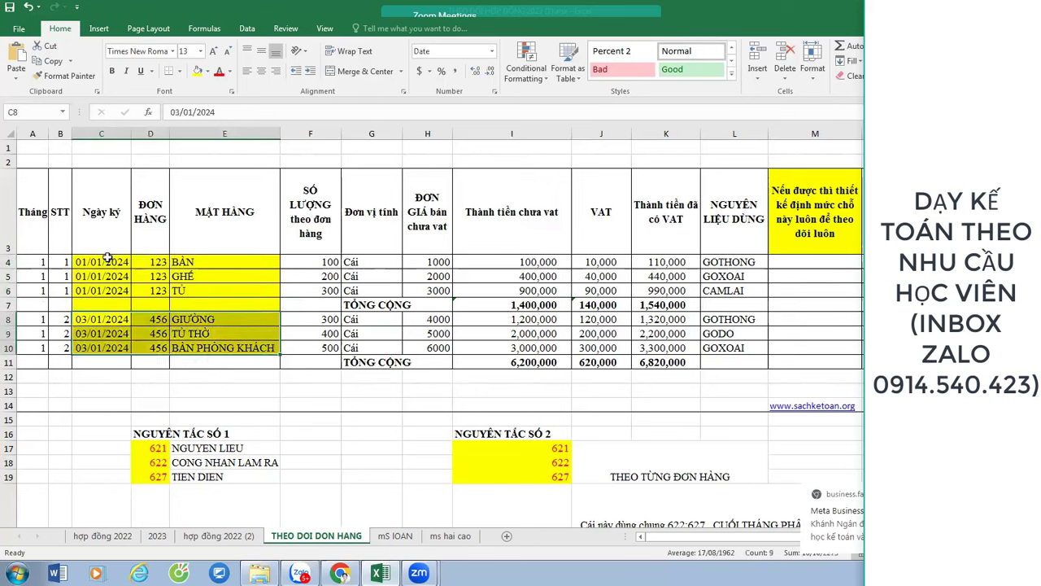
pyautogui.moveTo(110, 258); pyautogui.dragTo(252, 346)
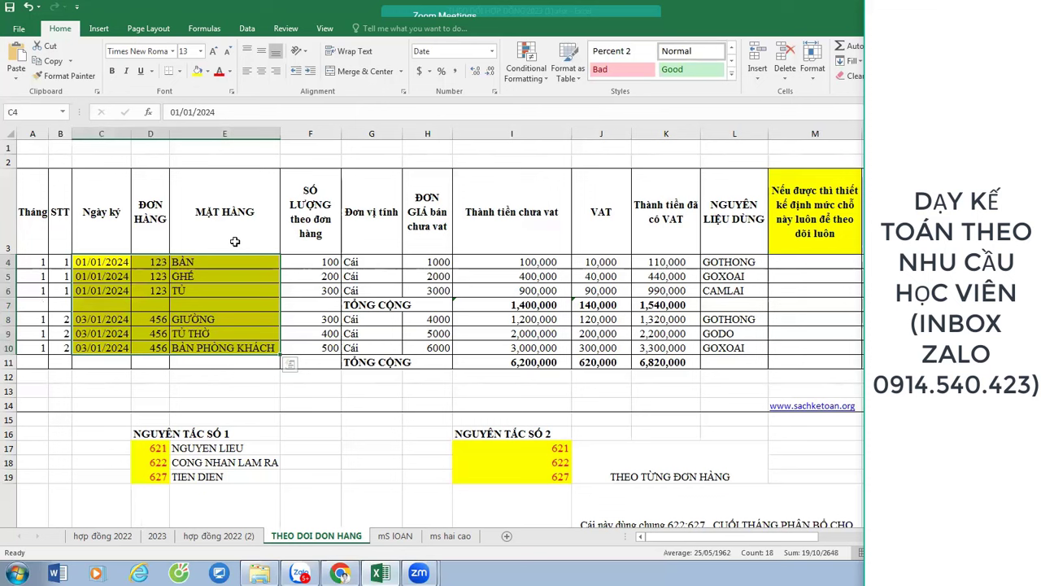
pyautogui.moveTo(101, 261); pyautogui.dragTo(262, 288)
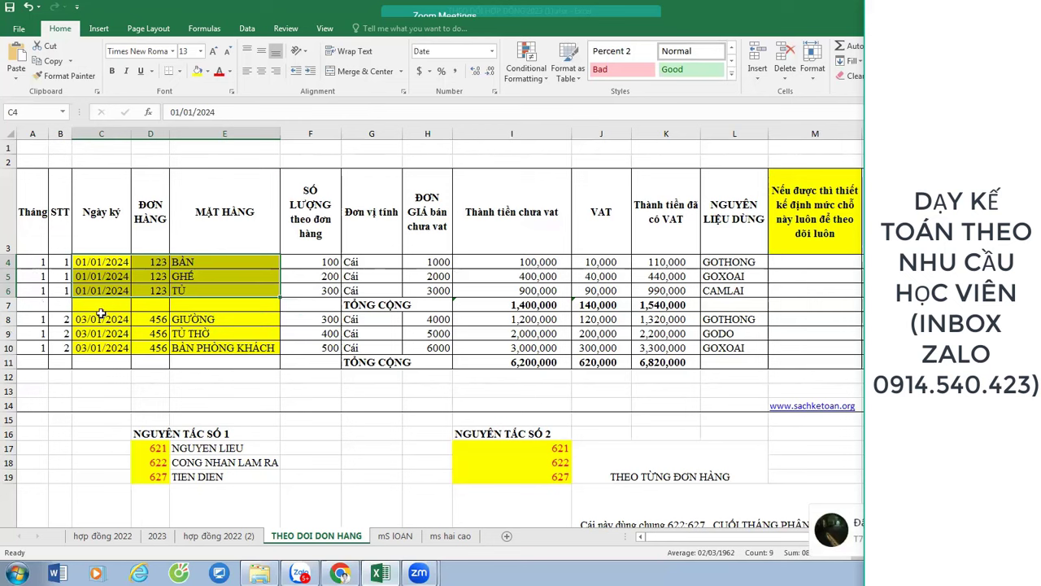
pyautogui.moveTo(96, 319); pyautogui.dragTo(266, 348)
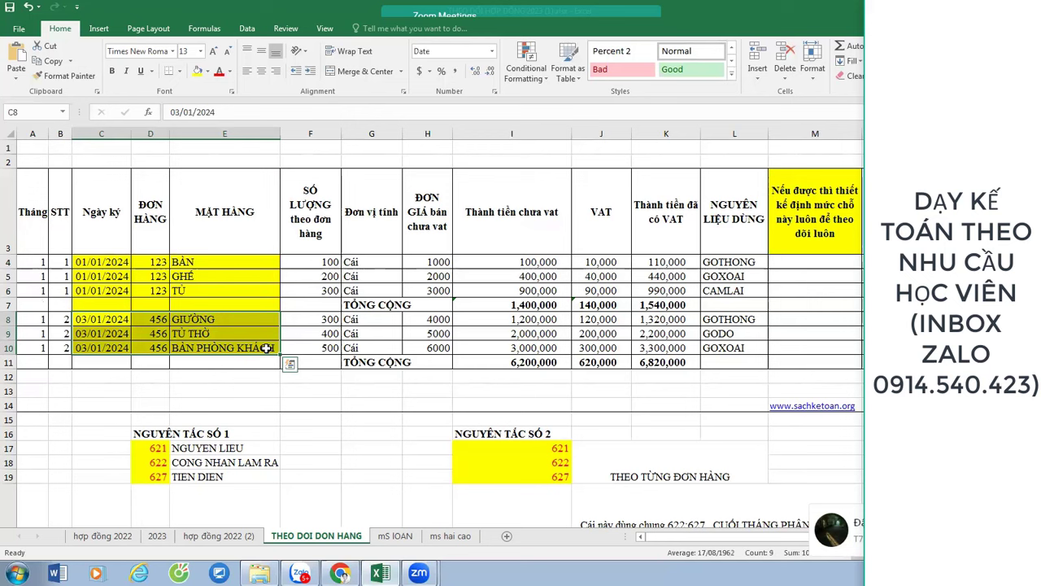
pyautogui.click(398, 292)
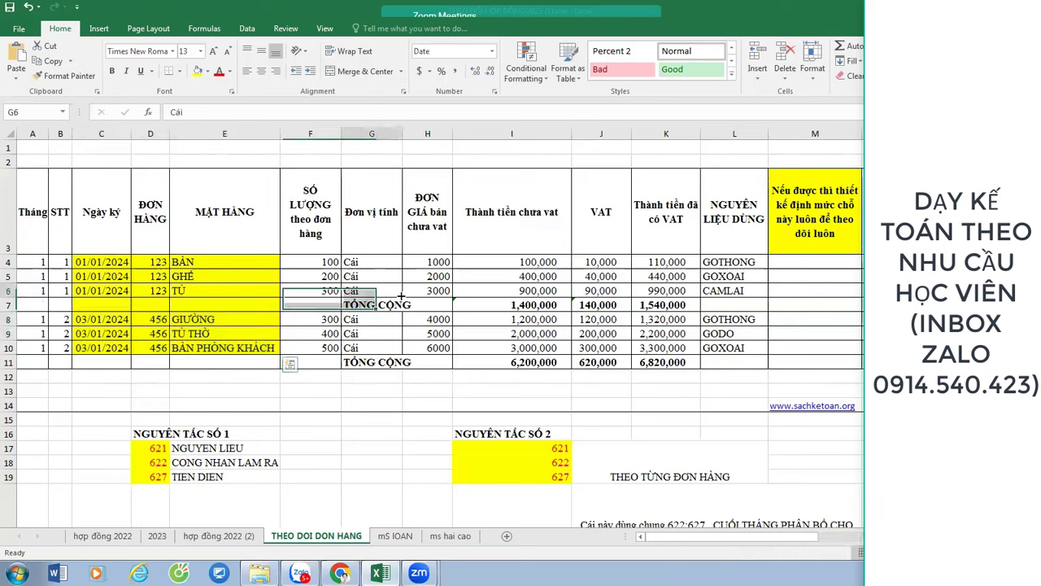
# - Review the combined order range down to row 11, the first order's signing dates, and each order's own block of products
pyautogui.moveTo(90, 253); pyautogui.dragTo(263, 348)
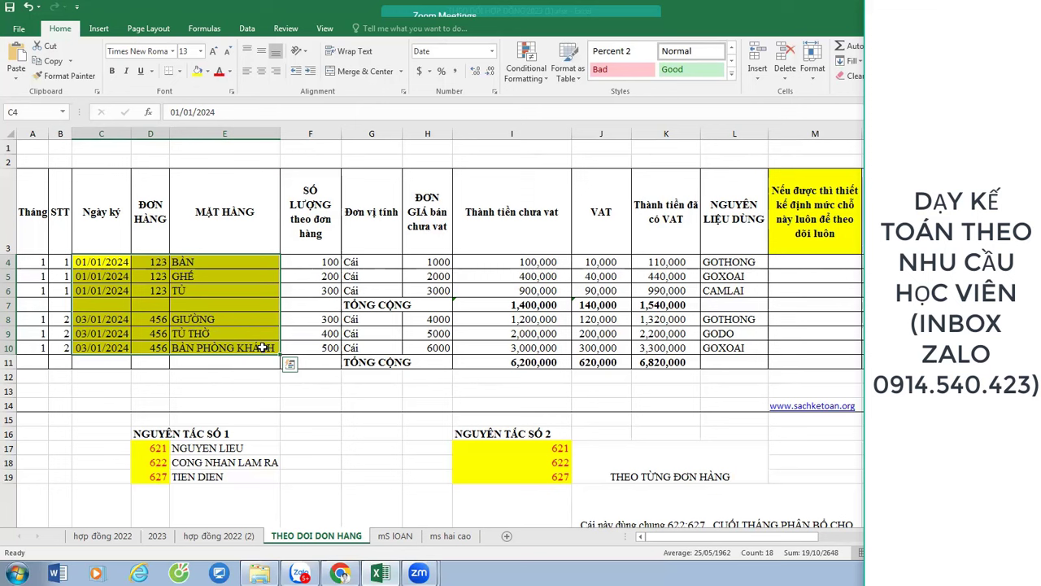
pyautogui.click(263, 348)
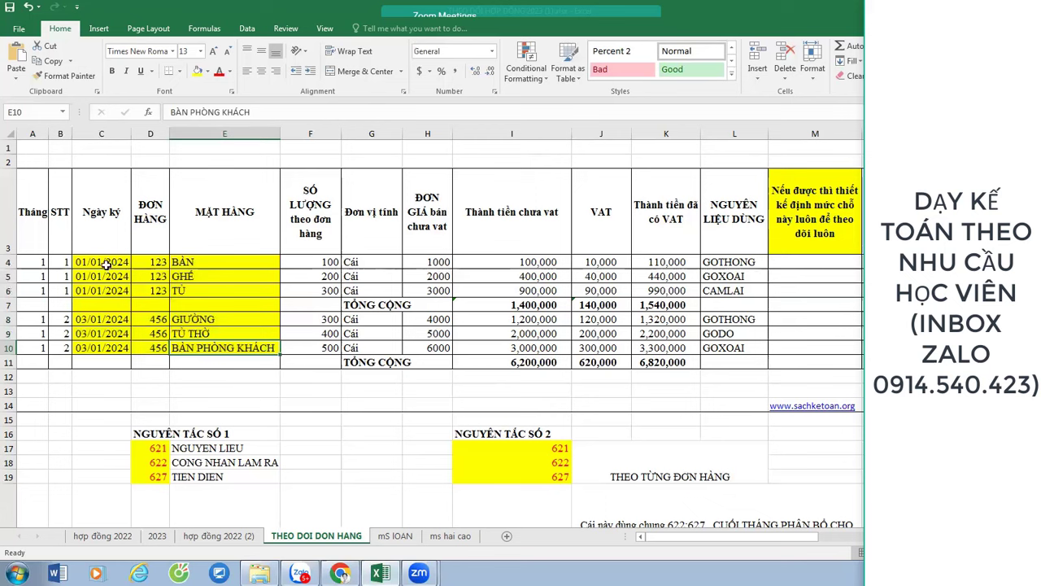
pyautogui.moveTo(104, 264); pyautogui.dragTo(274, 355)
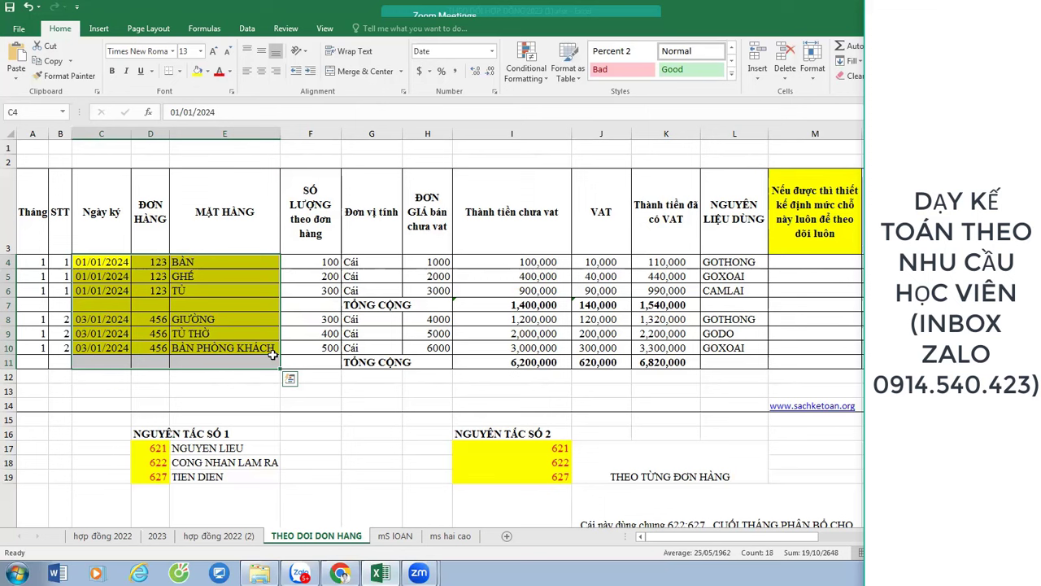
pyautogui.click(276, 360)
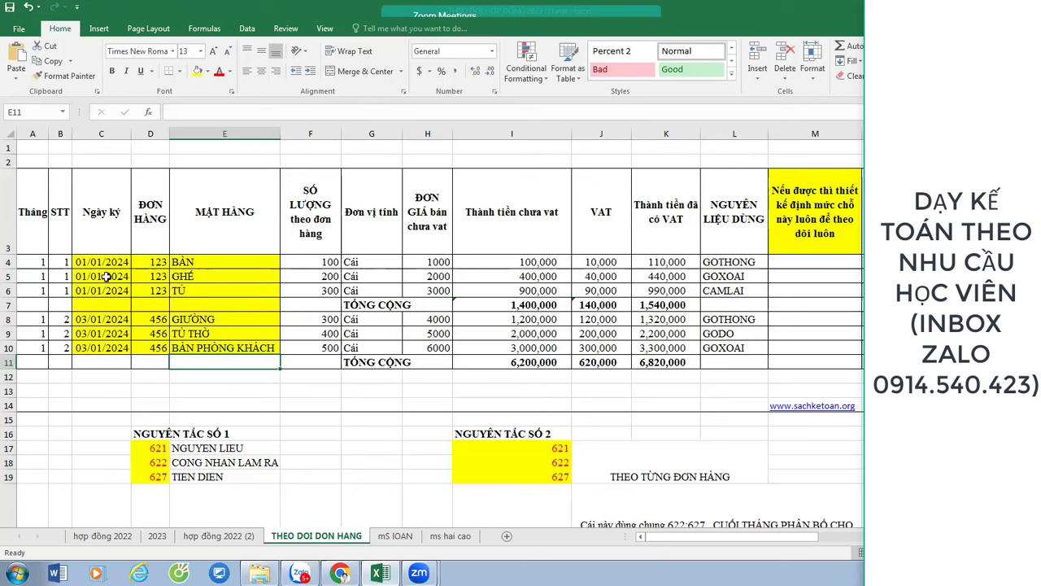
pyautogui.moveTo(112, 263); pyautogui.dragTo(119, 290)
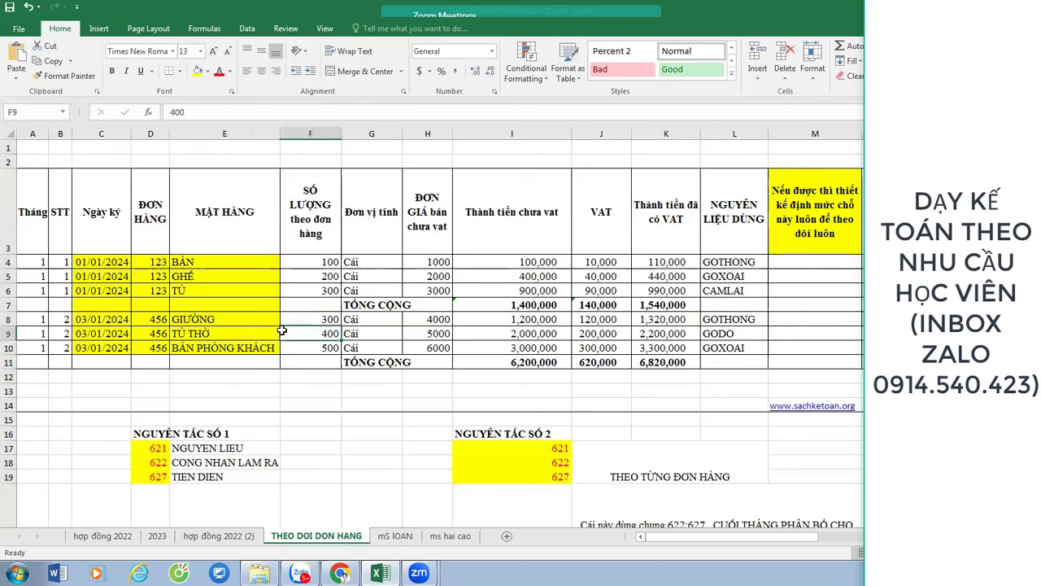
pyautogui.click(281, 330)
pyautogui.moveTo(90, 262); pyautogui.dragTo(263, 290)
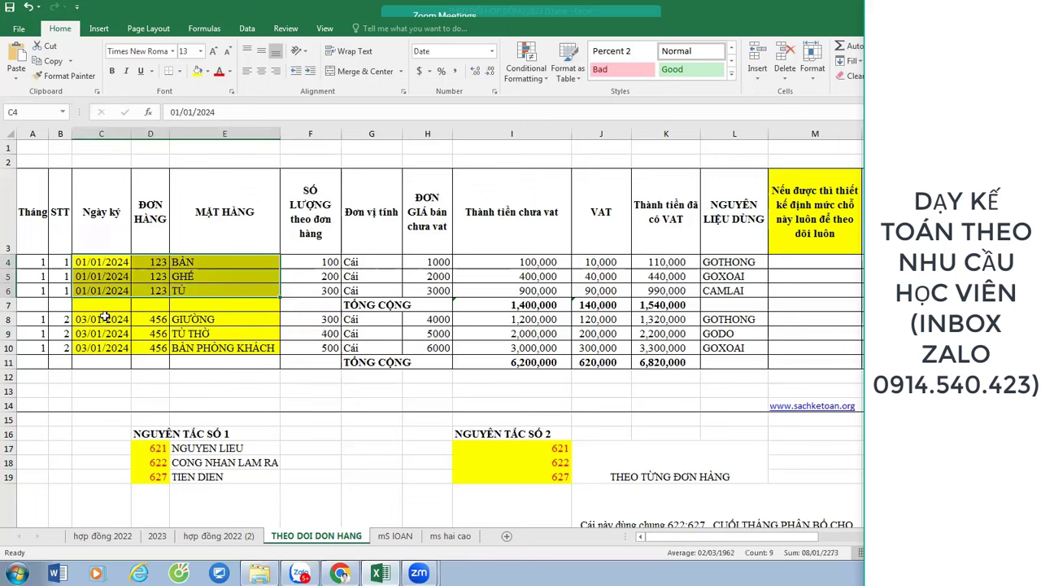
pyautogui.moveTo(105, 318); pyautogui.dragTo(257, 350)
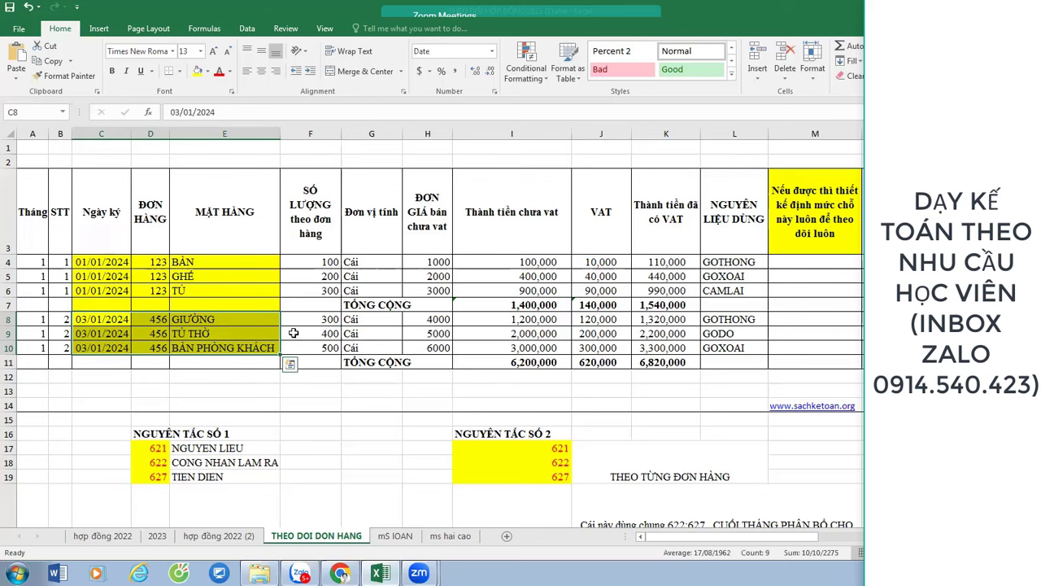
pyautogui.click(300, 333)
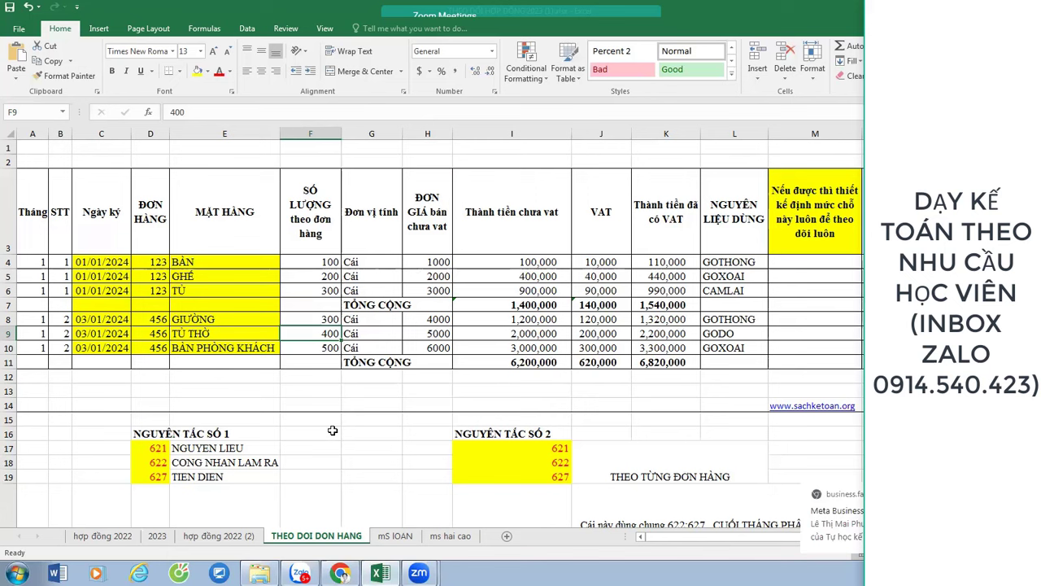
# - Examine cost accounts 621, 622 and 627 listed under NGUYÊN TẮC SỐ 1 in D17:D19
pyautogui.moveTo(159, 448); pyautogui.dragTo(163, 472)
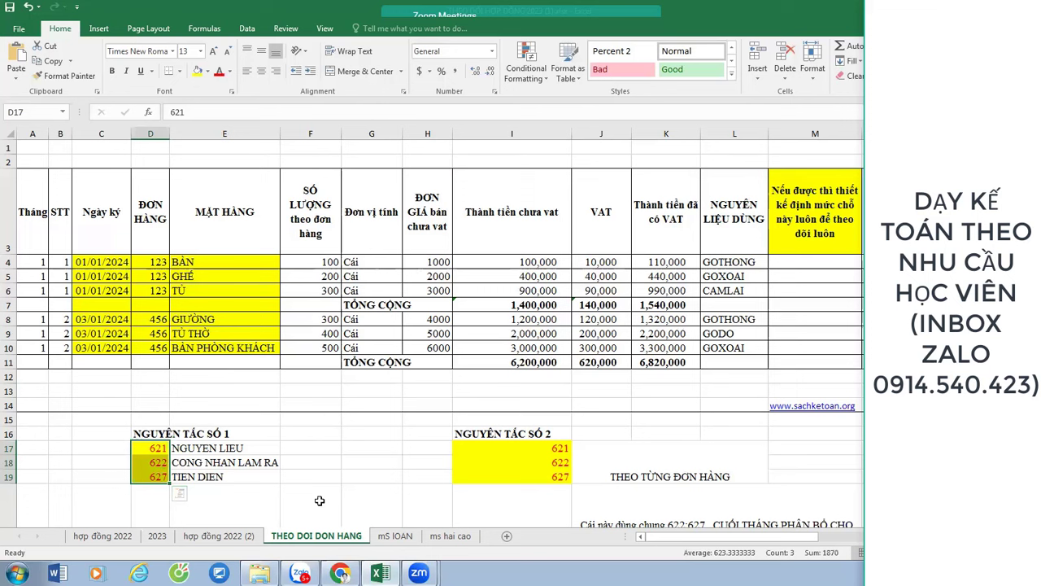
pyautogui.click(165, 449)
pyautogui.click(151, 473)
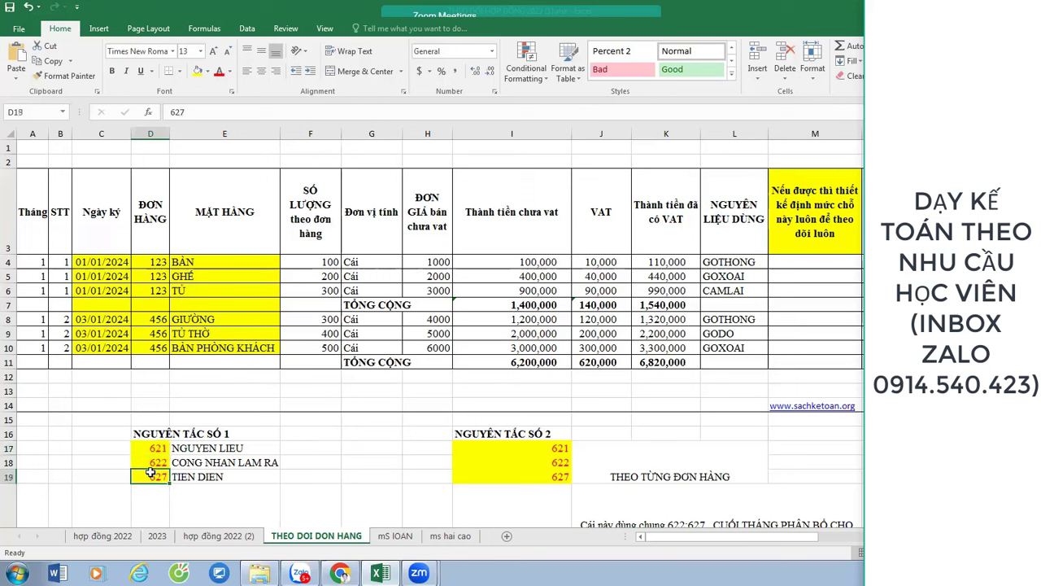
pyautogui.click(111, 447)
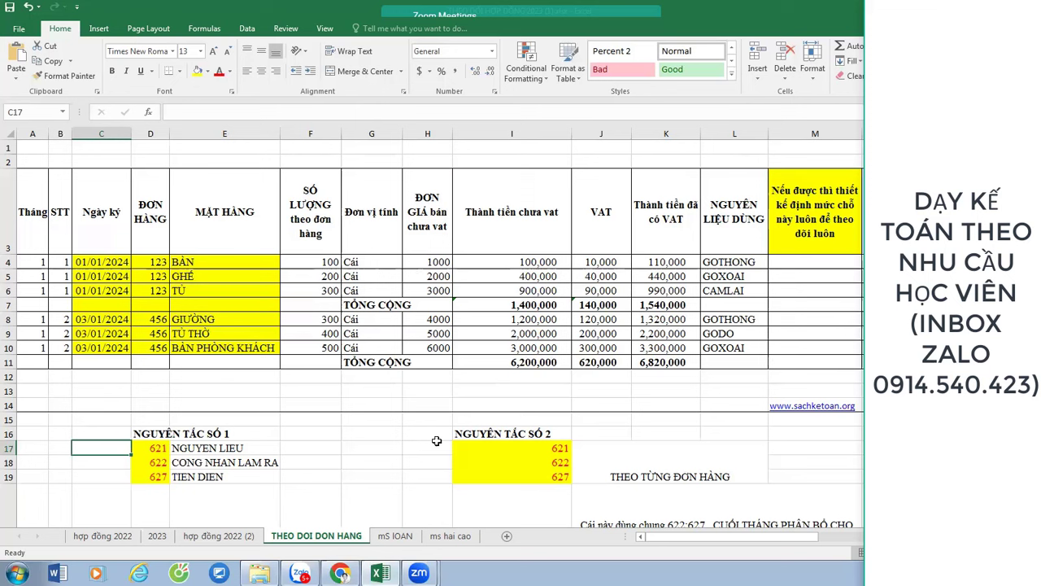
pyautogui.press('Down')
pyautogui.press('Down')
pyautogui.press('Down')
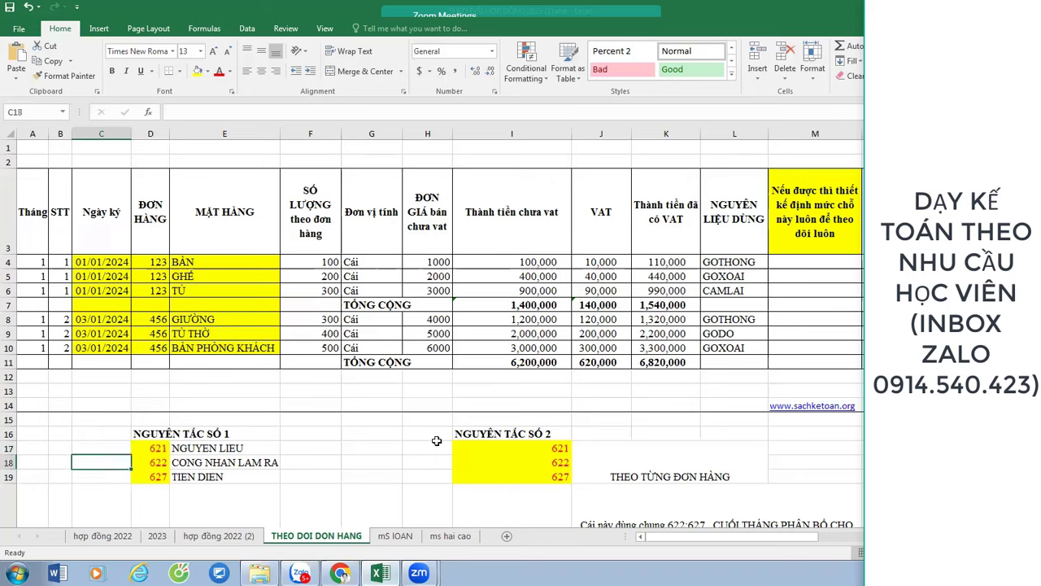
pyautogui.scroll(1, 439, 412)
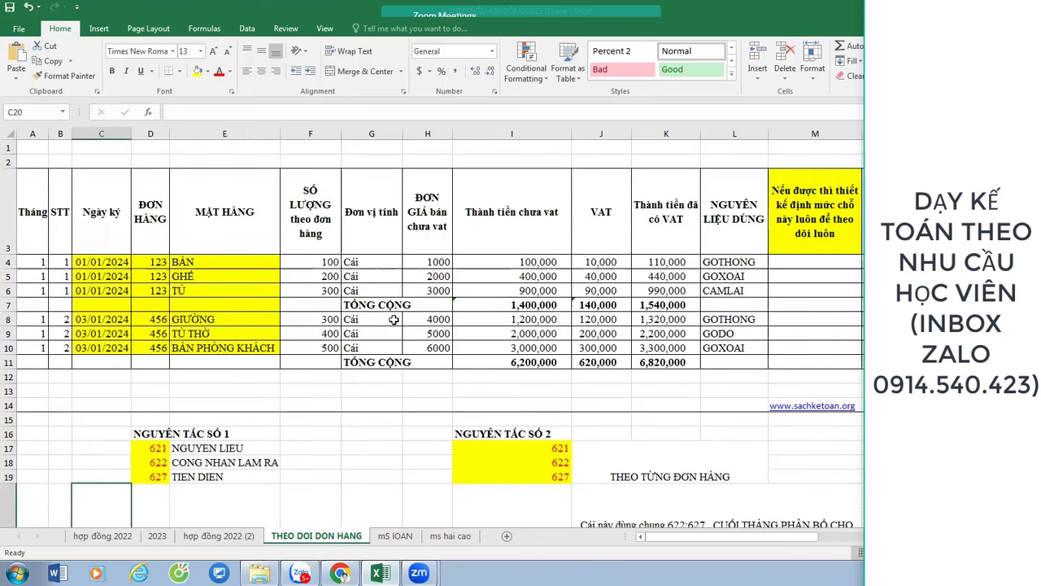
# - Check the first order's signing dates in C4:C6 and compare its details in C4:E6 with the second order in C8:E10
pyautogui.click(210, 277)
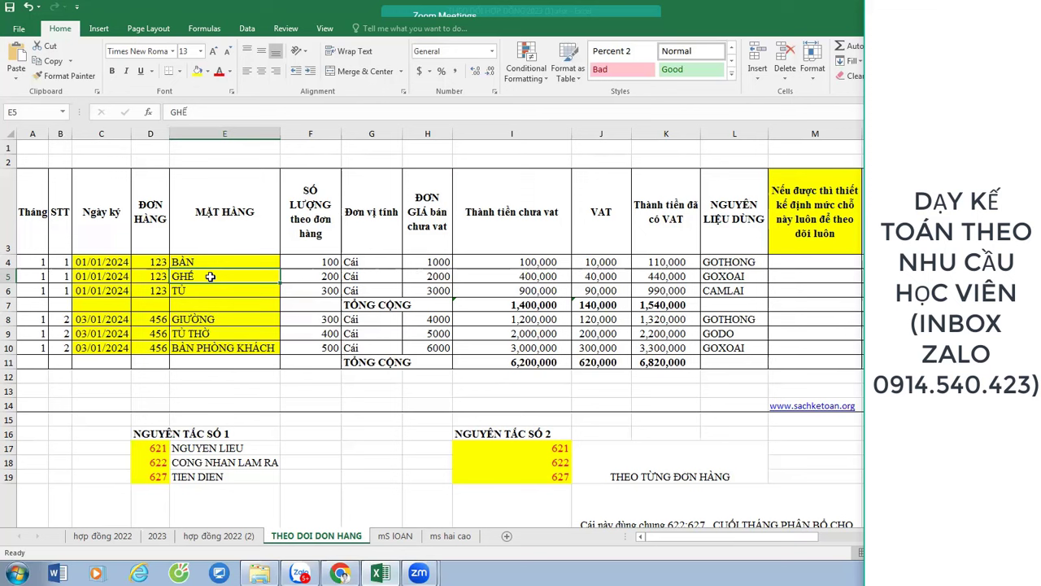
pyautogui.click(239, 158)
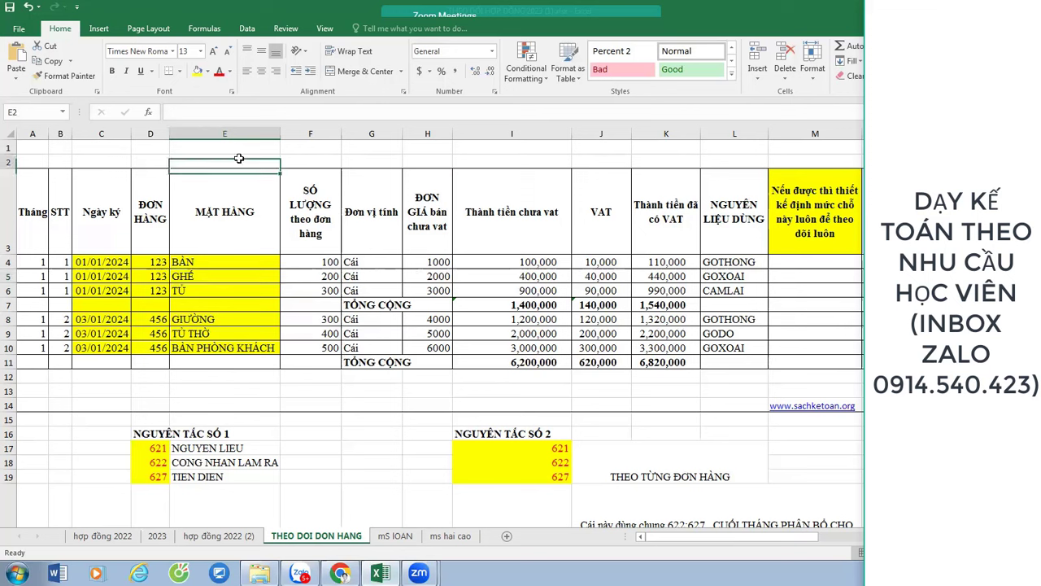
pyautogui.click(104, 264)
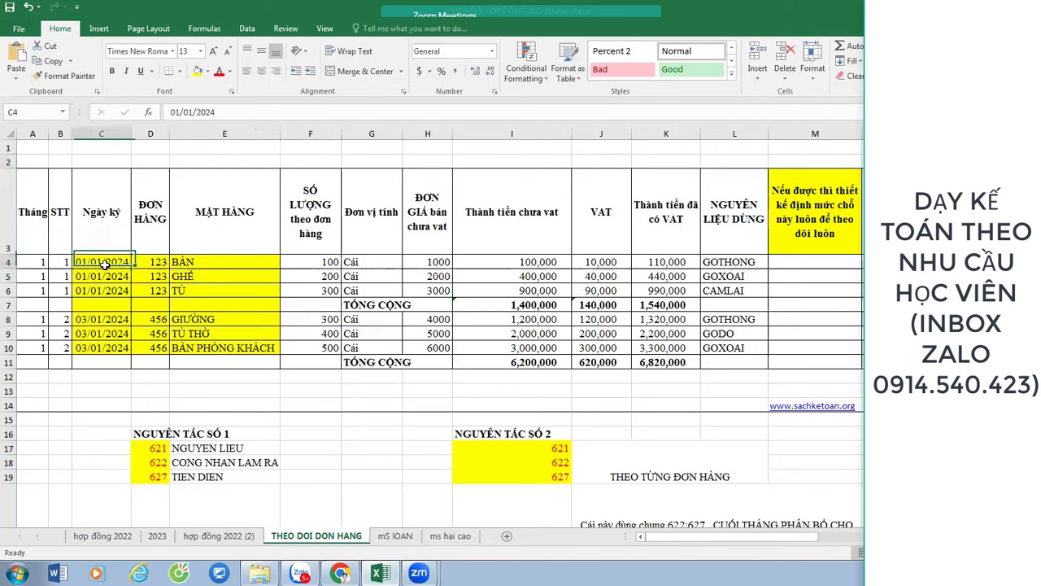
pyautogui.moveTo(104, 264); pyautogui.dragTo(108, 291)
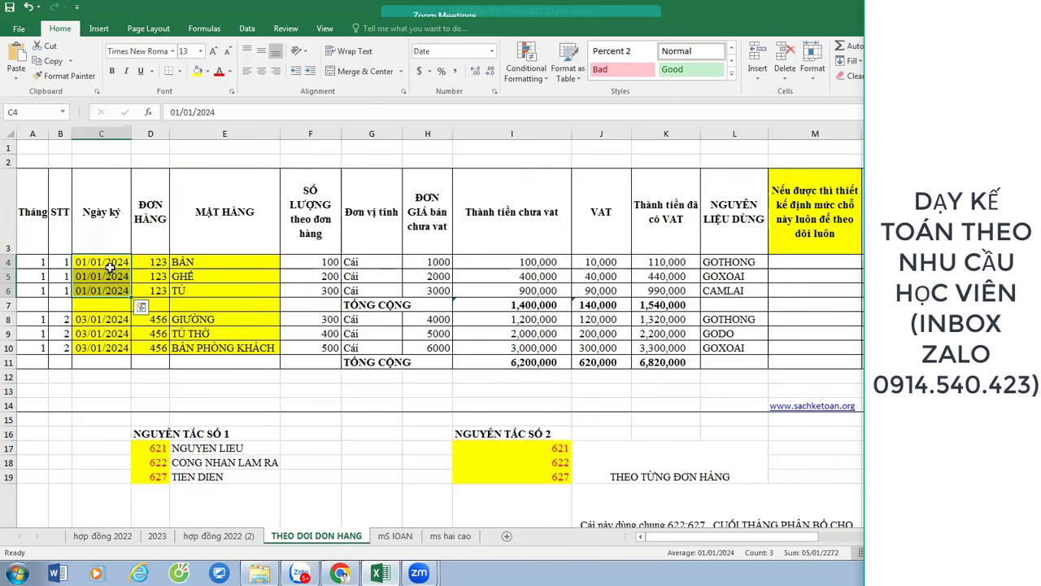
pyautogui.moveTo(109, 264); pyautogui.dragTo(227, 289)
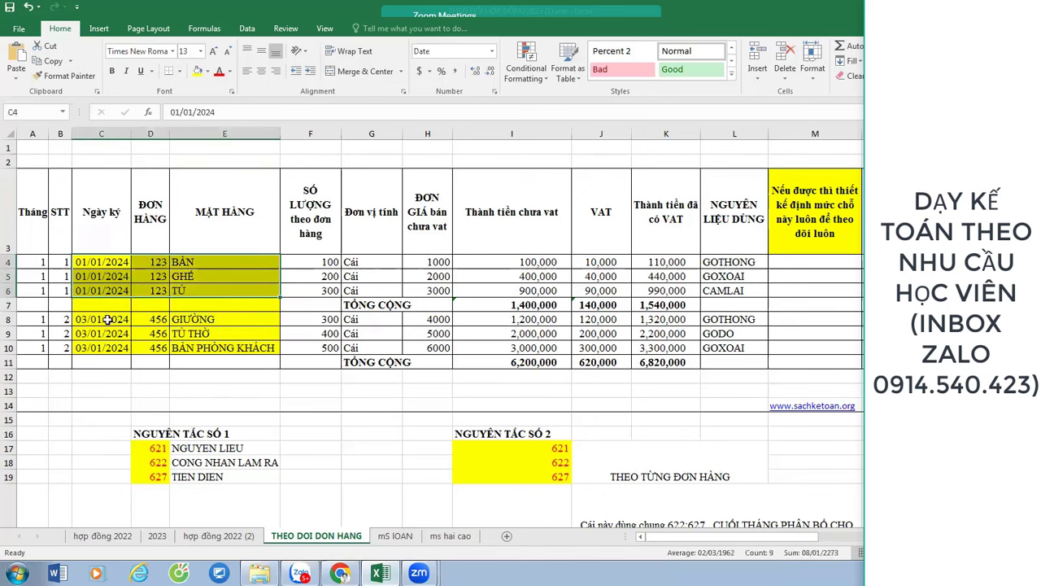
pyautogui.moveTo(109, 319); pyautogui.dragTo(236, 349)
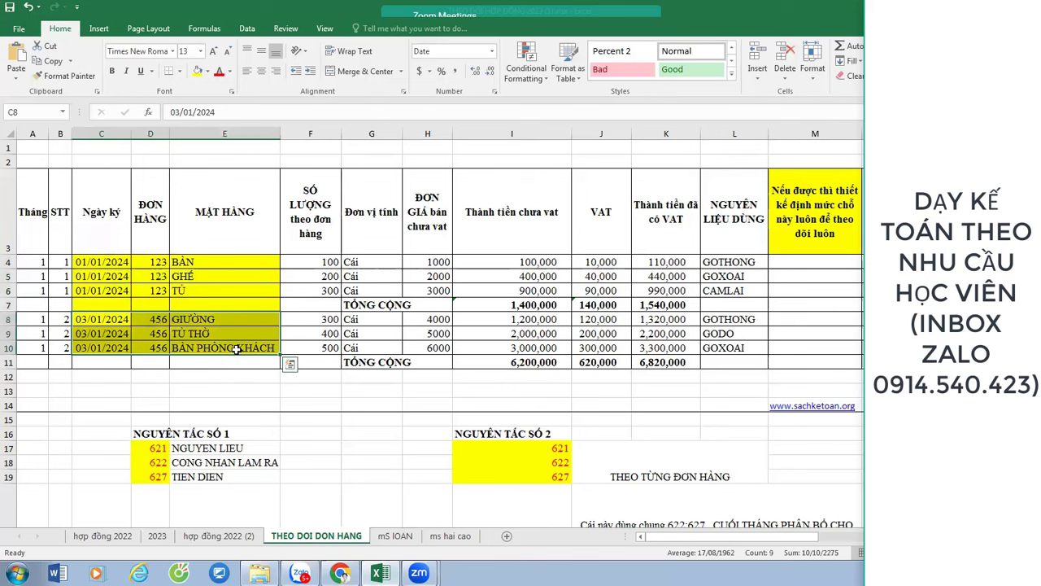
pyautogui.click(252, 288)
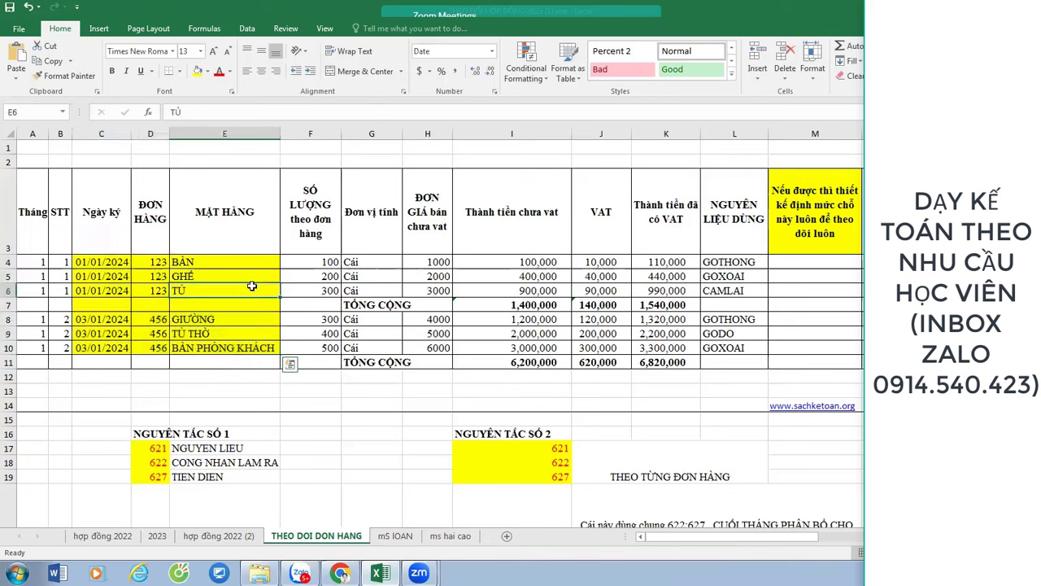
pyautogui.moveTo(99, 260); pyautogui.dragTo(234, 289)
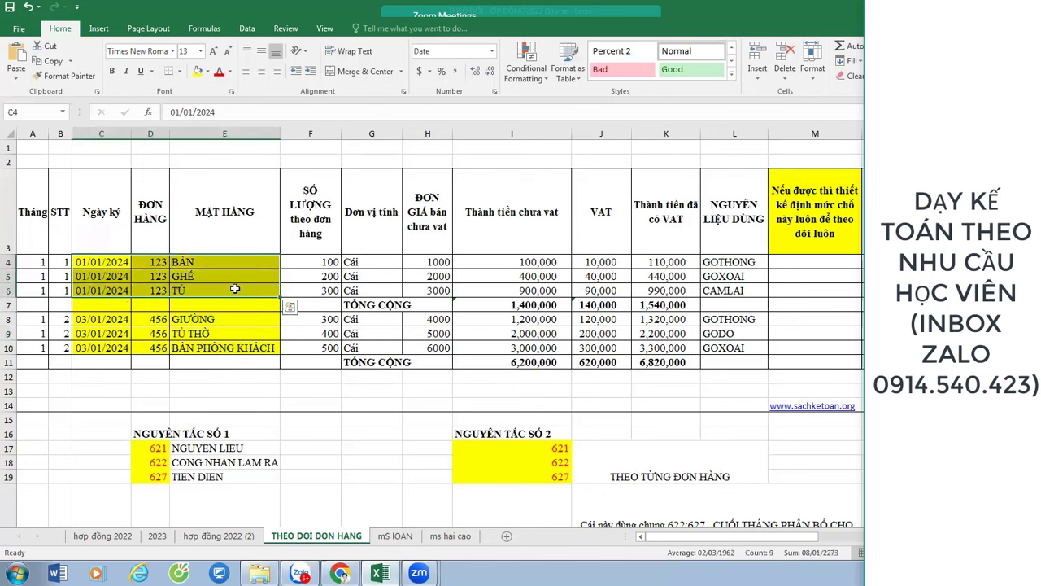
# - Apply red font colour to the NGUYÊN TẮC SỐ 1 account numbers and cost descriptions in D17:E19
pyautogui.scroll(-2, 240, 324)
pyautogui.moveTo(153, 290); pyautogui.dragTo(258, 320)
pyautogui.click(218, 71)
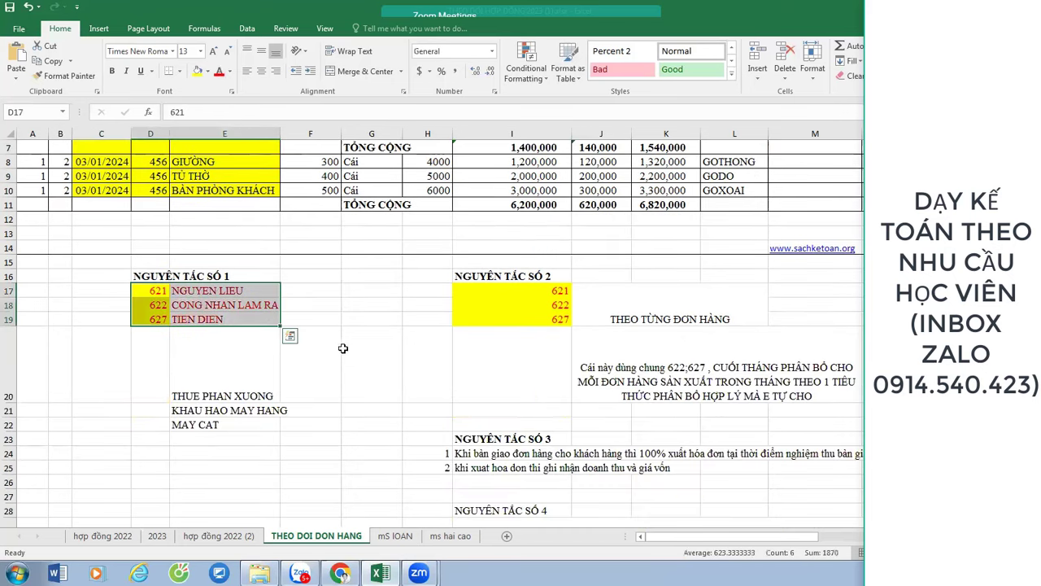
# - Apply red font colour to the first order's signing dates, order codes and product names in C4:E6
pyautogui.scroll(2, 221, 298)
pyautogui.moveTo(107, 263); pyautogui.dragTo(240, 290)
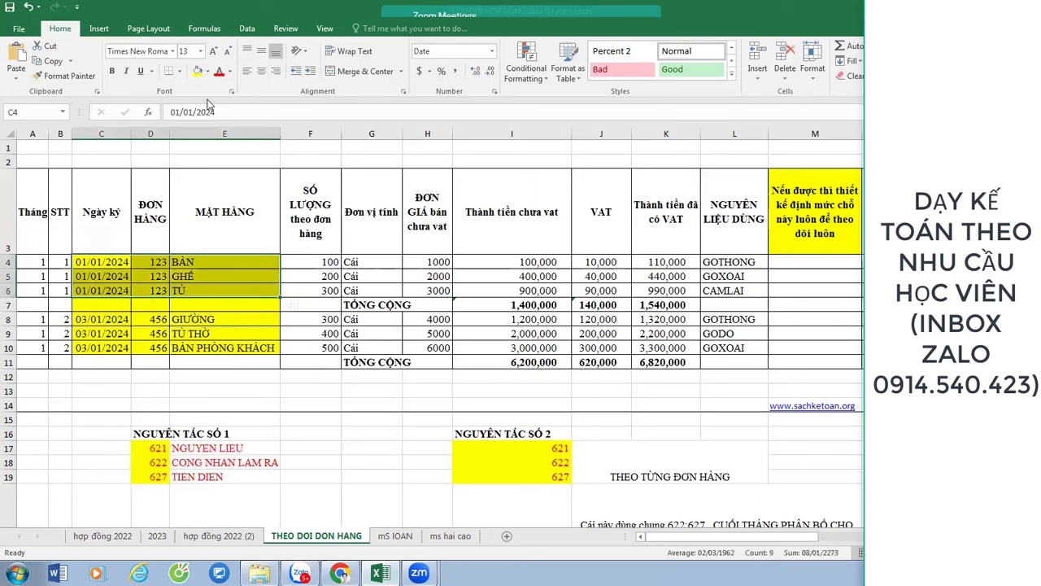
pyautogui.click(220, 71)
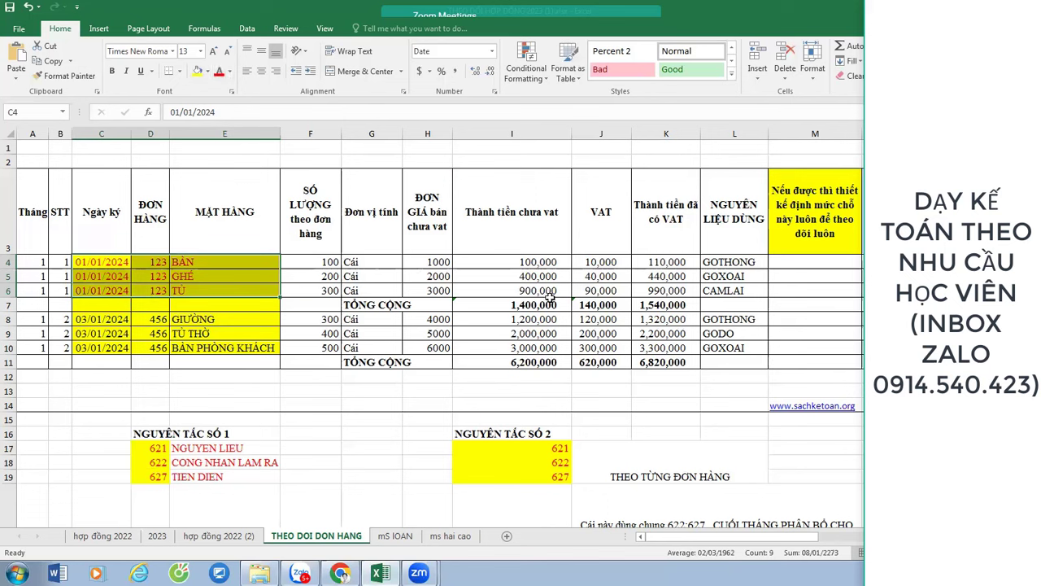
# - Compare the products of both orders in C4:E6 and C8:E10 with the NGUYÊN TẮC SỐ 1 cost accounts in D17:E19
pyautogui.moveTo(104, 318); pyautogui.dragTo(244, 347)
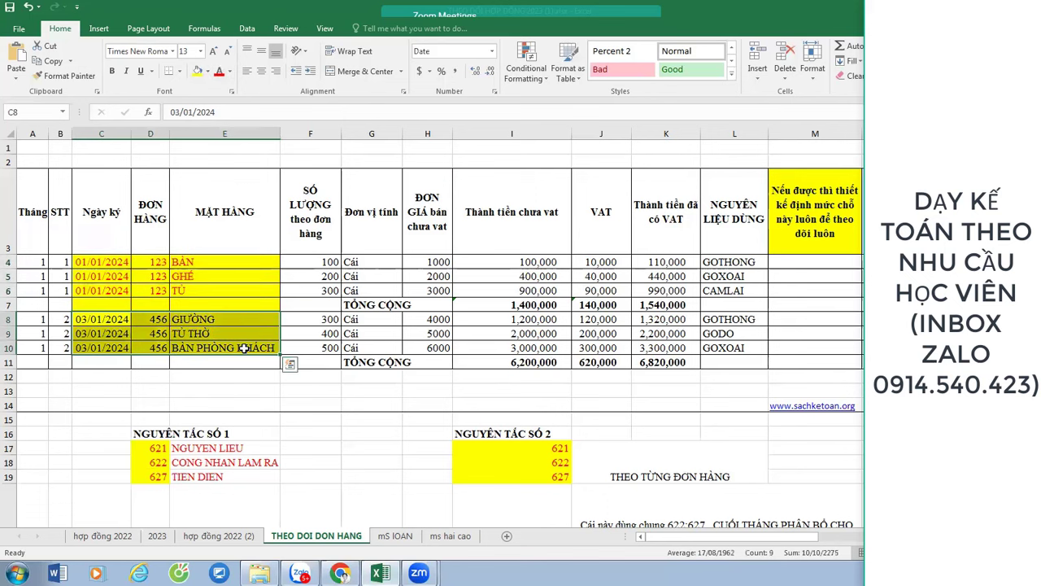
pyautogui.scroll(-1, 244, 347)
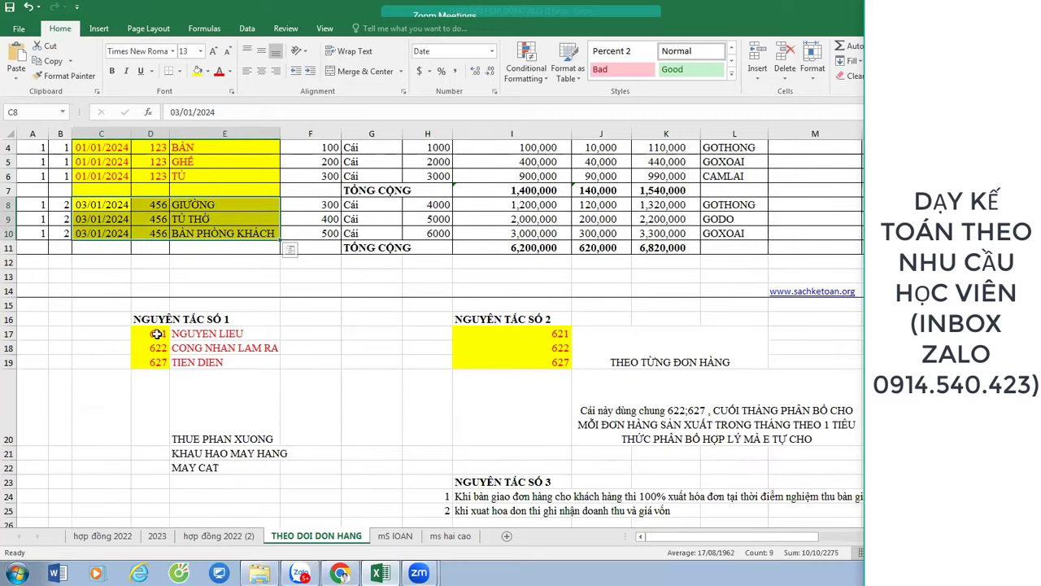
pyautogui.click(147, 322)
pyautogui.moveTo(199, 363); pyautogui.dragTo(159, 337)
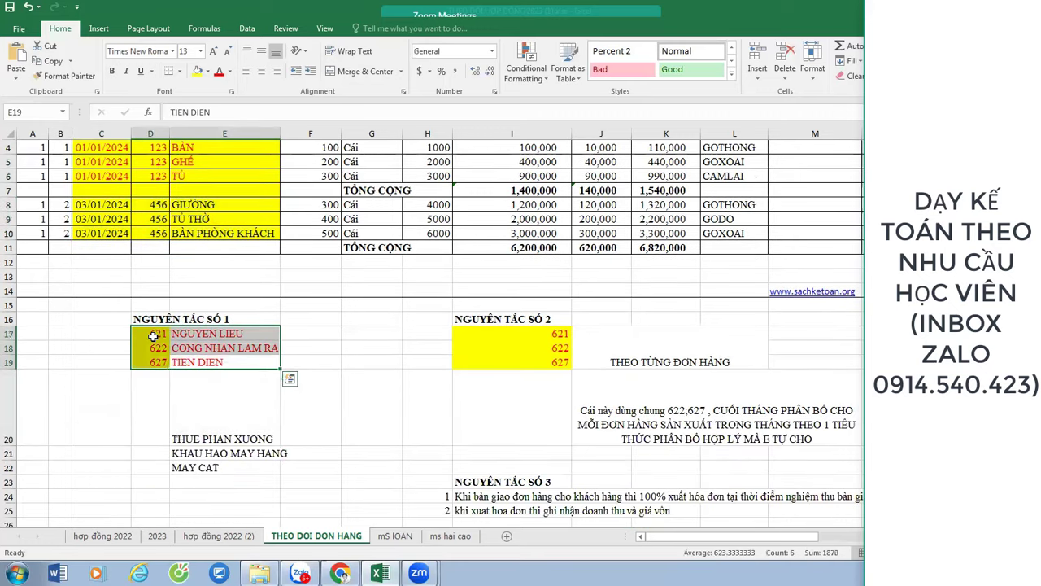
pyautogui.scroll(1, 155, 337)
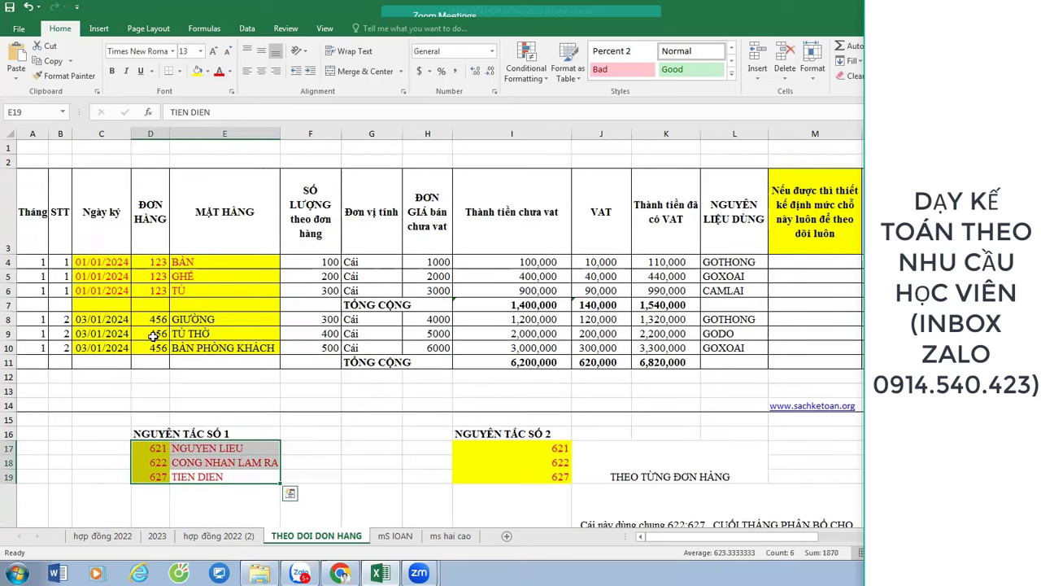
pyautogui.scroll(-1, 235, 403)
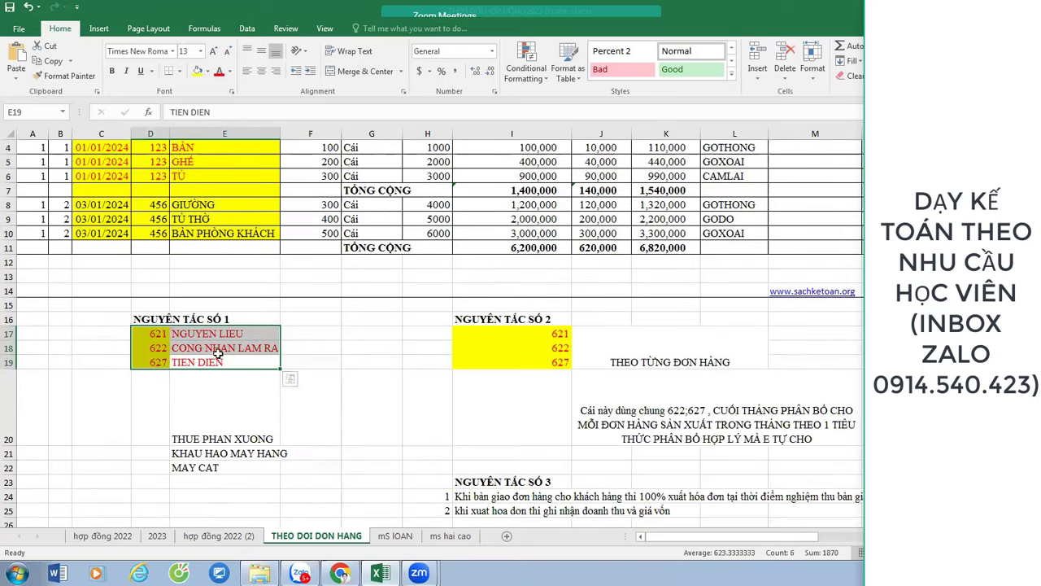
pyautogui.scroll(1, 233, 313)
pyautogui.moveTo(114, 264); pyautogui.dragTo(214, 290)
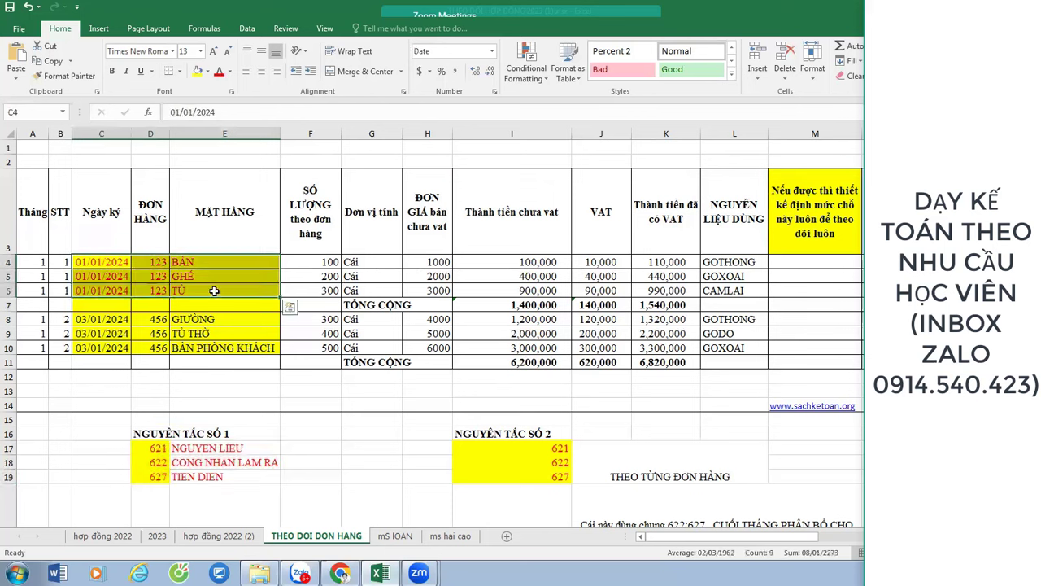
# - Examine the row 10 production plan formulas in N10:Q10 and the GHẾ row from E5 to I5
pyautogui.click(772, 342)
pyautogui.press('Right')
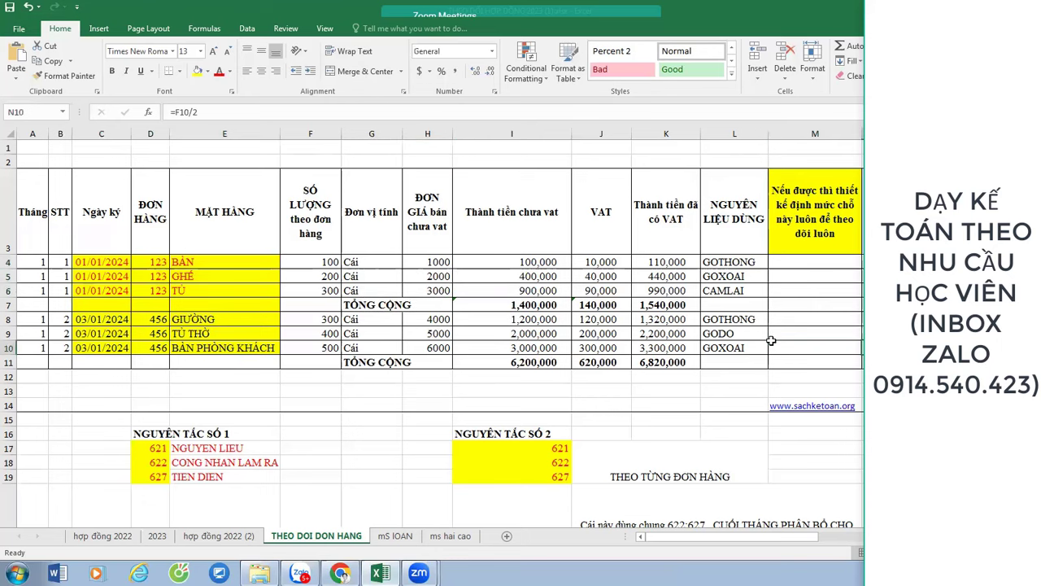
pyautogui.press('Right')
pyautogui.press('Right')
pyautogui.press('Right')
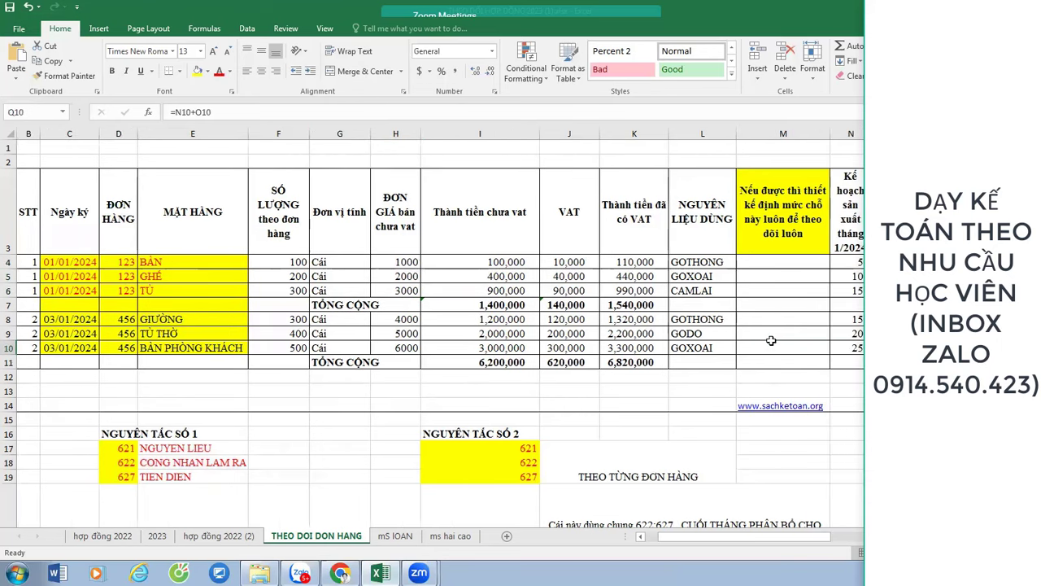
pyautogui.click(198, 257)
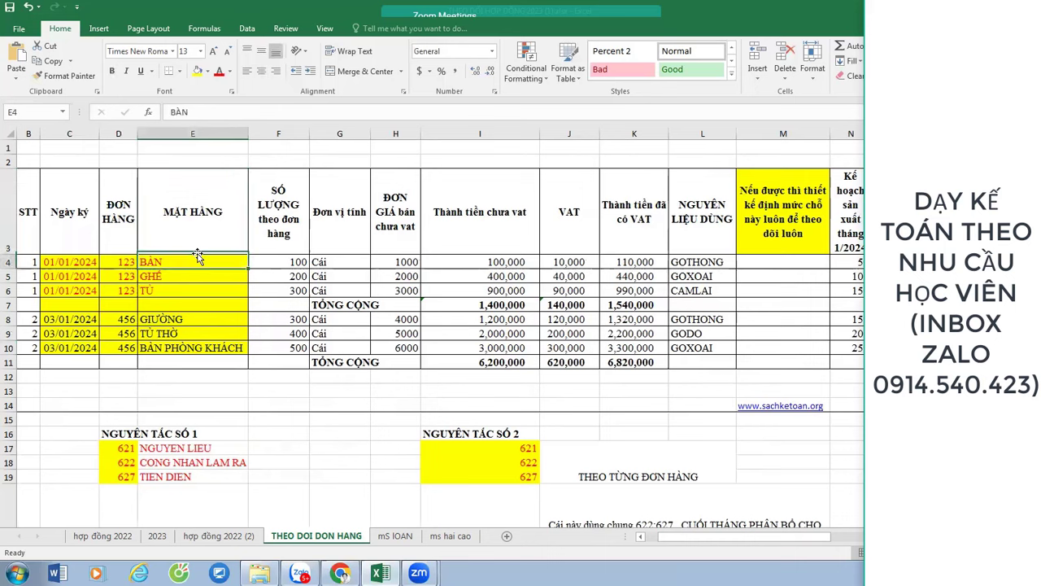
pyautogui.press('Down')
pyautogui.press('Right')
pyautogui.press('Right')
pyautogui.press('Right')
pyautogui.press('Right')
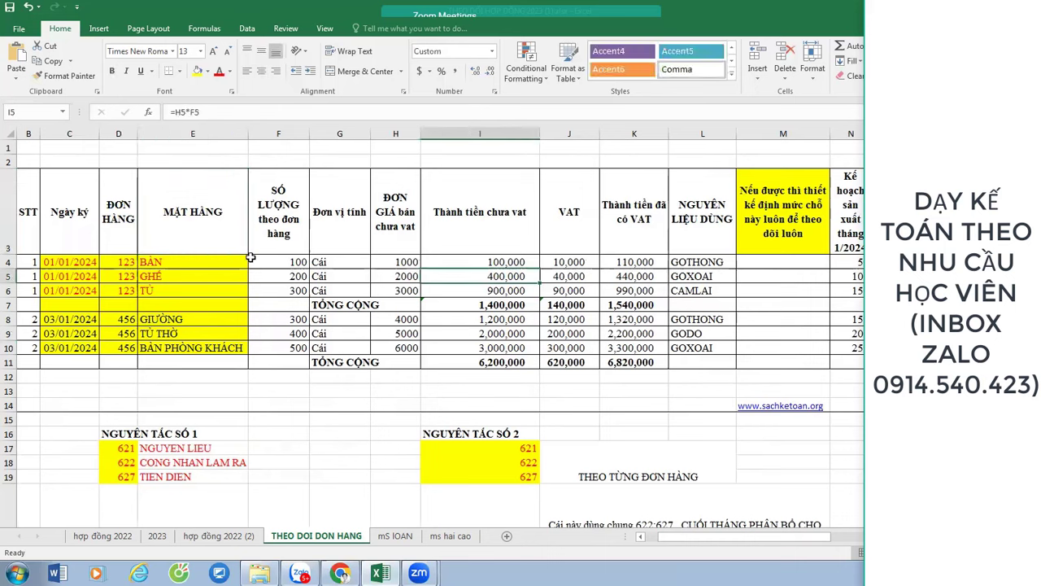
# - Narrow the MẶT HÀNG column slightly to about the width of its longest product name
pyautogui.click(281, 260)
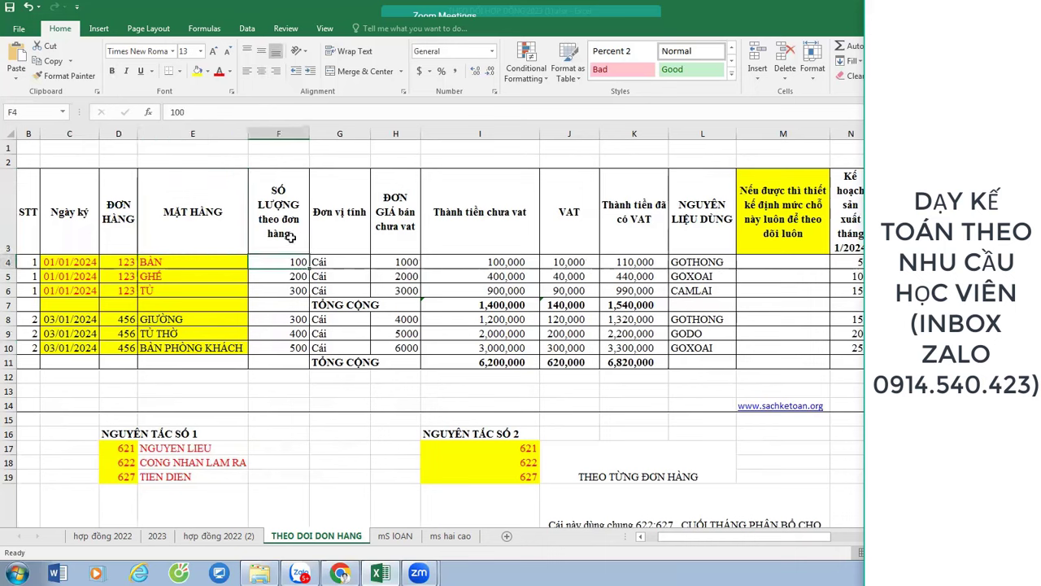
pyautogui.moveTo(249, 134); pyautogui.dragTo(242, 135)
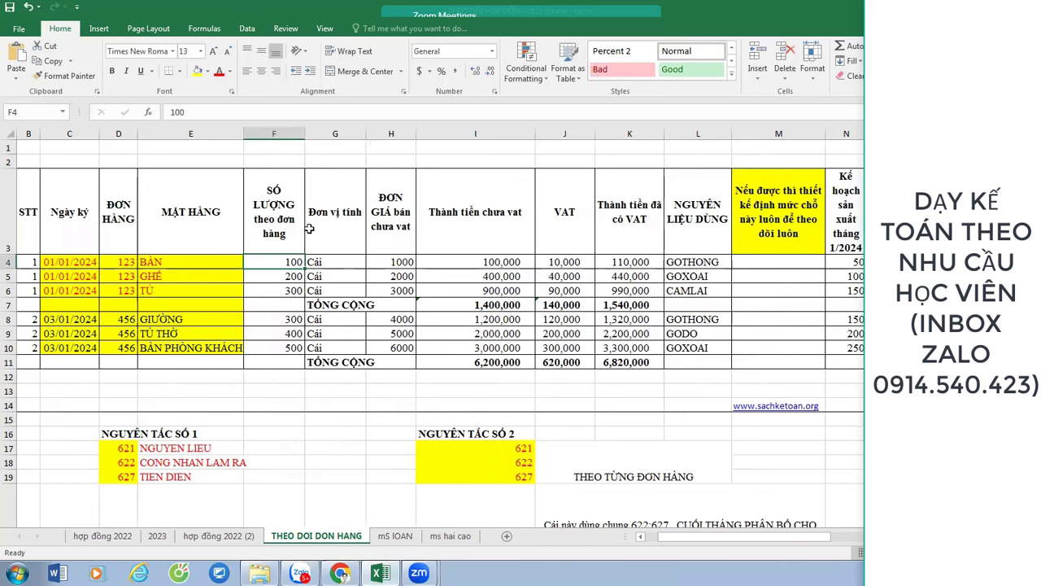
# - Review the products and ordered quantities of the first order in E4:F6 and the second order in E8:F10
pyautogui.click(163, 264)
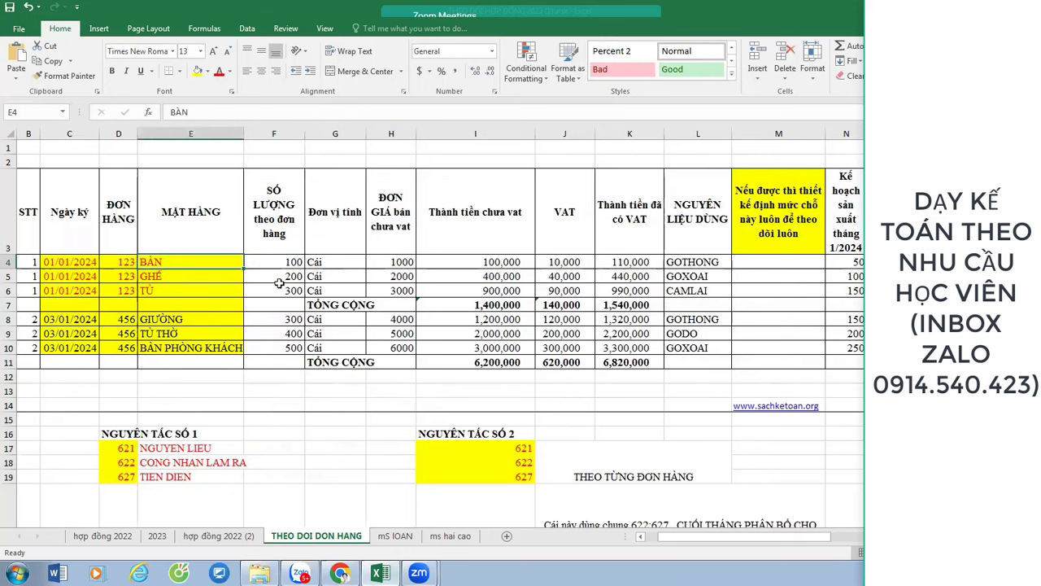
pyautogui.click(53, 278)
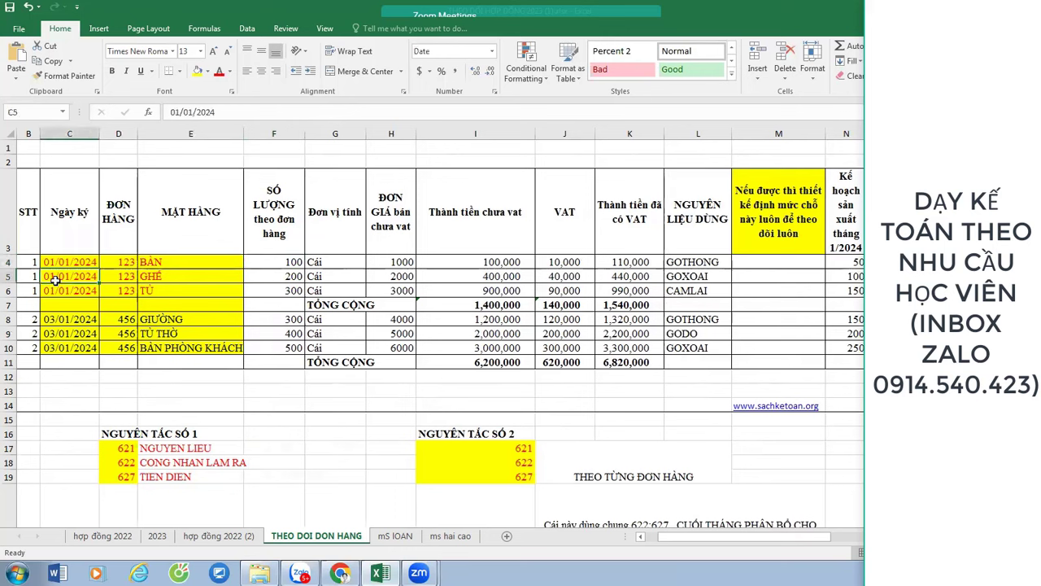
pyautogui.moveTo(167, 262); pyautogui.dragTo(164, 293)
pyautogui.click(165, 303)
pyautogui.click(290, 261)
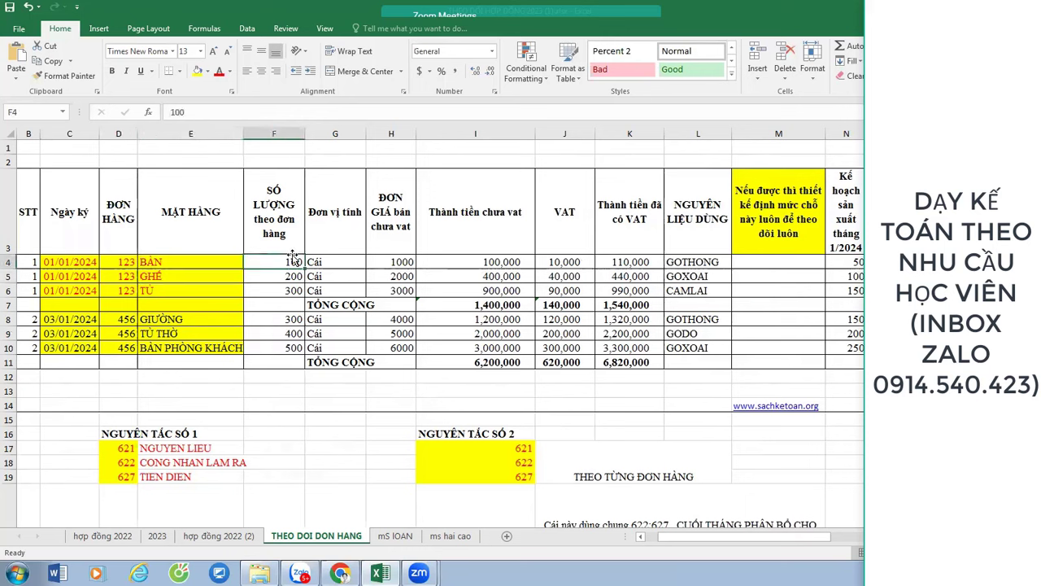
pyautogui.click(290, 277)
pyautogui.click(294, 292)
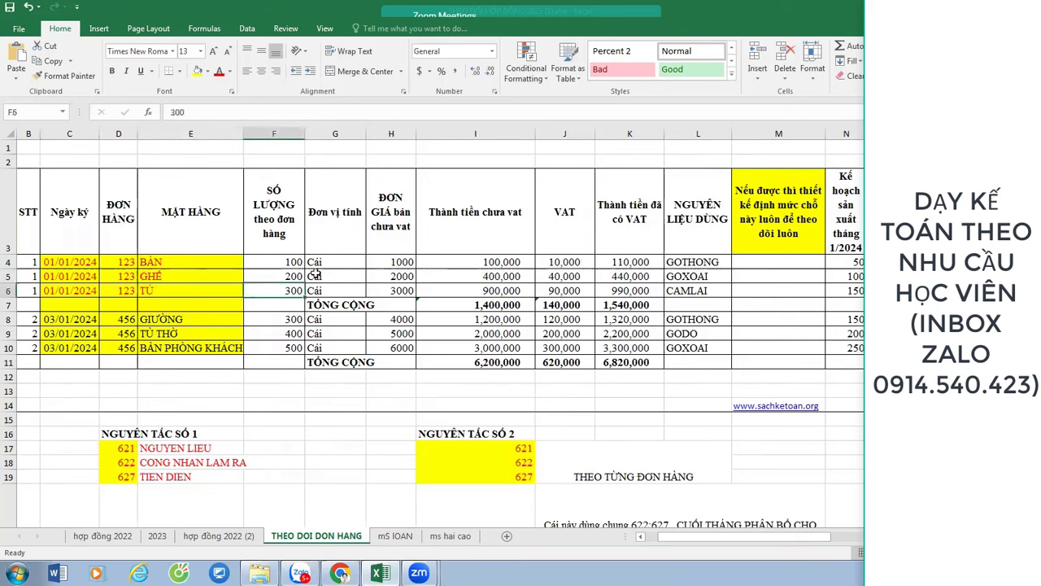
pyautogui.click(325, 285)
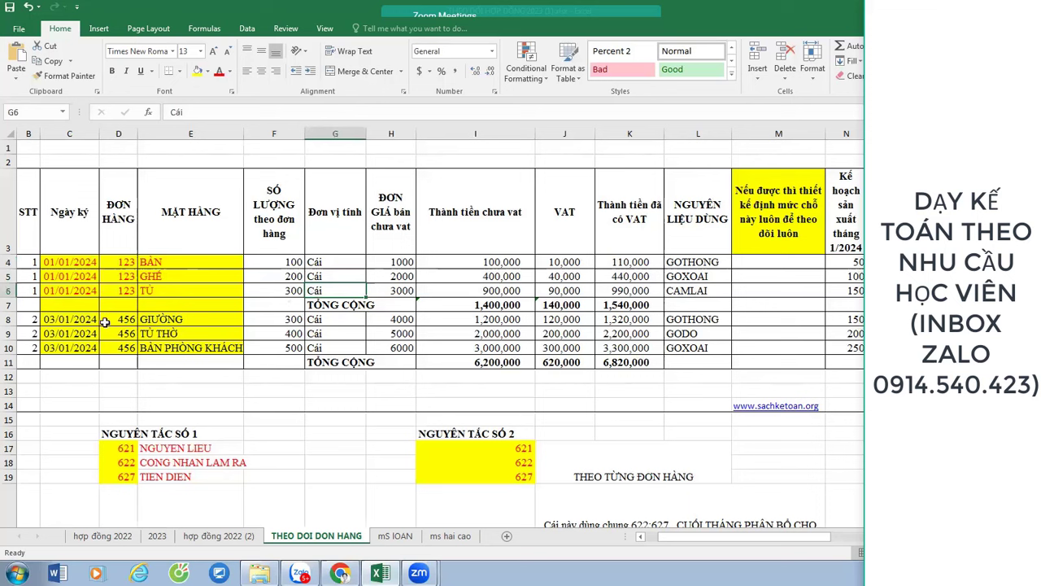
pyautogui.click(179, 322)
pyautogui.click(179, 334)
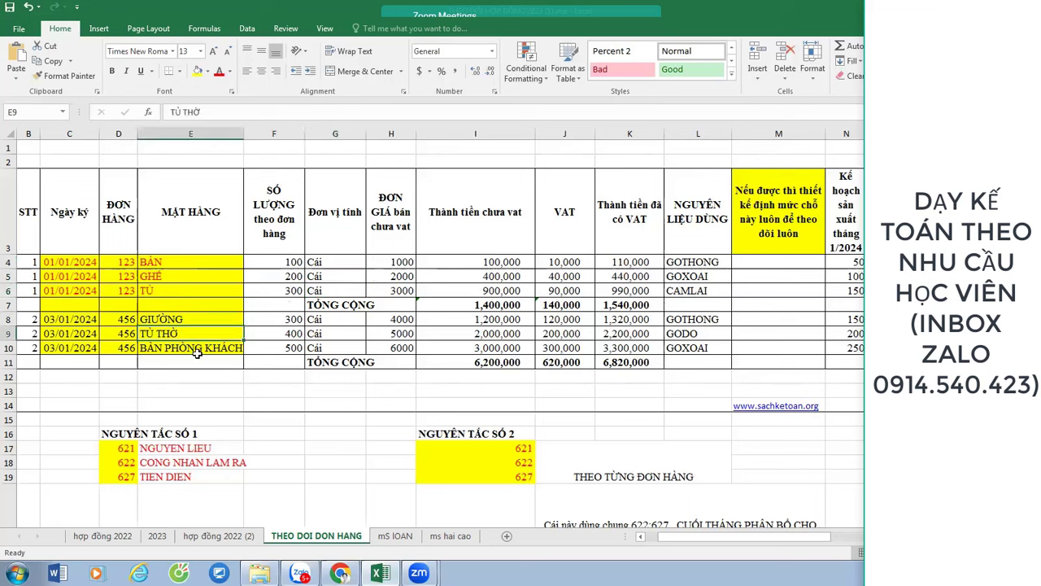
pyautogui.click(197, 349)
pyautogui.moveTo(290, 326); pyautogui.dragTo(292, 348)
# - Examine the first order's quantities, unit prices, pre-tax amounts, VAT and materials used in F4:L6
pyautogui.moveTo(286, 260); pyautogui.dragTo(291, 290)
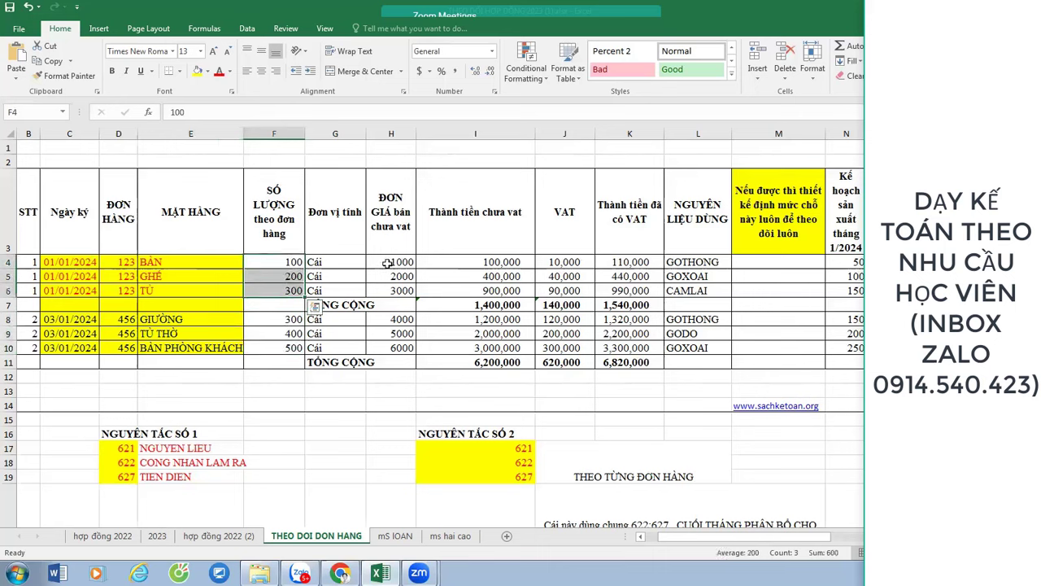
pyautogui.moveTo(389, 263); pyautogui.dragTo(392, 290)
pyautogui.moveTo(490, 262); pyautogui.dragTo(488, 290)
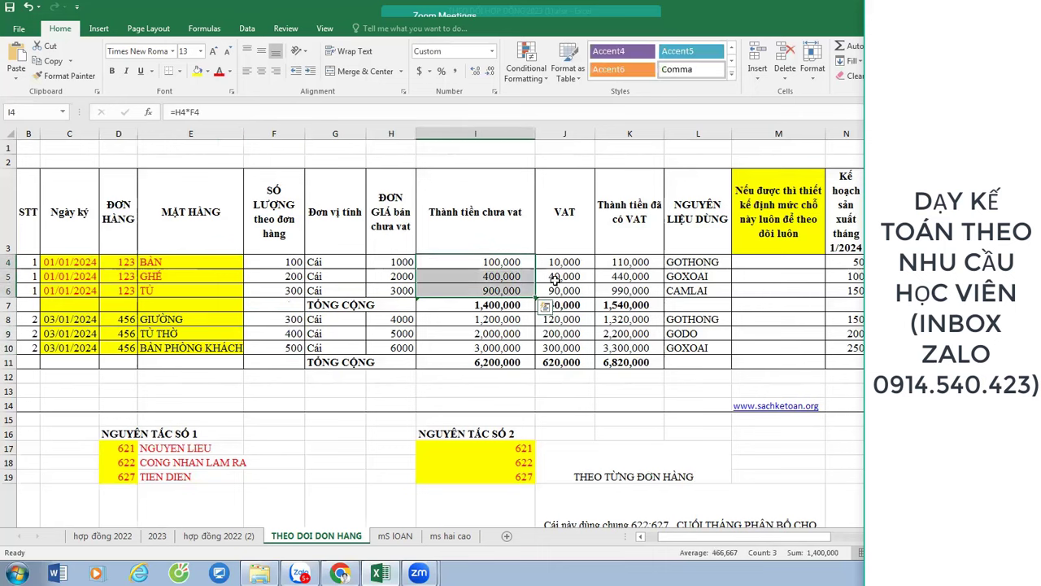
pyautogui.moveTo(565, 262); pyautogui.dragTo(564, 290)
pyautogui.click(565, 262)
pyautogui.click(630, 262)
pyautogui.click(698, 261)
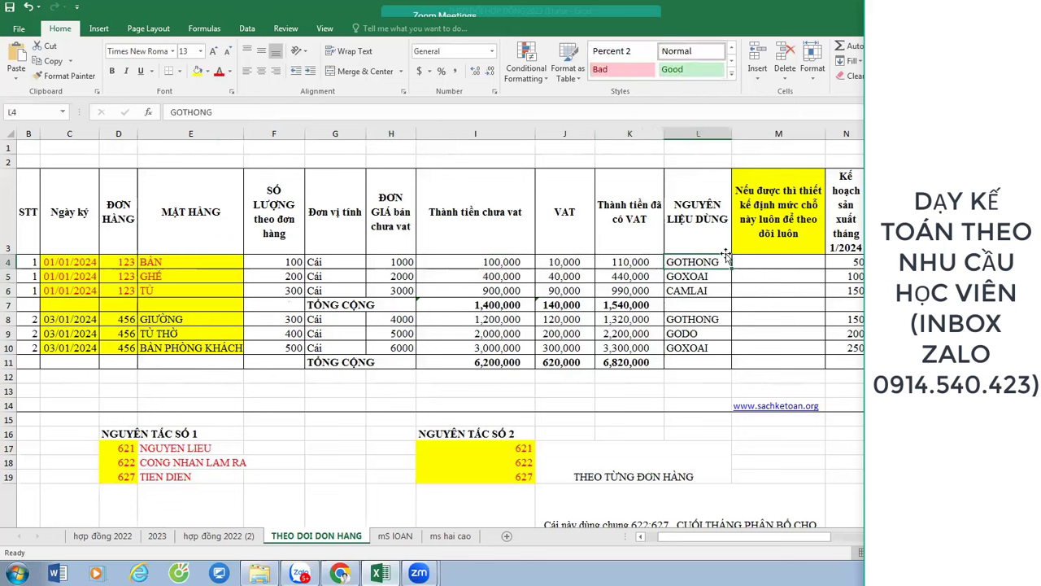
pyautogui.press('Right')
pyautogui.press('Right')
pyautogui.press('Right')
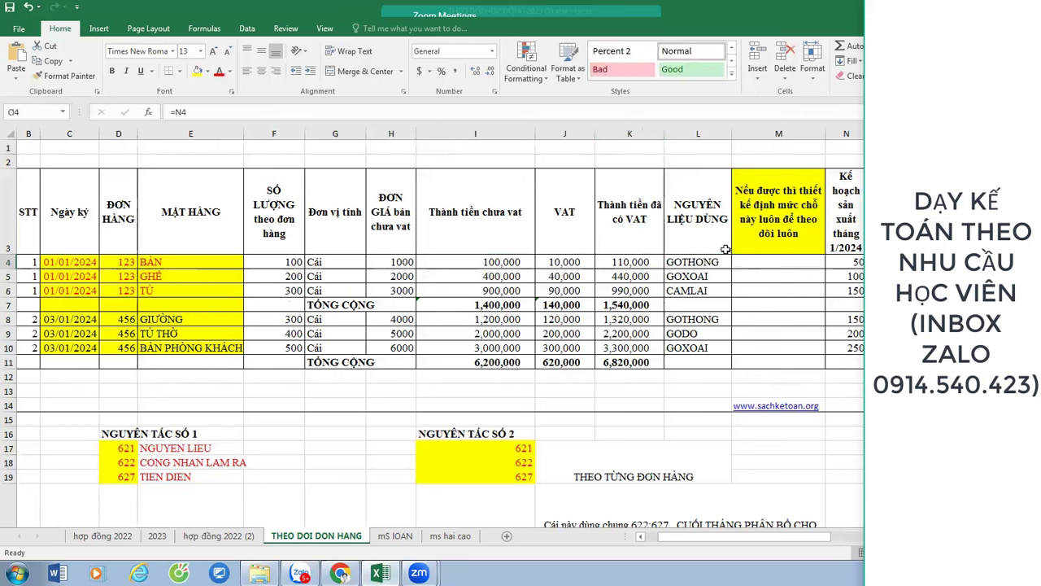
pyautogui.moveTo(709, 262); pyautogui.dragTo(708, 290)
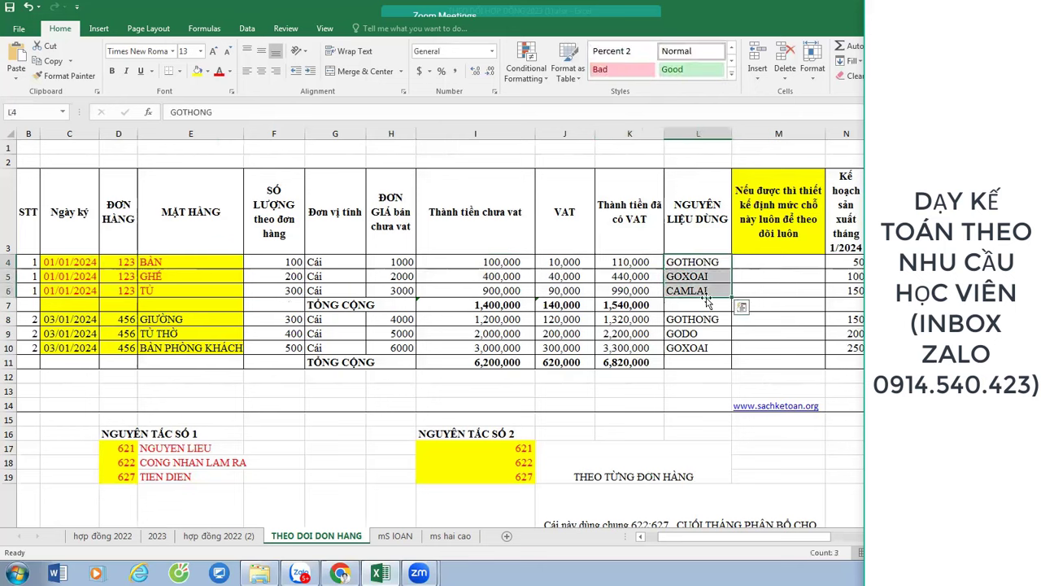
pyautogui.moveTo(698, 134); pyautogui.dragTo(562, 155)
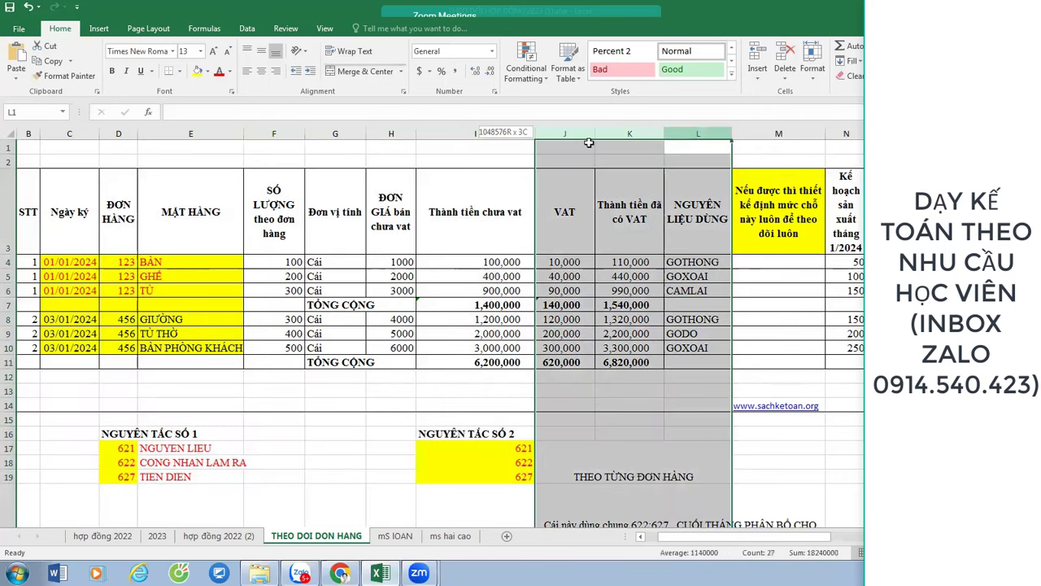
# - Check the material consumption norm tables on the mS IOAN and ms hai cao sheets and return to THEO DOI DON HANG
pyautogui.click(408, 537)
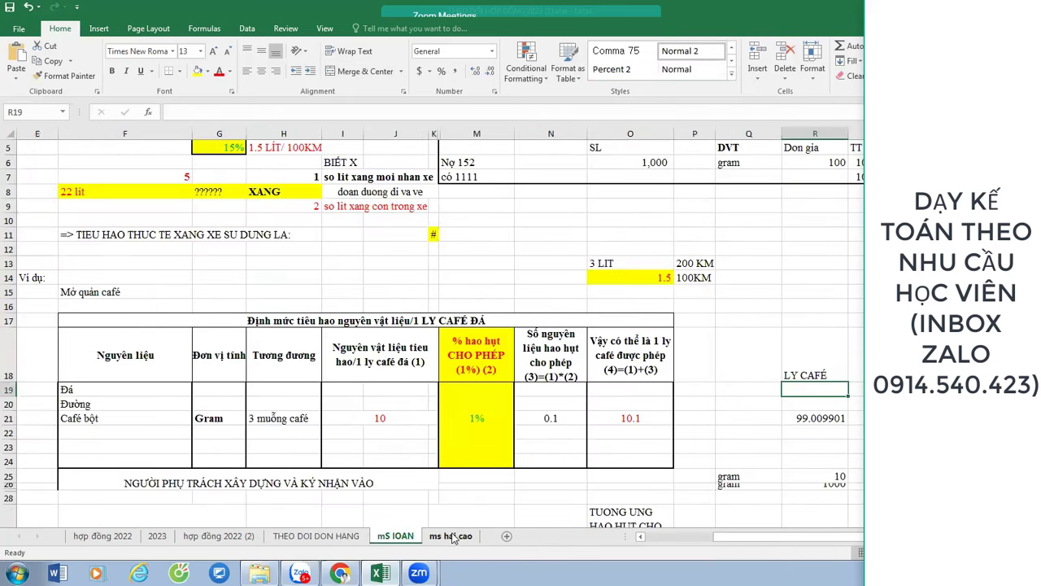
pyautogui.click(452, 537)
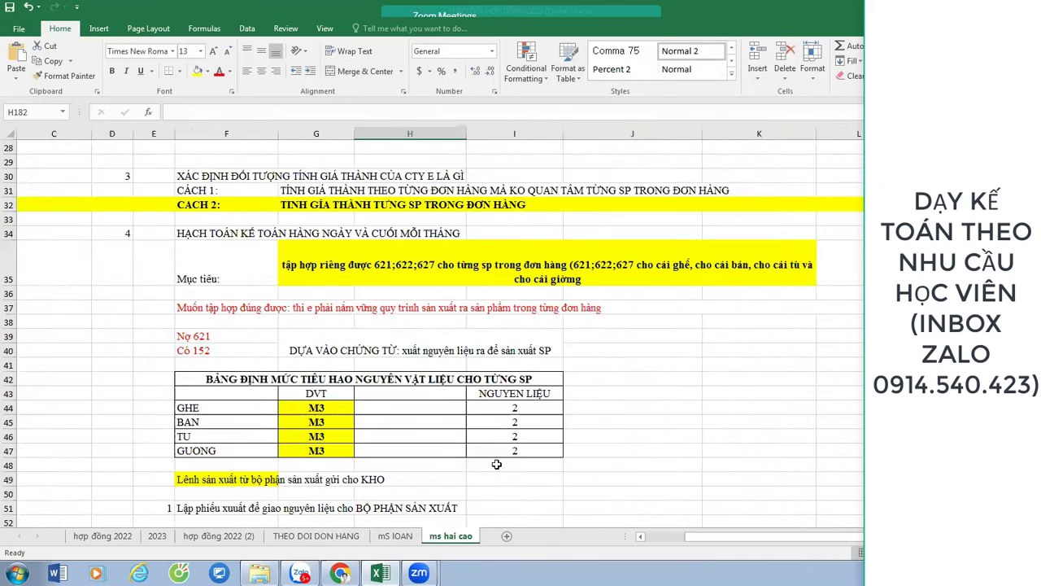
pyautogui.click(275, 537)
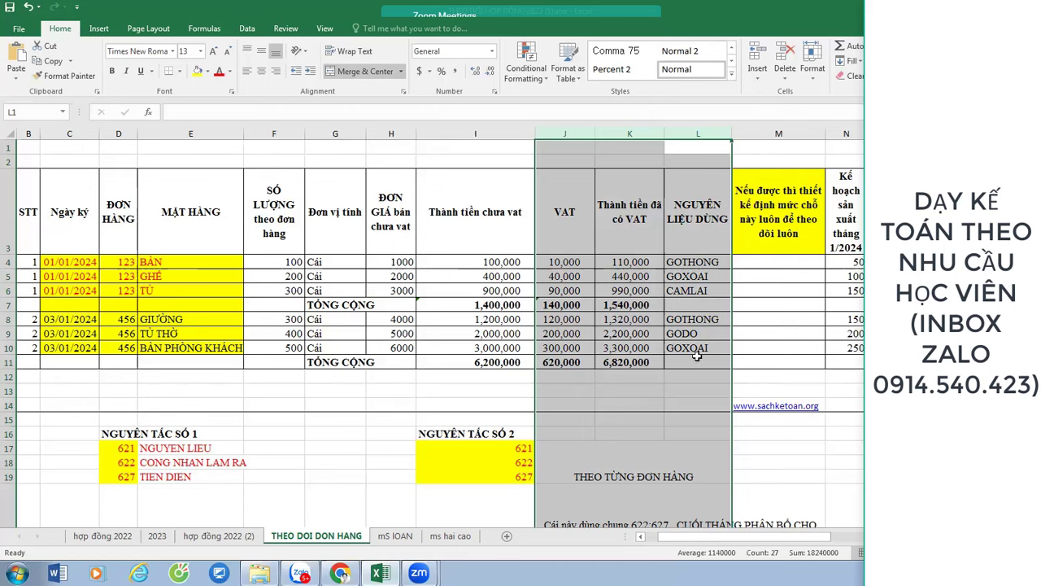
# - Check the BÀN row's empty norm cell M4, VAT formula in J4 and product name in E4
pyautogui.click(604, 249)
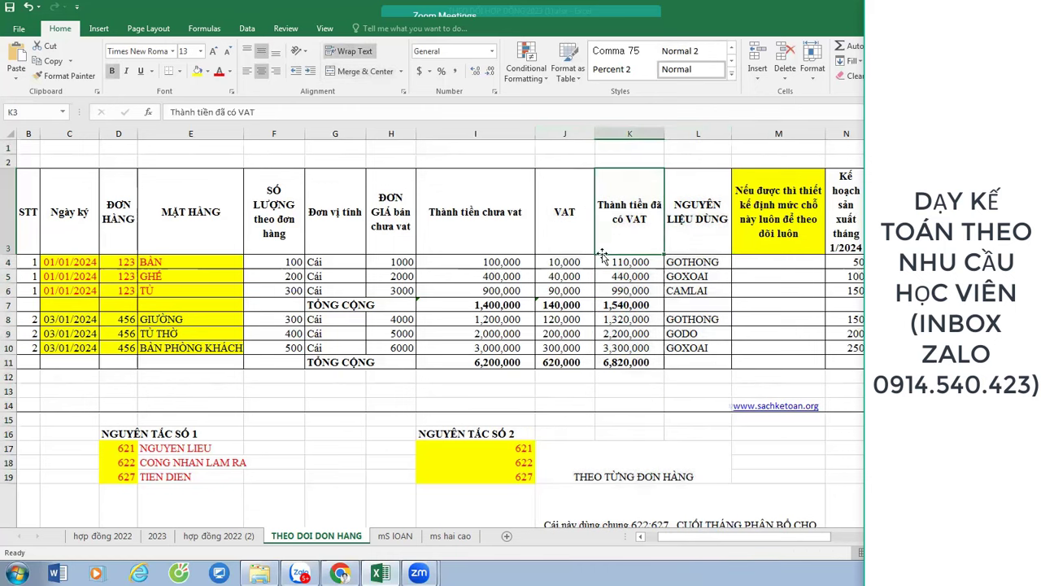
pyautogui.click(744, 265)
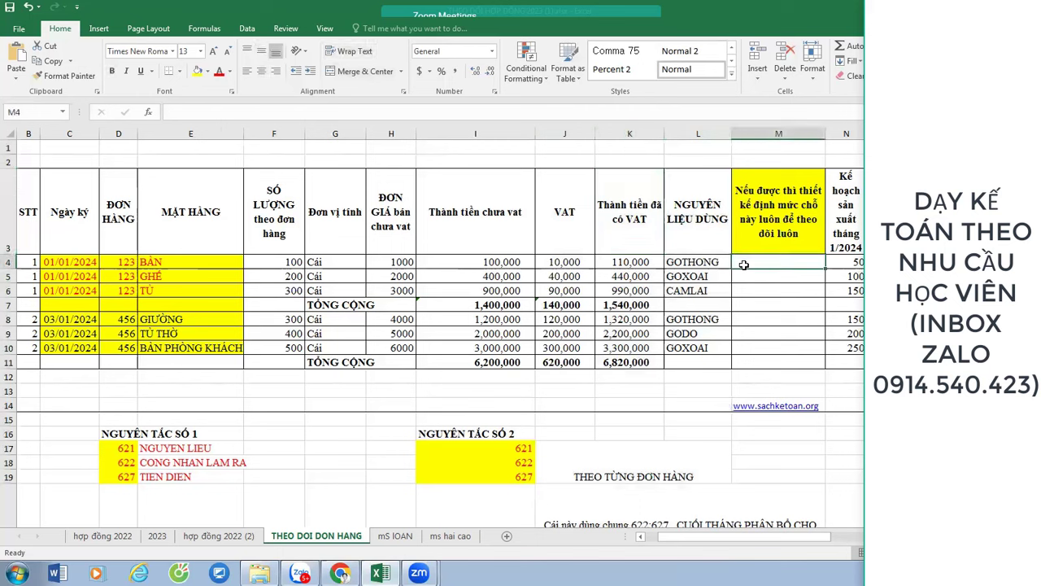
pyautogui.click(564, 260)
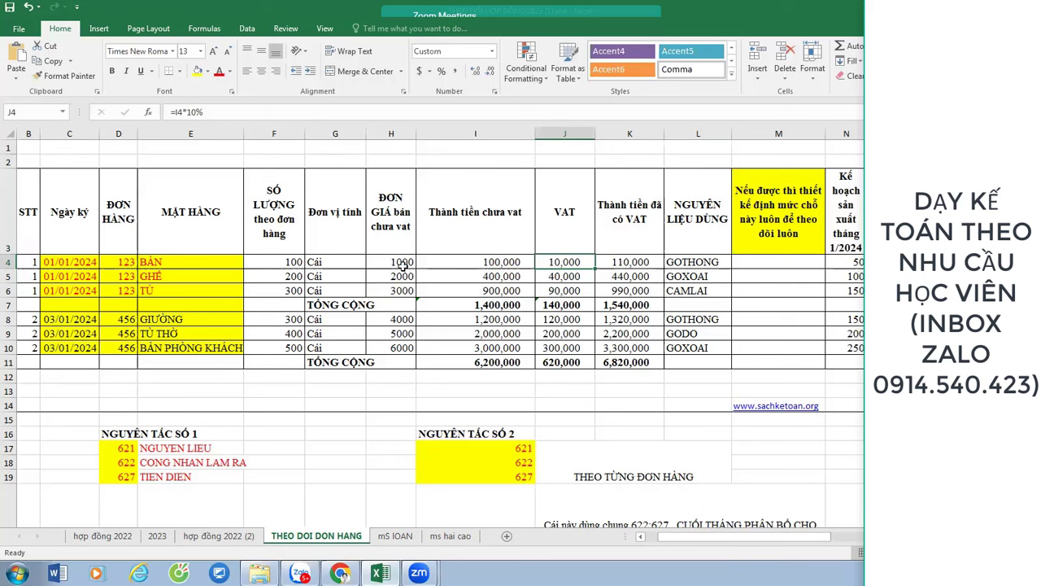
pyautogui.click(208, 262)
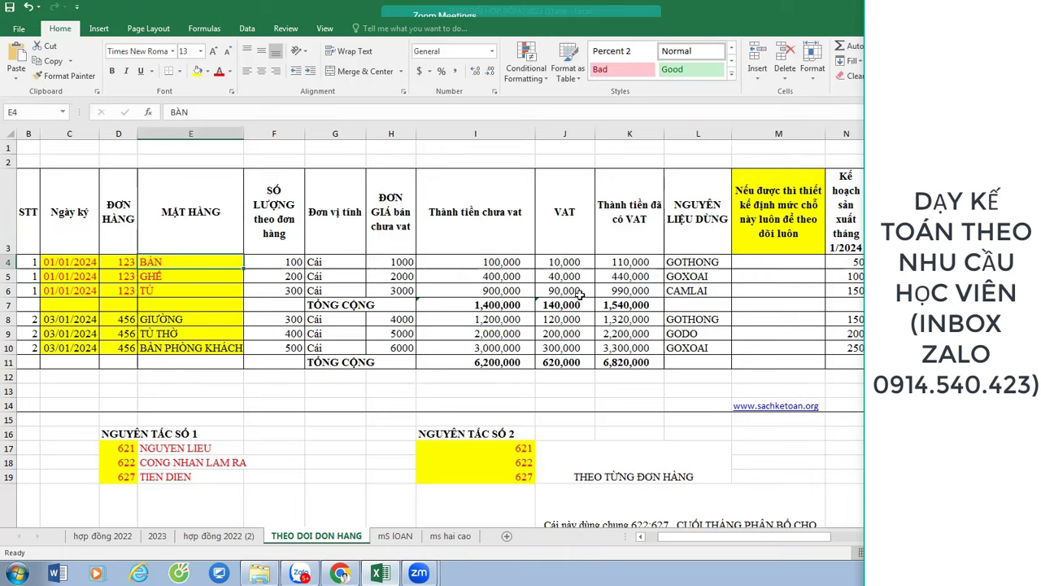
# - Enter the label NGUYEN LIEU LAM CAI BAN in cell E39 below the principles
pyautogui.scroll(-5, 295, 365)
pyautogui.scroll(-2, 186, 468)
pyautogui.click(180, 426)
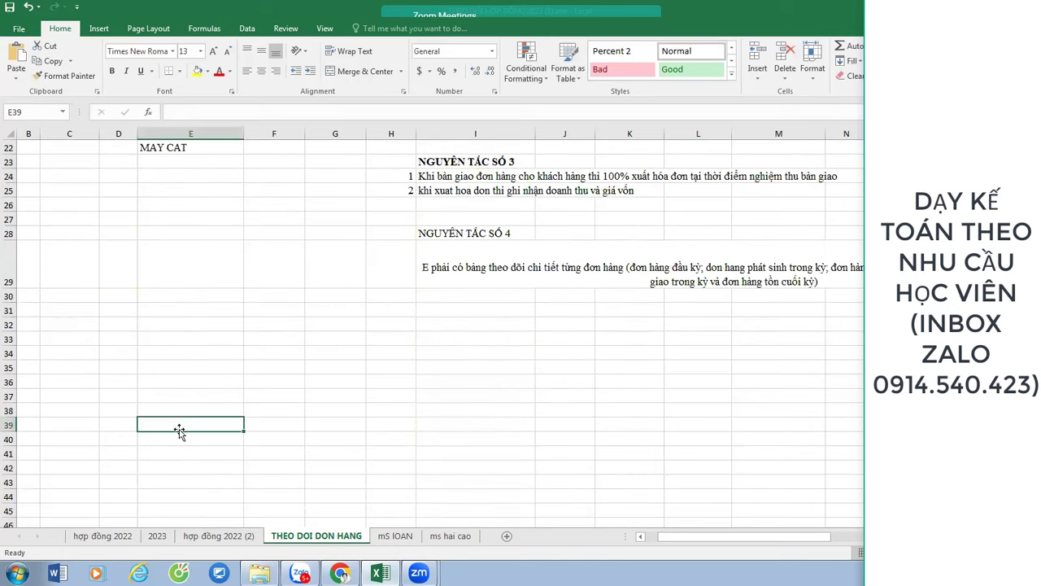
pyautogui.write('NGUYEN LIEU L')
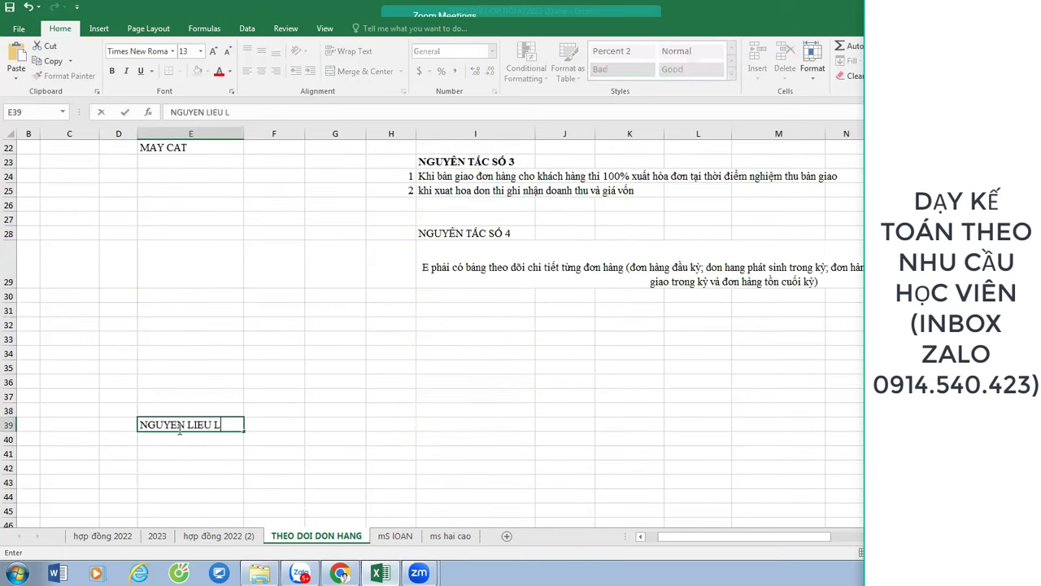
pyautogui.write('AM CAI BAN')
pyautogui.press('Right')
pyautogui.press('Right')
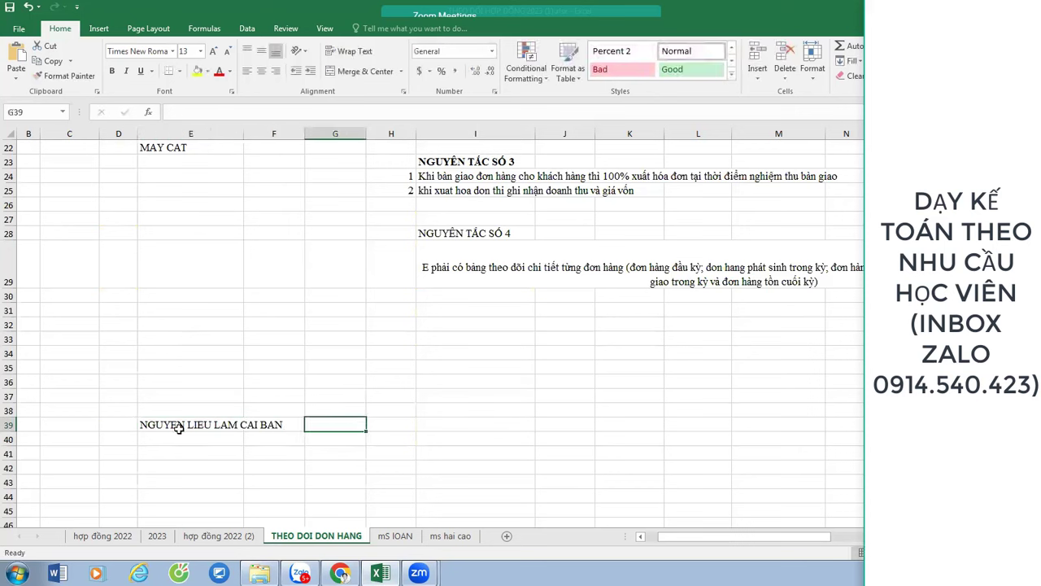
# - Enter 2M3 in G39 as the table material quantity and the heading "DON GIA MUA NGUYEN LIEU" in H38
pyautogui.write('2M3')
pyautogui.press('Right')
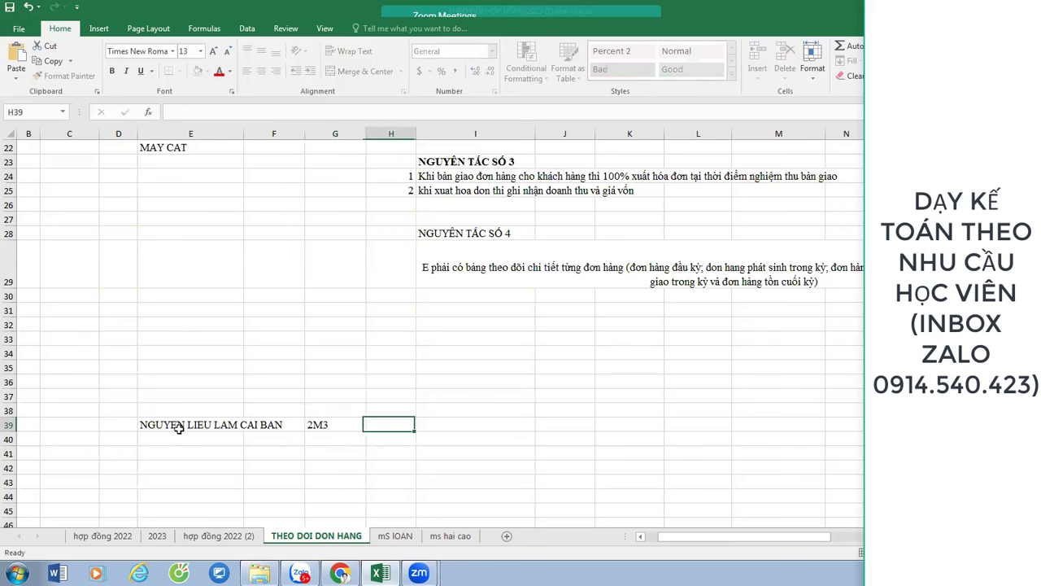
pyautogui.press('Up')
pyautogui.write('DON GIA M')
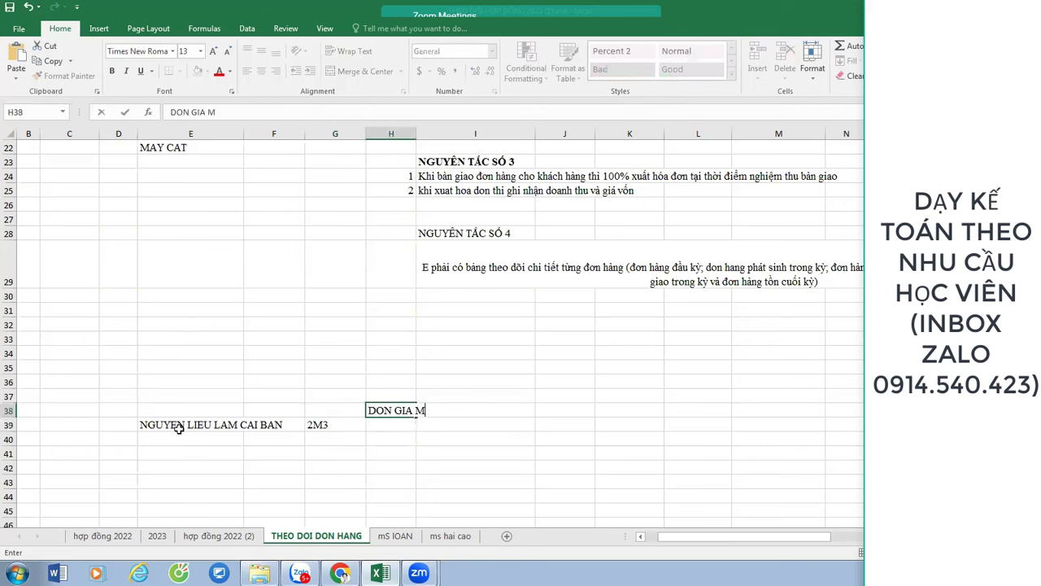
pyautogui.write('UA NGUYEN LIEU')
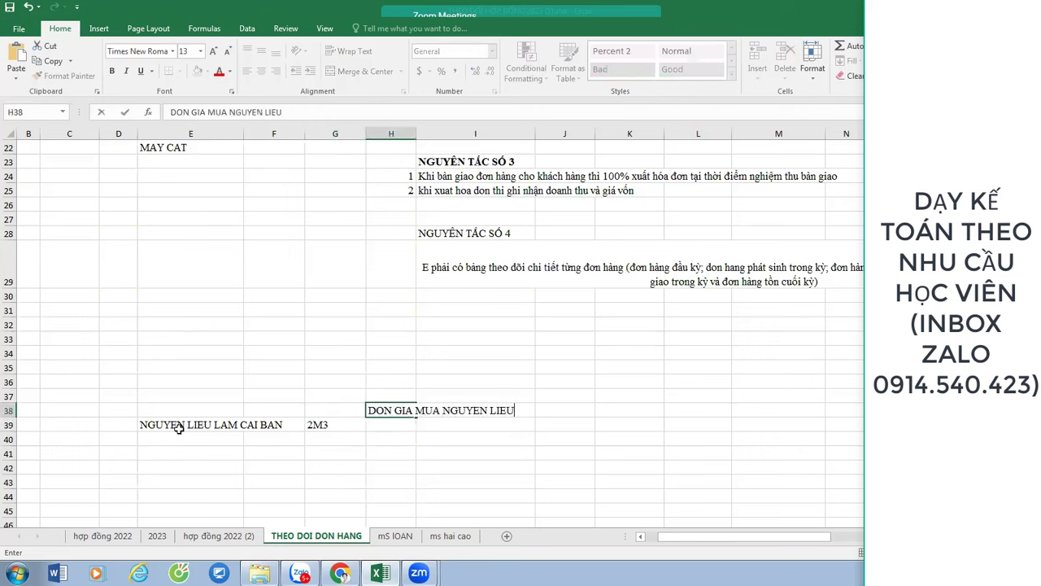
pyautogui.press('Return')
# - Enter the unit price 100000 in H39 and replace the quantity in G39 with the plain number 2
pyautogui.write('100000')
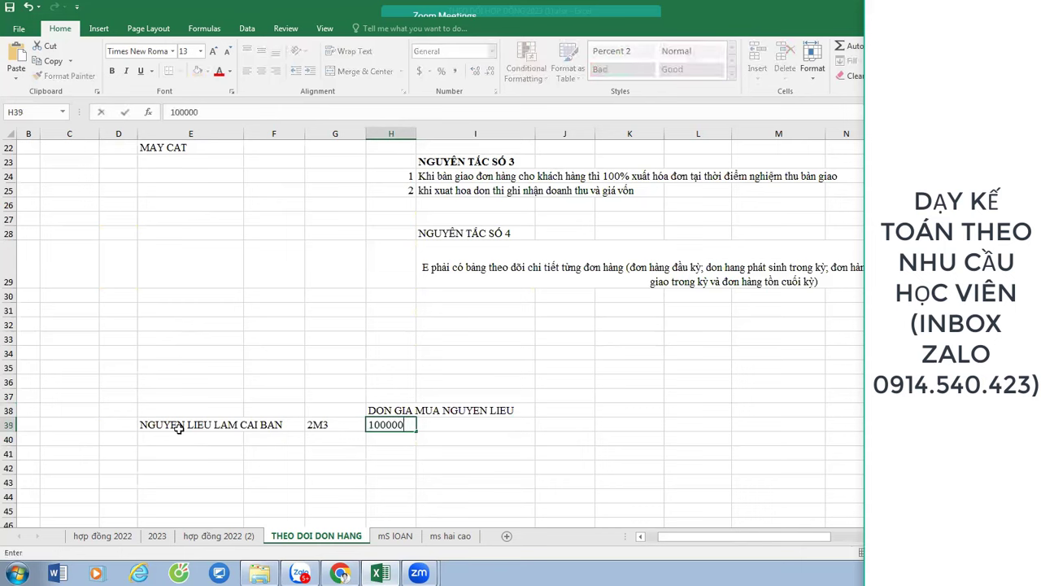
pyautogui.hotkey('ctrl', 'Return')
pyautogui.press('Left')
pyautogui.write('2')
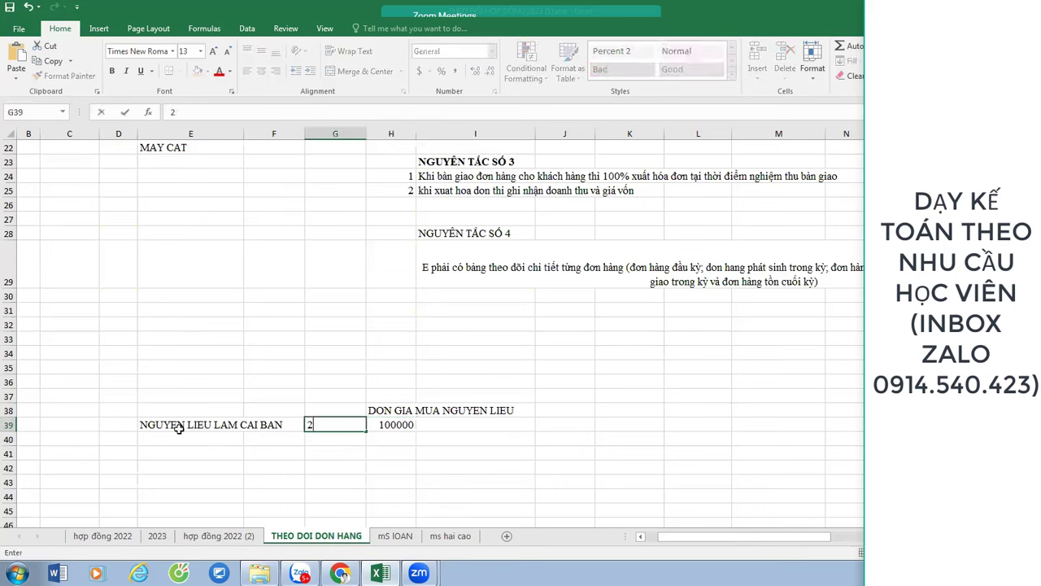
pyautogui.press('Tab')
# - Calculate the material cost in I39 with the formula =H39*G39
pyautogui.press('Tab')
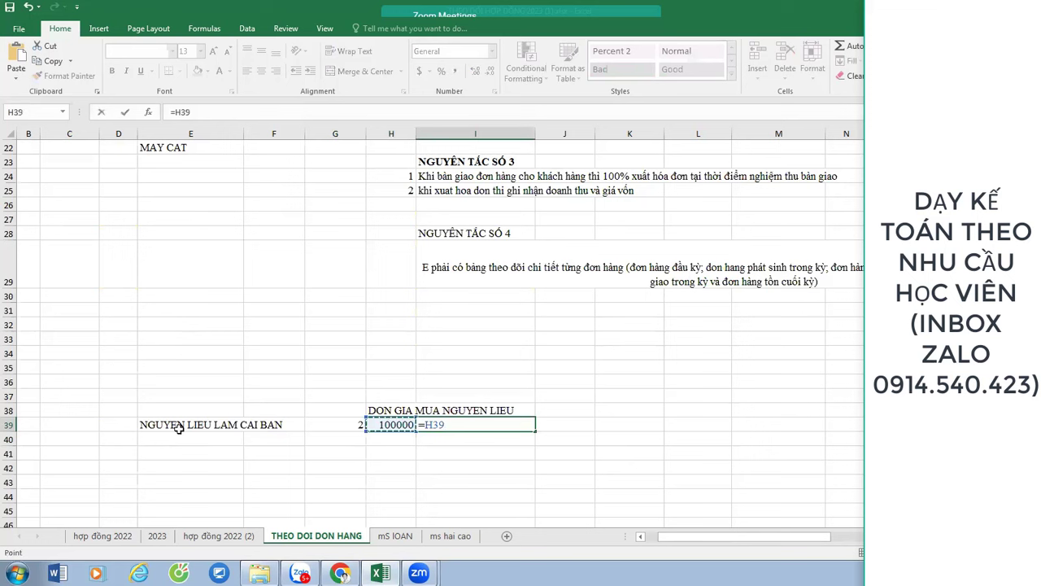
pyautogui.write('*')
pyautogui.press('Left')
pyautogui.press('Left')
pyautogui.press('Return')
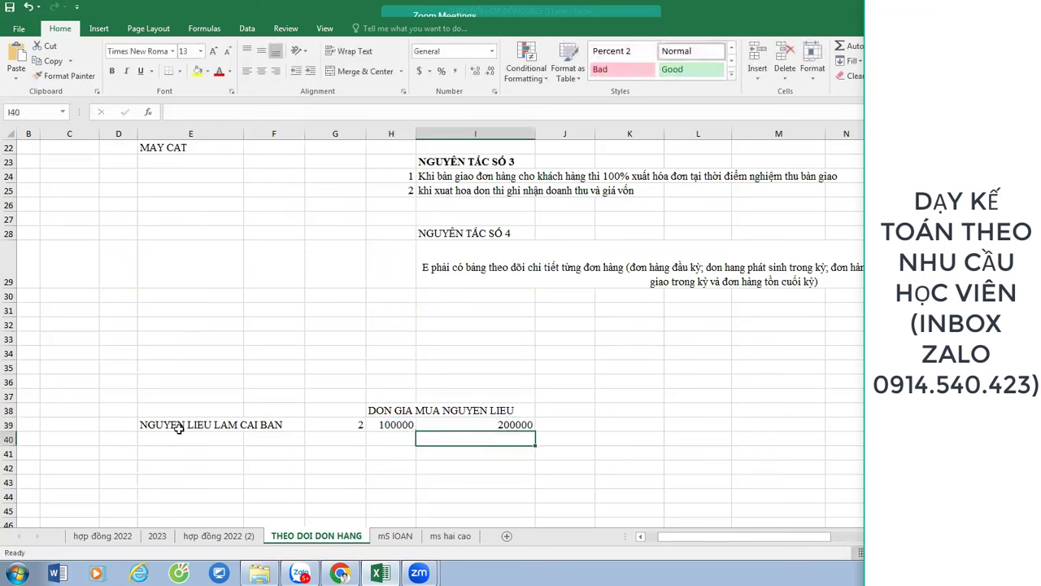
# - Format the material cost in I39 with thousands separators and no decimal places
pyautogui.click(504, 424)
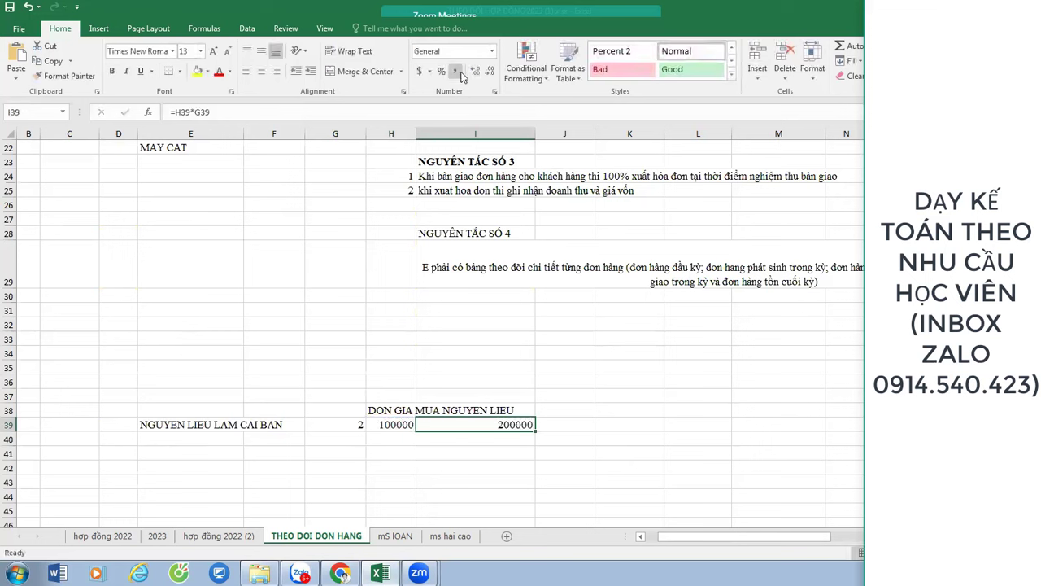
pyautogui.click(456, 71)
pyautogui.click(490, 71)
pyautogui.click(491, 70)
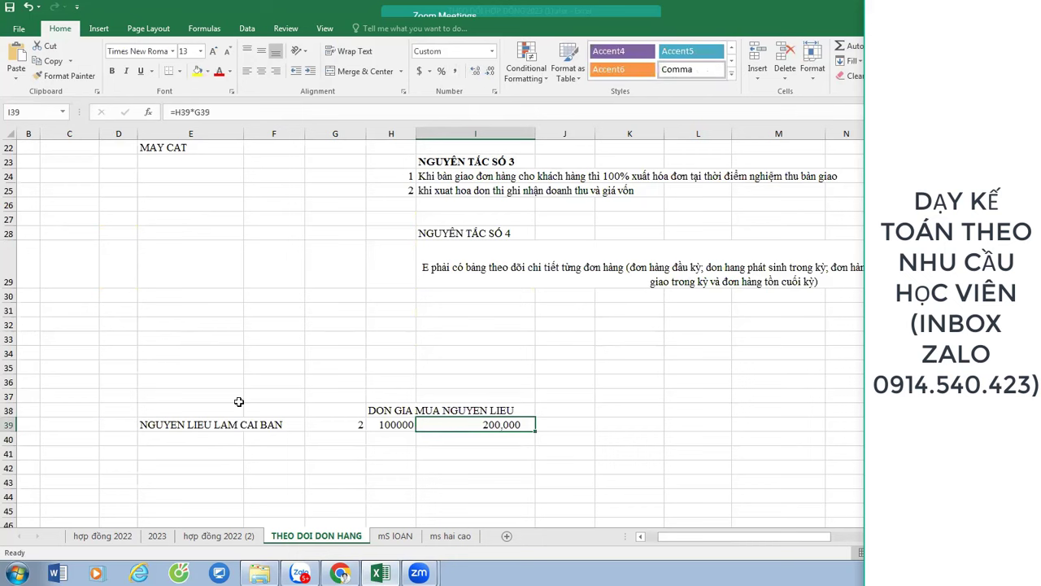
# - Widen column E to fit its text, and add the labour row with "CON NGUOI" in E40 and code 622 in D40
pyautogui.click(219, 437)
pyautogui.moveTo(244, 134); pyautogui.dragTo(303, 142)
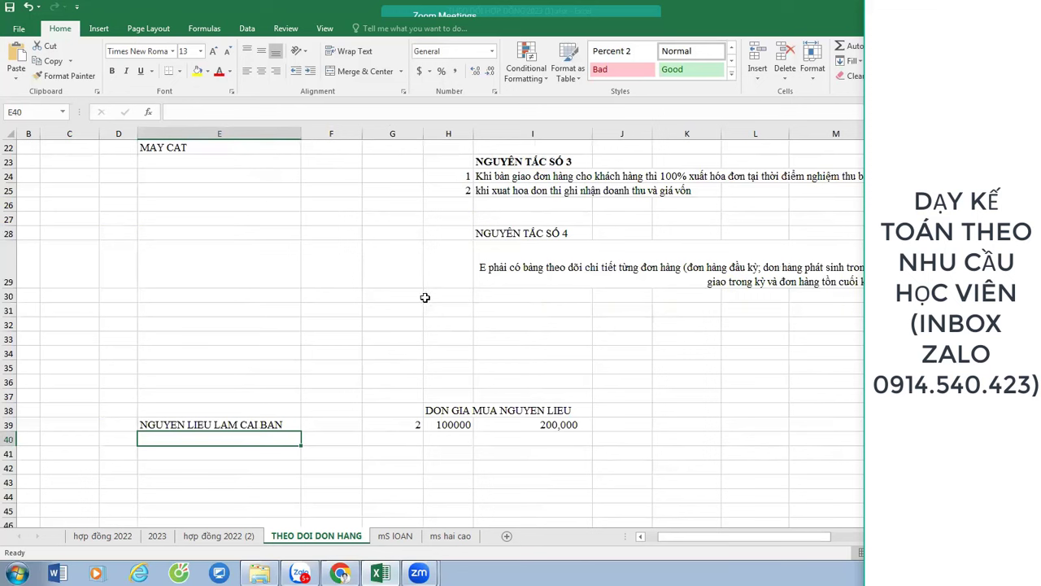
pyautogui.write('CON N')
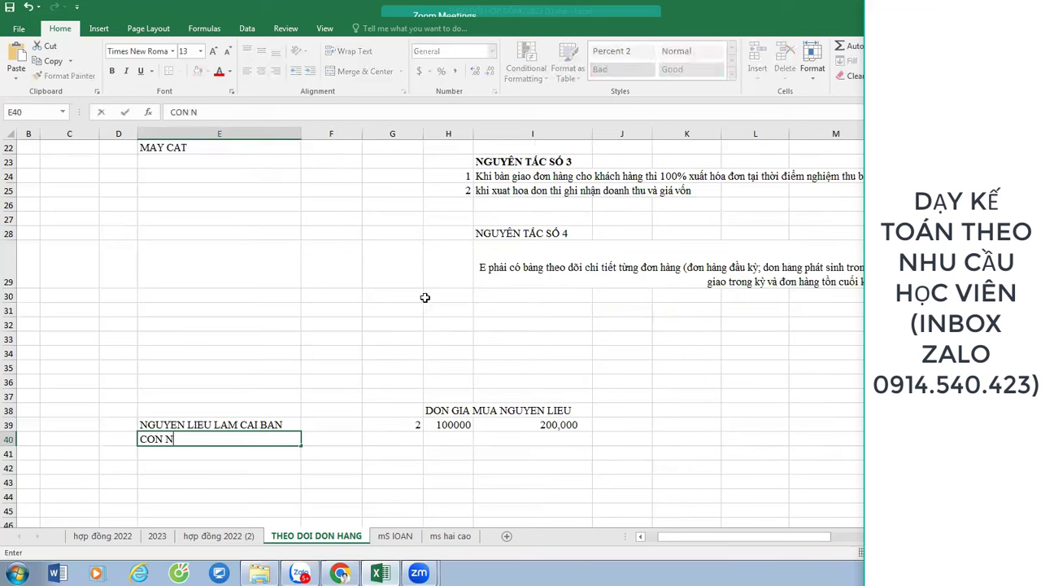
pyautogui.write('GUOI')
pyautogui.press('Left')
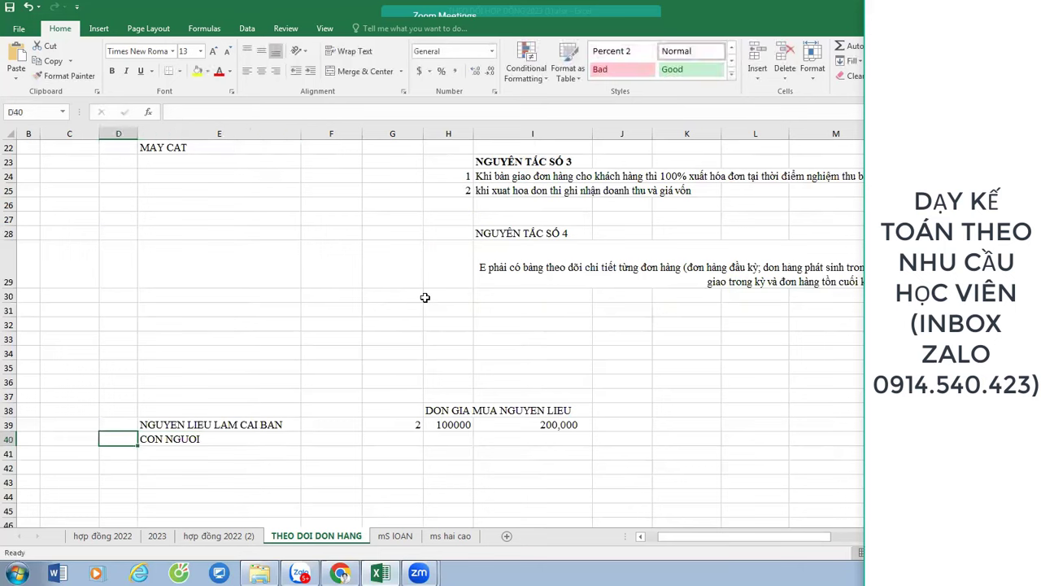
pyautogui.write('622')
pyautogui.press('Right')
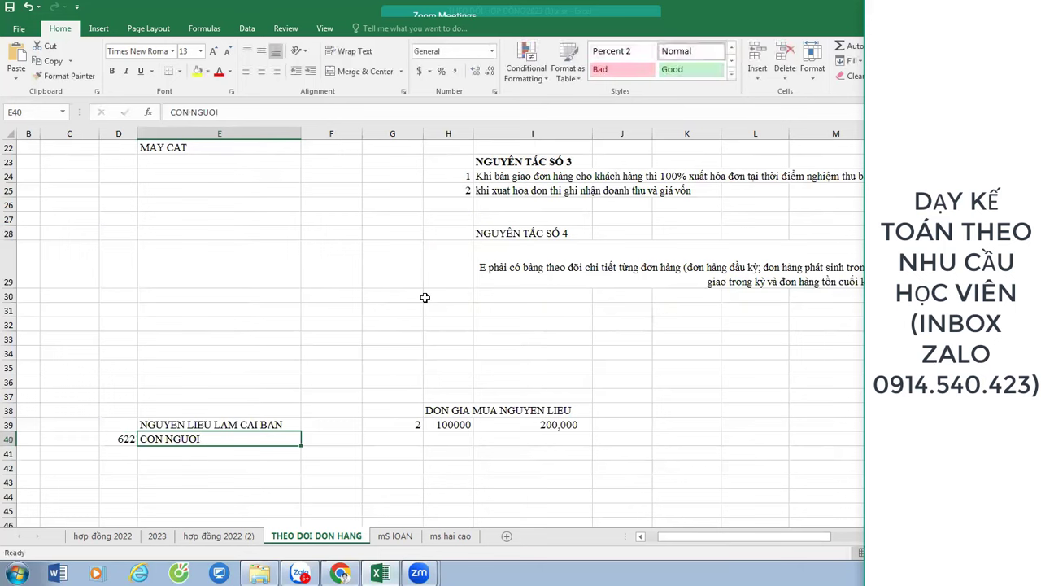
# - Enter 2 in G40 and the rate 40000 in H40 for the CON NGUOI row
pyautogui.press('Right')
pyautogui.press('Right')
pyautogui.write('2')
pyautogui.press('Right')
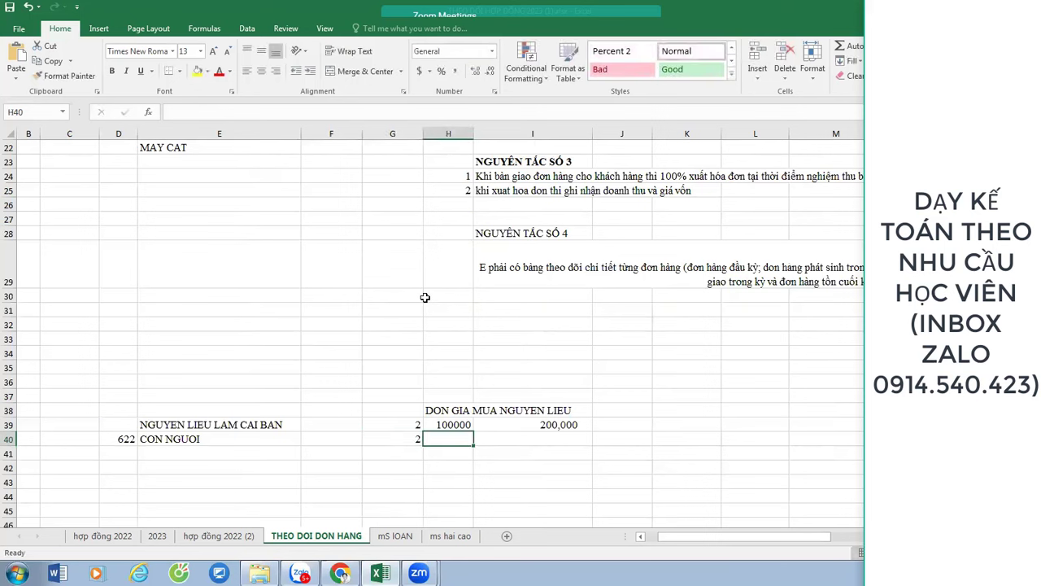
pyautogui.write('40000')
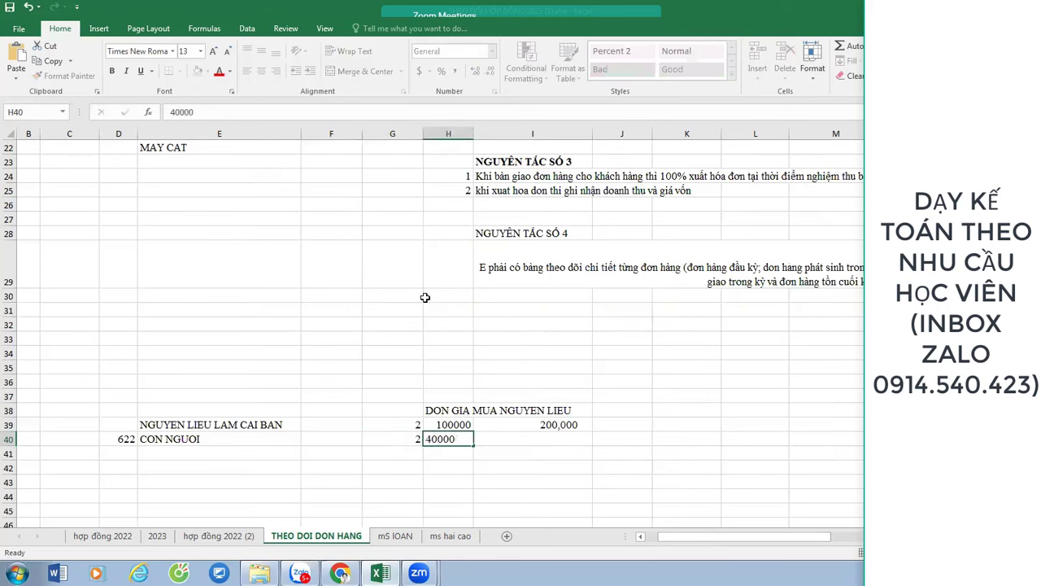
pyautogui.press('Return')
# - Enter the multiplier 10 in I40 of the CON NGUOI row
pyautogui.press('Right')
pyautogui.press('Right')
pyautogui.press('Up')
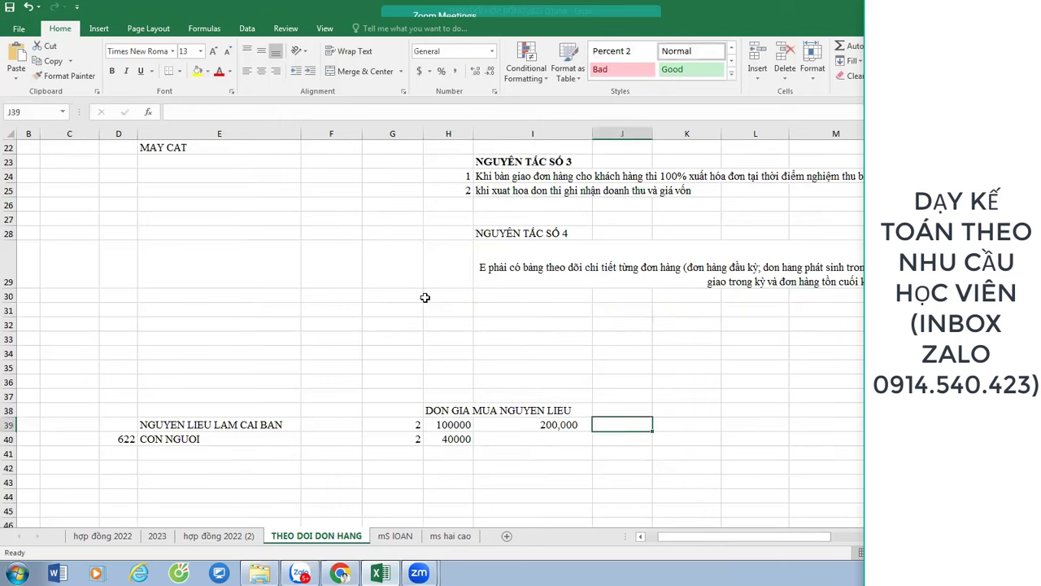
pyautogui.press('Down')
pyautogui.press('Left')
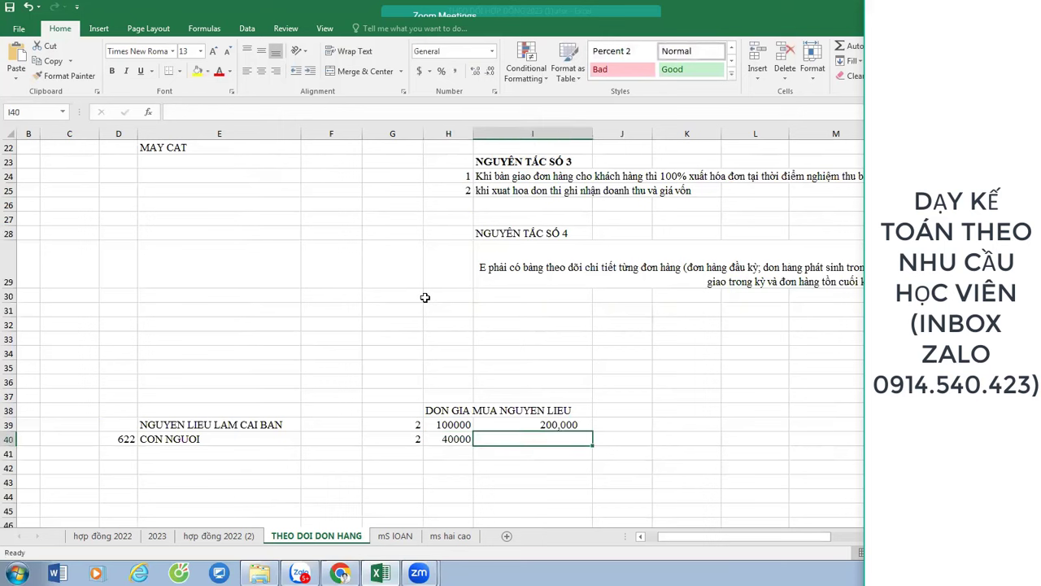
pyautogui.write('10')
pyautogui.press('Return')
# - Calculate the labour cost in J40 with =I40*H40*G40 and apply the comma number format to it
pyautogui.press('Up')
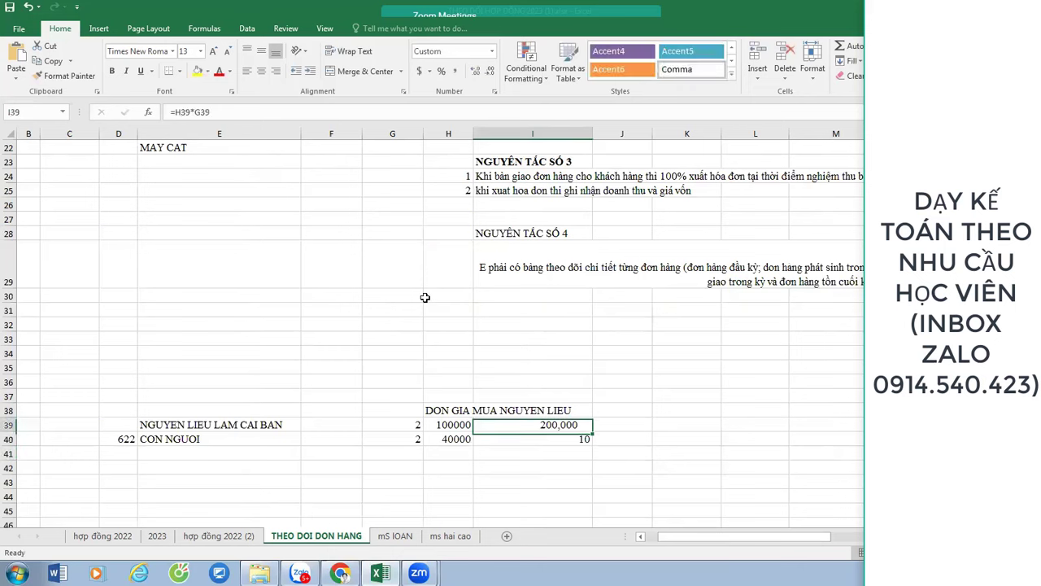
pyautogui.press('Right')
pyautogui.press('Down')
pyautogui.write('=')
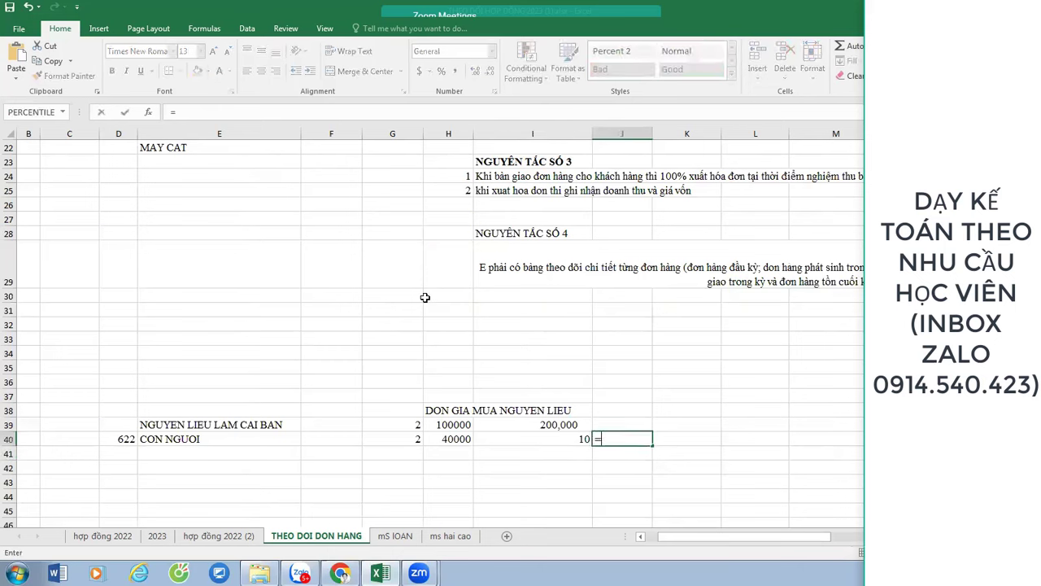
pyautogui.press('Left')
pyautogui.write('*')
pyautogui.press('Left')
pyautogui.press('Left')
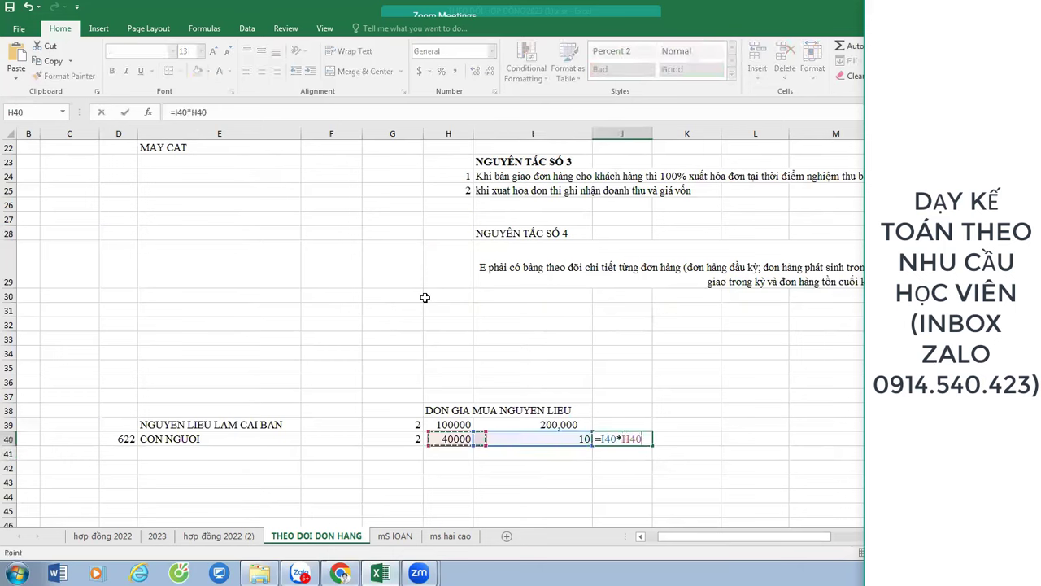
pyautogui.write('*')
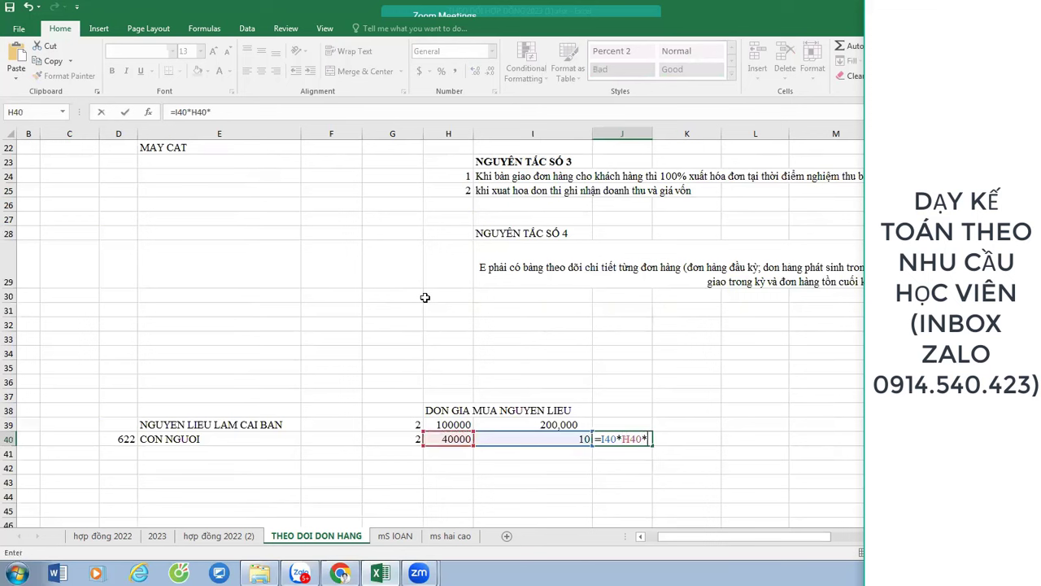
pyautogui.press('Left')
pyautogui.press('Left')
pyautogui.press('Left')
pyautogui.press('Return')
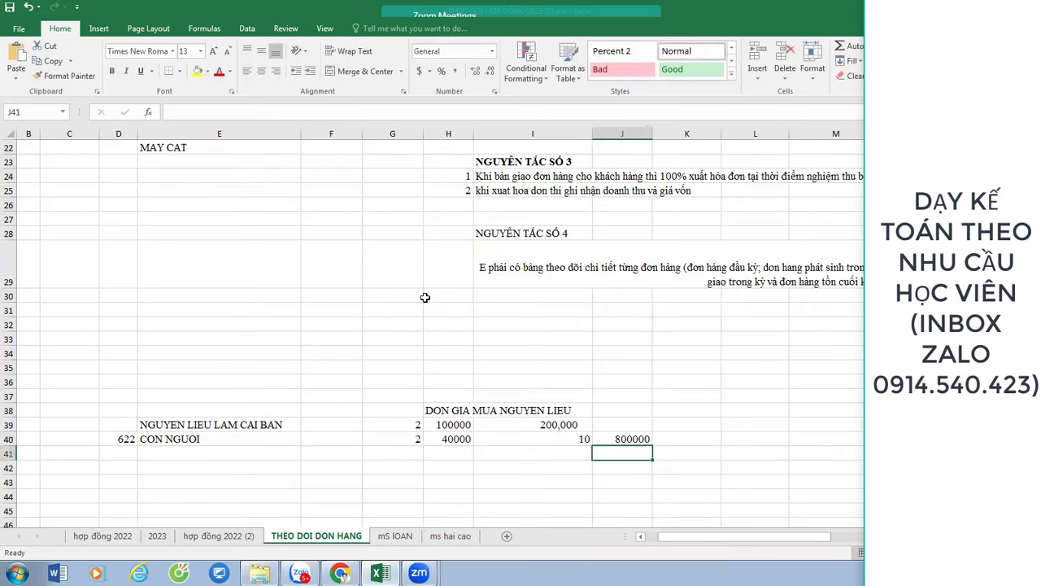
pyautogui.click(628, 438)
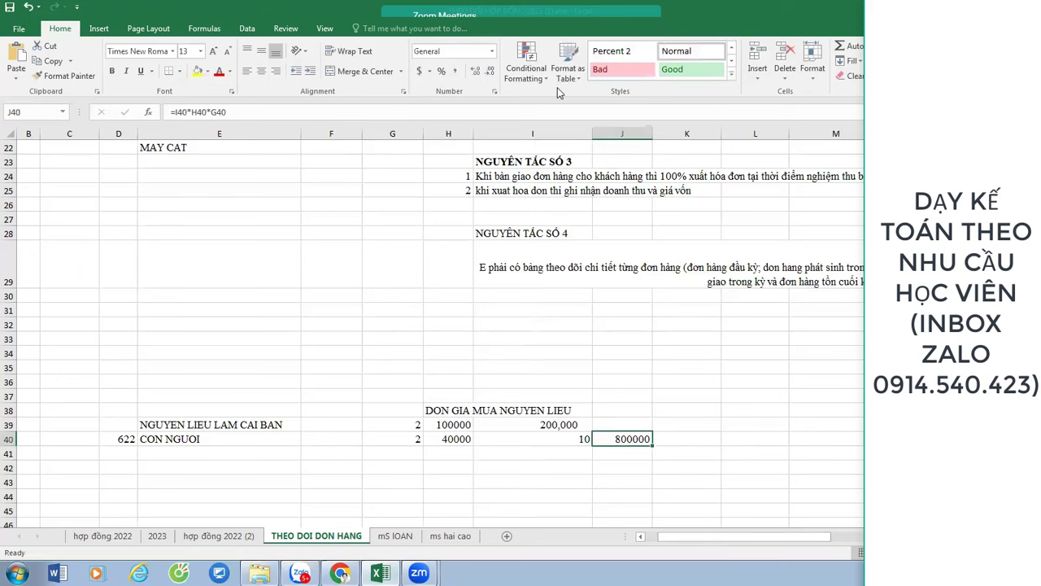
pyautogui.click(455, 71)
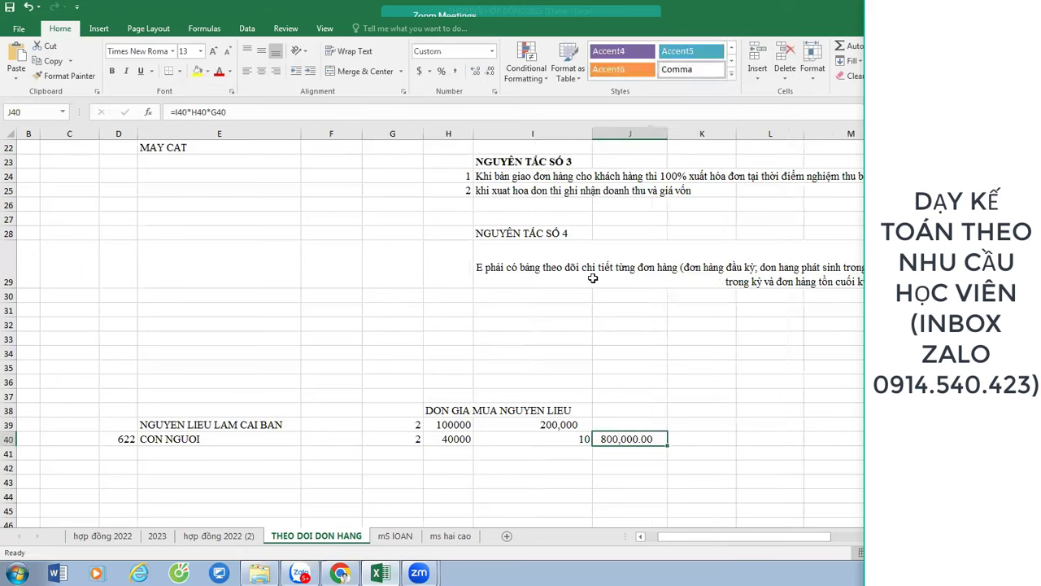
# - Change the labour rate in H40 to 400000 and widen column J so the labour cost fits
pyautogui.doubleClick(464, 439)
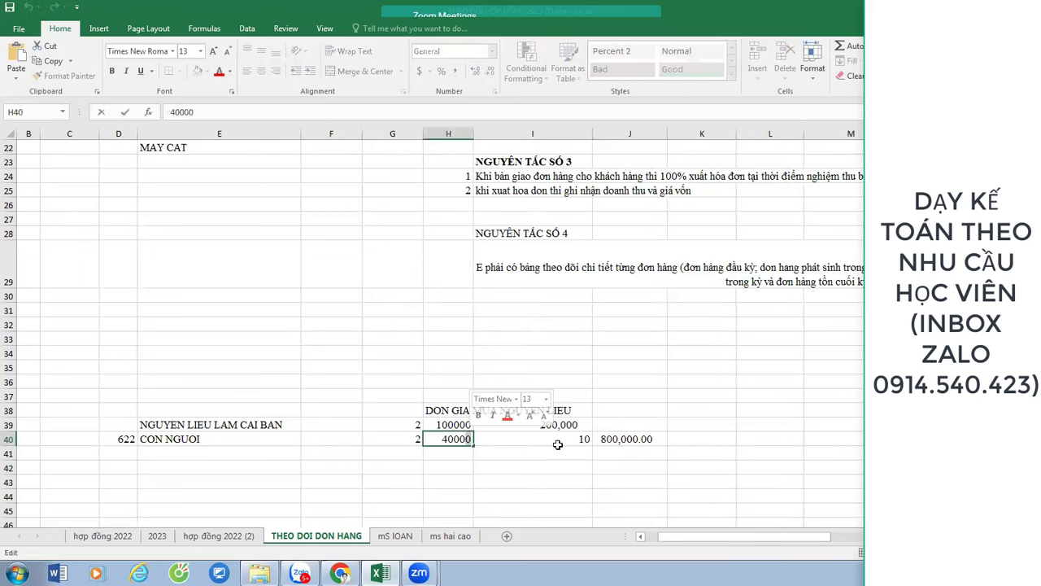
pyautogui.write('0')
pyautogui.hotkey('ctrl', 'Return')
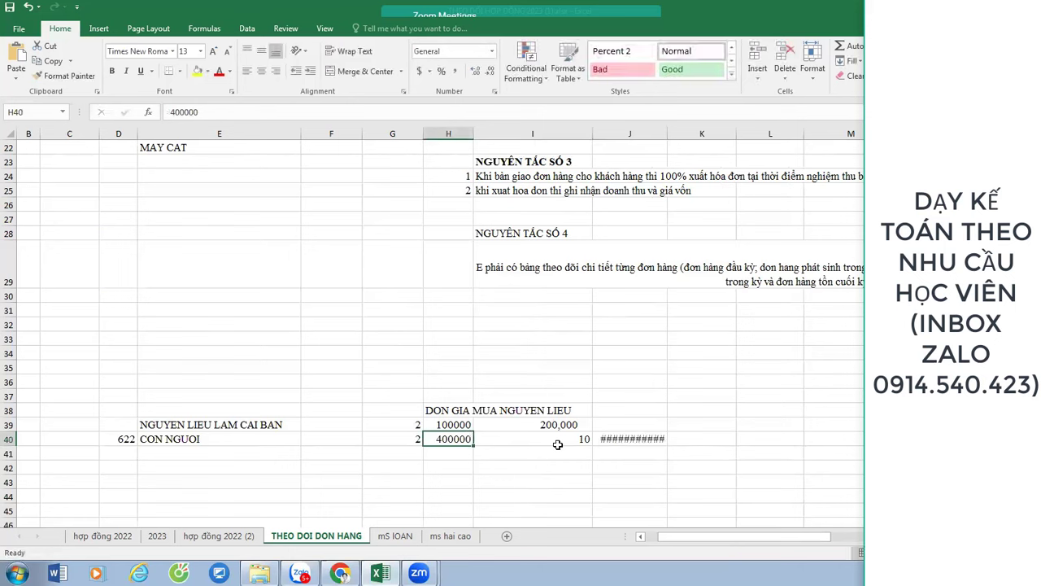
pyautogui.click(558, 444)
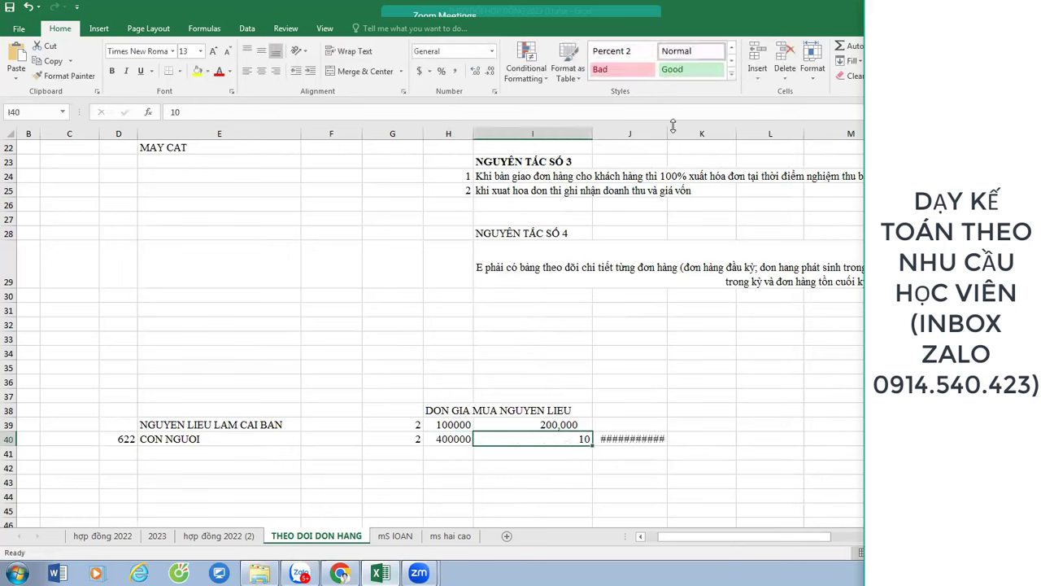
pyautogui.moveTo(672, 132); pyautogui.dragTo(682, 133)
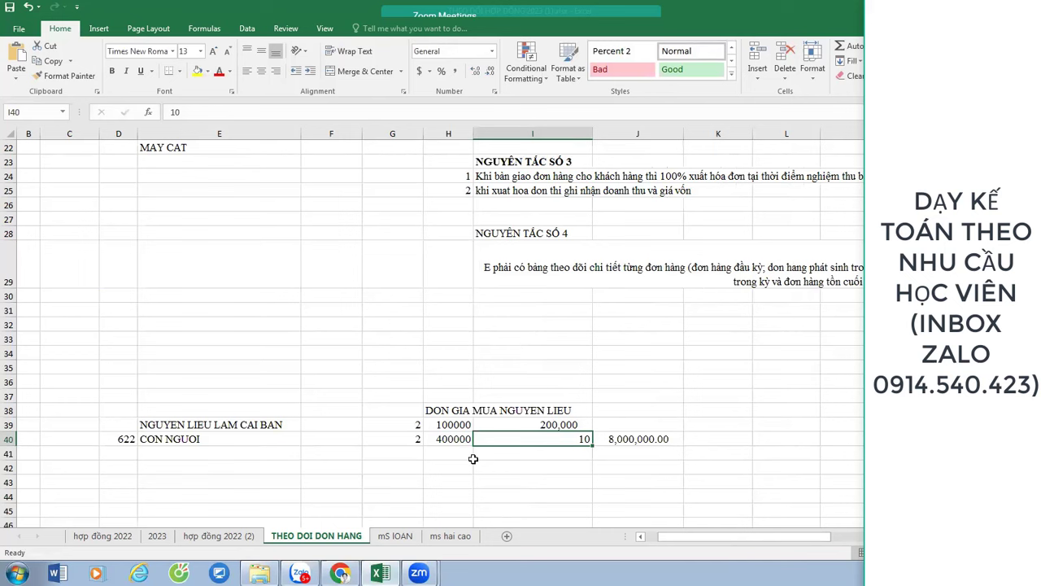
# - Format G40:H40 with thousands separators and no decimal places
pyautogui.moveTo(461, 440); pyautogui.dragTo(407, 440)
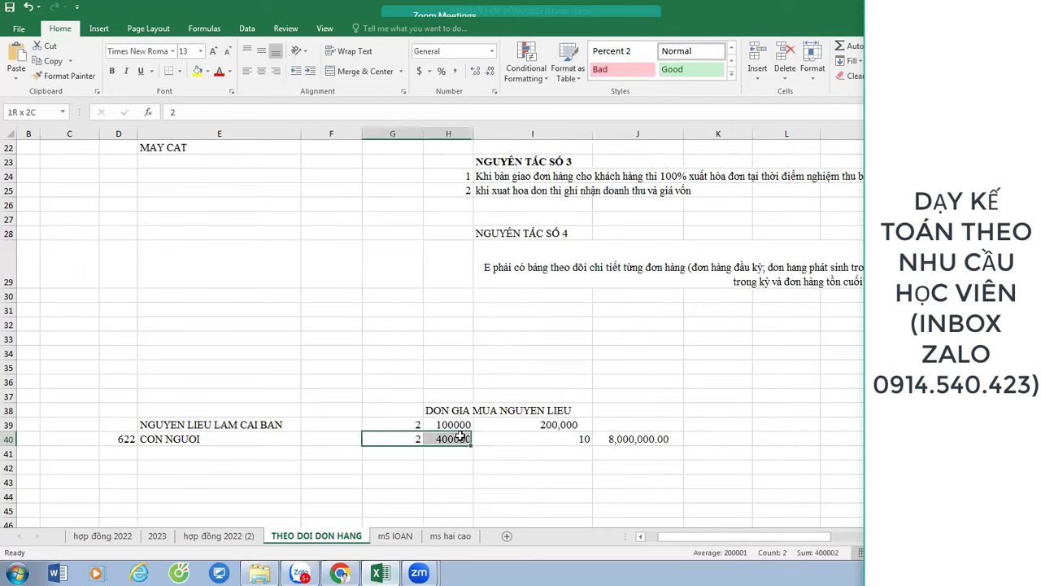
pyautogui.click(457, 72)
pyautogui.click(490, 71)
pyautogui.click(489, 70)
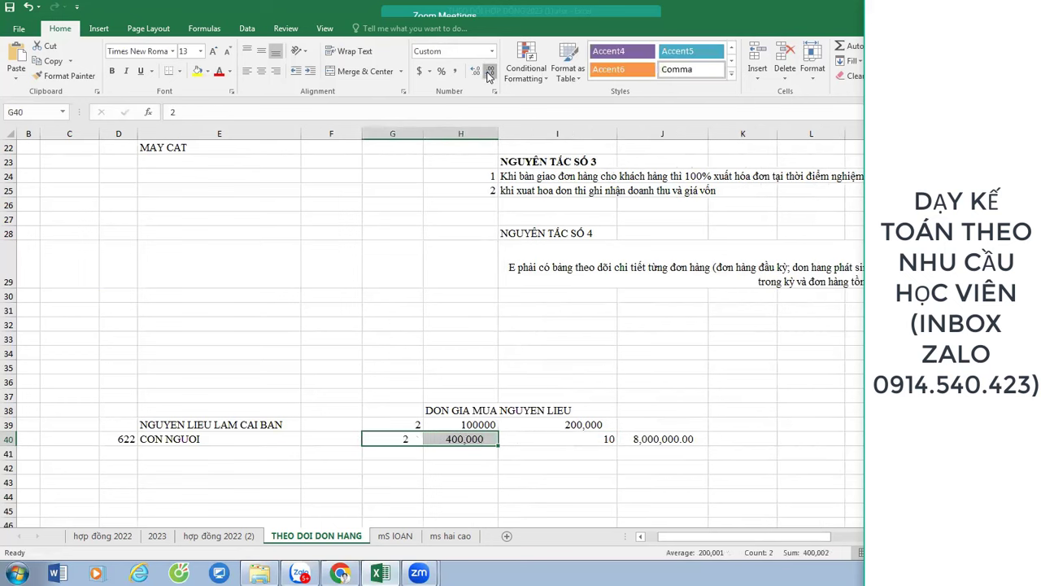
# - Make the value 10 in I40 bold
pyautogui.click(690, 440)
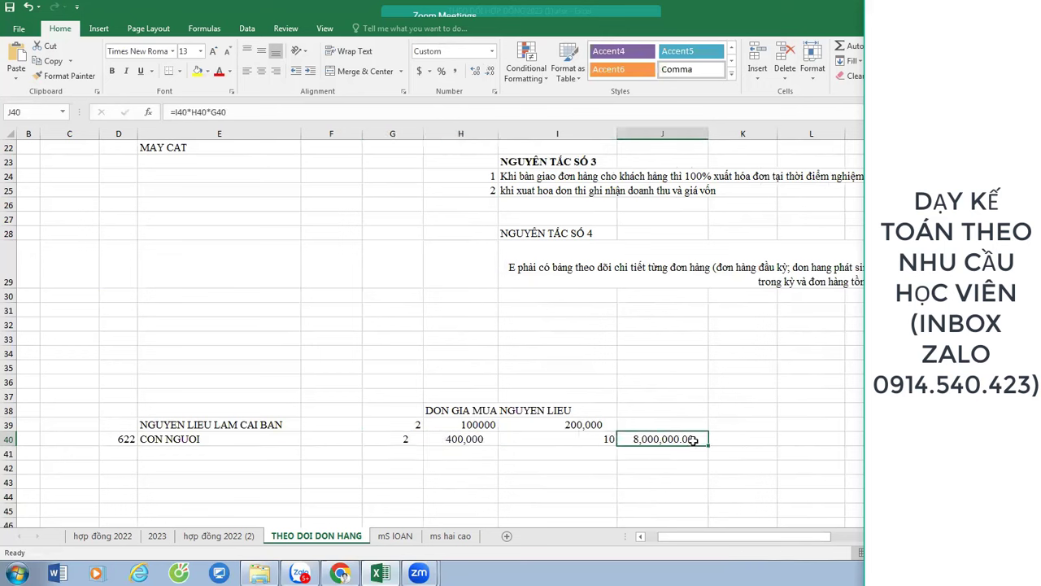
pyautogui.click(593, 441)
pyautogui.hotkey('ctrl', 'b')
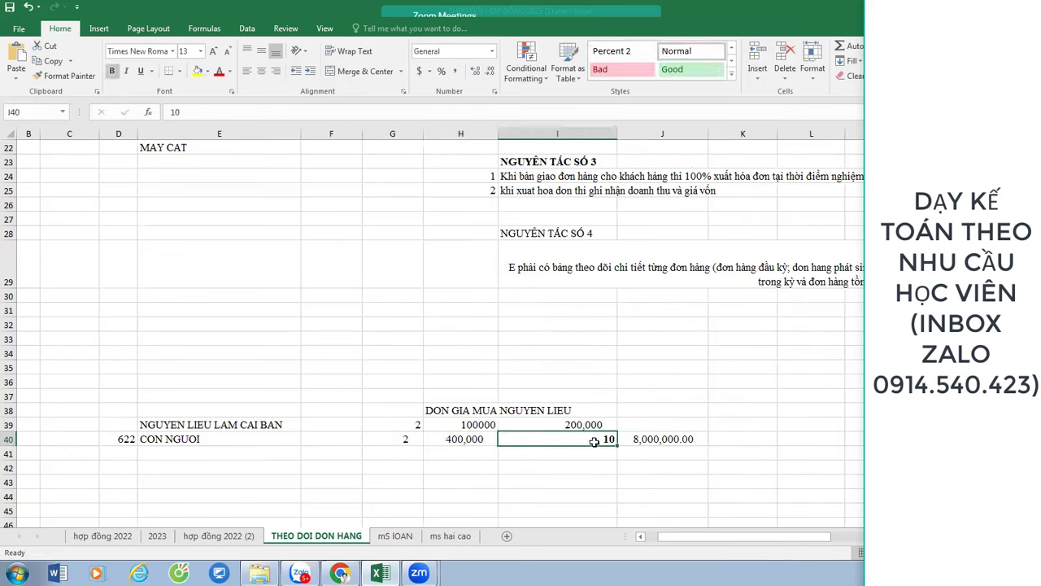
# - Enter code 621 in D39 beside the material row and code 627 in D41 below the labour row
pyautogui.click(181, 455)
pyautogui.click(115, 452)
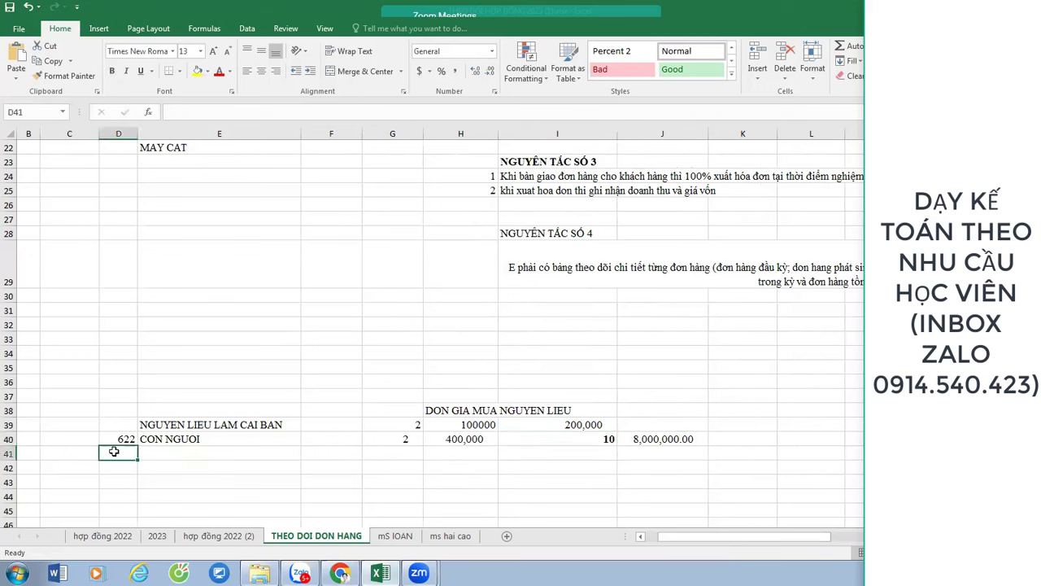
pyautogui.click(130, 427)
pyautogui.write('621')
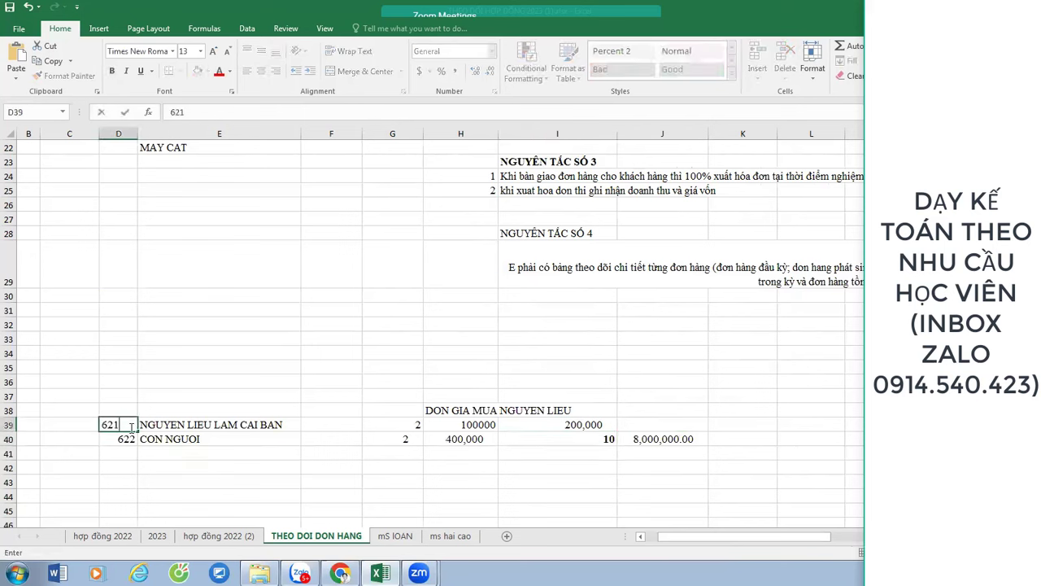
pyautogui.press('Return')
pyautogui.press('Return')
pyautogui.write('627')
pyautogui.press('Return')
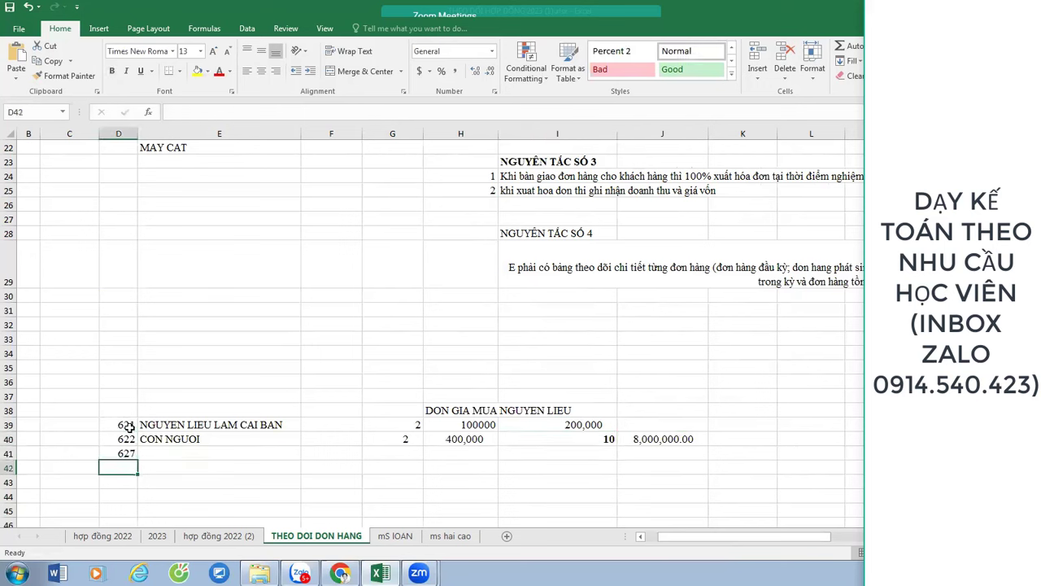
# - Label the overhead rows TIEN DIEN in E41 and KHAU HAO in E42
pyautogui.click(213, 453)
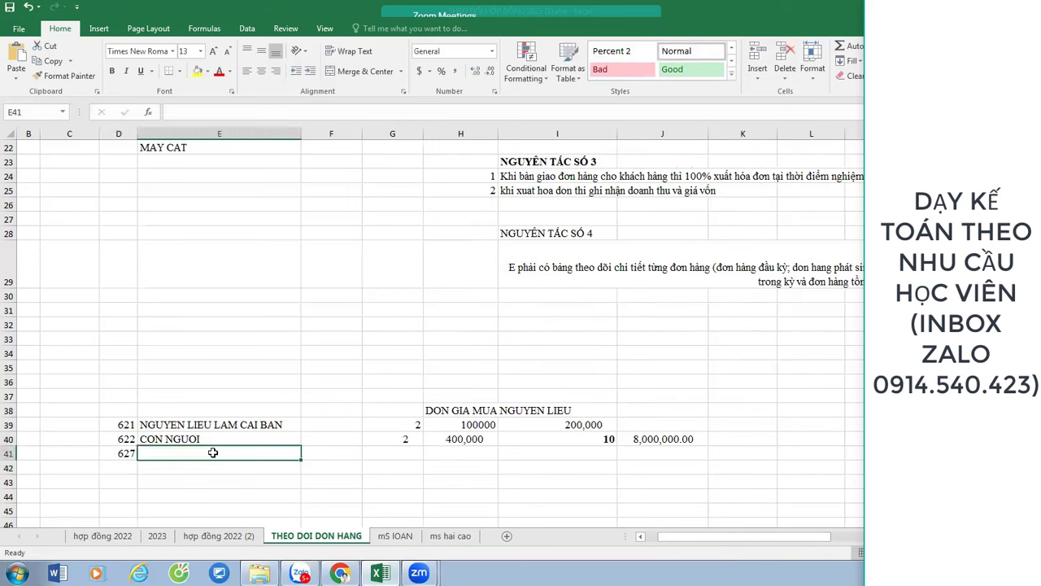
pyautogui.write('TIEN DIEN')
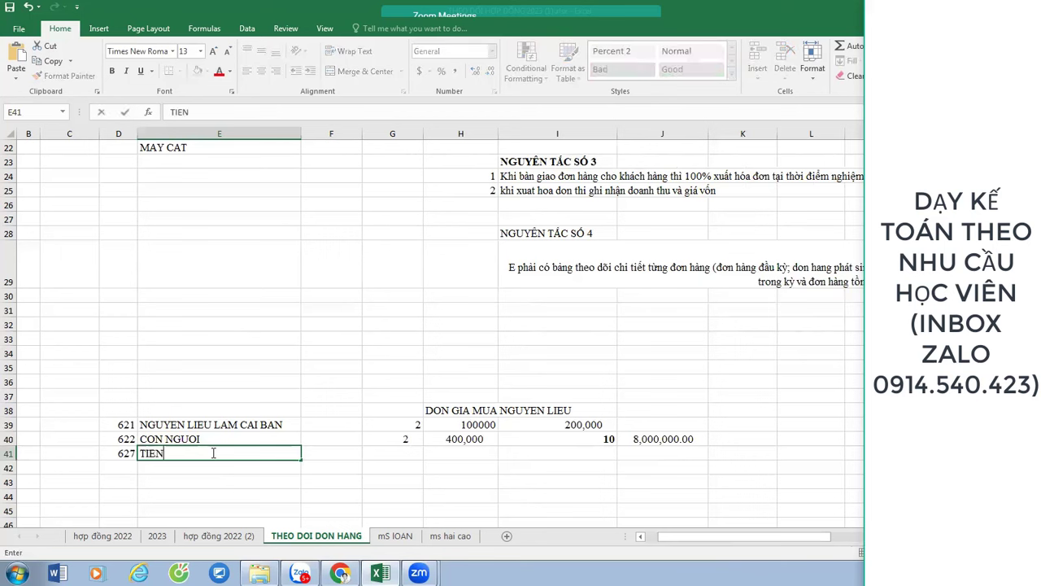
pyautogui.press('Return')
pyautogui.write('KHAU HAO')
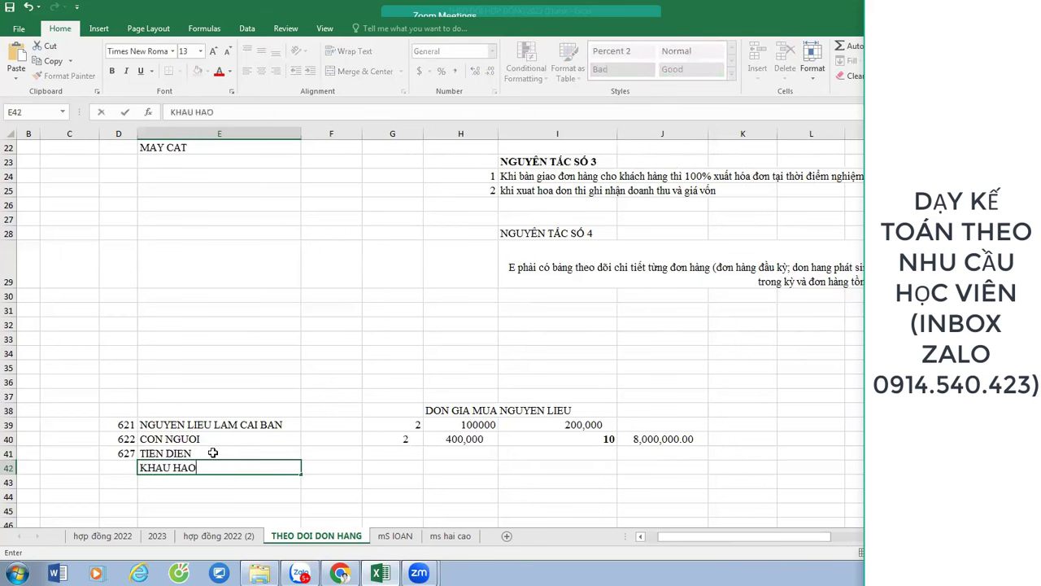
pyautogui.press('Return')
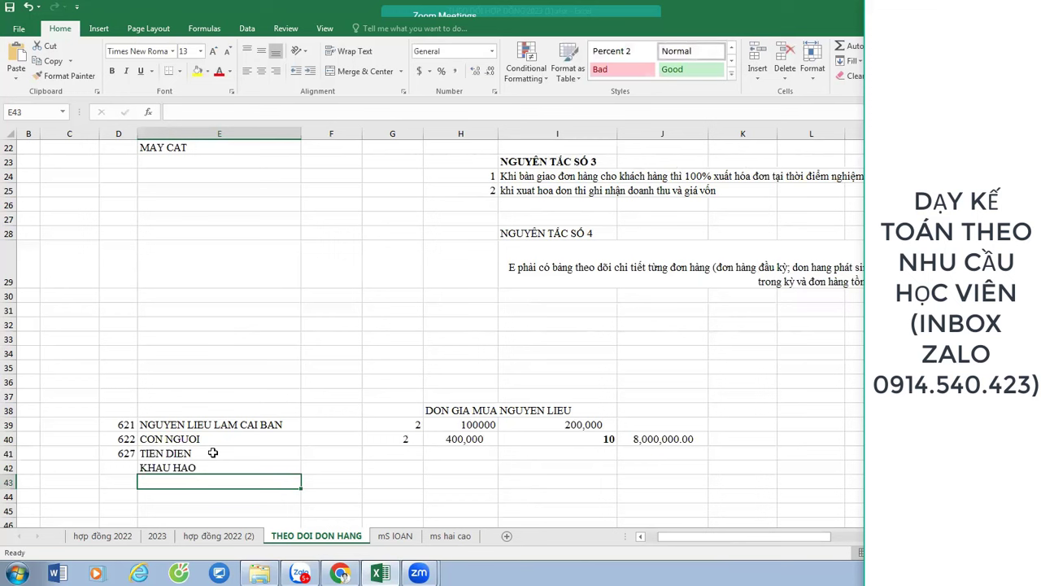
pyautogui.moveTo(191, 453); pyautogui.dragTo(199, 503)
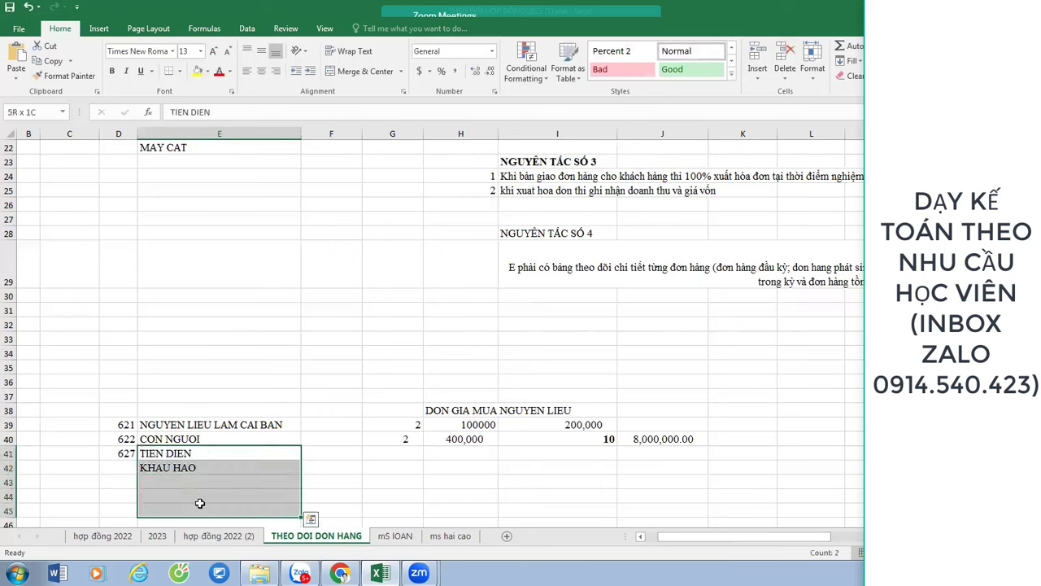
pyautogui.click(663, 512)
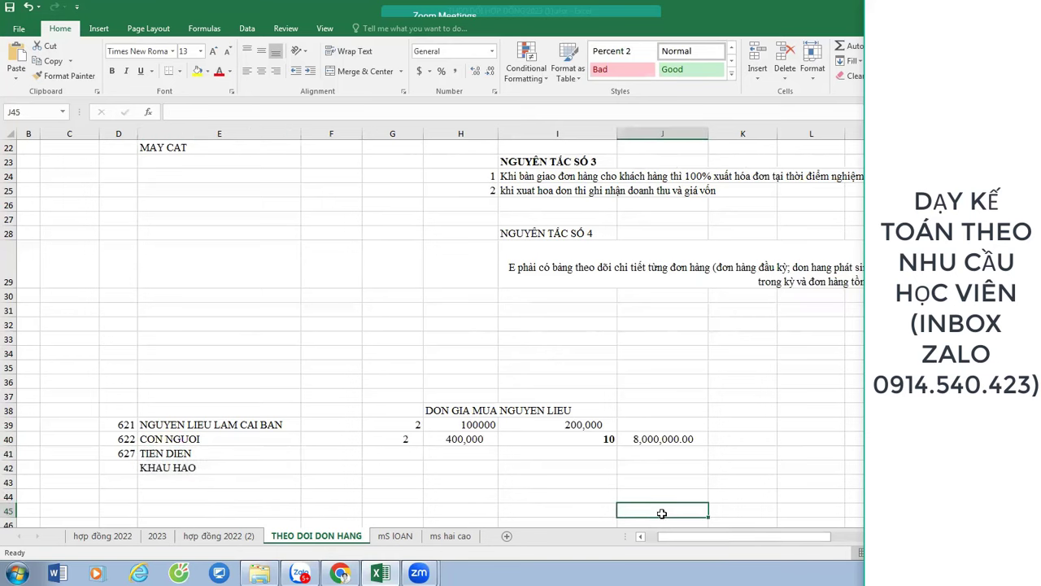
pyautogui.scroll(-1, 688, 515)
pyautogui.press('Down')
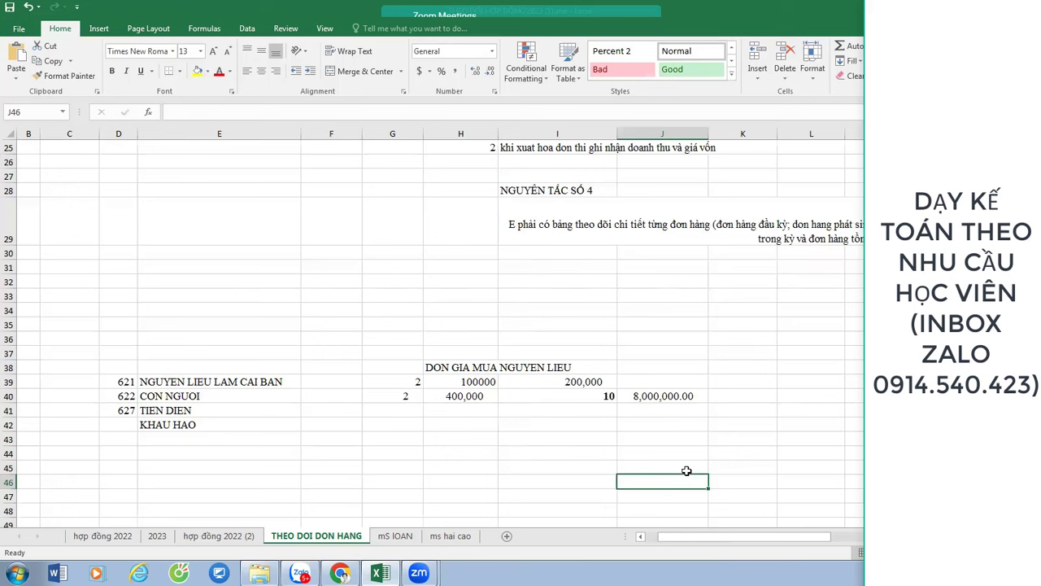
pyautogui.click(208, 413)
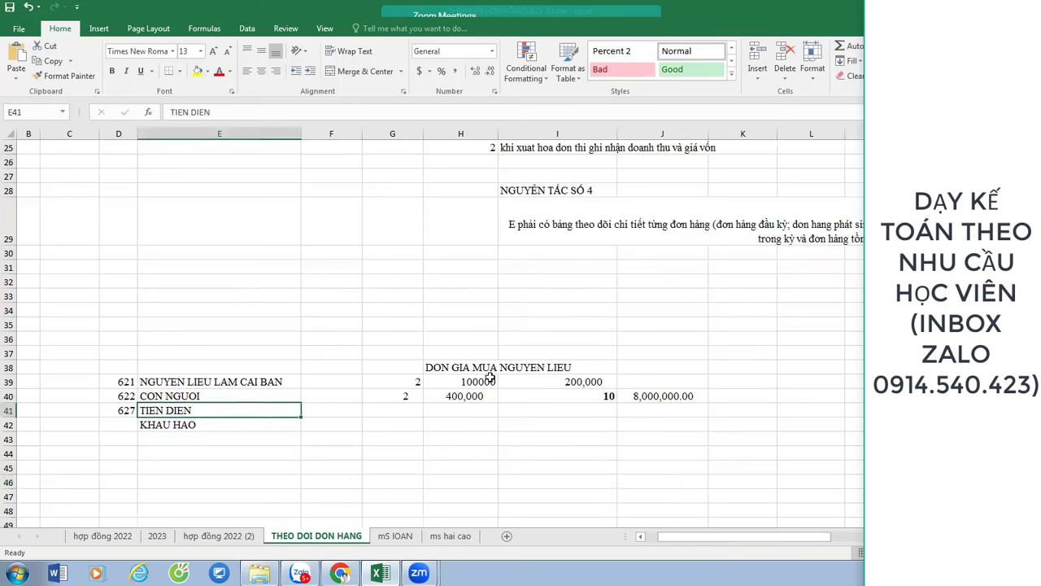
# - Colour the material cost in I39 and the labour cost in J40 red
pyautogui.click(591, 380)
pyautogui.keyDown('ctrl'); pyautogui.click(690, 396); pyautogui.keyUp('ctrl')
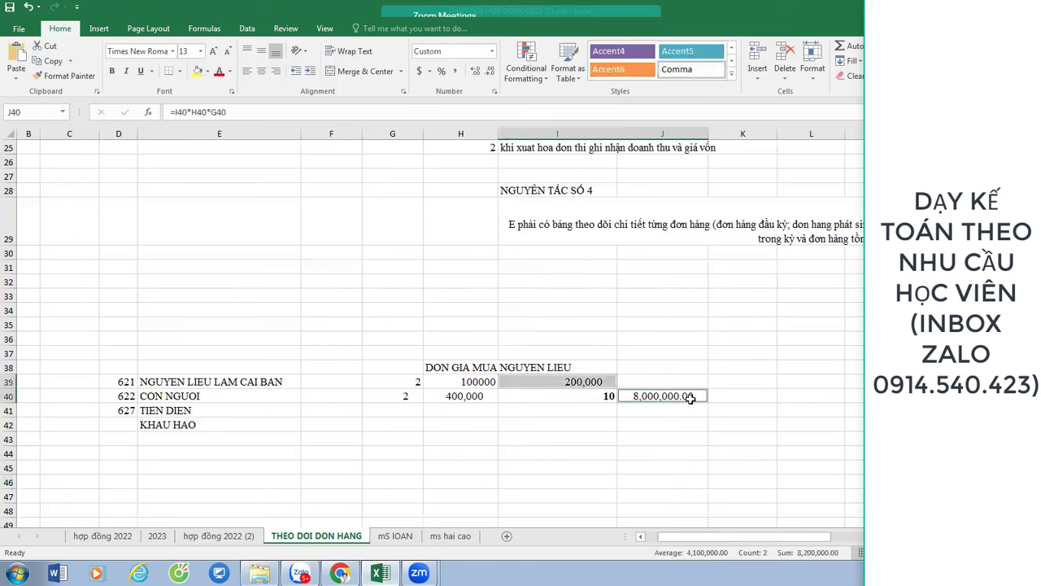
pyautogui.click(218, 71)
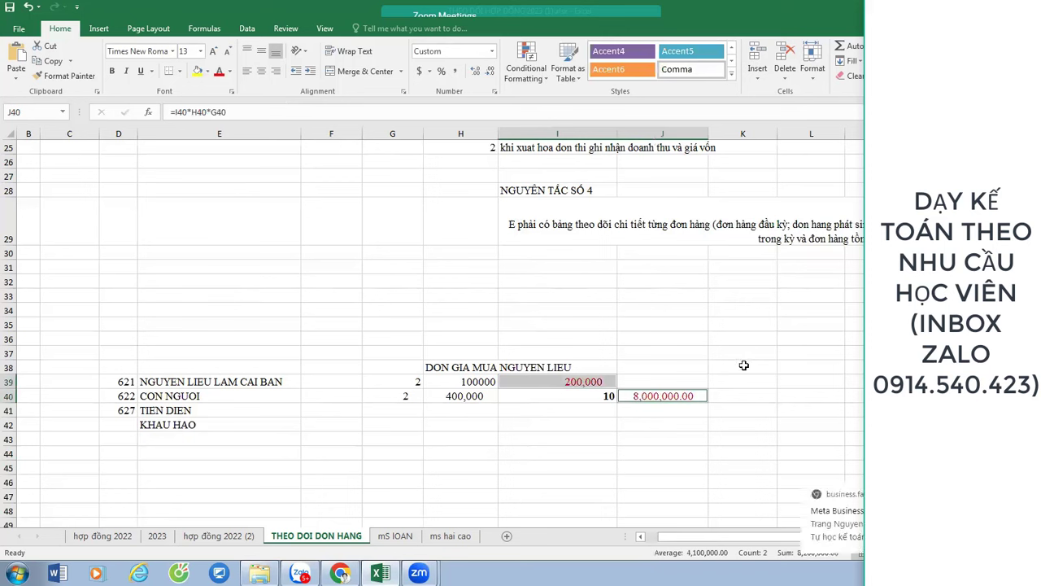
pyautogui.click(589, 382)
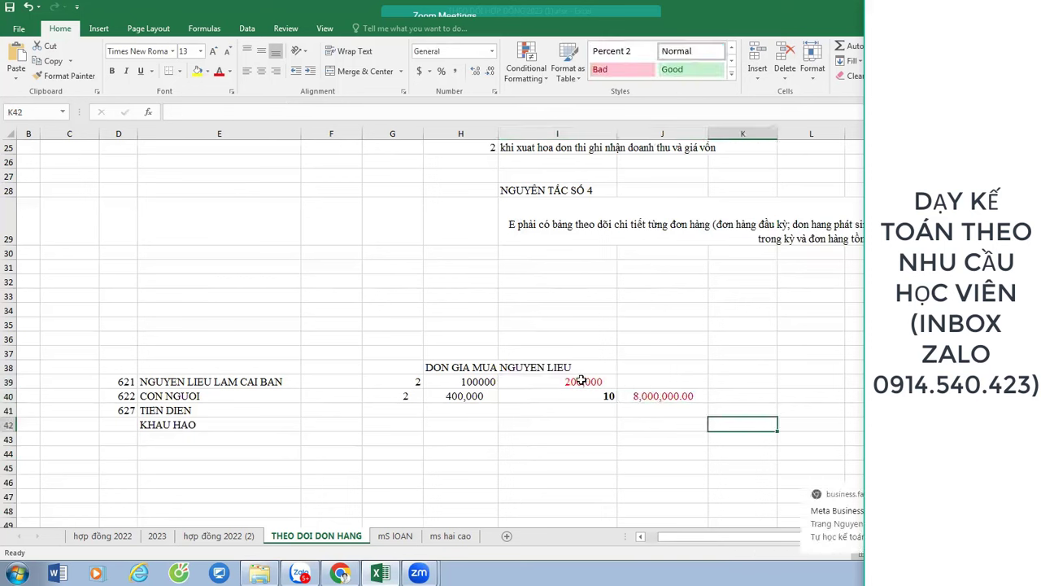
pyautogui.click(680, 396)
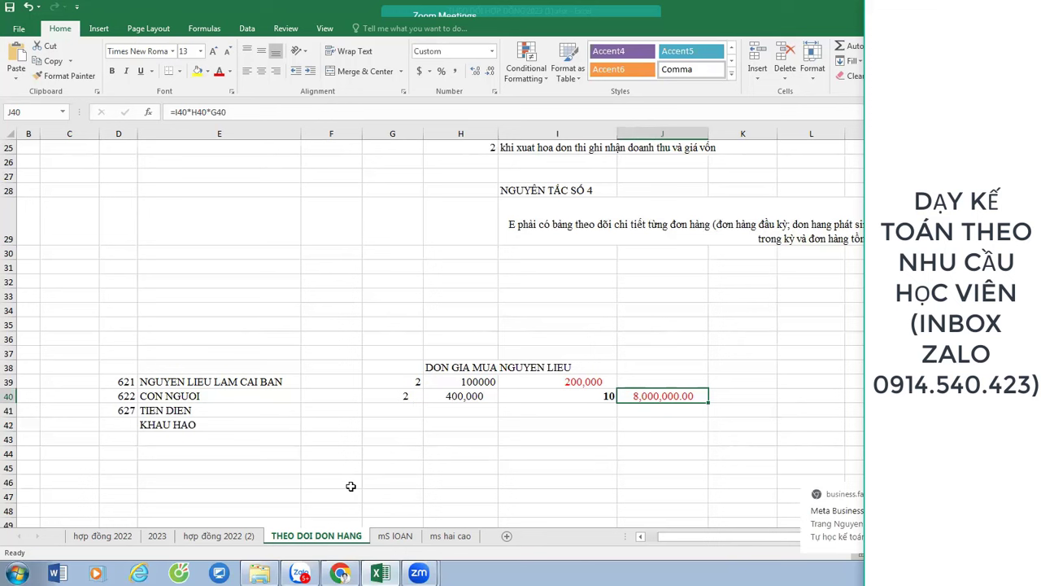
pyautogui.moveTo(207, 412); pyautogui.dragTo(221, 480)
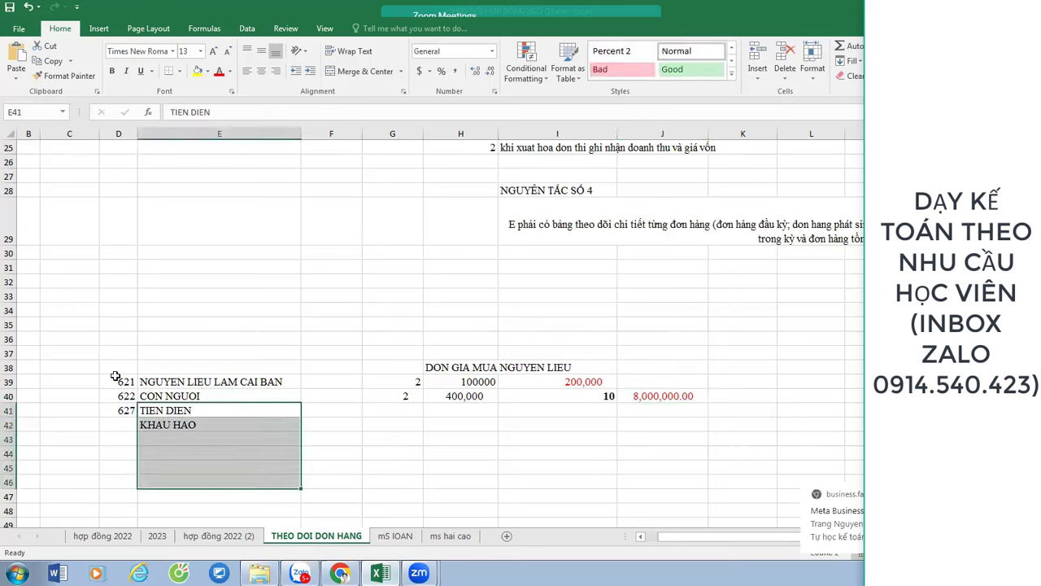
pyautogui.moveTo(115, 378); pyautogui.dragTo(128, 414)
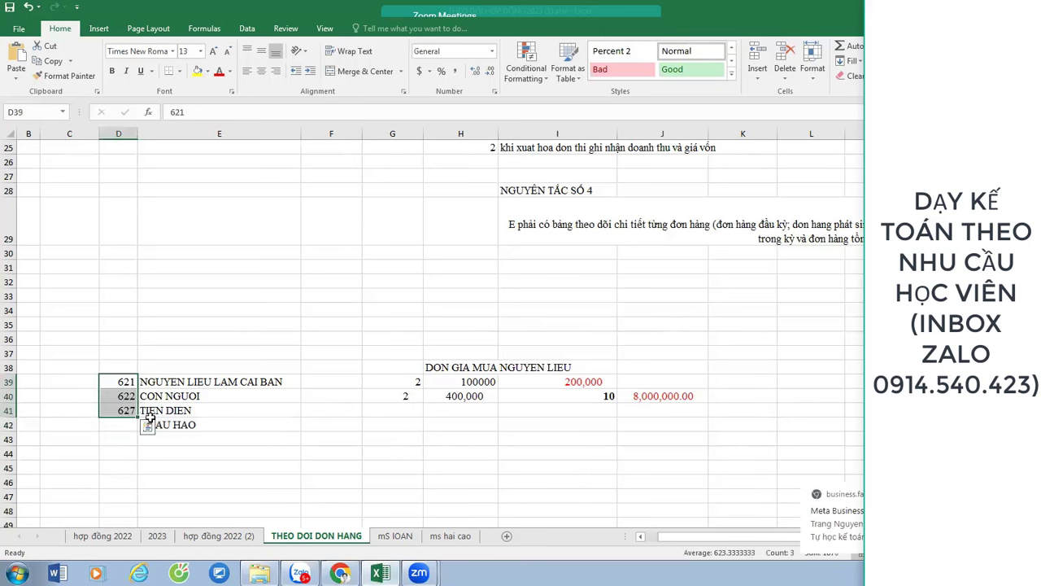
pyautogui.moveTo(223, 411); pyautogui.dragTo(221, 511)
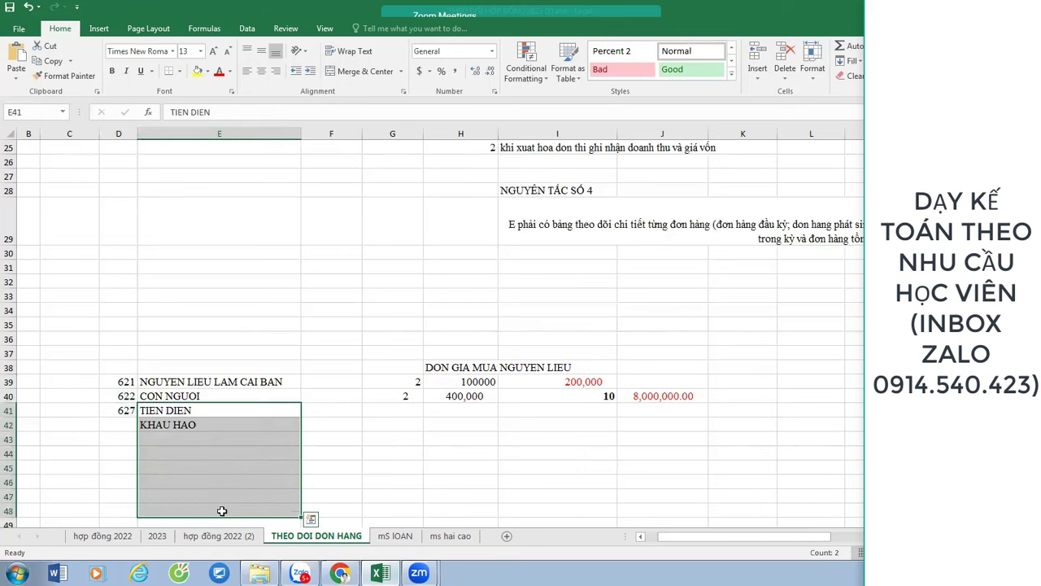
pyautogui.click(222, 422)
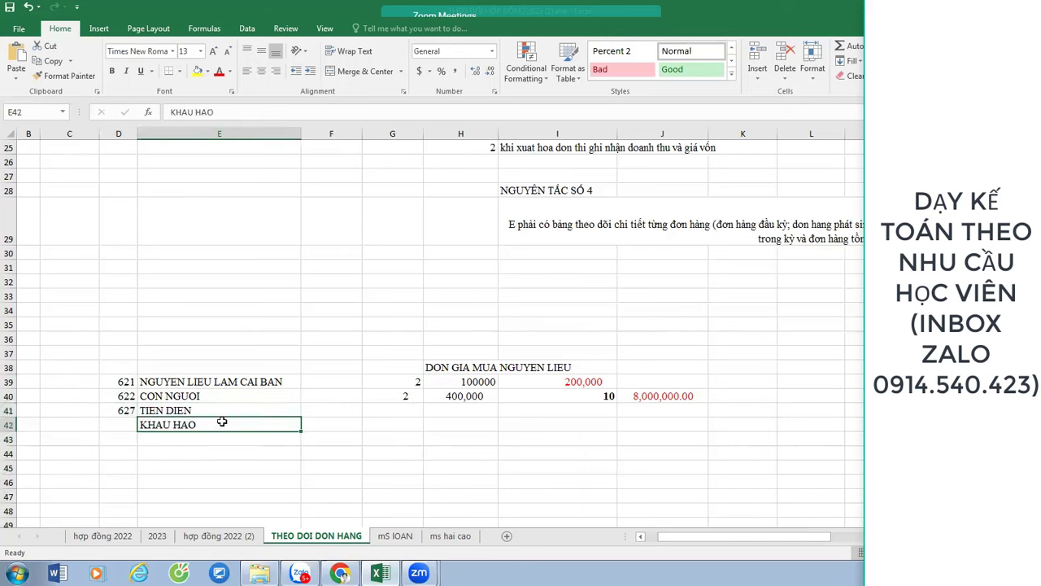
# - Fill the material and labour figures in G39:J40 yellow and label them DICH DANH in merged cells K39:L40
pyautogui.moveTo(655, 397); pyautogui.dragTo(399, 380)
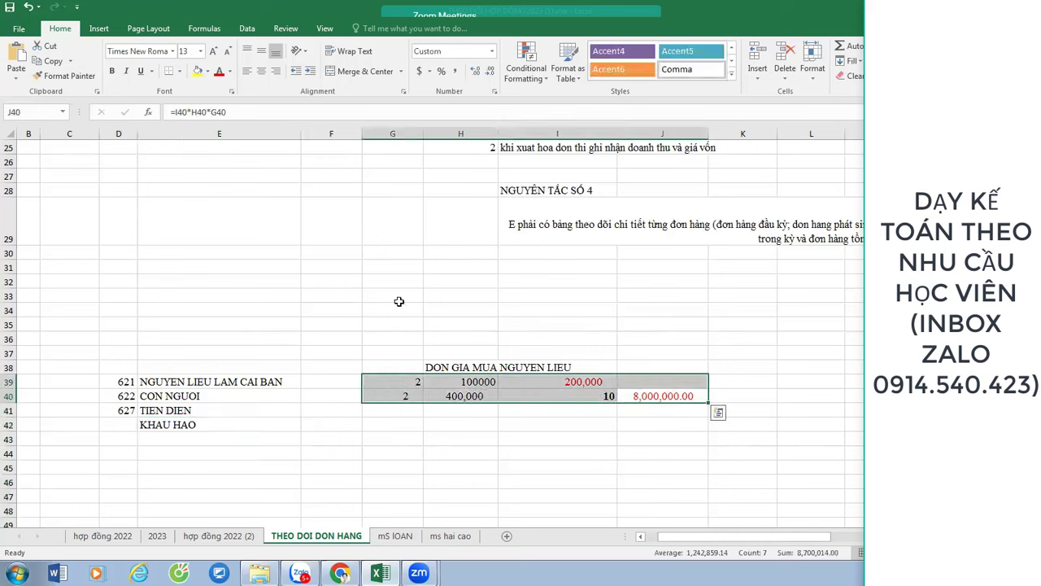
pyautogui.click(201, 75)
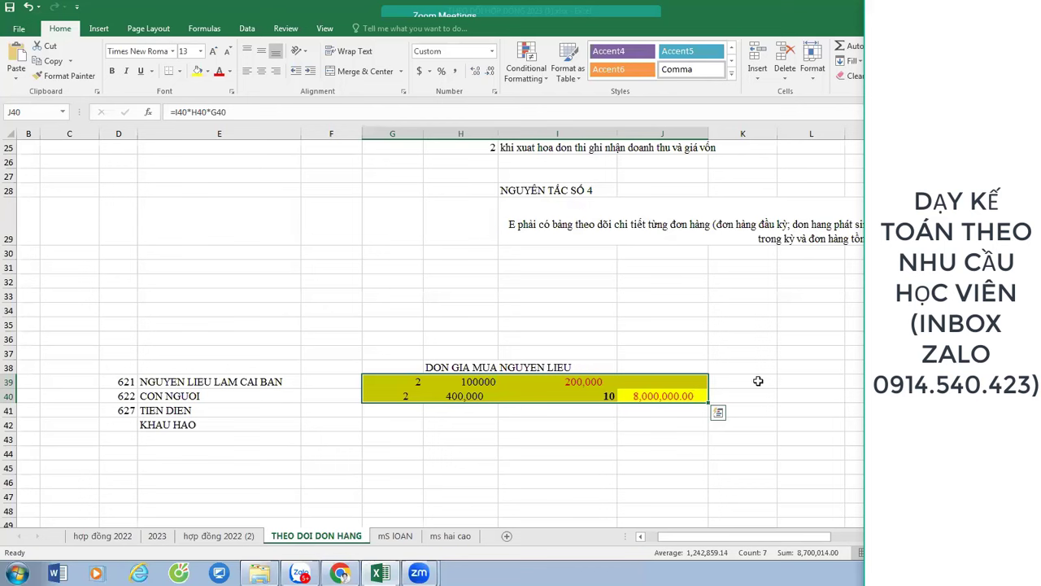
pyautogui.moveTo(758, 380); pyautogui.dragTo(828, 397)
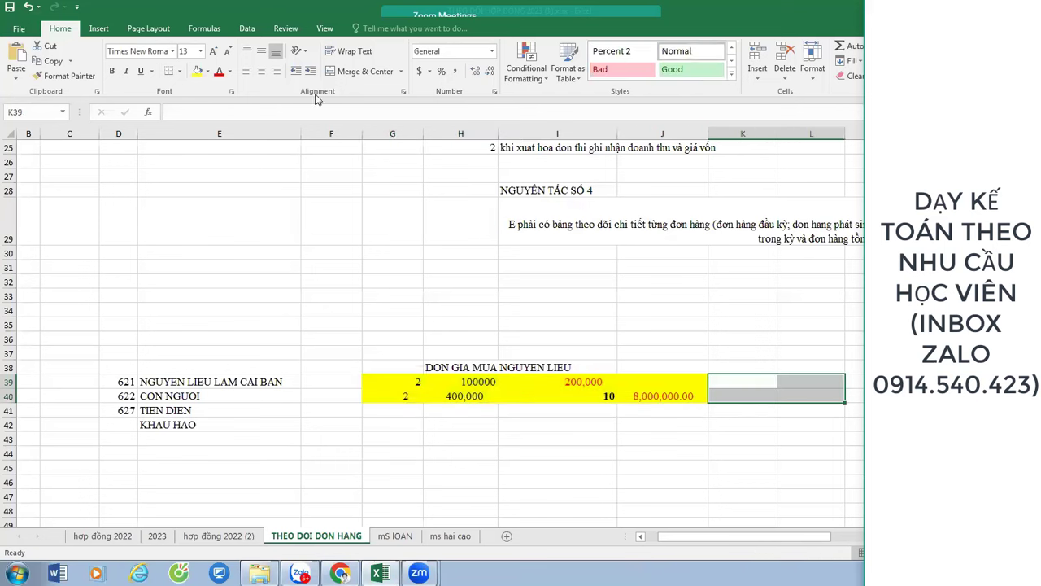
pyautogui.click(368, 71)
pyautogui.write('DICH DAN')
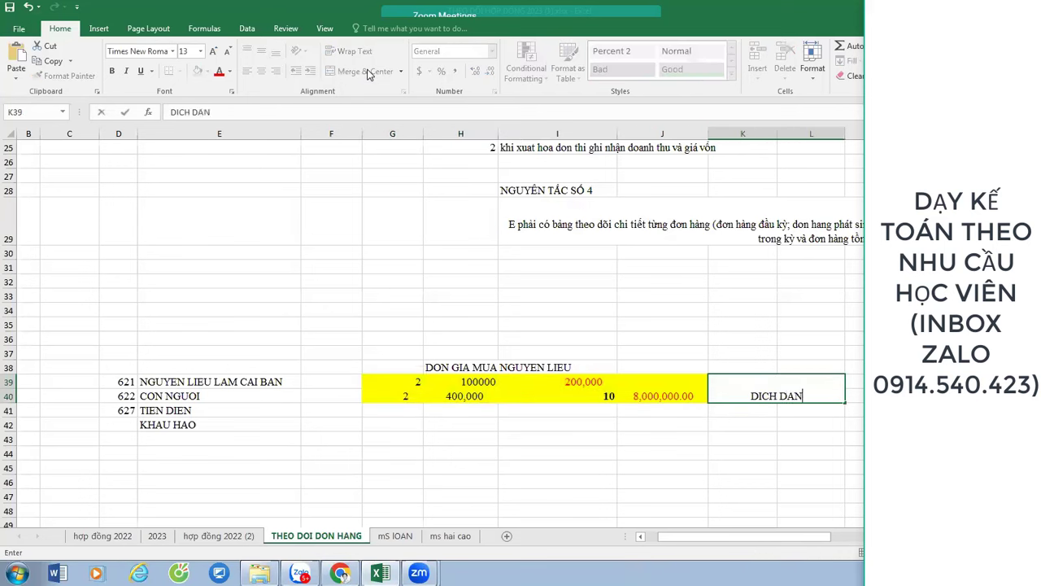
pyautogui.write('H')
pyautogui.press('Return')
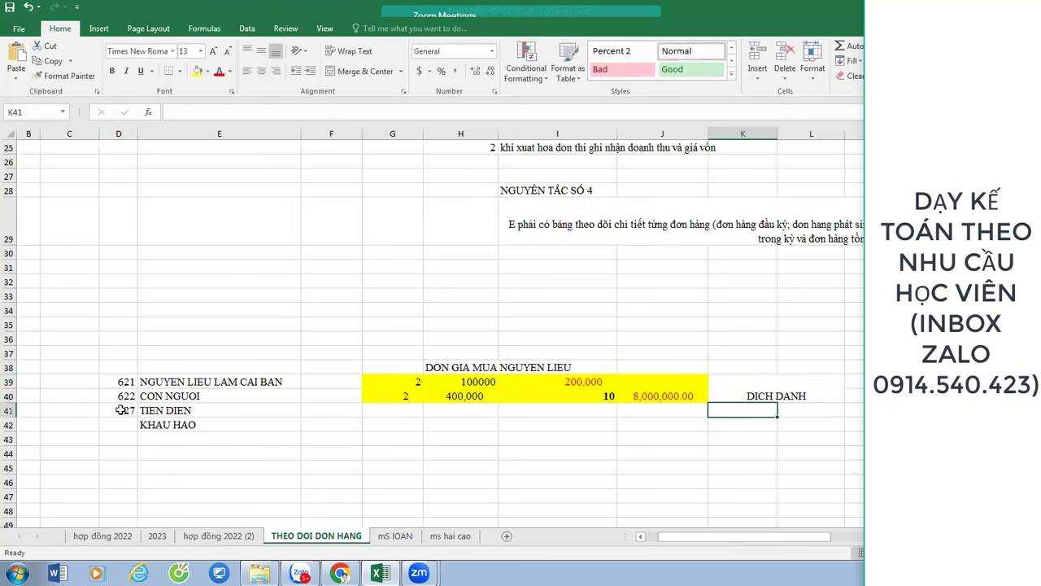
pyautogui.moveTo(120, 410); pyautogui.dragTo(217, 463)
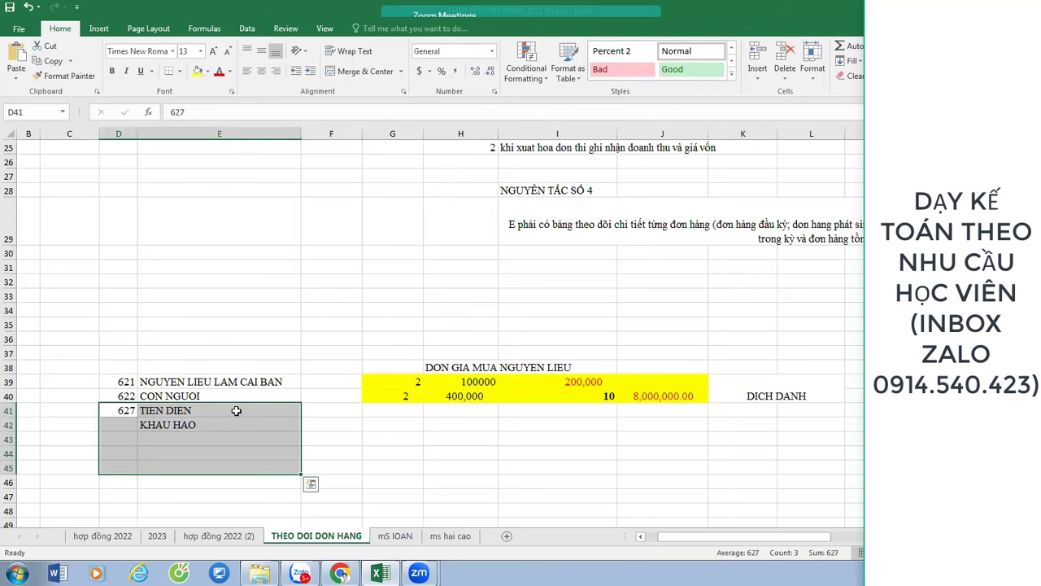
pyautogui.click(233, 409)
pyautogui.press('Down')
# - Enter 30000000 in J46 and format it with thousands separators and no decimal places
pyautogui.click(689, 479)
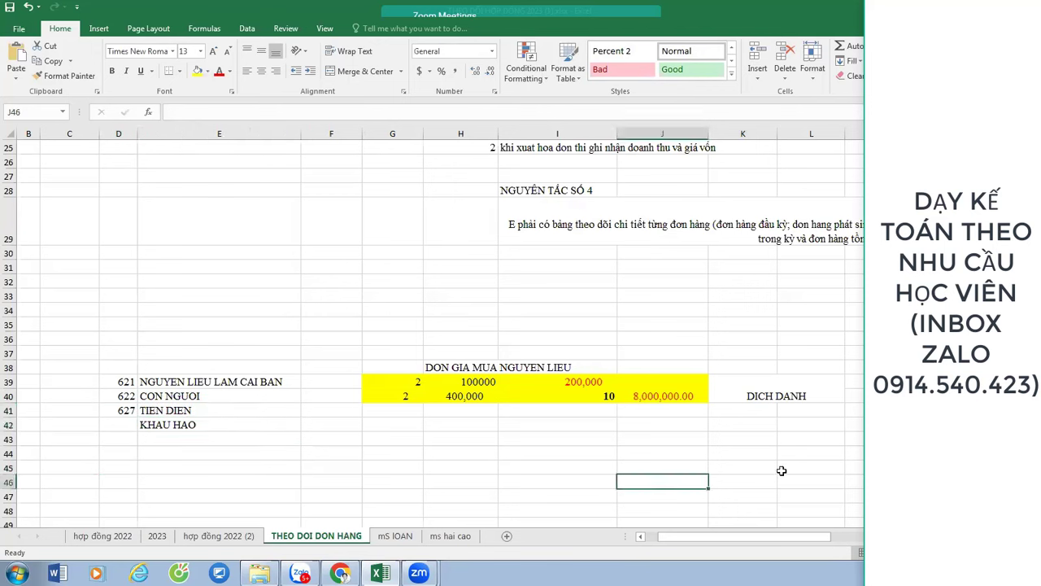
pyautogui.write('30000000')
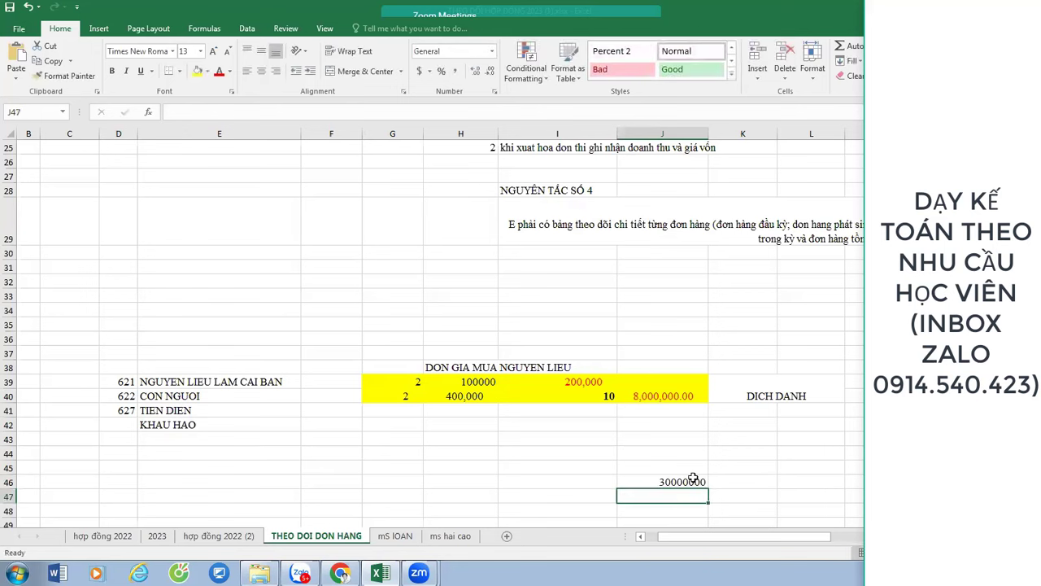
pyautogui.hotkey('ctrl', 'Return')
pyautogui.click(455, 71)
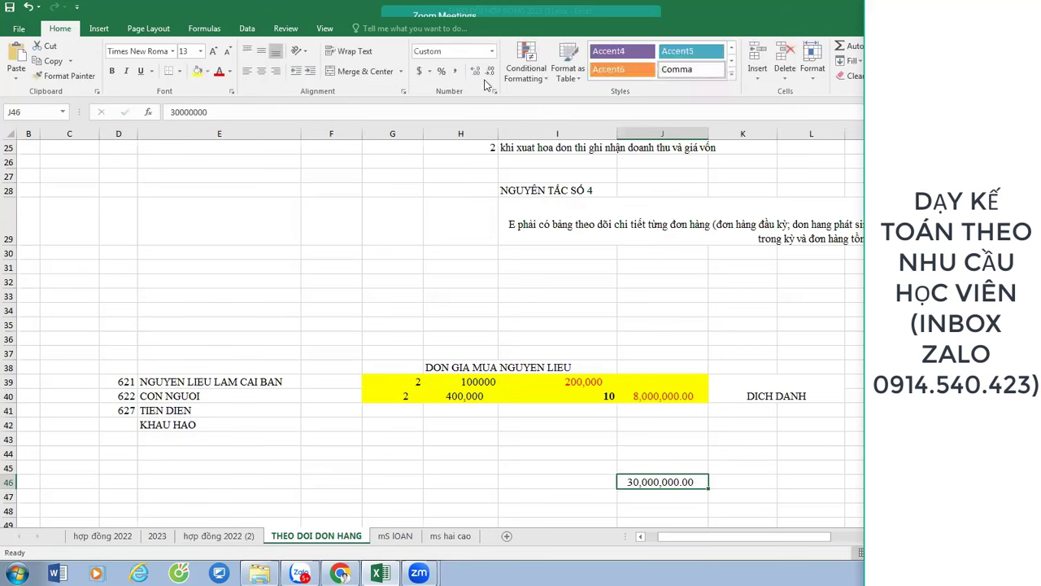
pyautogui.doubleClick(489, 75)
# - Enter the heading 10 DON HANG in E33 above the cost breakdown
pyautogui.click(241, 295)
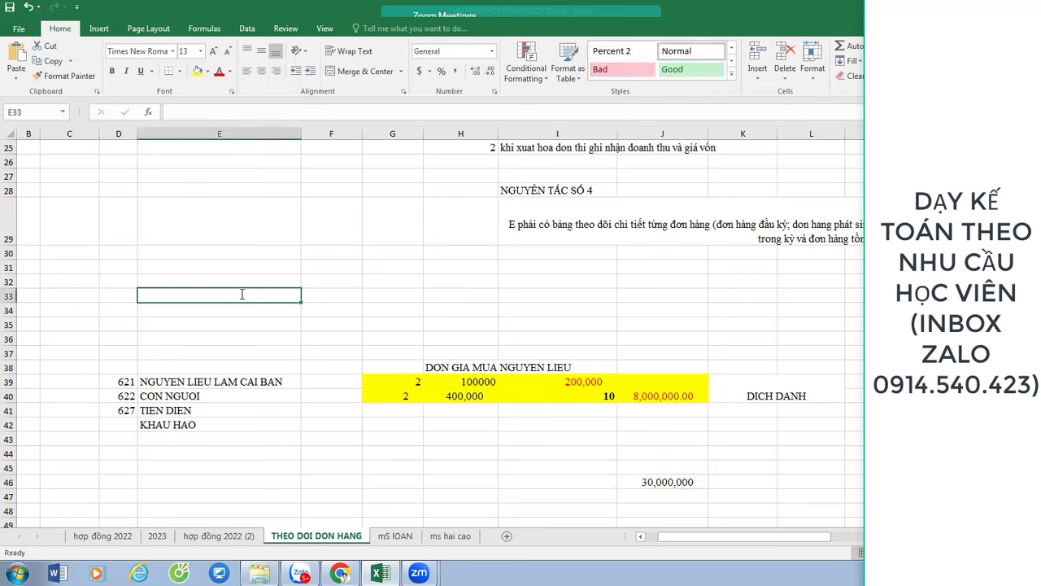
pyautogui.write('10 DON')
pyautogui.press('BackSpace')
pyautogui.write('N')
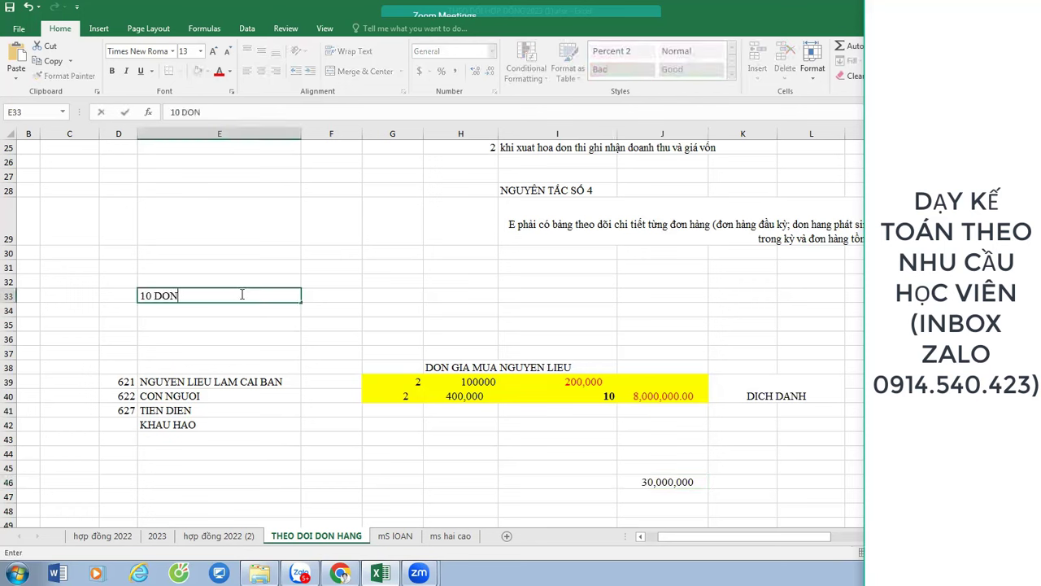
pyautogui.write(' HANG')
pyautogui.click(237, 324)
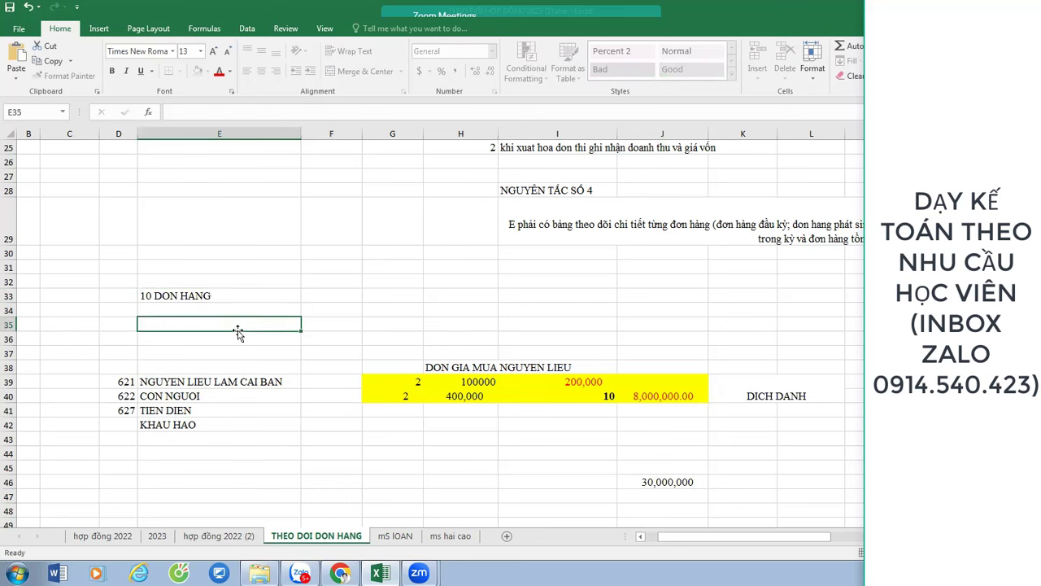
pyautogui.click(244, 291)
pyautogui.click(672, 481)
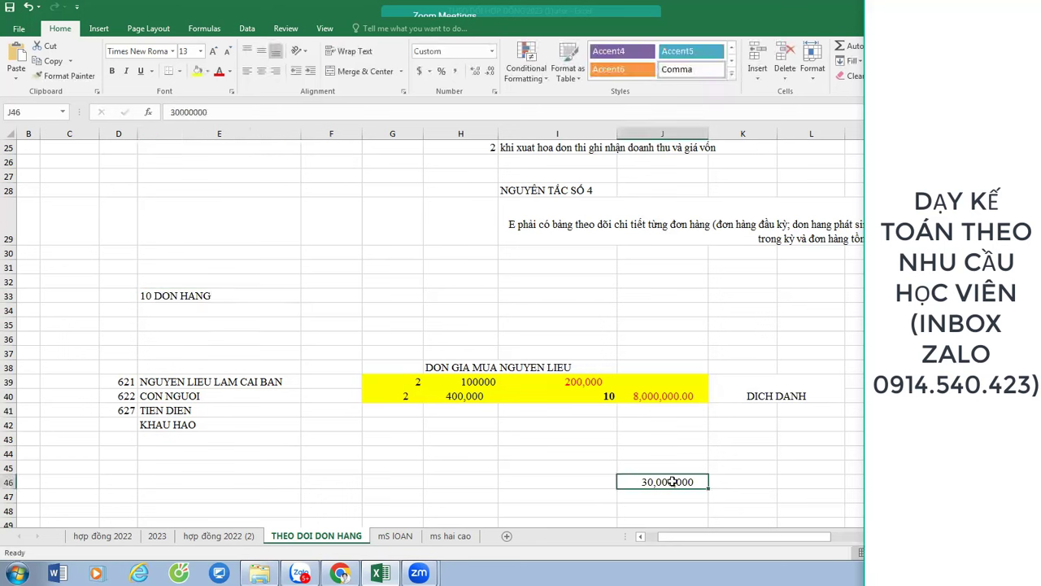
pyautogui.click(204, 294)
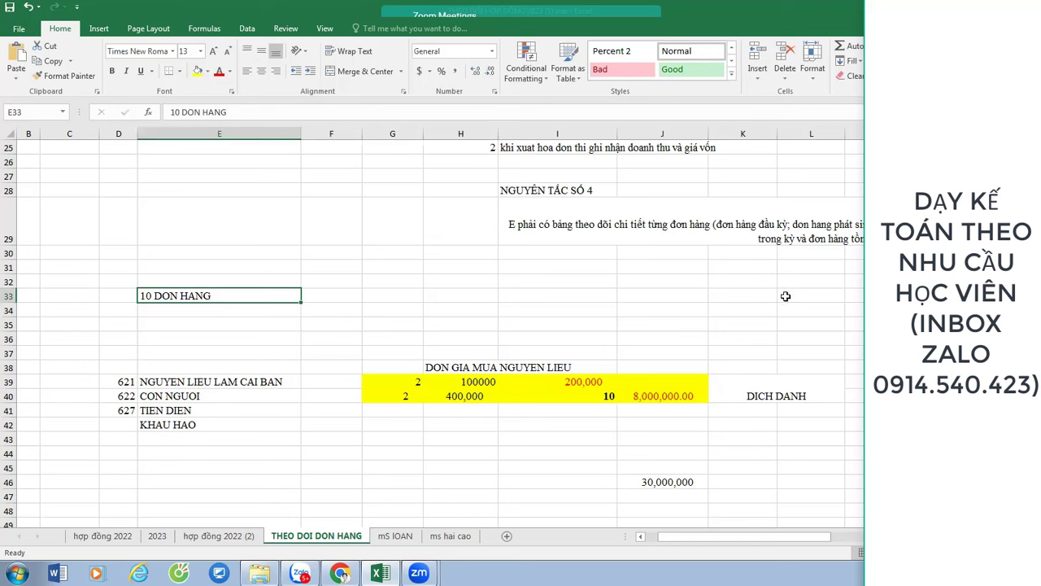
# - Number the orders 1, 2 and 3 in E34:E36 under the 10 DON HANG heading
pyautogui.click(253, 312)
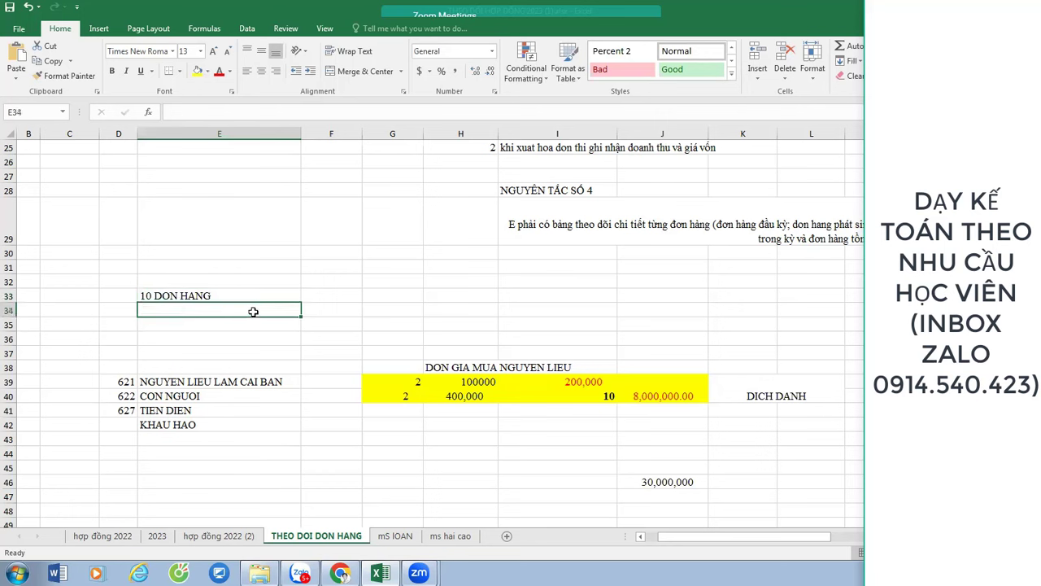
pyautogui.write('1')
pyautogui.press('Return')
pyautogui.write('2')
pyautogui.press('Return')
pyautogui.write('3')
pyautogui.press('Up')
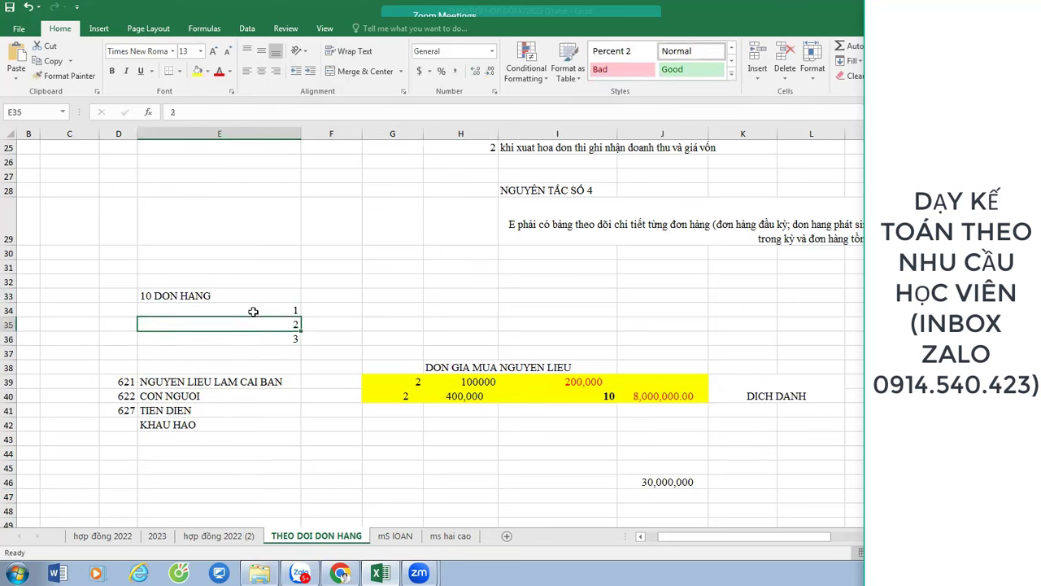
# - Enter the order amounts 50000000, 60000 and 70000000 for orders 1 to 3 in F34:F36
pyautogui.press('Up')
pyautogui.press('Right')
pyautogui.write('50000')
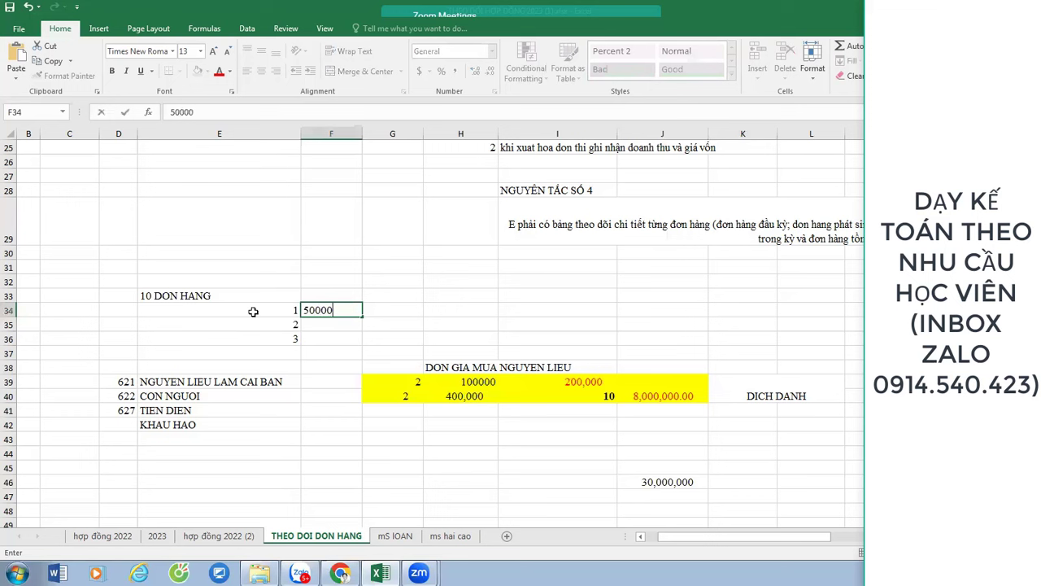
pyautogui.write('0000')
pyautogui.press('Return')
pyautogui.write('60000')
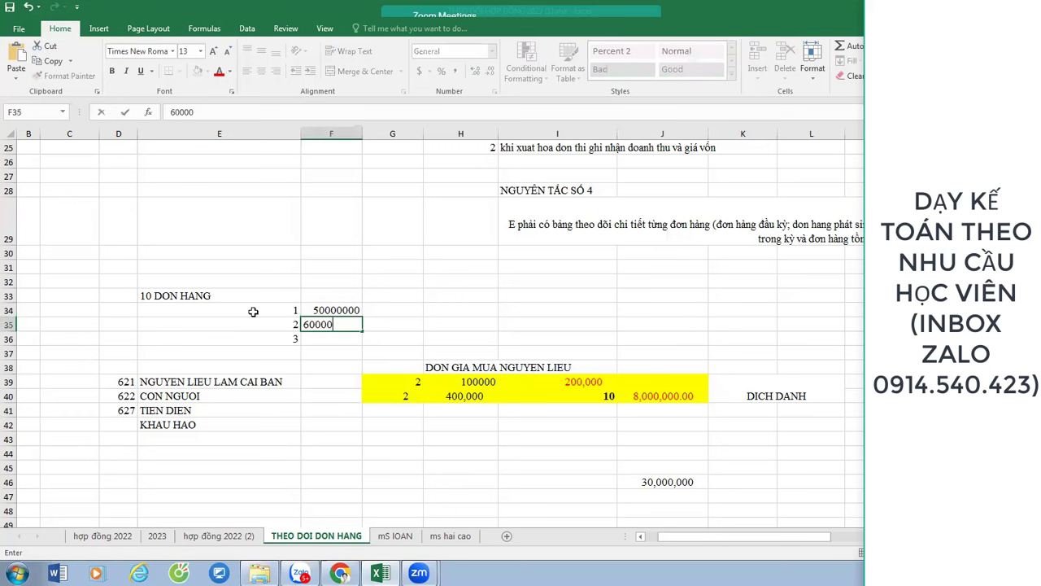
pyautogui.press('Return')
pyautogui.write('70000000')
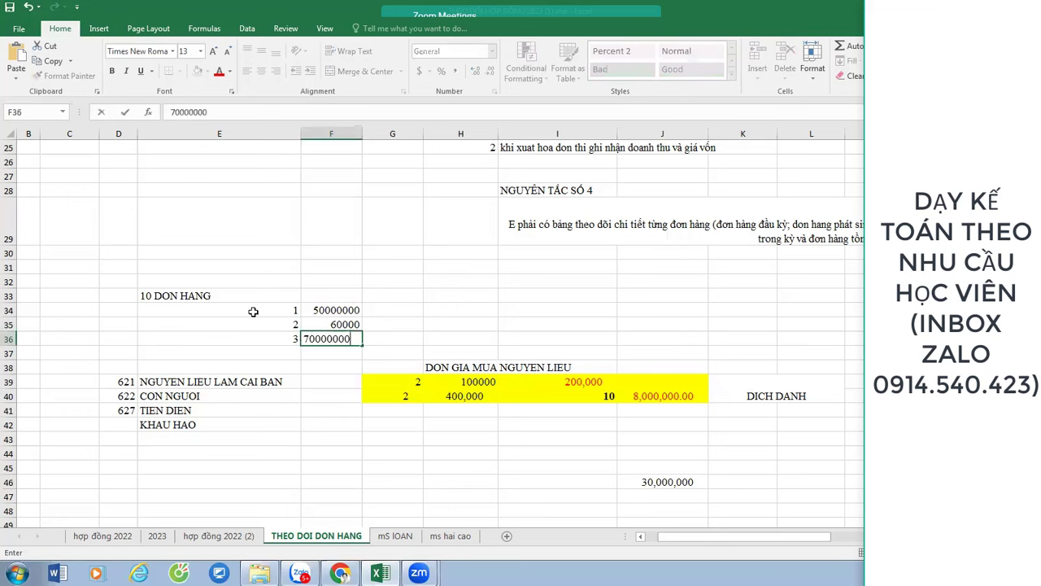
# - Format the order amounts in F34:F36 with thousands separators and no decimal places
pyautogui.press('Up')
pyautogui.press('Up')
pyautogui.hotkey('shift', 'Down')
pyautogui.hotkey('shift', 'Down')
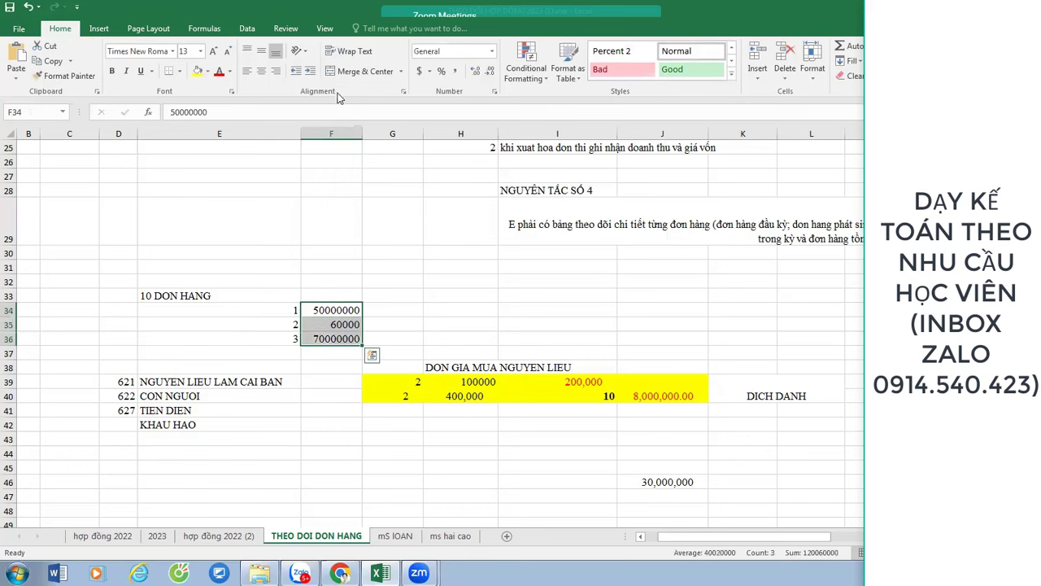
pyautogui.click(458, 72)
pyautogui.click(491, 72)
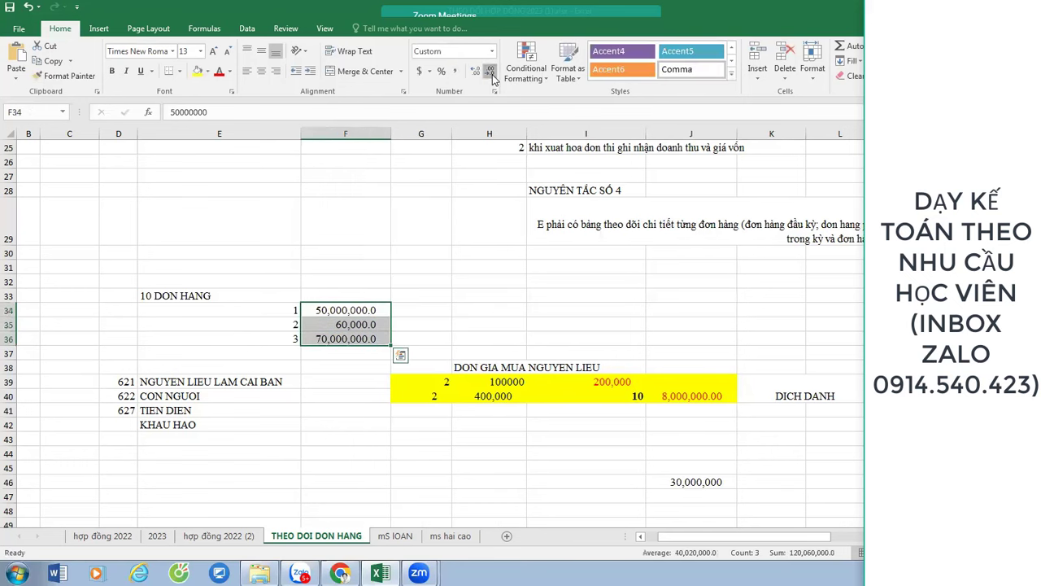
pyautogui.click(491, 71)
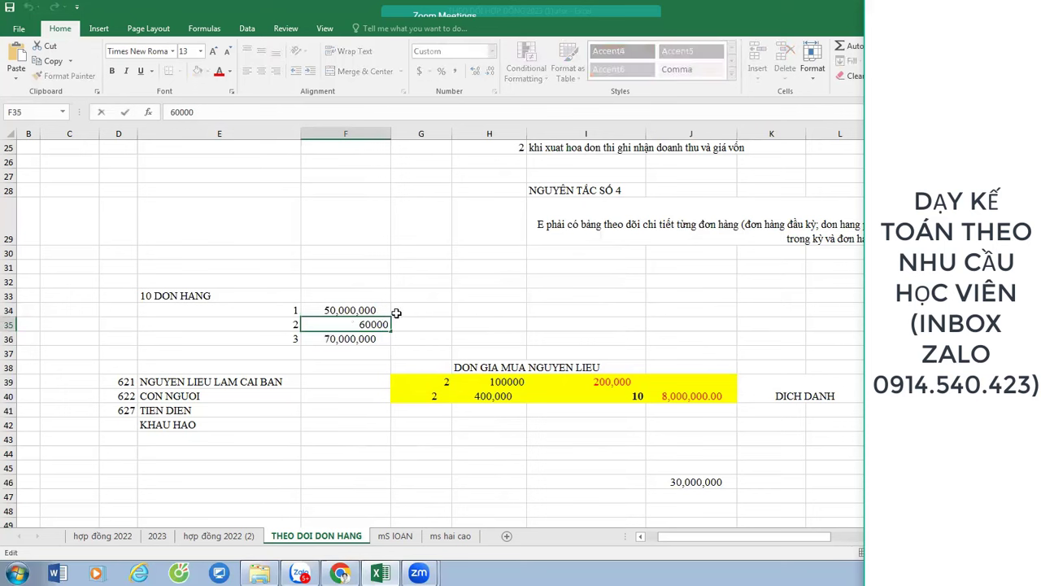
# - Correct the amount of order 2 in F35 to 60,000,000
pyautogui.write('00')
pyautogui.press('Return')
pyautogui.press('Return')
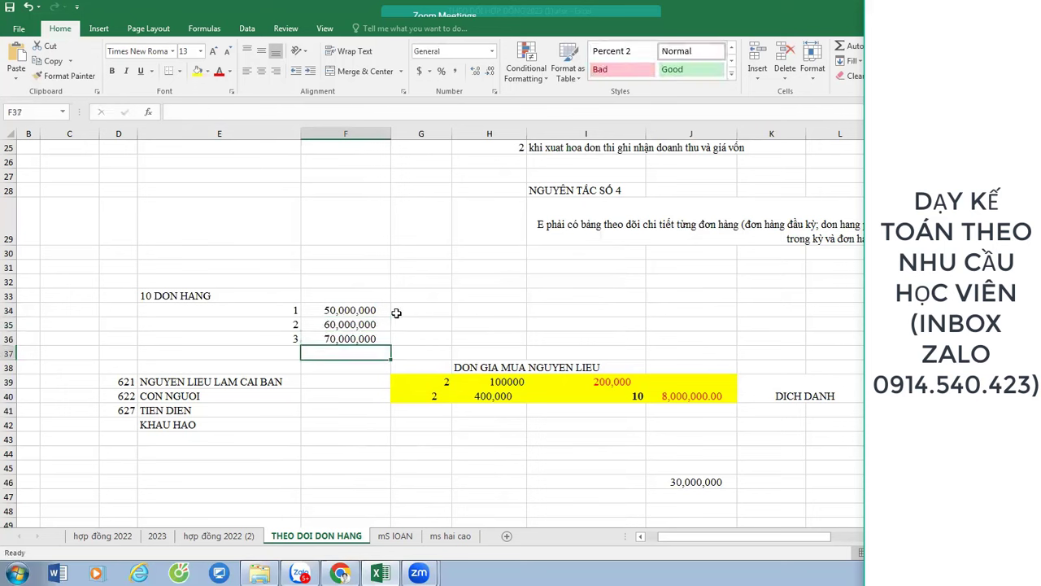
# - Total the three order amounts in F37 with a SUM of F34:F36
pyautogui.write('=SUM(0')
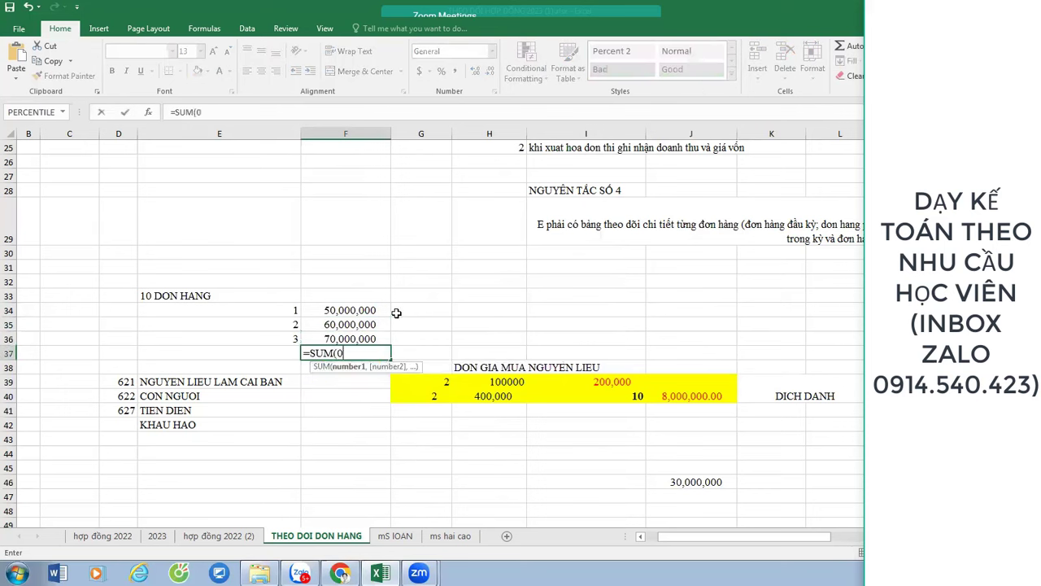
pyautogui.press('Up')
pyautogui.hotkey('shift', 'Up')
pyautogui.hotkey('shift', 'Up')
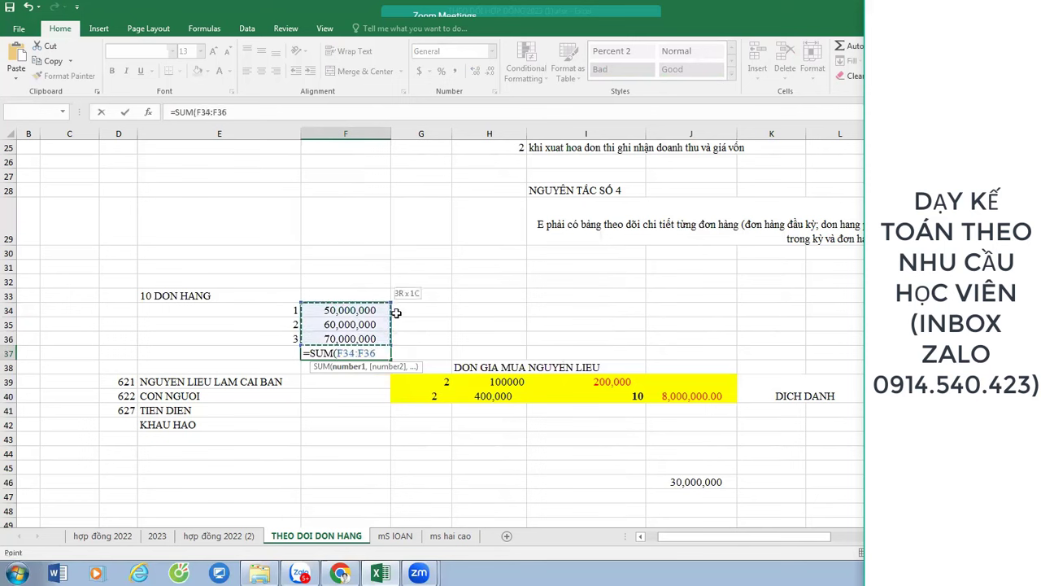
pyautogui.write(')')
pyautogui.press('Return')
# - Enter the heading TY LE in G33 and calculate order 1's share in G34 with =F34/$F$37
pyautogui.click(429, 299)
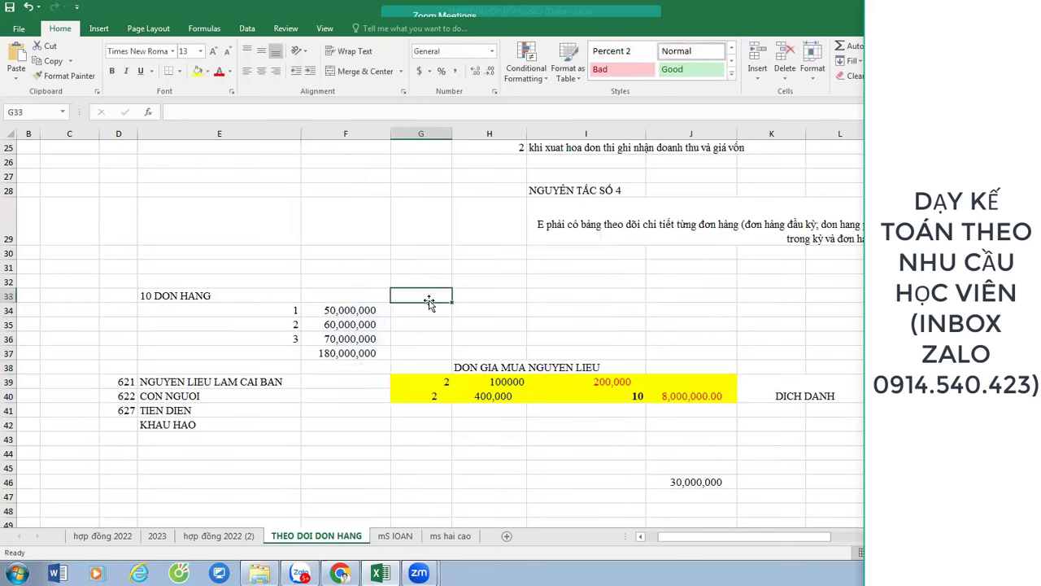
pyautogui.write('TY LE')
pyautogui.press('Return')
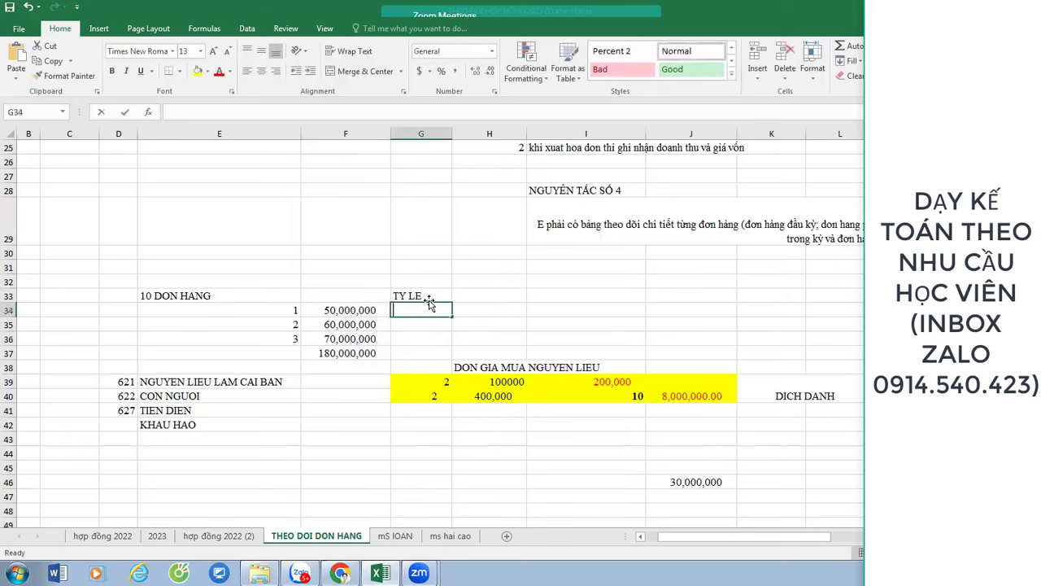
pyautogui.write('=')
pyautogui.press('Left')
pyautogui.write('/')
pyautogui.press('Down')
pyautogui.press('Down')
pyautogui.press('Down')
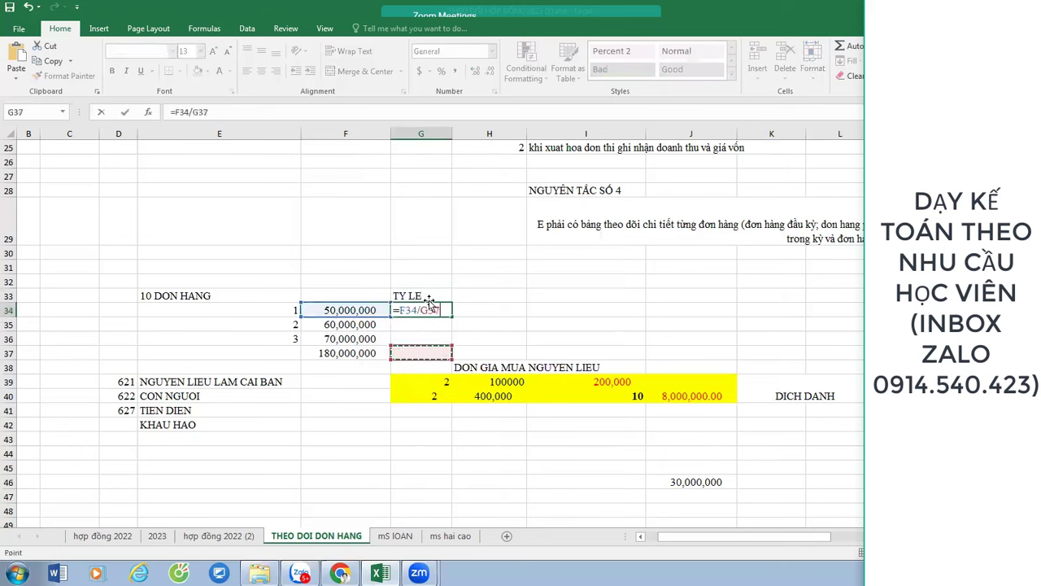
pyautogui.press('Left')
pyautogui.press('F4')
pyautogui.hotkey('ctrl', 'Return')
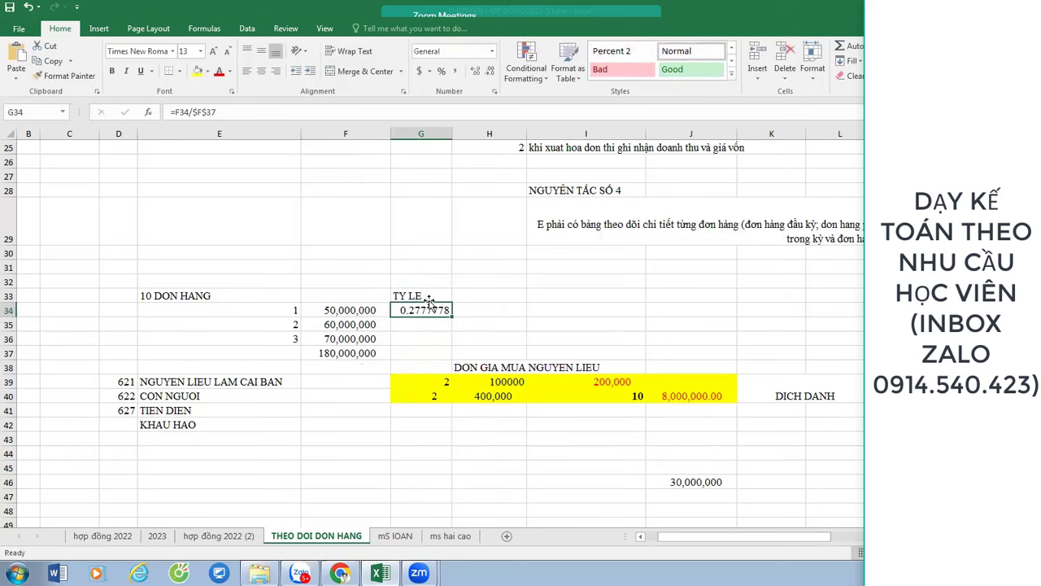
# - Copy the share formula from G34 down to G36 and the total formula from F37 into G37
pyautogui.hotkey('ctrl', 'c')
pyautogui.hotkey('shift', 'Down')
pyautogui.hotkey('shift', 'Down')
pyautogui.hotkey('ctrl', 'v')
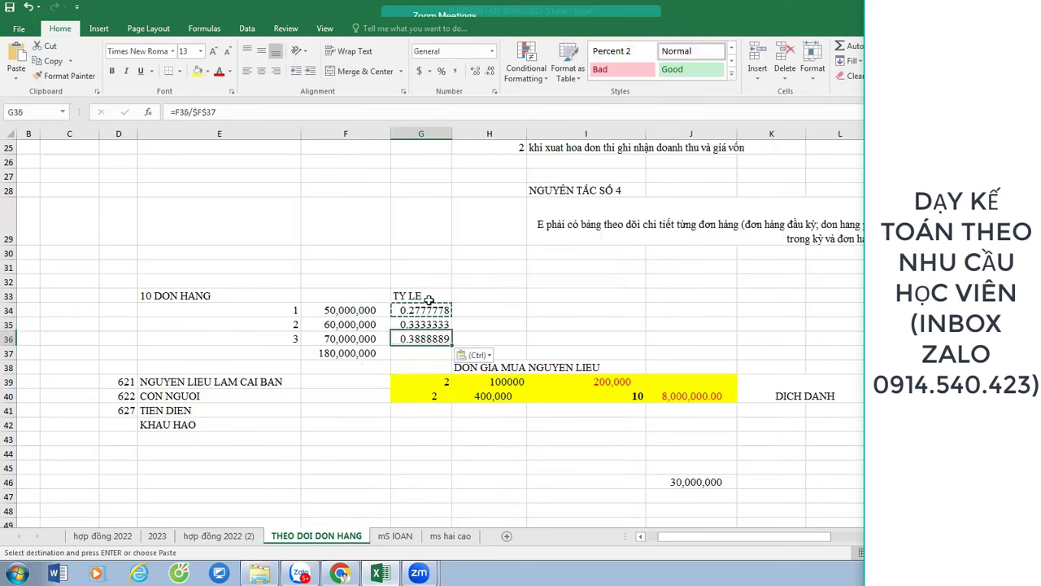
pyautogui.press('Down')
pyautogui.press('Left')
pyautogui.hotkey('ctrl', 'c')
pyautogui.press('Right')
pyautogui.hotkey('ctrl', 'v')
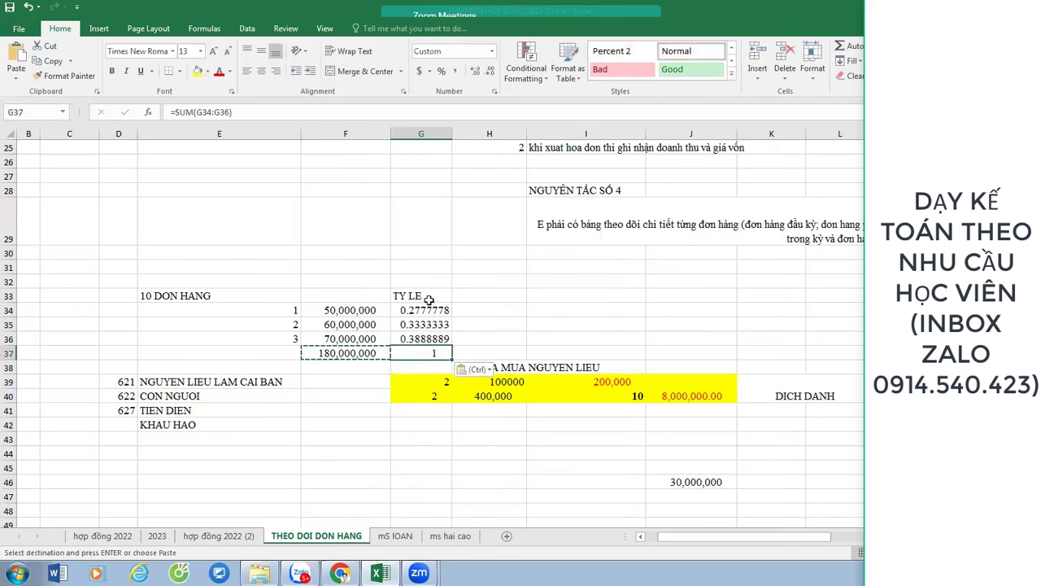
# - Format the shares in G34:G36 and their total in G37 as percentages
pyautogui.press('Up')
pyautogui.press('Up')
pyautogui.press('Up')
pyautogui.hotkey('shift', 'Down')
pyautogui.hotkey('shift', 'Down')
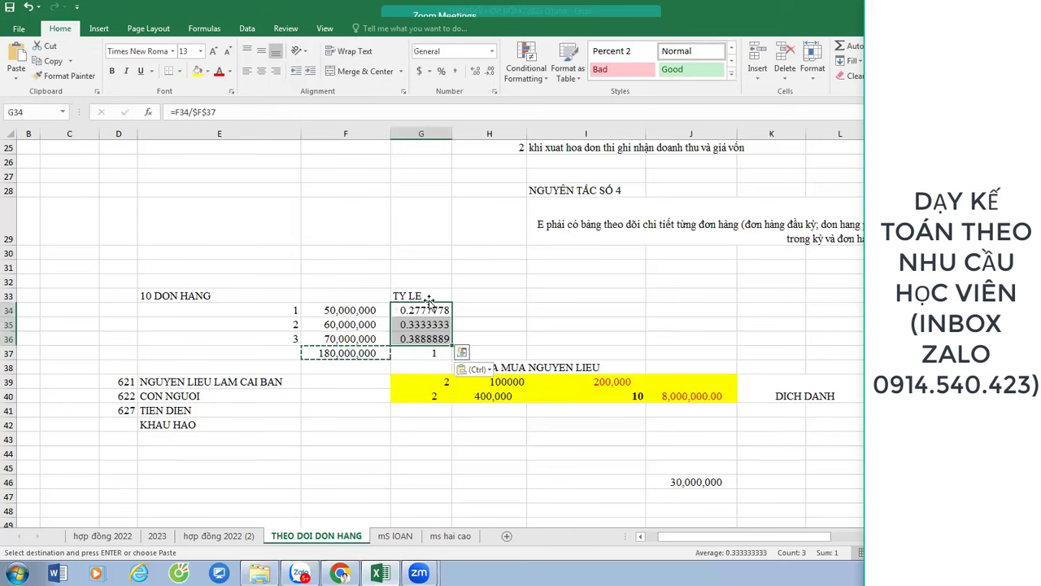
pyautogui.click(441, 74)
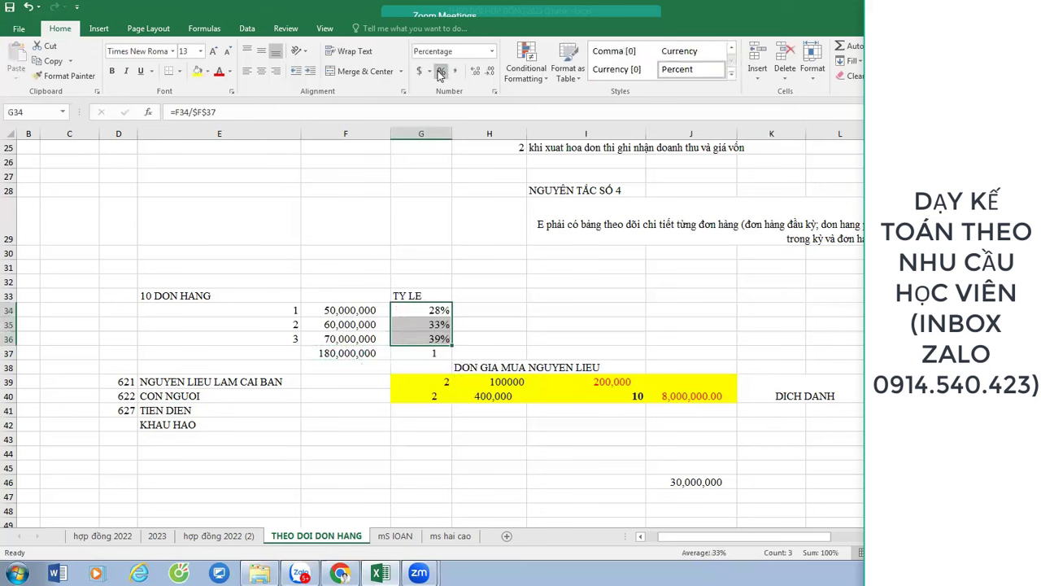
pyautogui.click(433, 350)
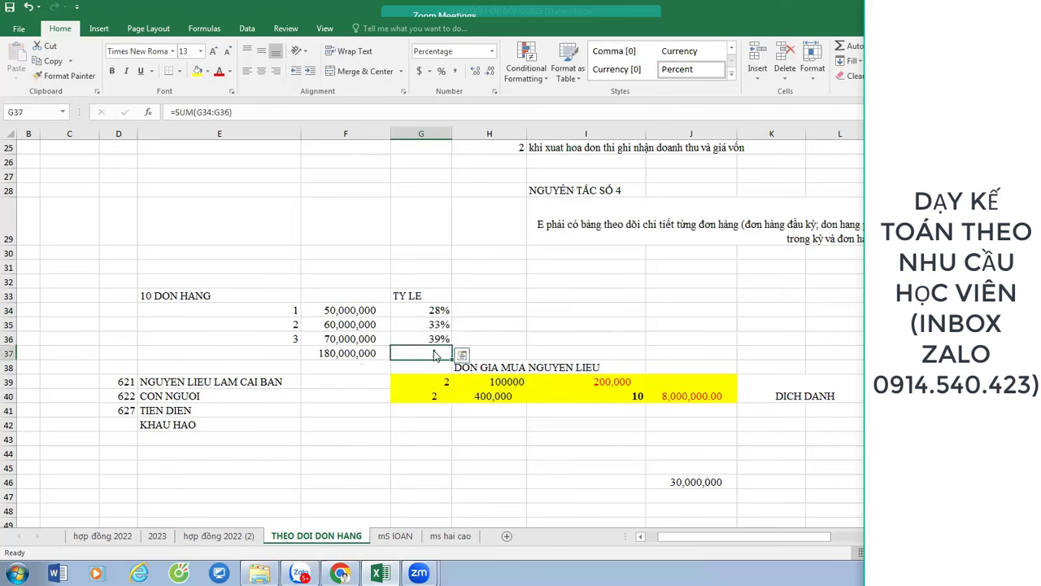
pyautogui.click(441, 71)
pyautogui.click(522, 338)
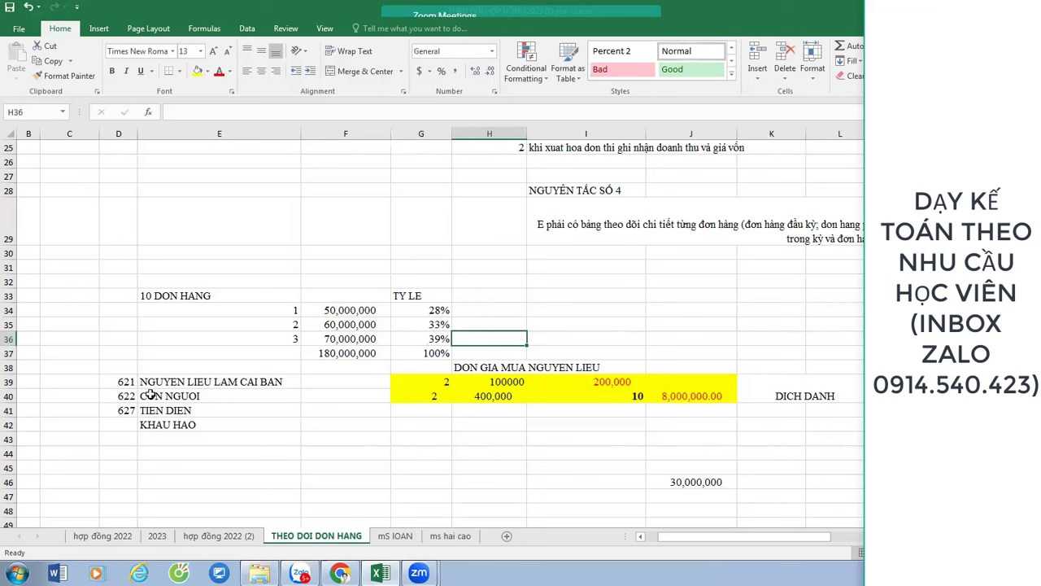
# - Make the account code 621 in D39 bold
pyautogui.click(125, 381)
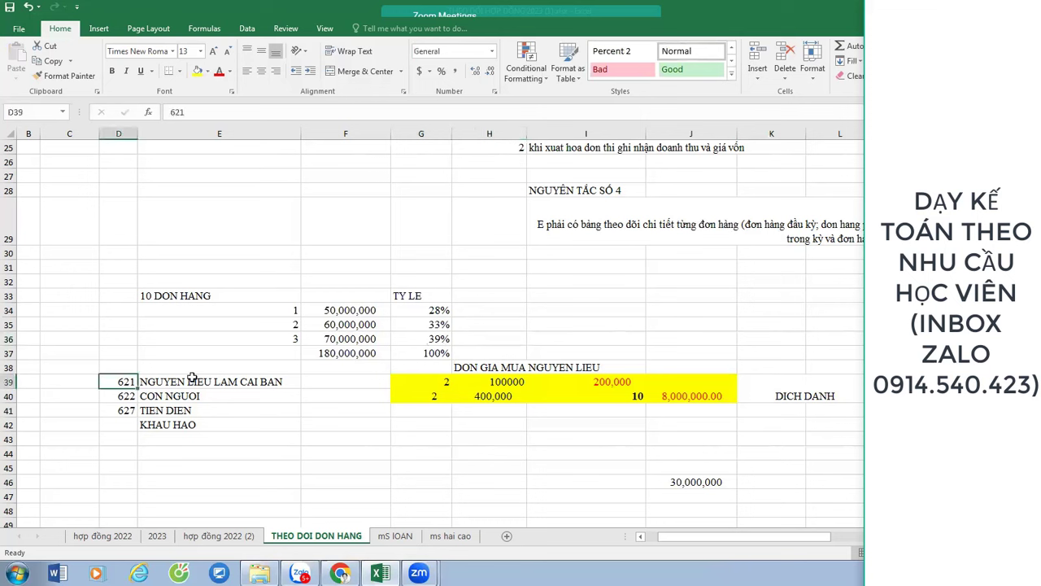
pyautogui.hotkey('ctrl', 'b')
pyautogui.click(794, 383)
pyautogui.click(773, 365)
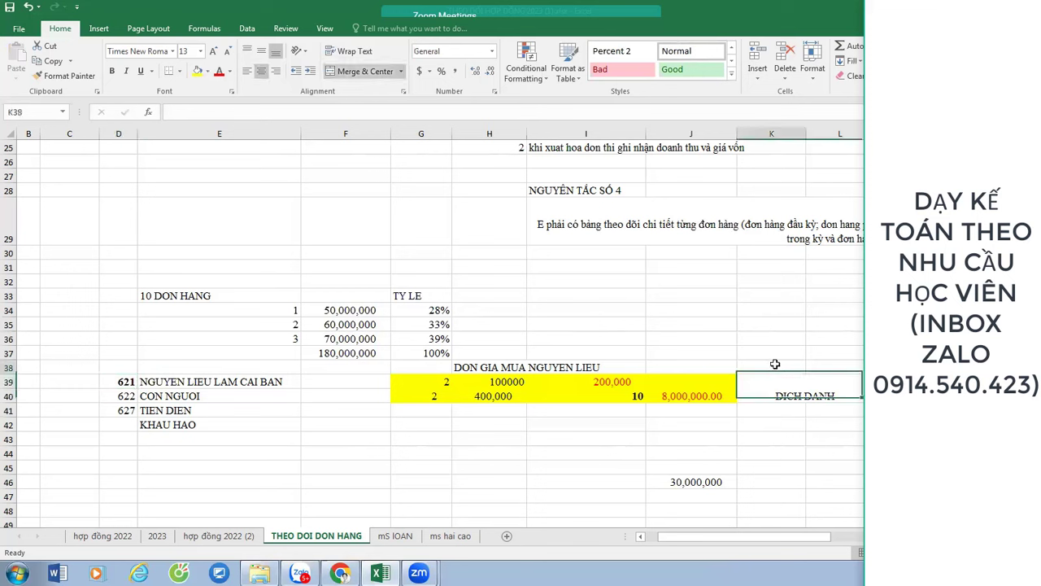
pyautogui.click(606, 384)
# - Enter DINH MUC TIEU HAO NGUYEN VAT LIEU *DON GIÁ NGUYEN VAT LIEU in C39 and widen column C to show more of it
pyautogui.click(80, 380)
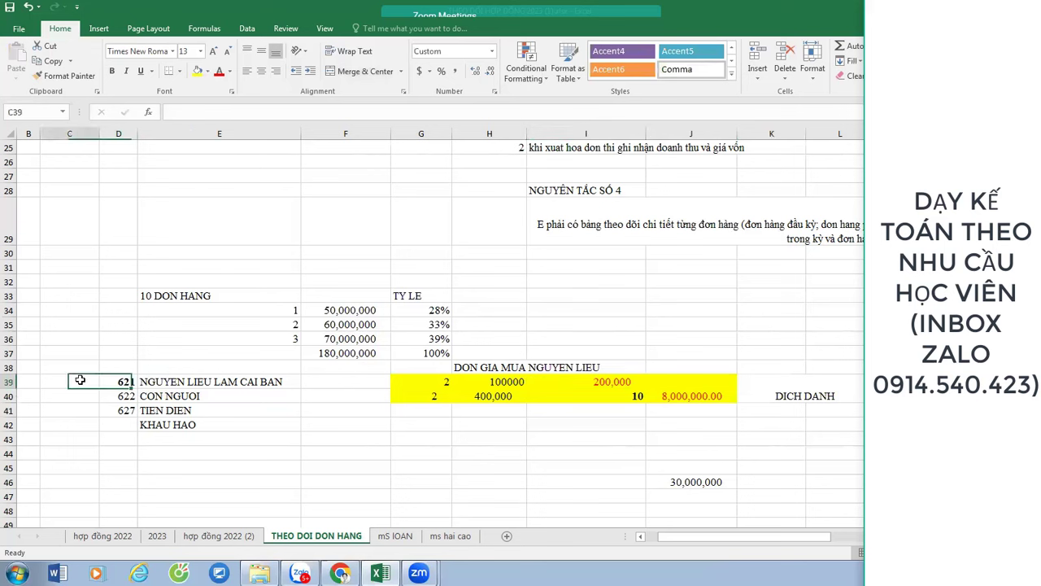
pyautogui.write('DINH M')
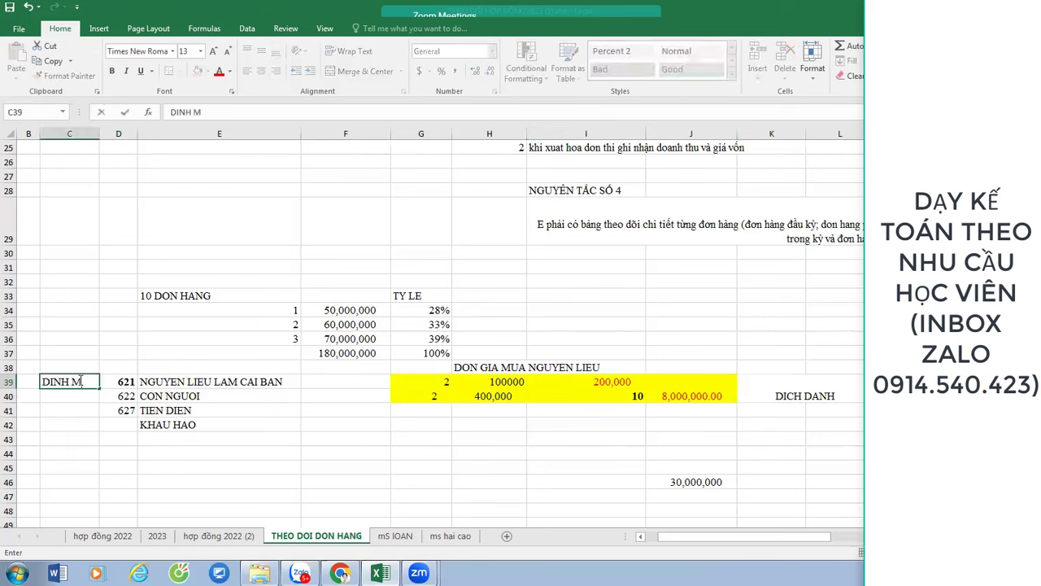
pyautogui.write('UC TIEU HAO NGUYE')
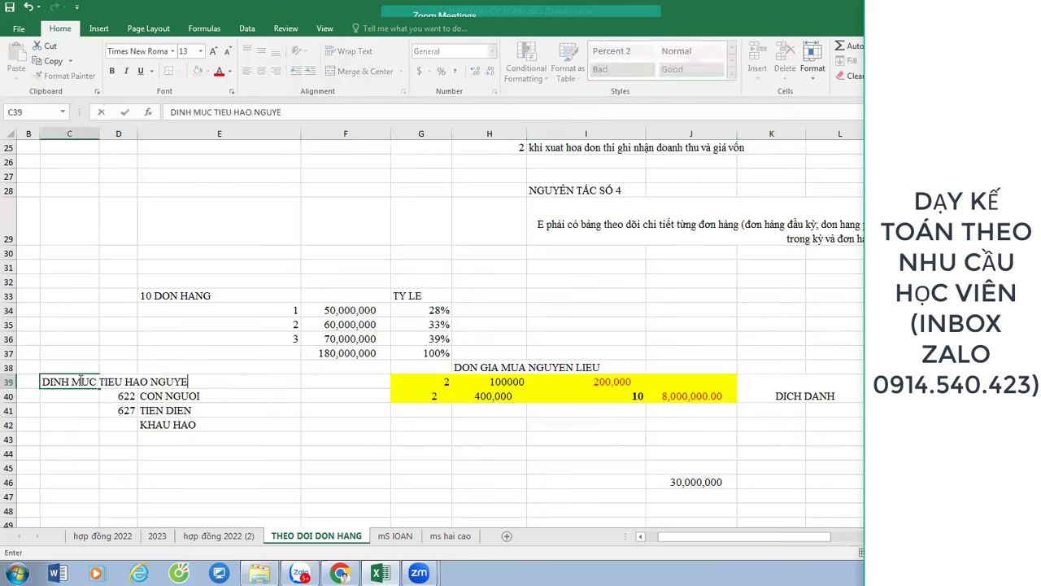
pyautogui.write('N VAT LIEU *DON G')
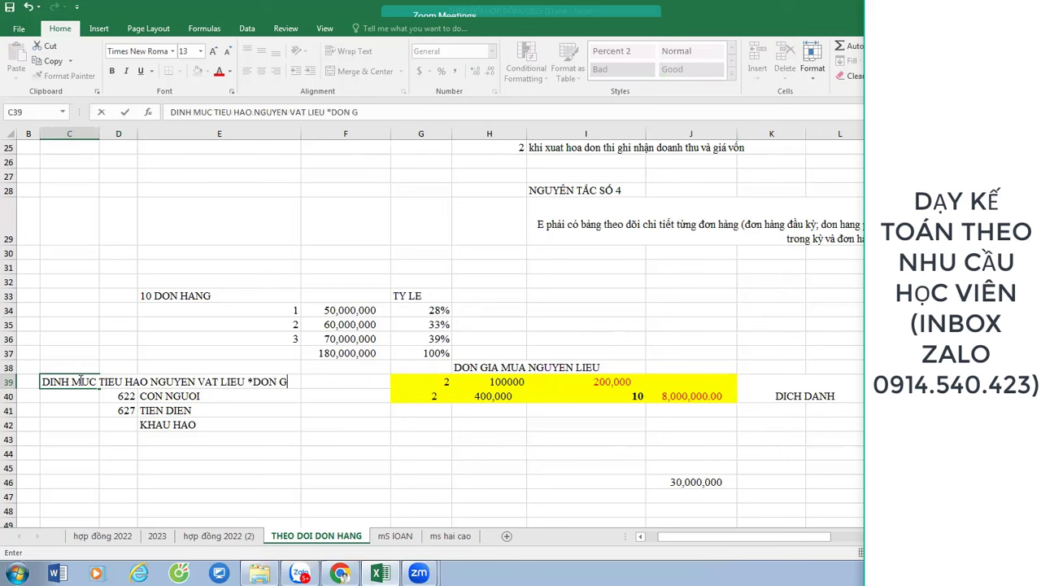
pyautogui.write('IAs')
pyautogui.write(' NGUYEN VAT LIEU')
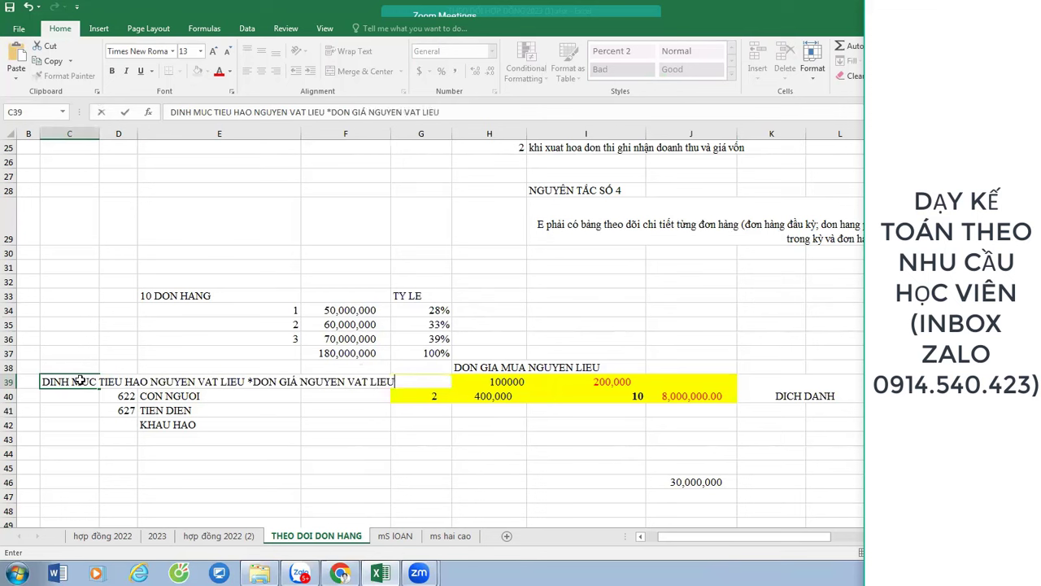
pyautogui.press('Return')
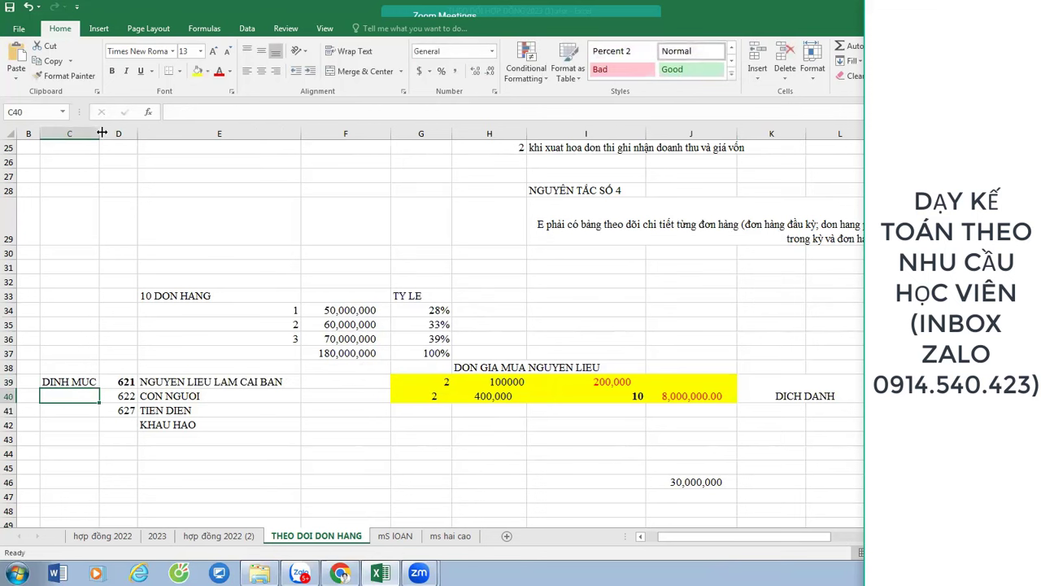
pyautogui.moveTo(102, 133); pyautogui.dragTo(298, 136)
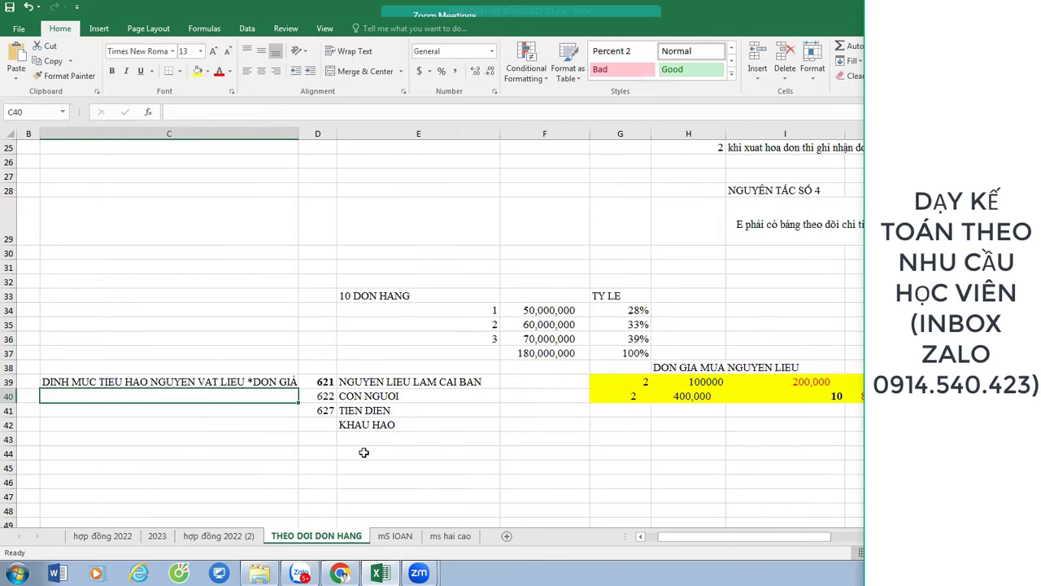
# - Fill the product name GHE in F44 of the ms hai cao sheet's material norm table yellow
pyautogui.click(395, 535)
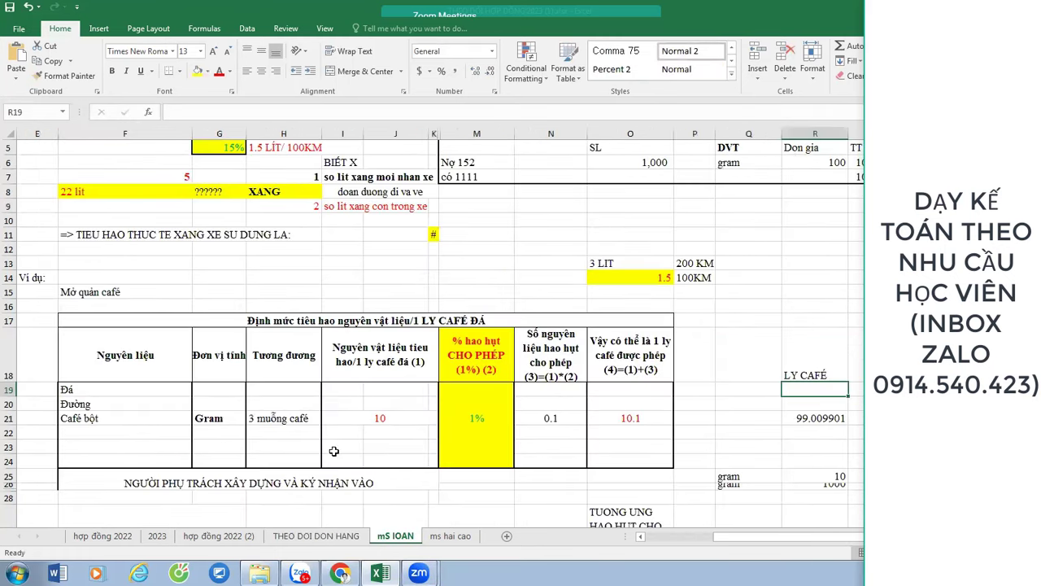
pyautogui.click(456, 535)
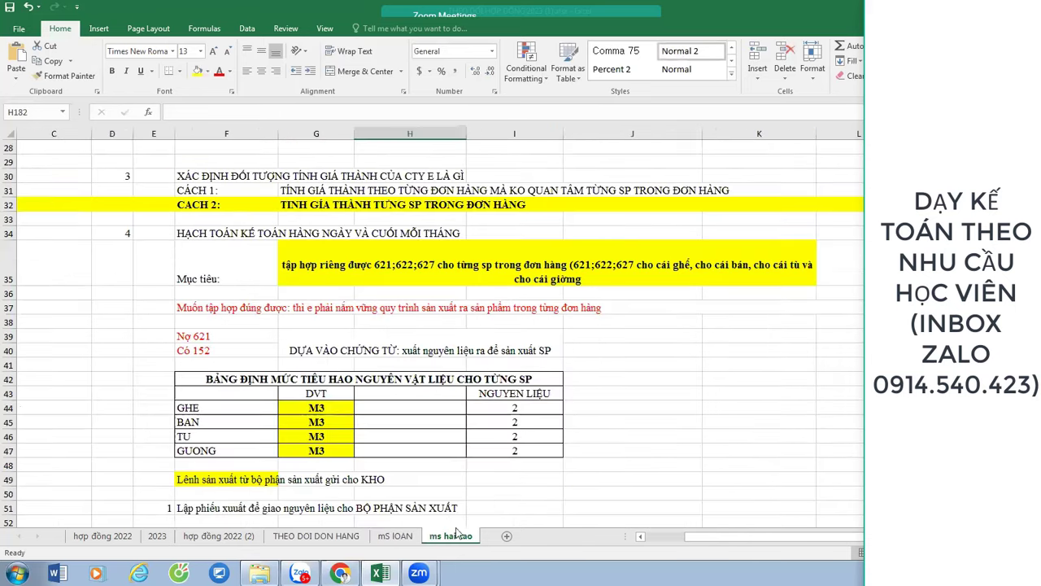
pyautogui.scroll(-1, 321, 407)
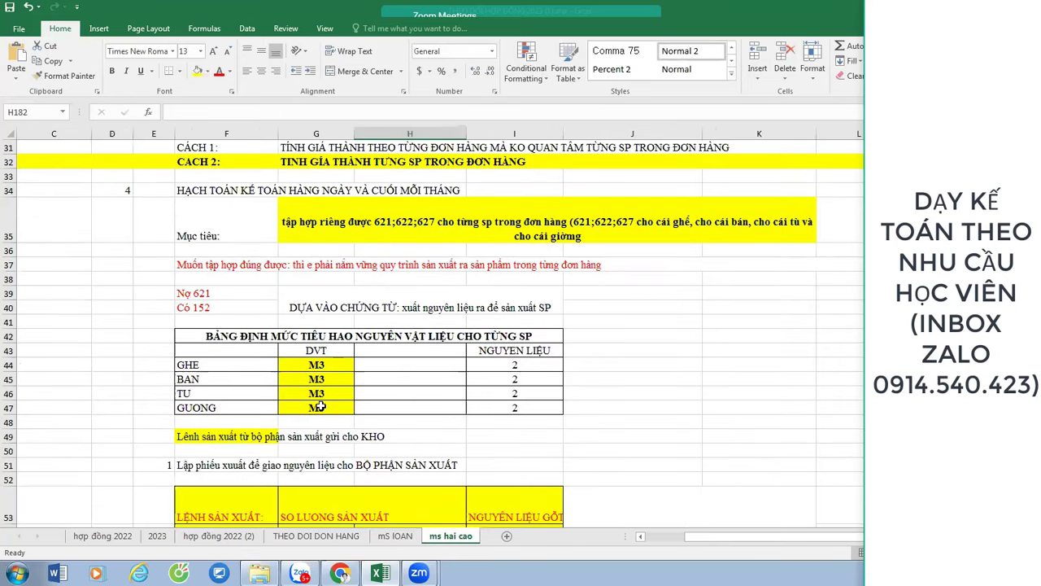
pyautogui.click(318, 365)
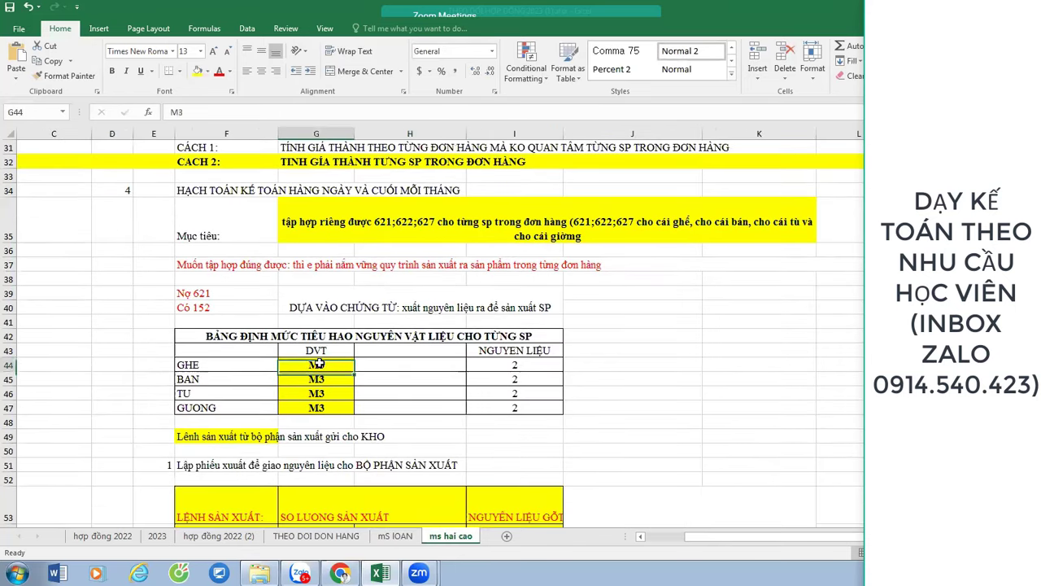
pyautogui.click(213, 365)
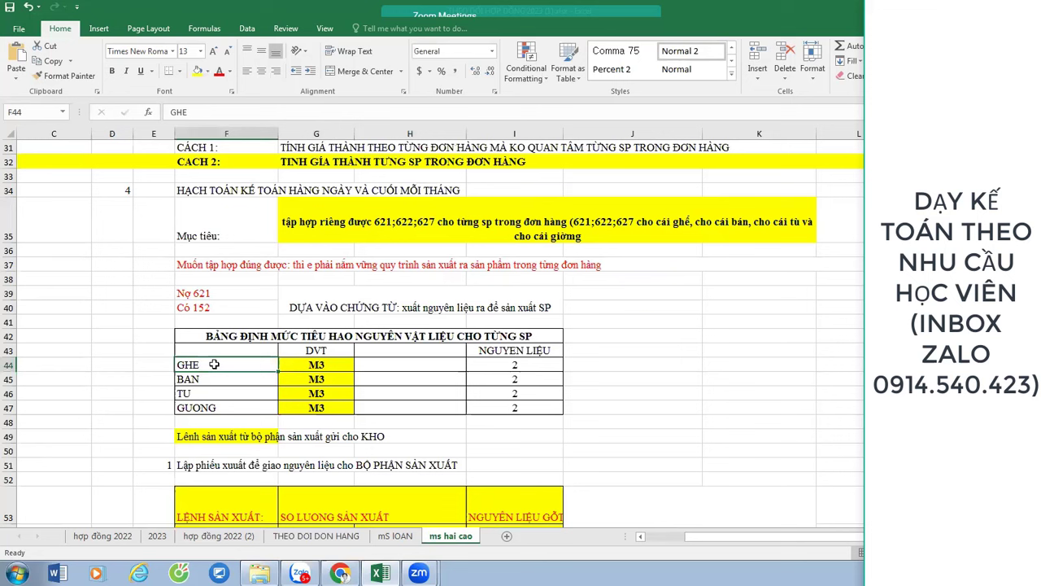
pyautogui.click(197, 71)
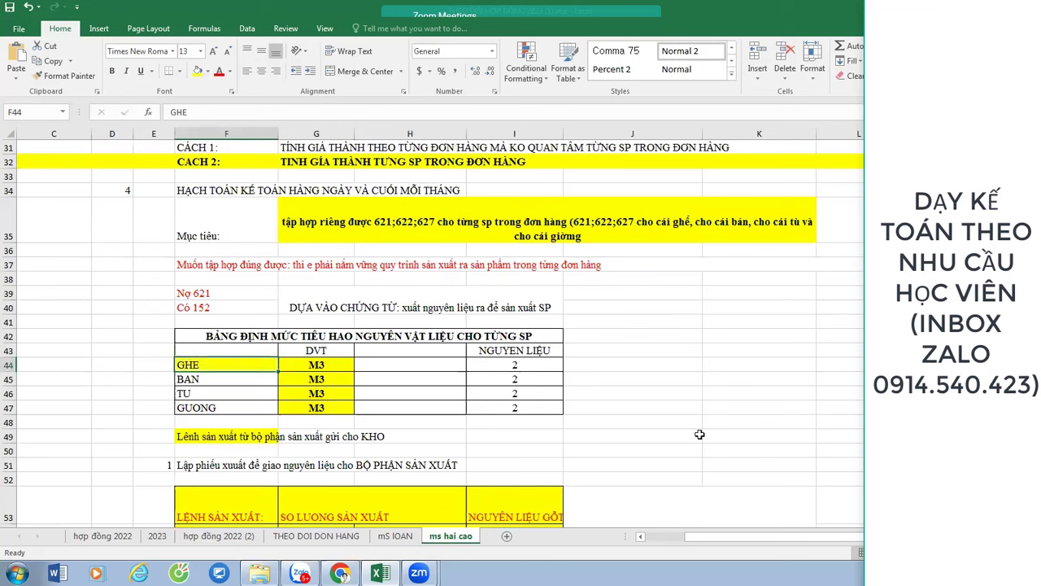
pyautogui.click(539, 349)
pyautogui.click(599, 358)
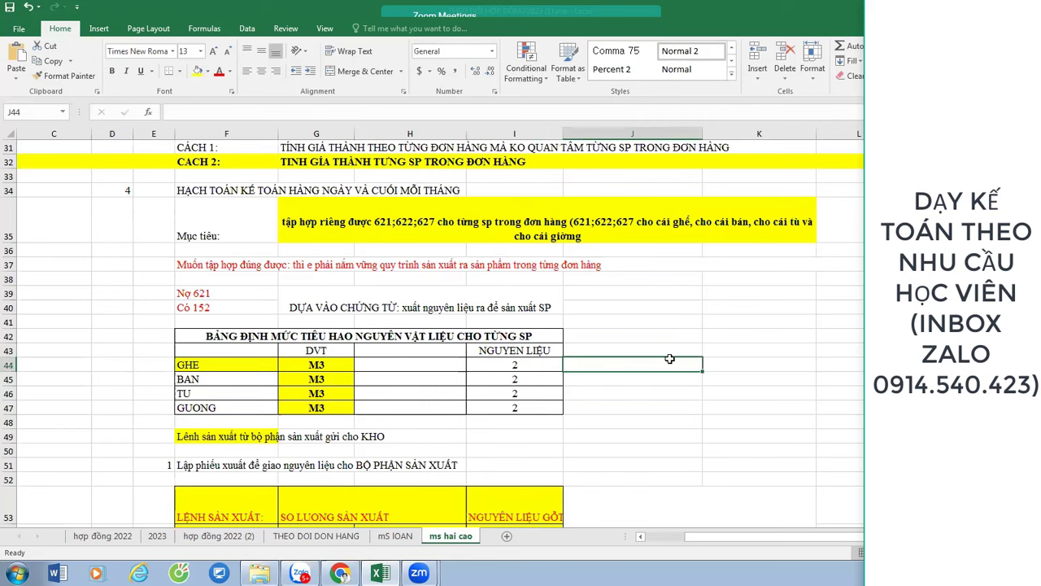
# - Enter GOTHONG in J44 beside the GHE row and fill G44:J44 yellow
pyautogui.write('GOTHONG')
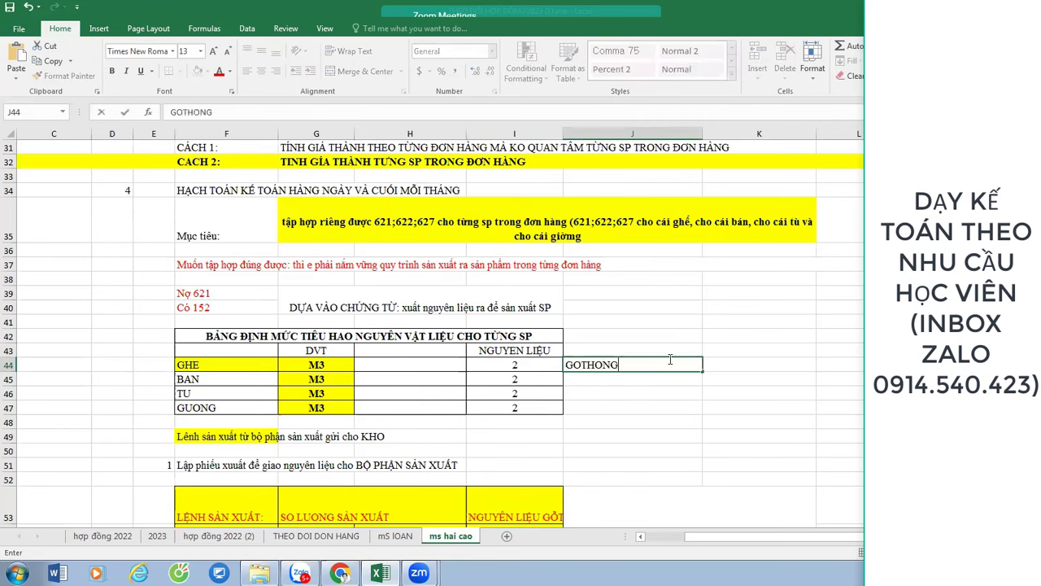
pyautogui.press('Return')
pyautogui.moveTo(524, 366); pyautogui.dragTo(570, 364)
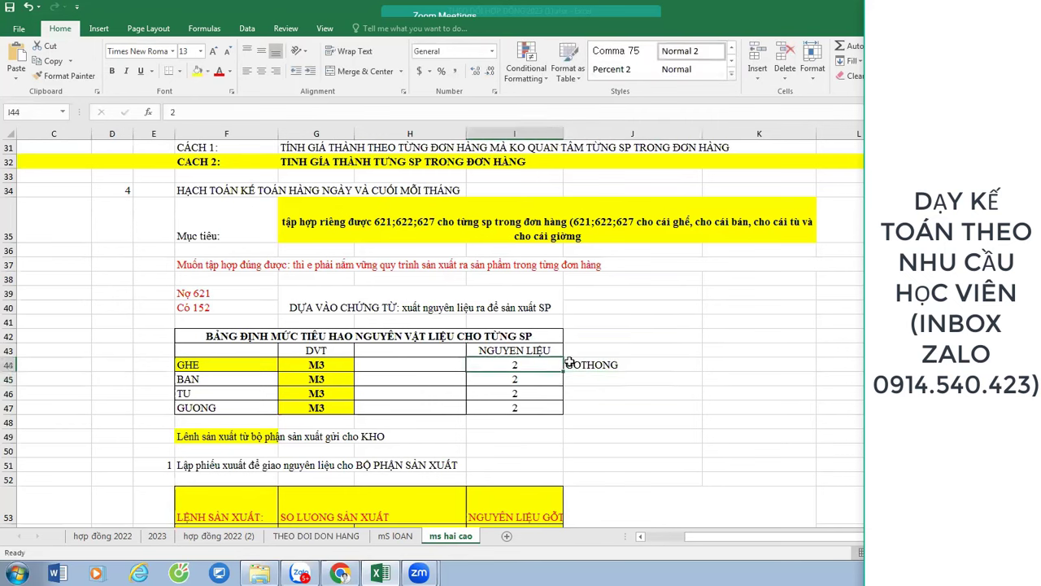
pyautogui.moveTo(313, 364); pyautogui.dragTo(608, 363)
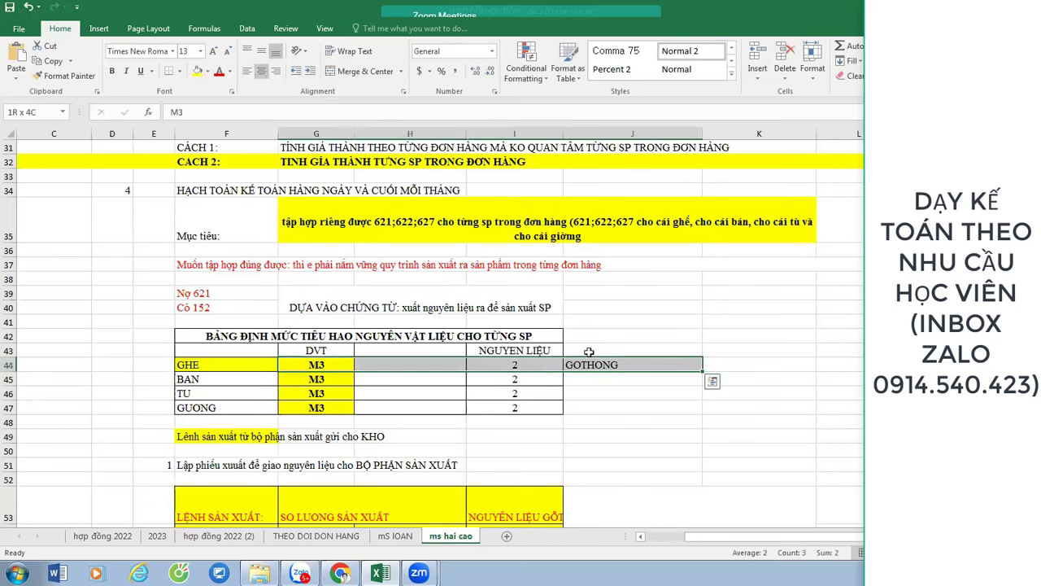
pyautogui.click(197, 71)
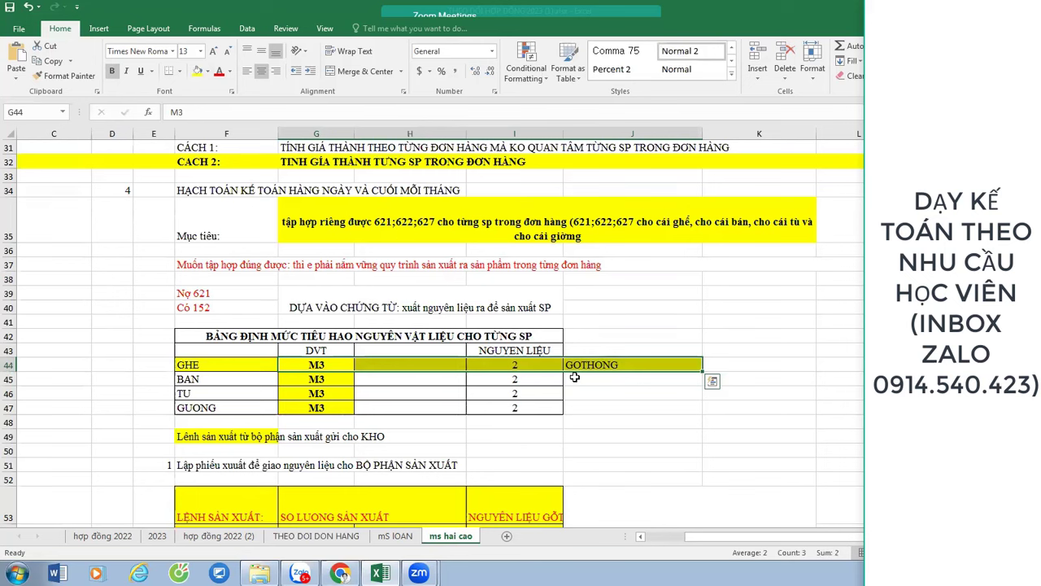
pyautogui.click(460, 364)
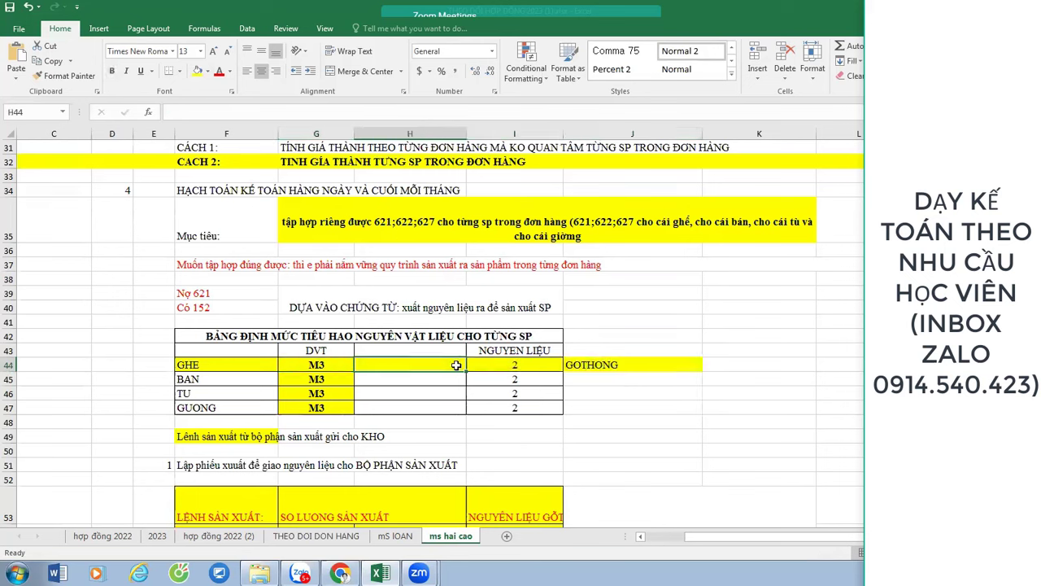
pyautogui.click(514, 367)
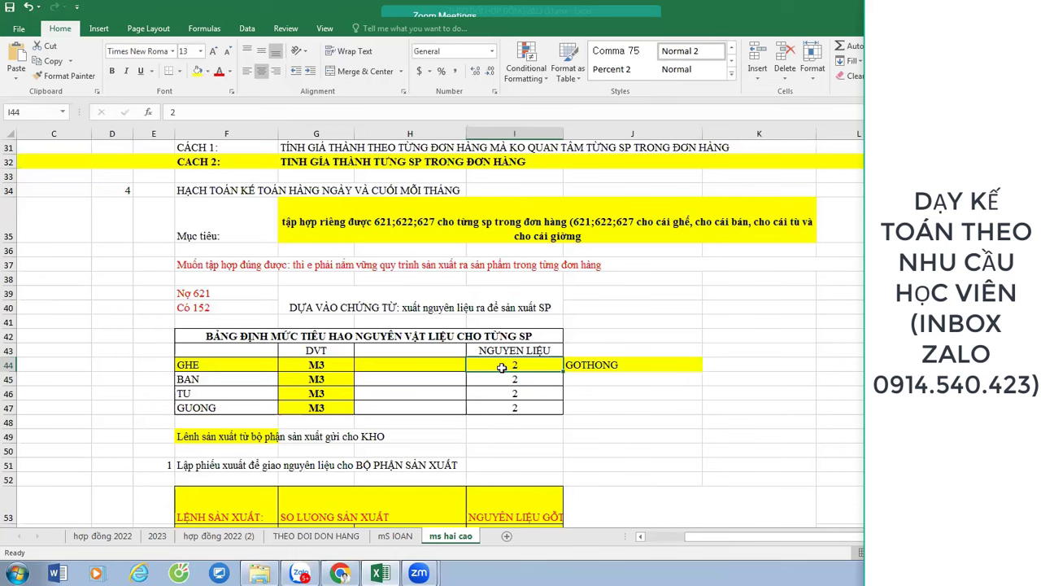
# - Wrap the text of the DON GIA MUA NGUYEN LIEU heading in H38 of the THEO DOI DON HANG sheet
pyautogui.click(336, 536)
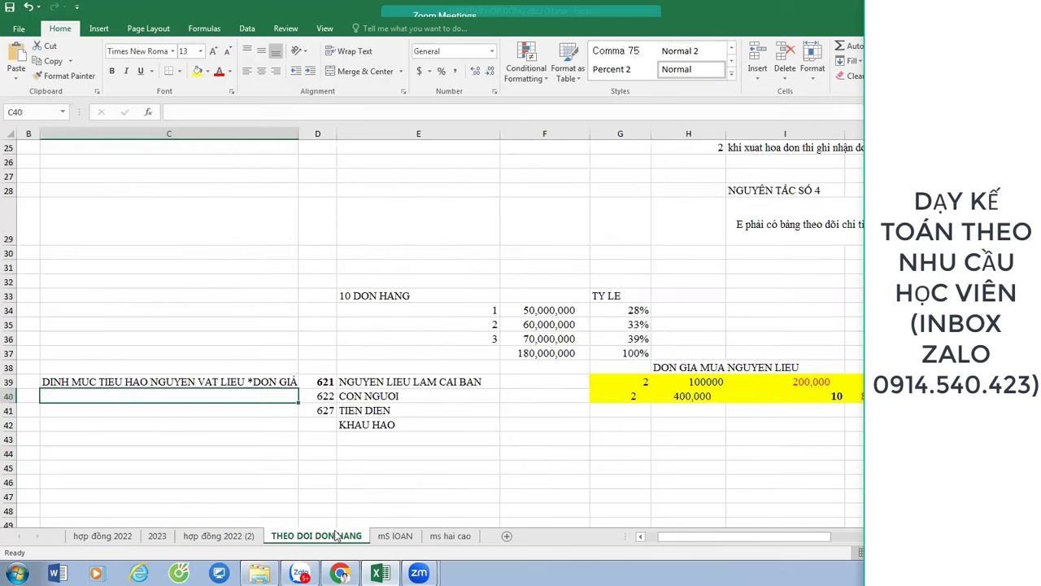
pyautogui.click(785, 384)
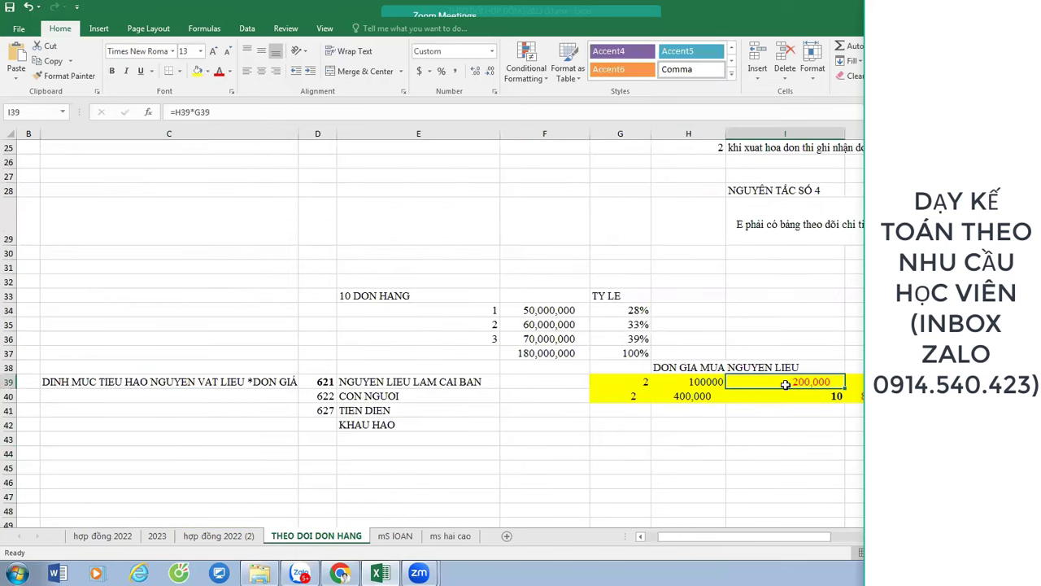
pyautogui.click(690, 368)
pyautogui.click(781, 363)
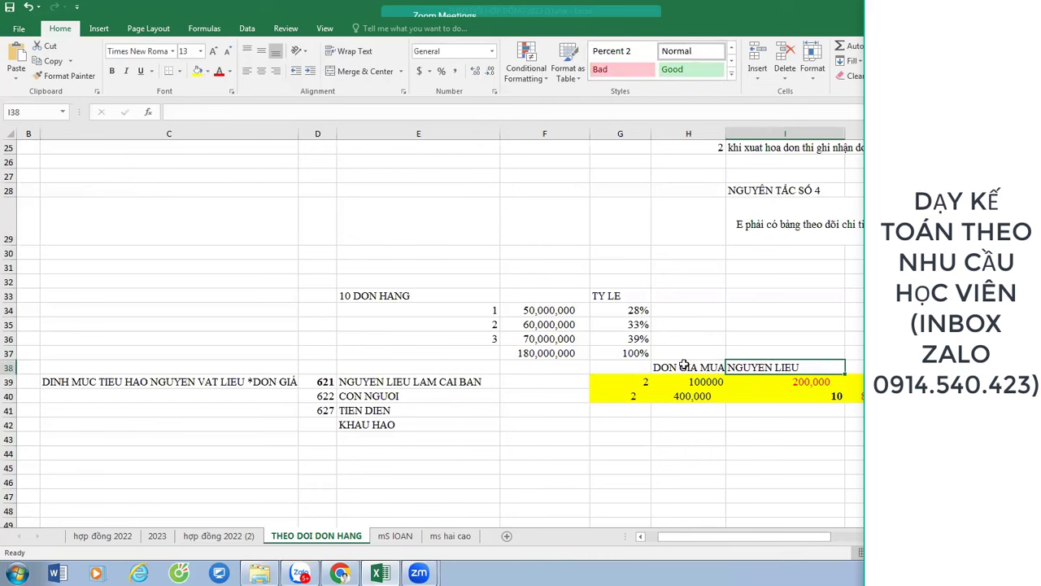
pyautogui.click(685, 365)
pyautogui.rightClick(685, 366)
pyautogui.click(730, 314)
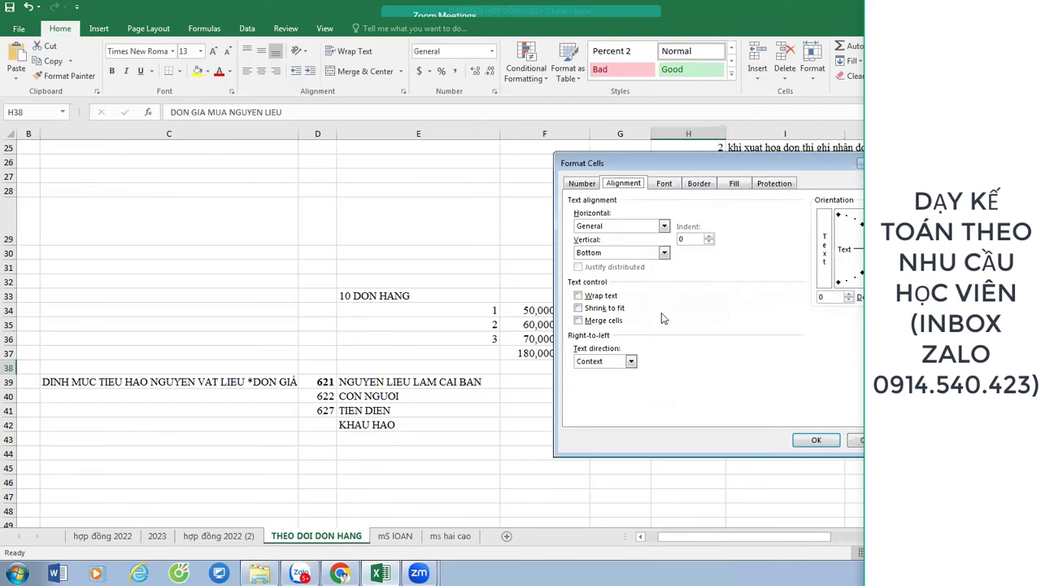
pyautogui.click(603, 298)
pyautogui.press('Return')
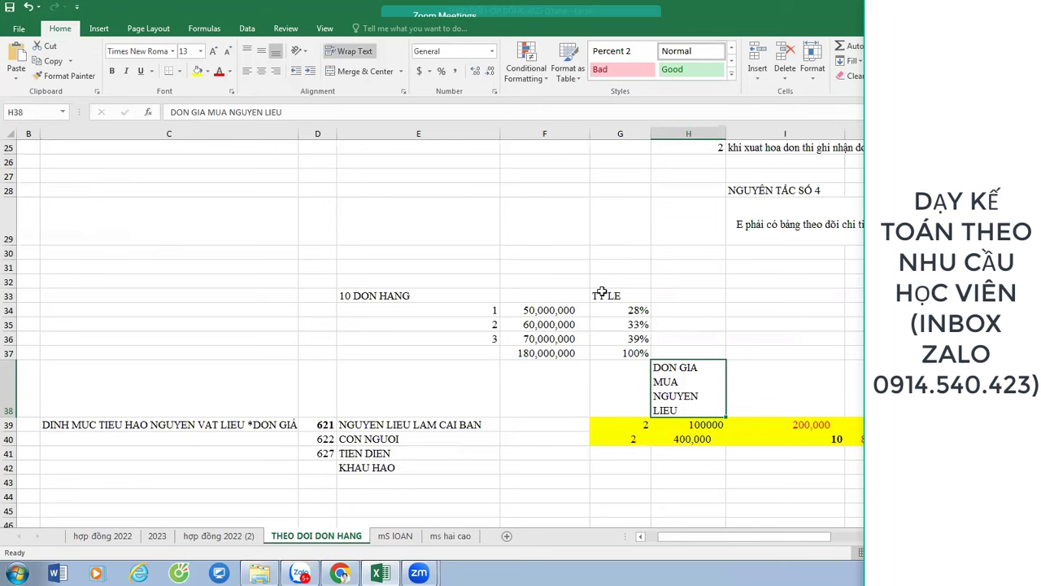
# - Enter the heading TT in I38 above the material amount
pyautogui.click(784, 385)
pyautogui.write('TT')
pyautogui.press('Return')
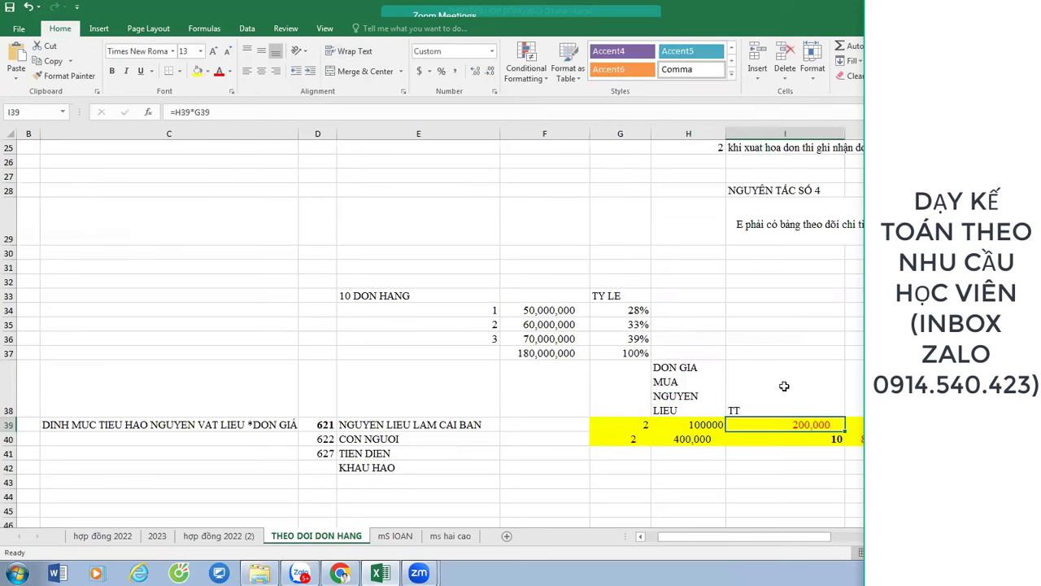
# - Make the labour figures in G40 and H40 of the CON NGUOI row red
pyautogui.click(425, 435)
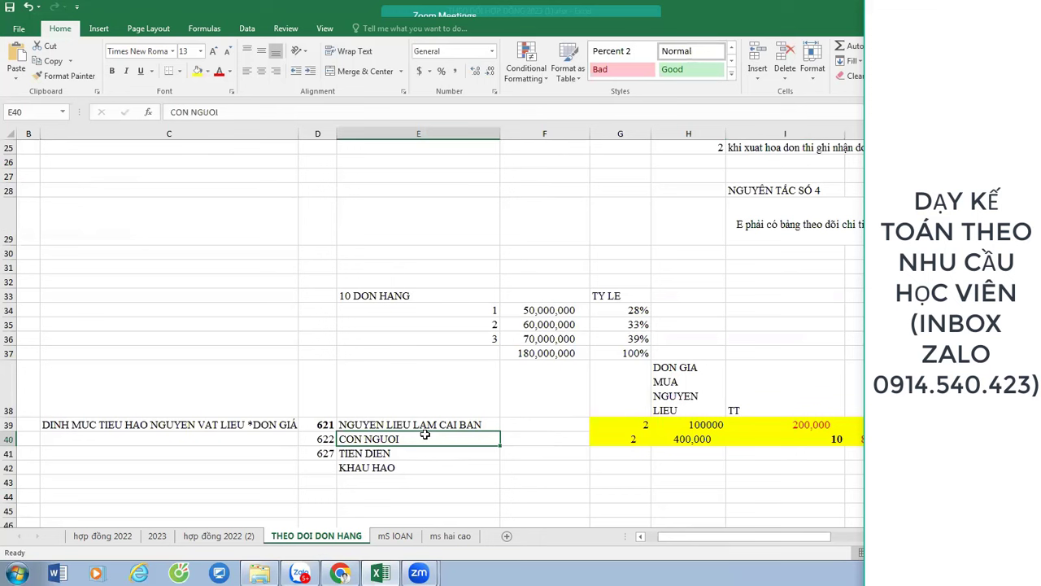
pyautogui.click(623, 439)
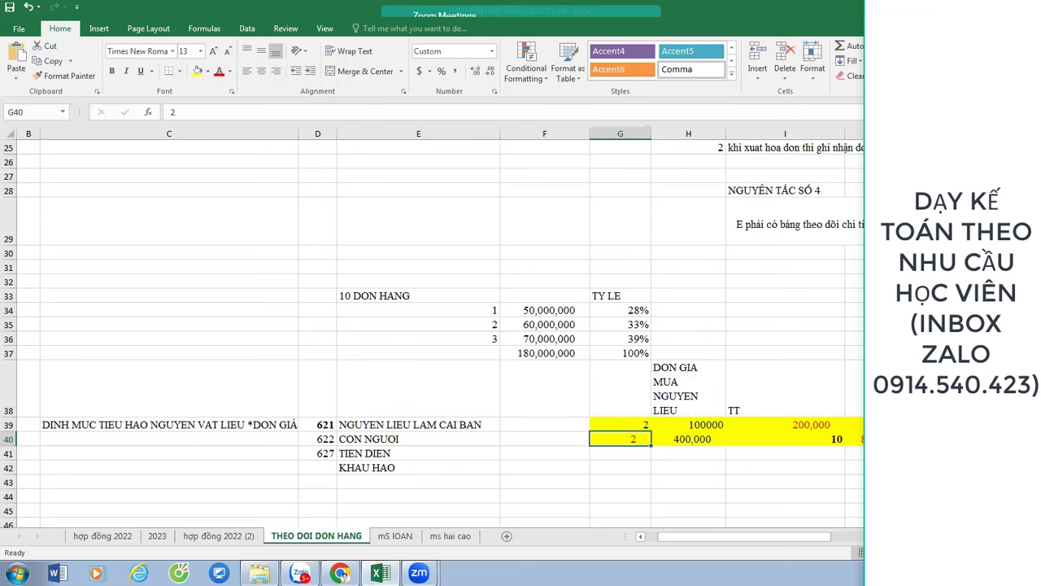
pyautogui.click(694, 438)
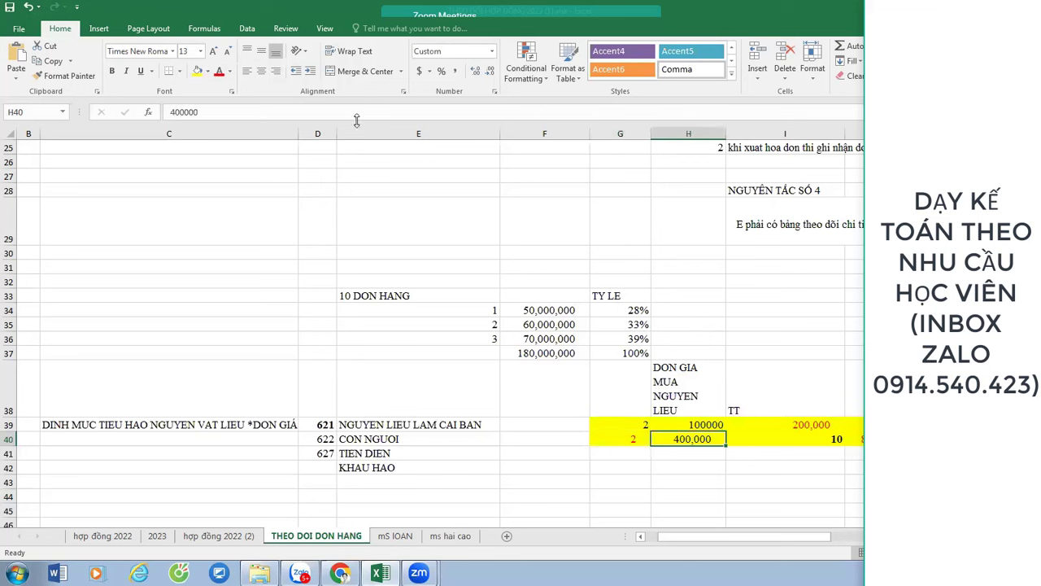
pyautogui.click(223, 75)
# - Inspect the labour cost formula in J40 and the cells it multiplies, without changing it
pyautogui.click(825, 437)
pyautogui.press('Right')
pyautogui.press('F2')
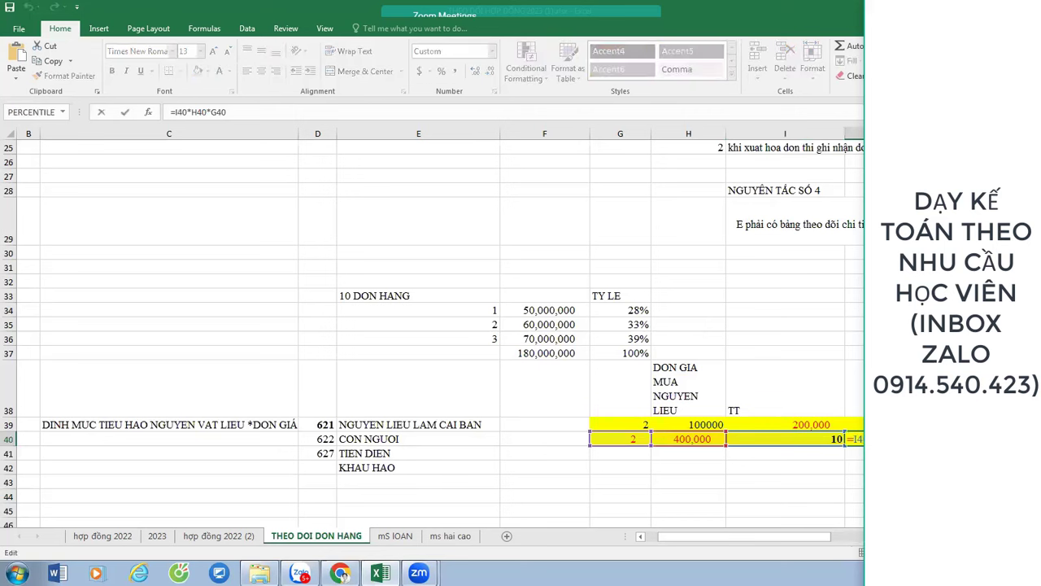
pyautogui.press('Escape')
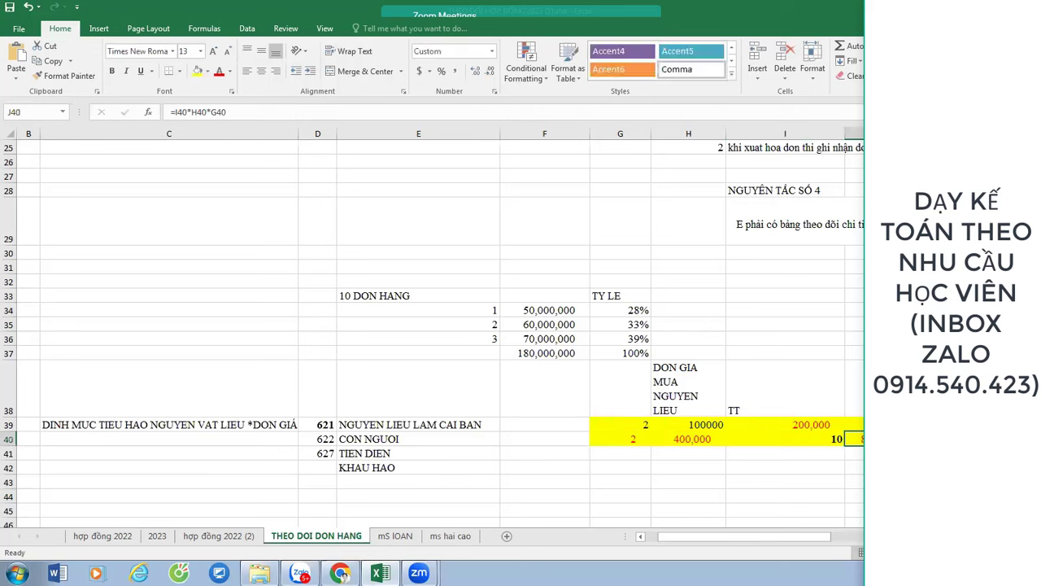
pyautogui.click(837, 440)
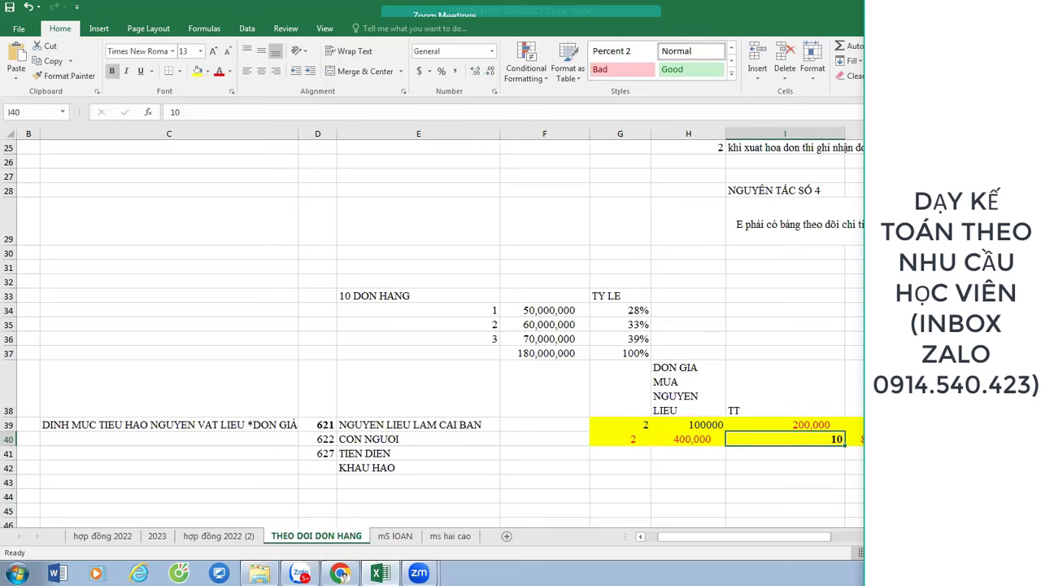
# - Fill the merged DICH DANH cell at K39 yellow and make its text red
pyautogui.press('Right')
pyautogui.press('Right')
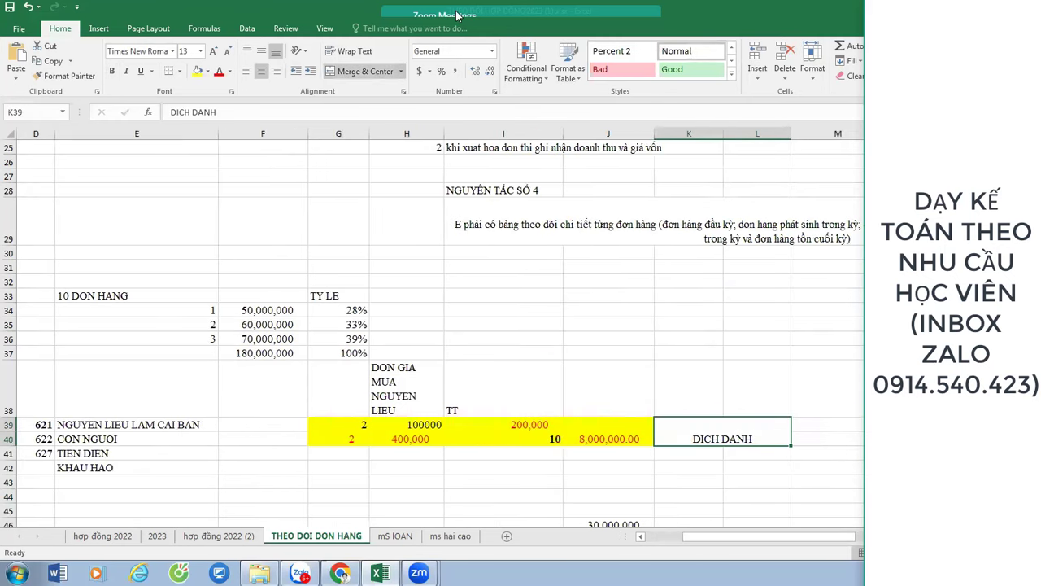
pyautogui.click(197, 71)
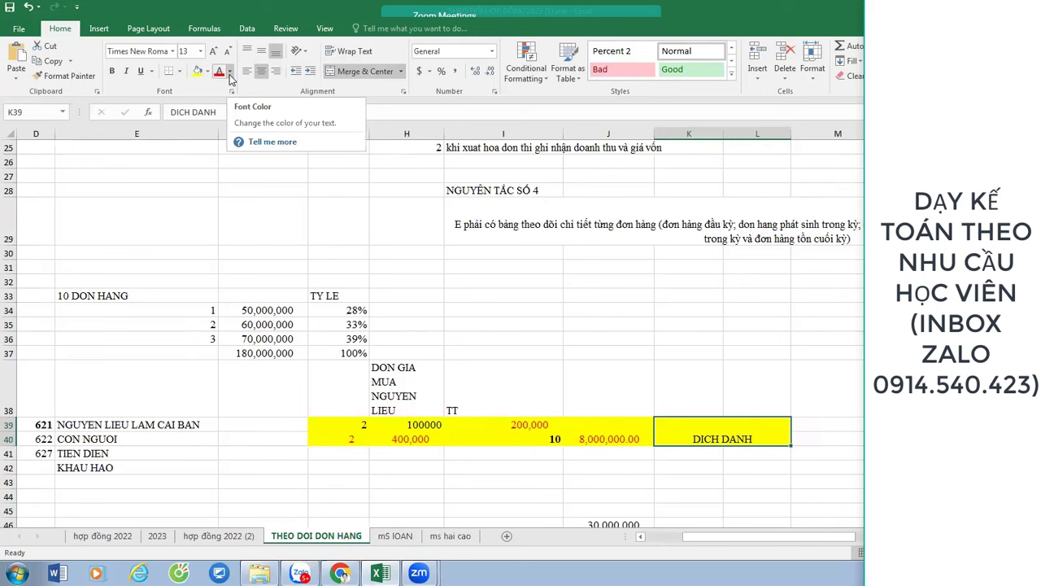
pyautogui.click(219, 72)
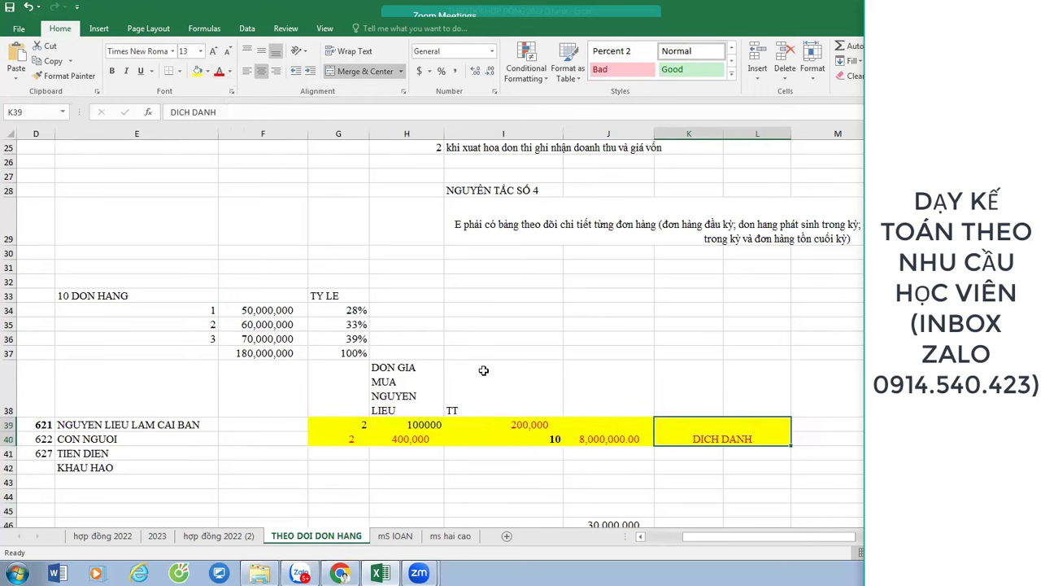
# - Enter SAN XUAT CHUNG in C41 beside account code 627
pyautogui.click(41, 453)
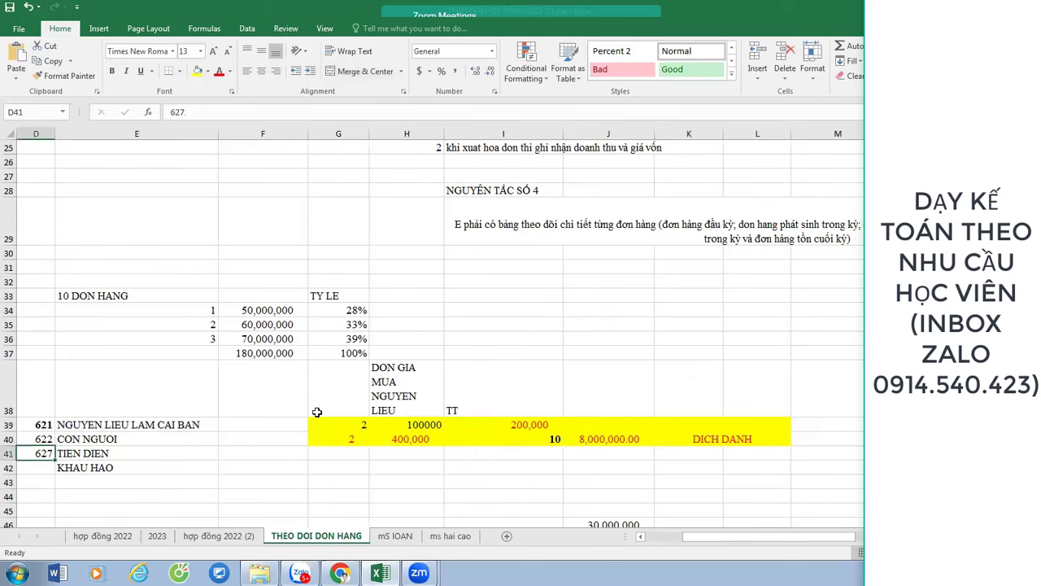
pyautogui.press('Left')
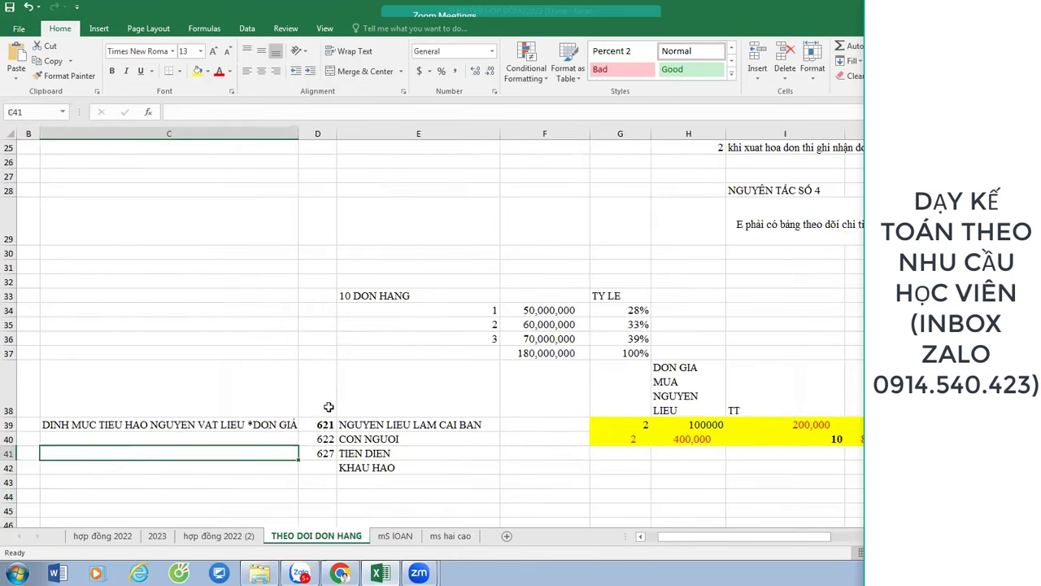
pyautogui.write('SAN XUAT CHUN')
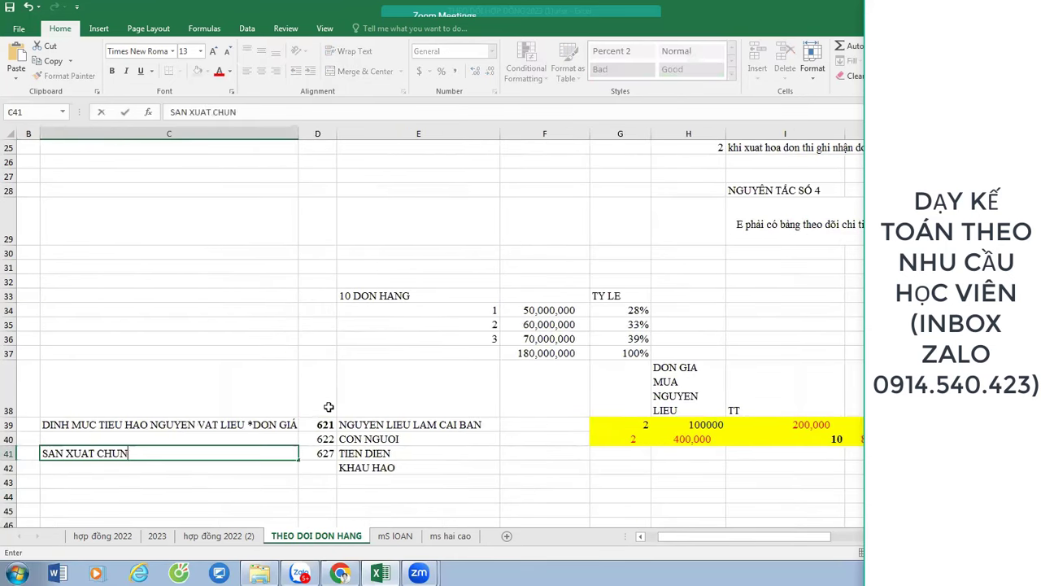
pyautogui.write('G')
pyautogui.press('Return')
# - Check the overhead items under NGUYÊN TẮC SỐ 1, and add TIEN THUE PHAN XUONG in E43 below KHAU HAO
pyautogui.click(389, 448)
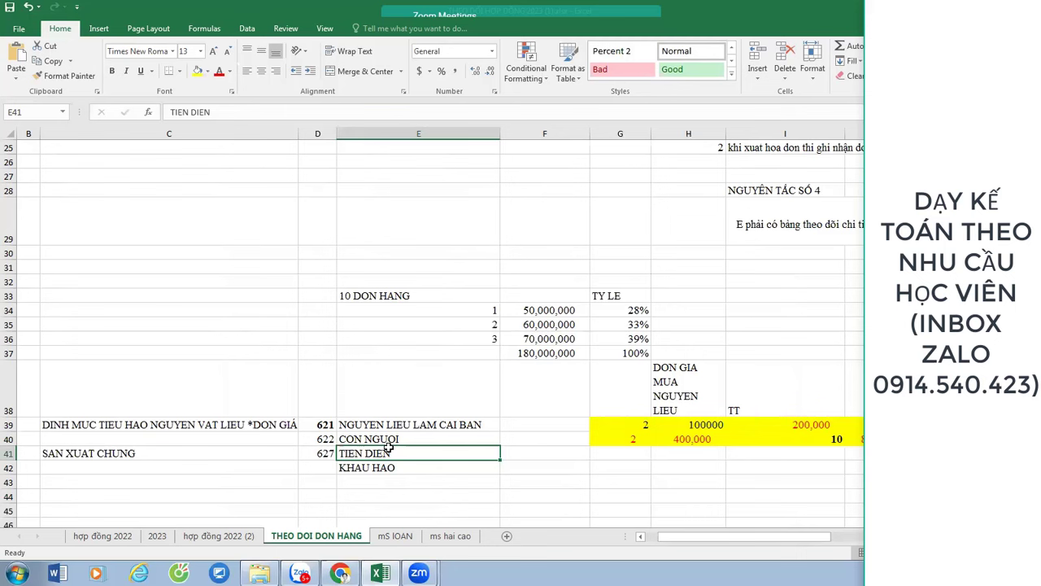
pyautogui.click(414, 468)
pyautogui.click(404, 491)
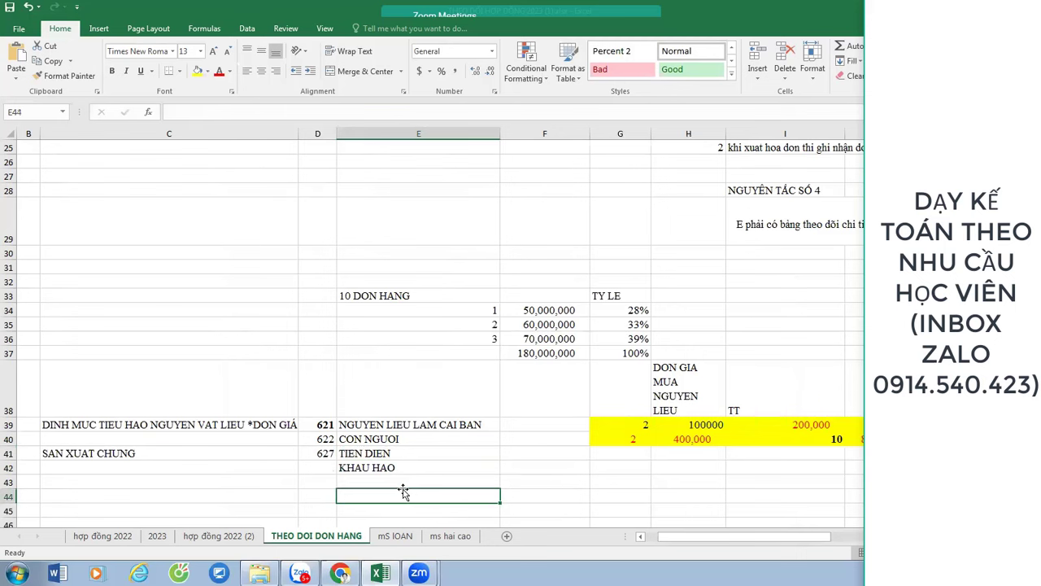
pyautogui.scroll(7, 403, 491)
pyautogui.click(403, 486)
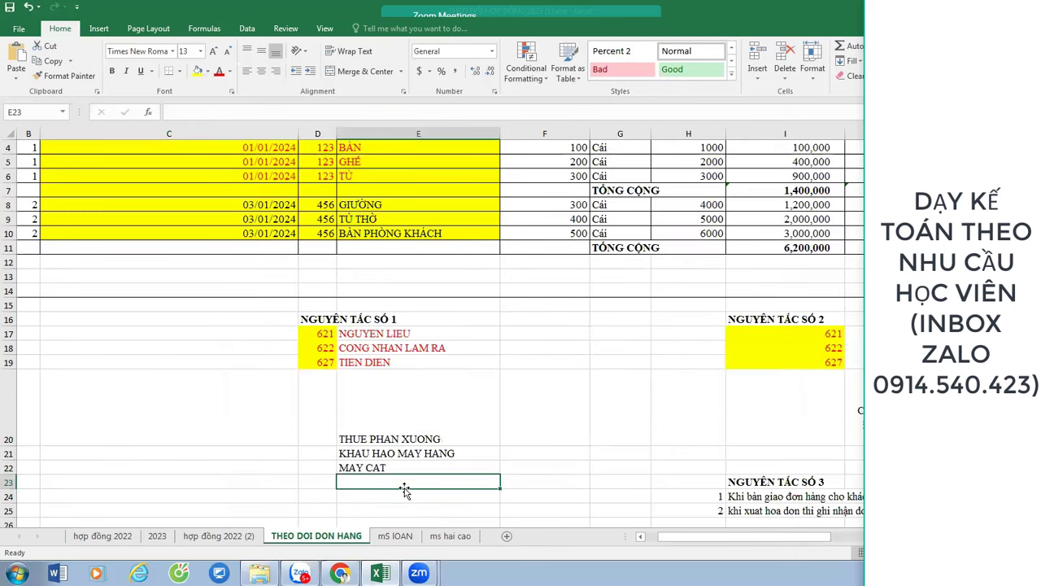
pyautogui.scroll(-10, 512, 424)
pyautogui.click(369, 320)
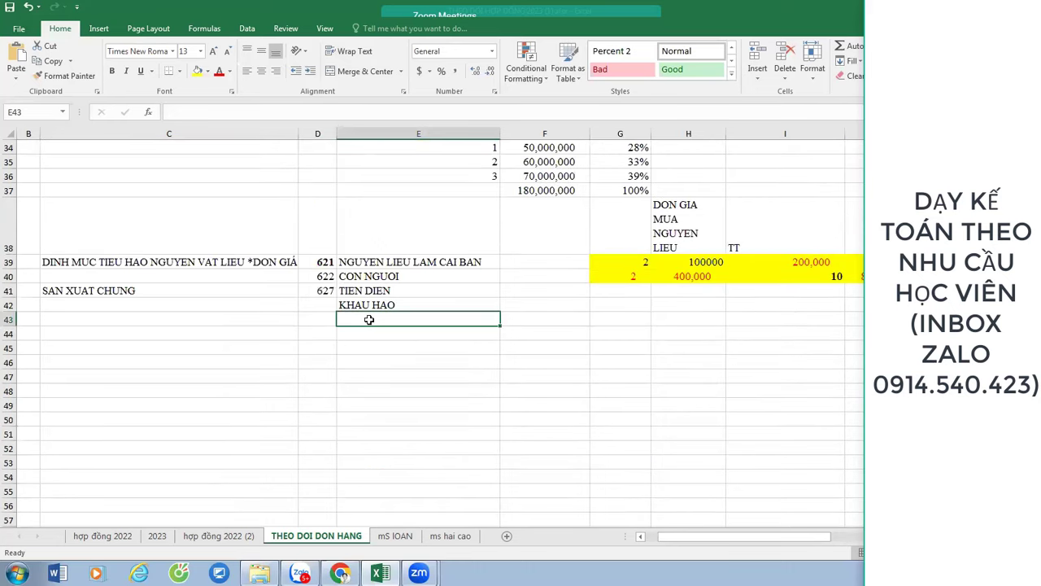
pyautogui.write('TIEN THU')
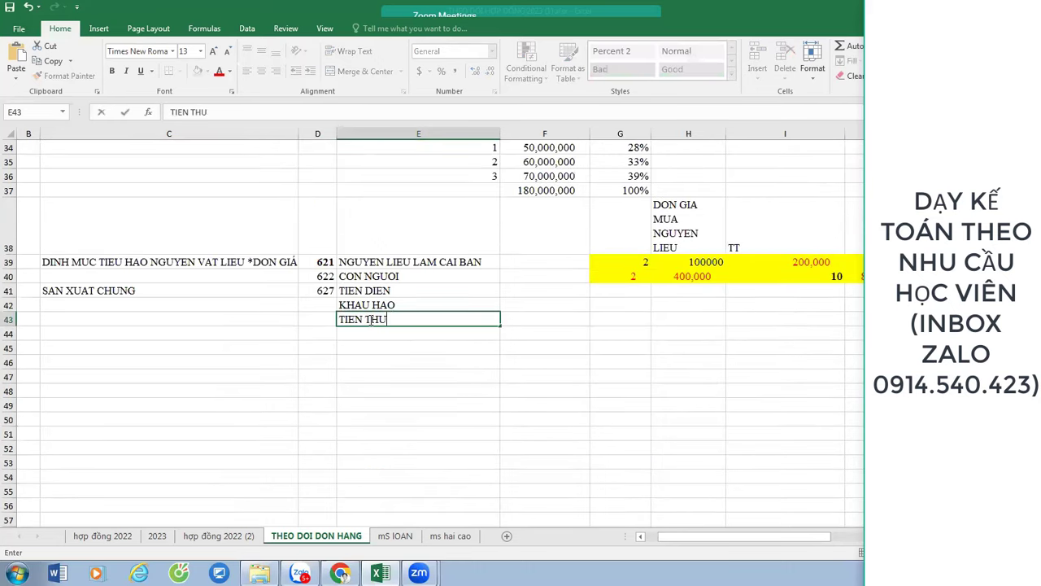
pyautogui.write('E PHAN XUONG')
pyautogui.press('Return')
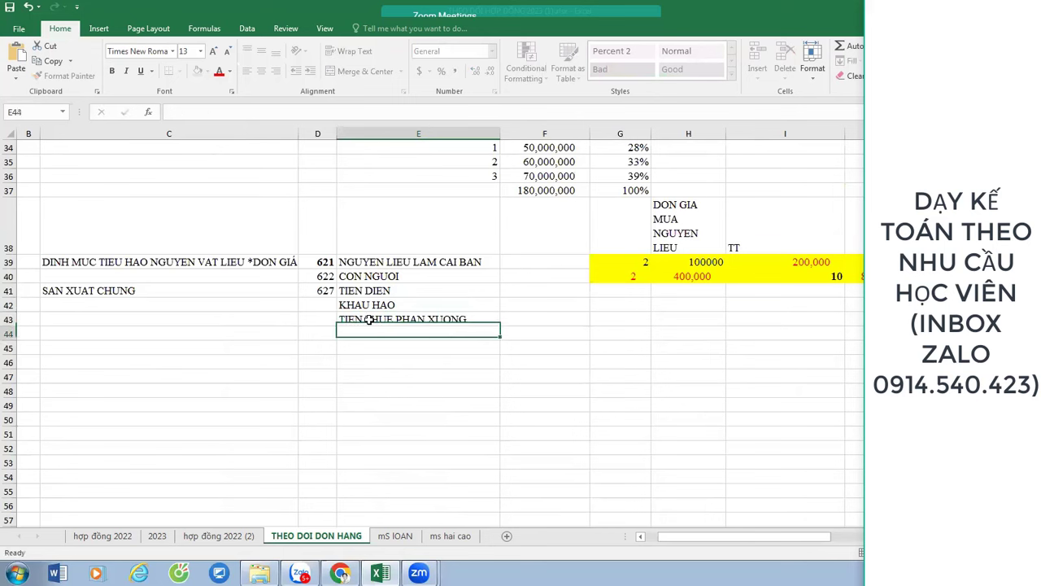
# - Review the overhead items from E41 down and fill the overhead amount in J46 yellow
pyautogui.click(400, 291)
pyautogui.moveTo(401, 301); pyautogui.dragTo(404, 321)
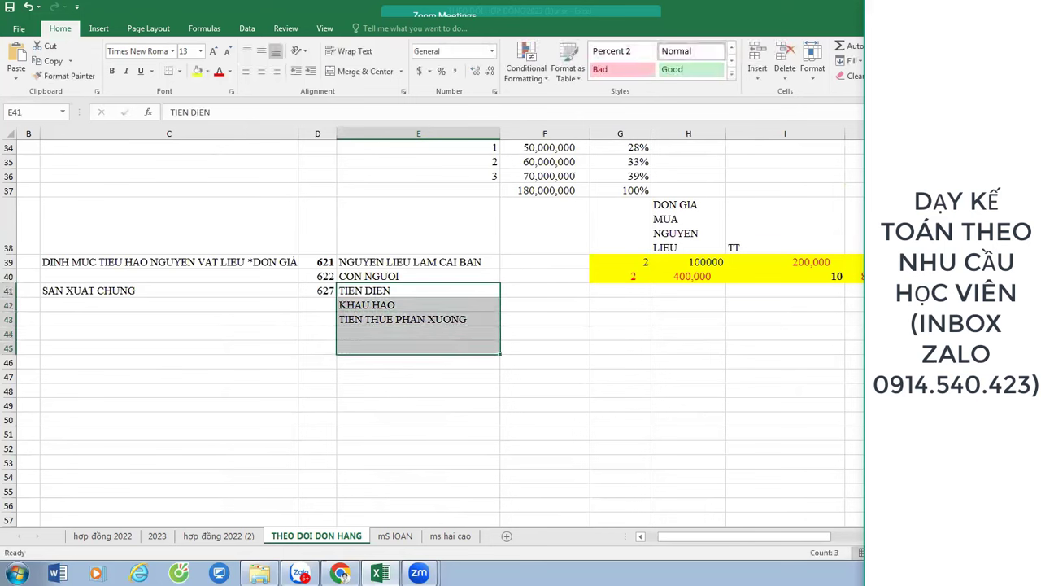
pyautogui.click(854, 362)
pyautogui.click(197, 70)
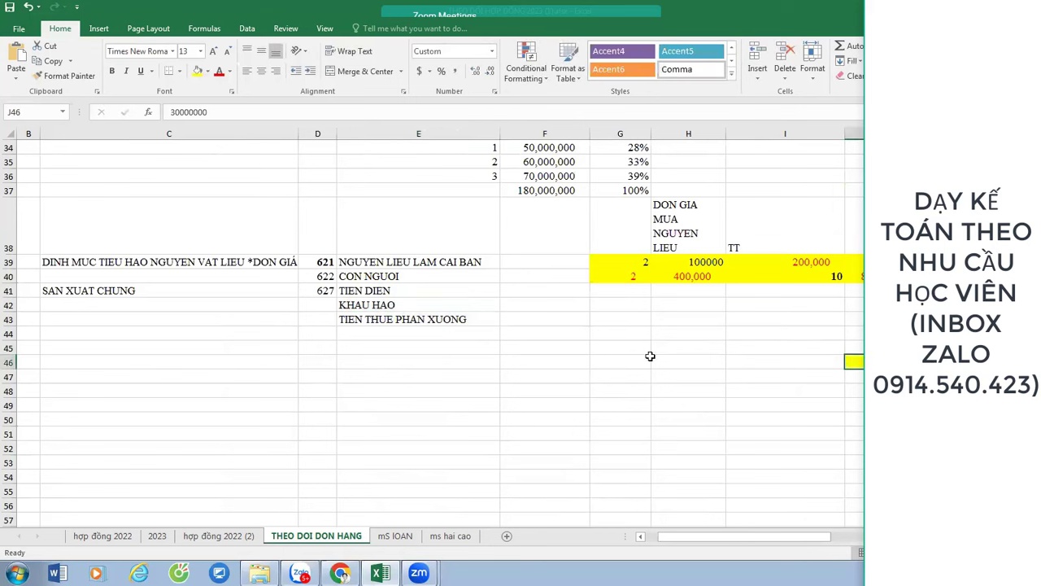
# - Make the 10 DON HANG heading in E33 red
pyautogui.scroll(1, 431, 325)
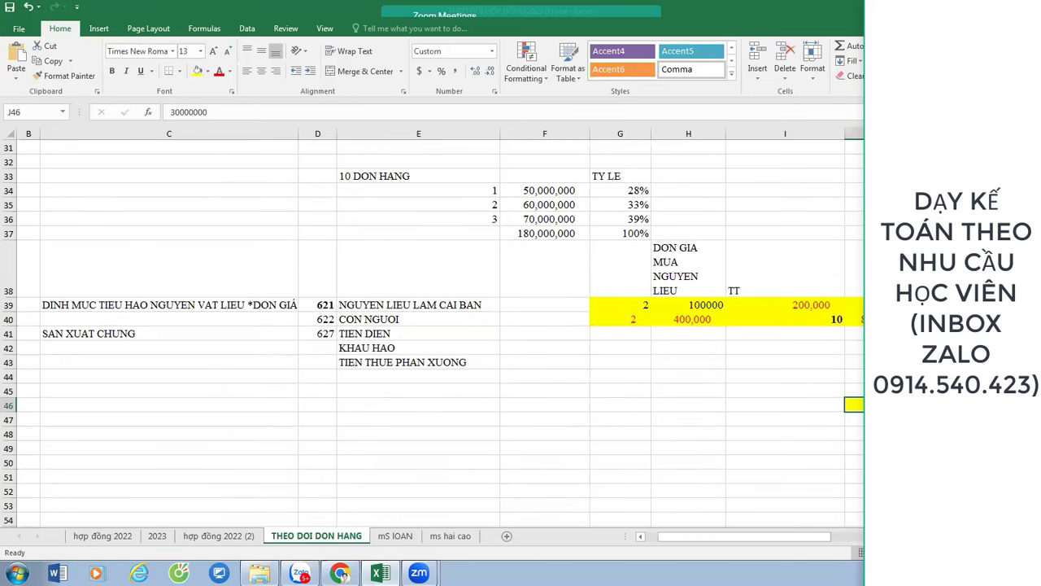
pyautogui.scroll(2, 375, 290)
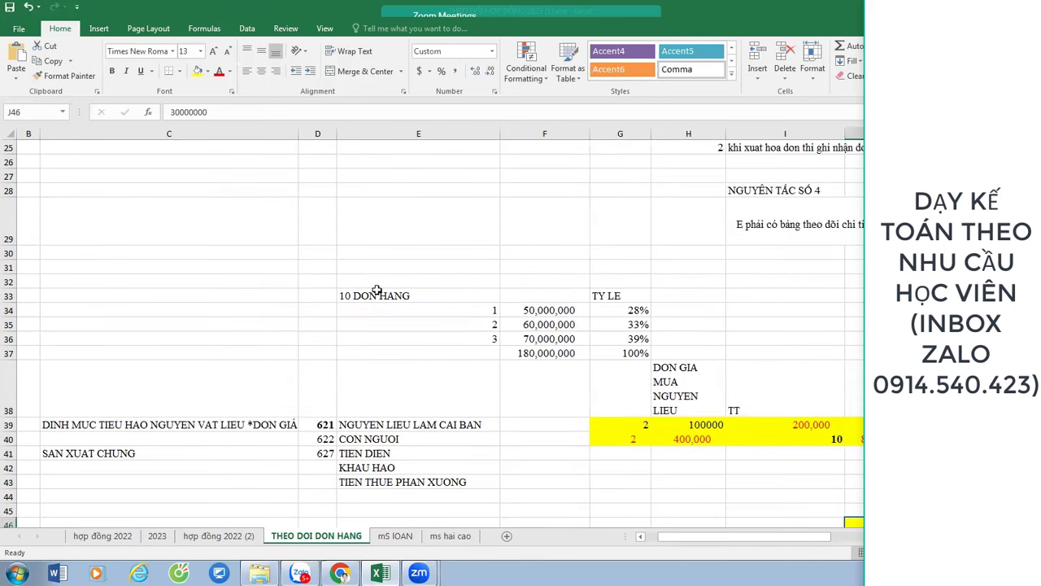
pyautogui.click(371, 295)
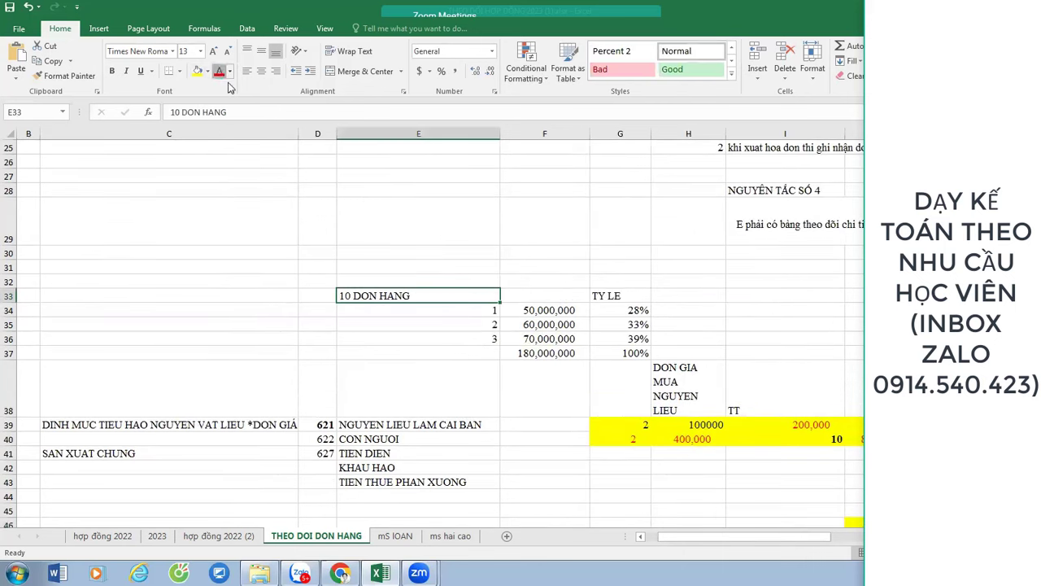
pyautogui.click(218, 70)
# - Enter THANG 1/2024 in E32 above the order heading
pyautogui.click(413, 281)
pyautogui.write('TH')
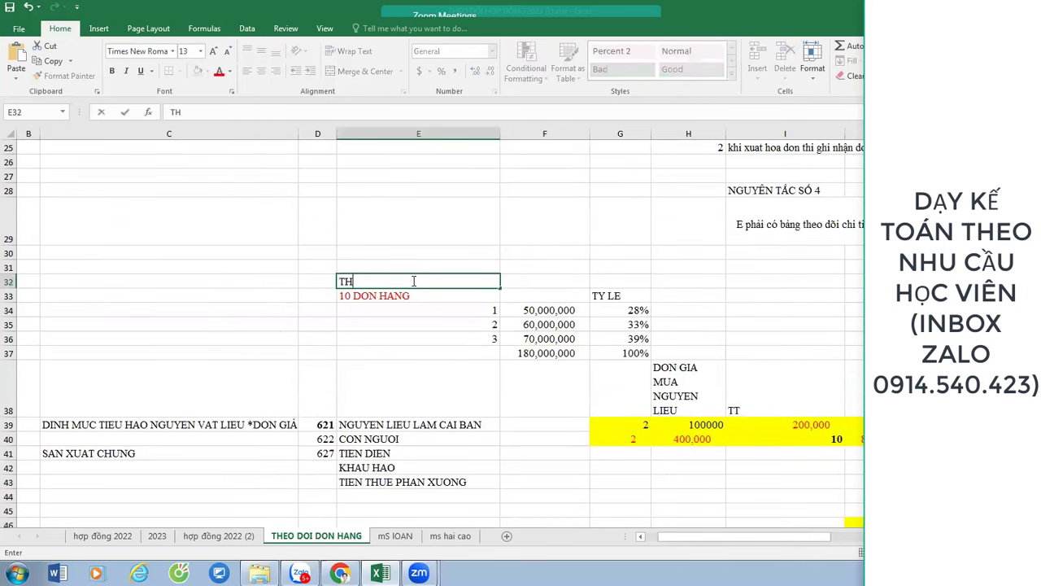
pyautogui.write('ANG 1/2024')
pyautogui.press('Return')
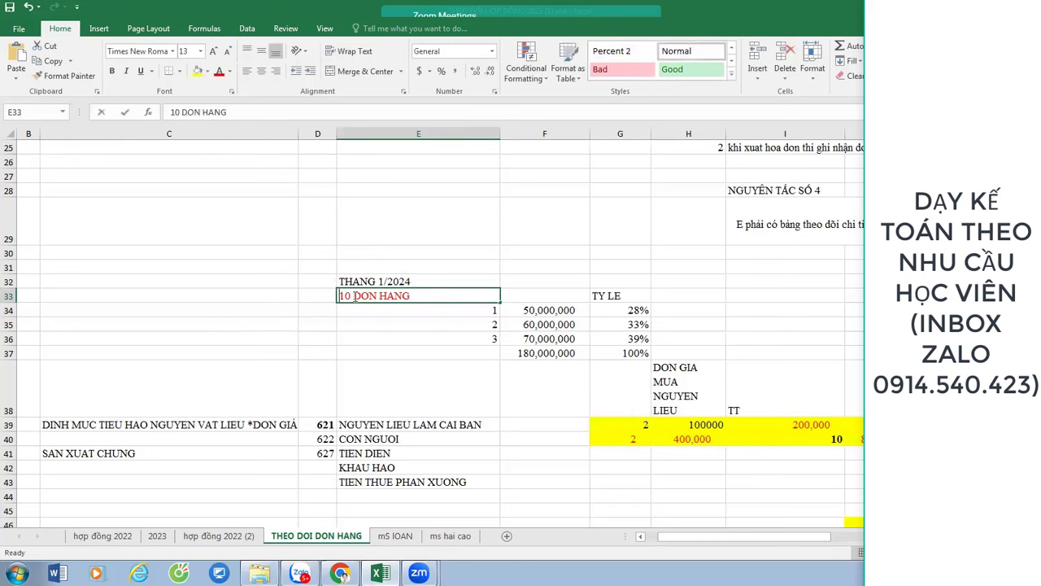
# - Change the order heading in E33 to read 3 DON HANG
pyautogui.doubleClick(354, 296)
pyautogui.press('BackSpace')
pyautogui.press('BackSpace')
pyautogui.press('BackSpace')
pyautogui.write('3')
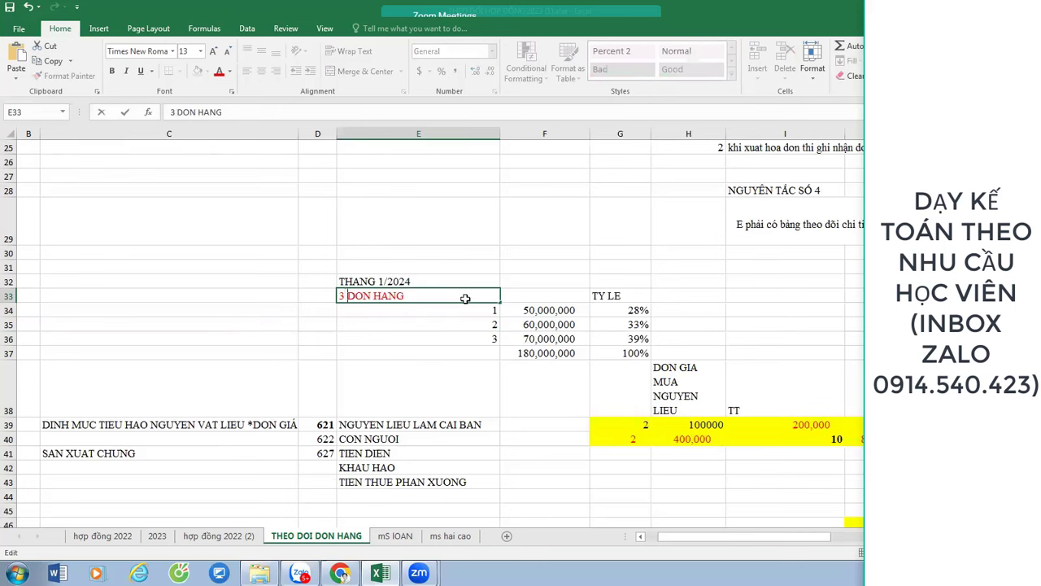
pyautogui.press('Return')
# - Review the month and order headings, the three order amounts in F34:F36, their total, and the TY LE percentages
pyautogui.click(437, 299)
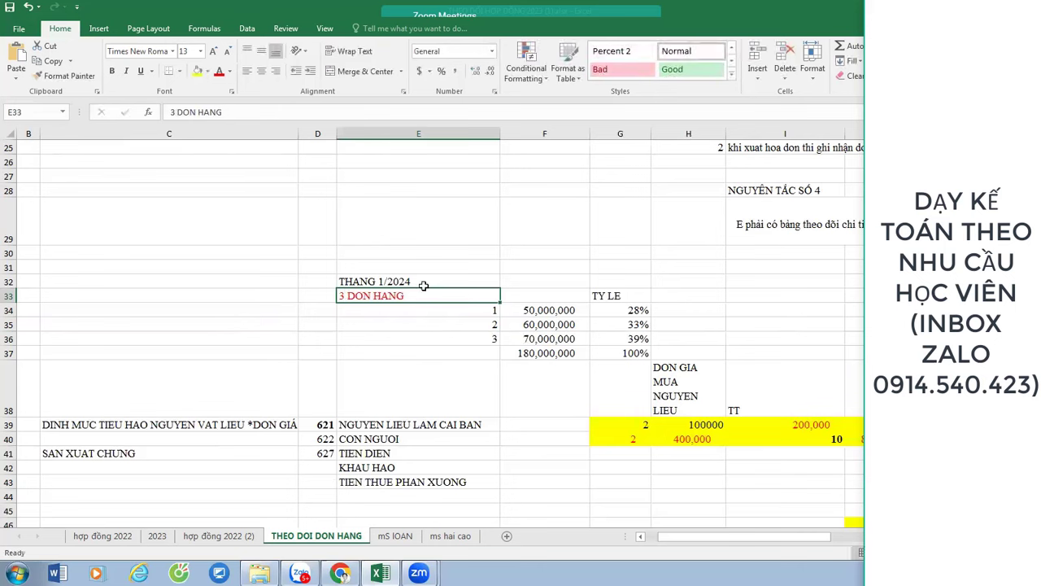
pyautogui.click(424, 285)
pyautogui.click(431, 295)
pyautogui.moveTo(493, 313); pyautogui.dragTo(584, 344)
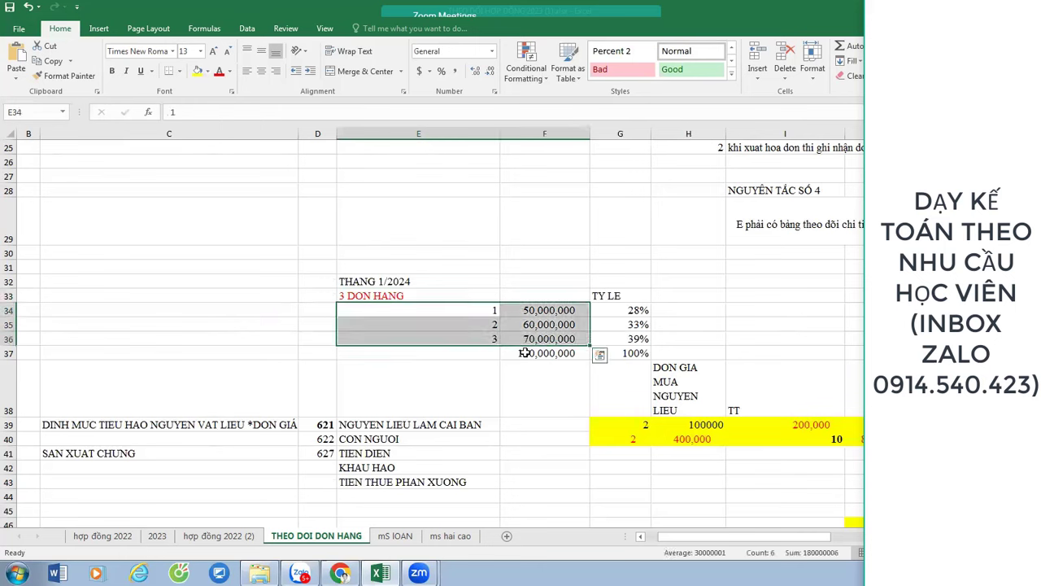
pyautogui.click(578, 352)
pyautogui.click(638, 311)
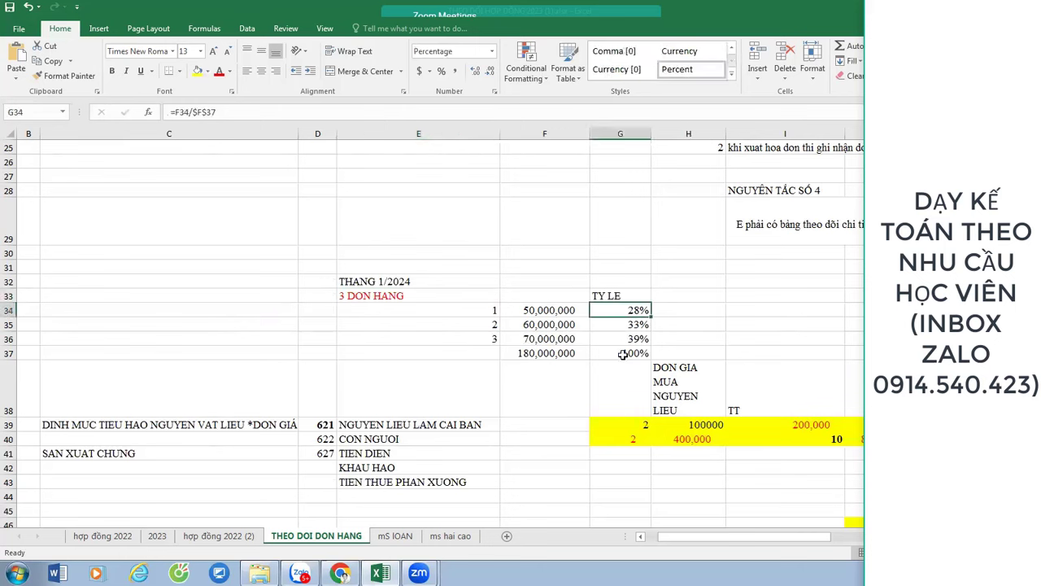
pyautogui.click(621, 352)
pyautogui.hotkey('alt', '=')
# - Calculate the first order's overhead share in H34 with the formula =G34*J46
pyautogui.click(665, 312)
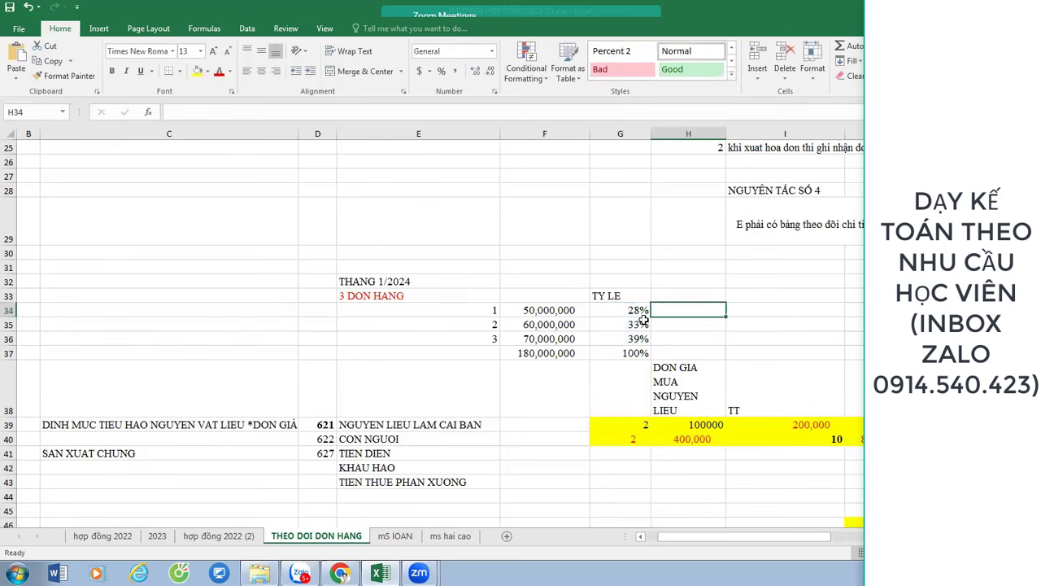
pyautogui.write('=G34*')
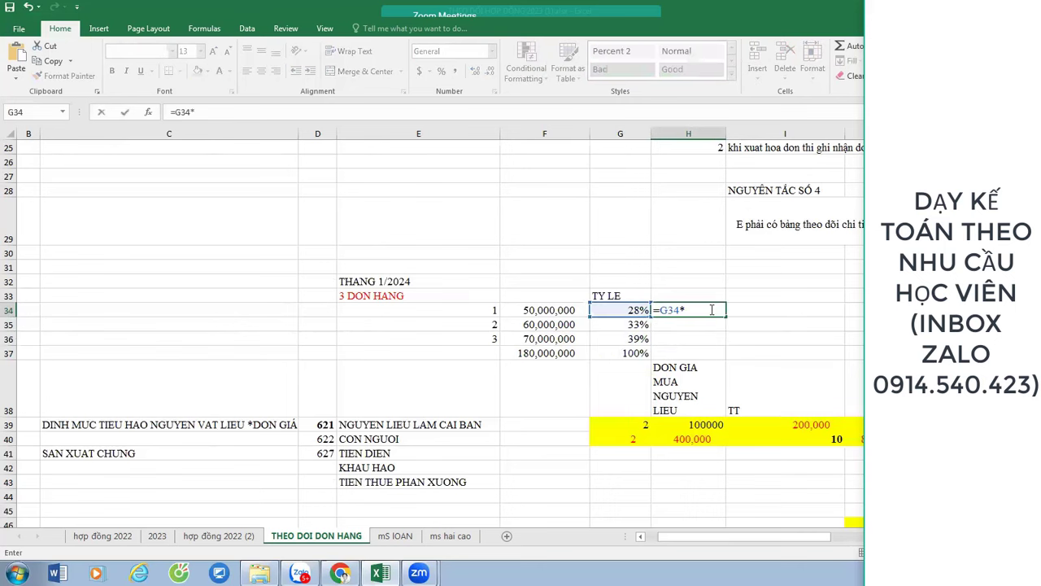
pyautogui.scroll(-1, 712, 310)
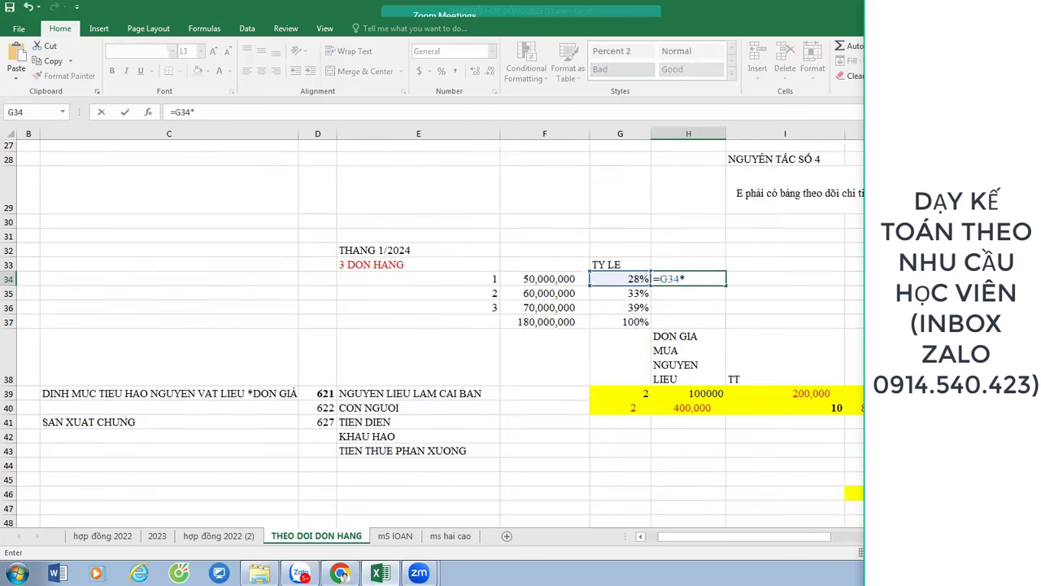
pyautogui.click(854, 482)
pyautogui.hotkey('ctrl', 'Return')
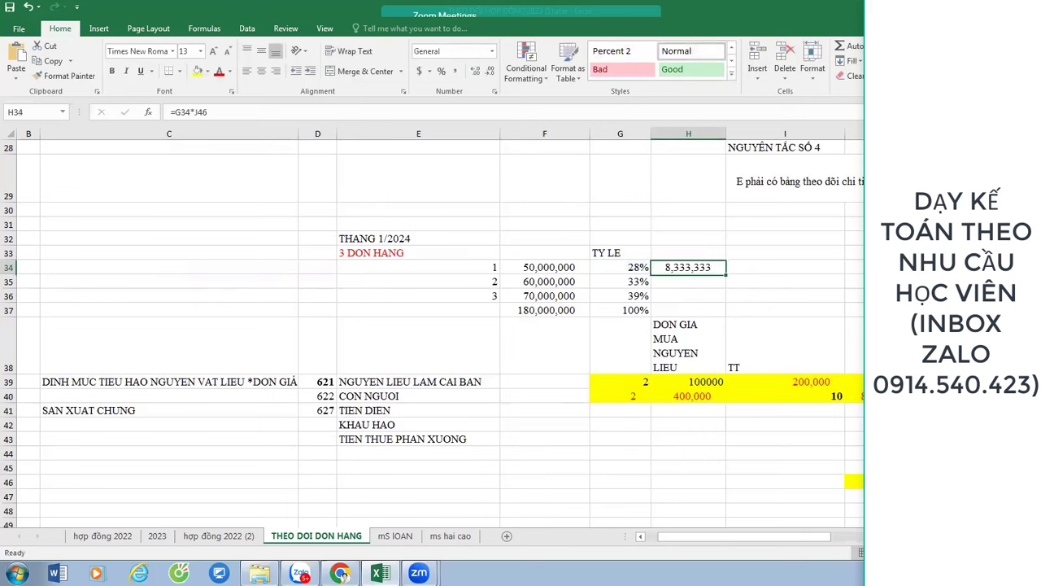
pyautogui.hotkey('ctrl', 'c')
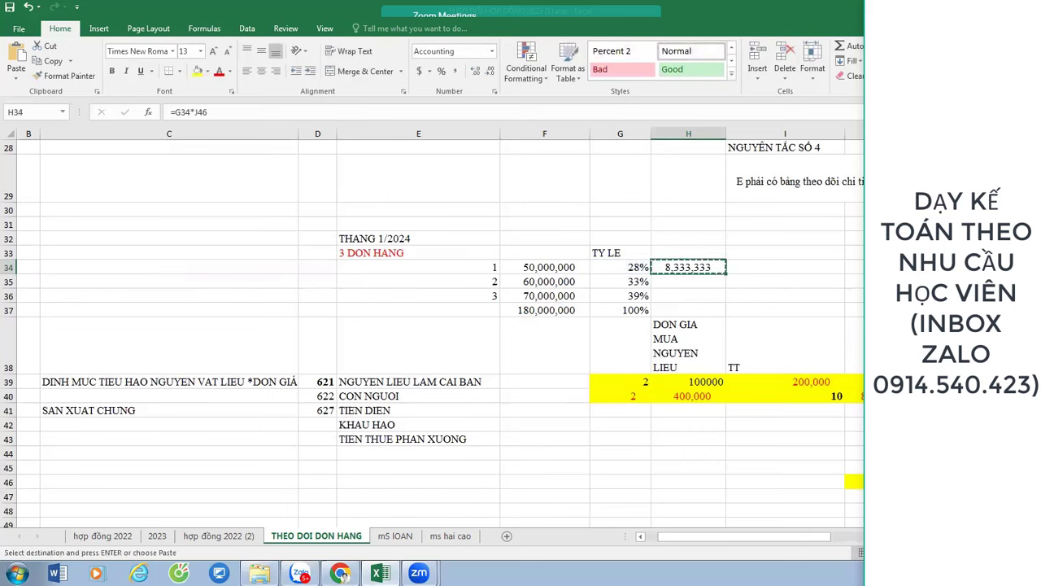
pyautogui.press('Escape')
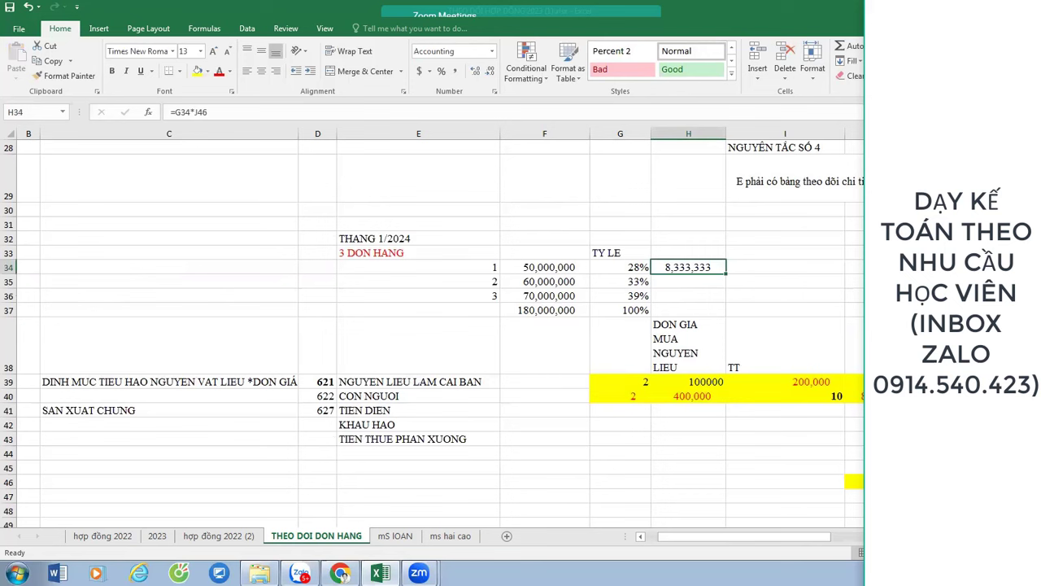
# - Make the overhead reference in H34 absolute so the formula reads =G34*$J$46
pyautogui.click(667, 296)
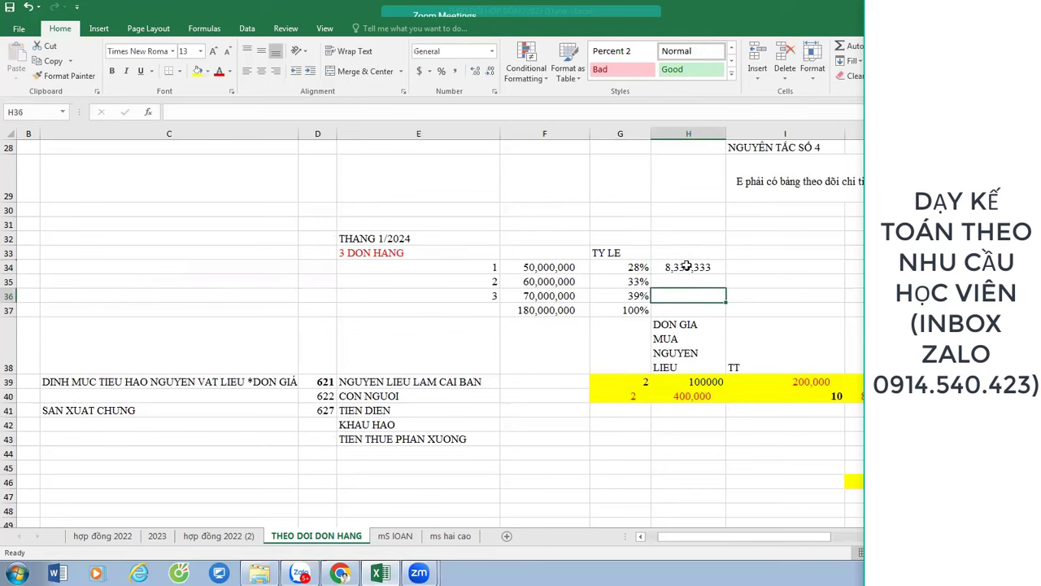
pyautogui.doubleClick(688, 267)
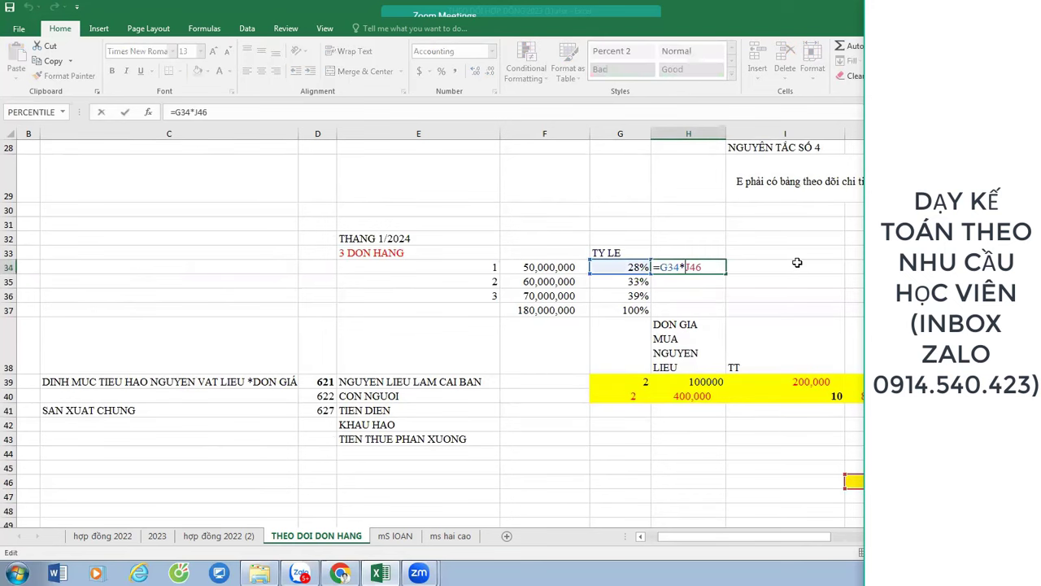
pyautogui.hotkey('shift', 'Right')
pyautogui.hotkey('shift', 'Right')
pyautogui.hotkey('shift', 'Right')
pyautogui.press('F4')
pyautogui.hotkey('ctrl', 'Return')
# - Copy the H34 overhead formula down through H37 and widen column H to fit the amounts
pyautogui.hotkey('ctrl', 'c')
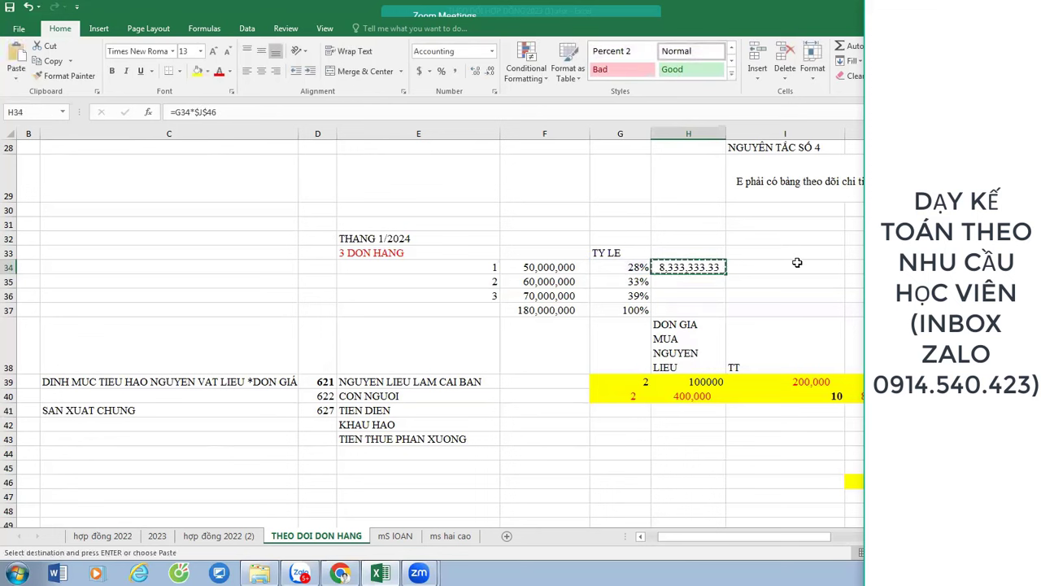
pyautogui.hotkey('shift', 'Down')
pyautogui.hotkey('shift', 'Down')
pyautogui.hotkey('shift', 'Down')
pyautogui.hotkey('ctrl', 'v')
pyautogui.press('Down')
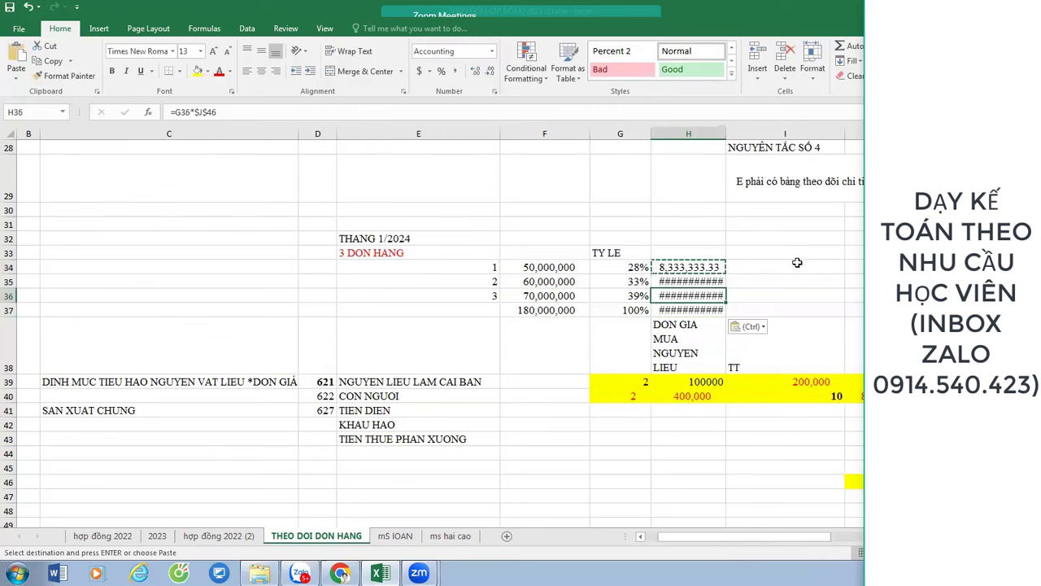
pyautogui.moveTo(726, 133); pyautogui.dragTo(739, 133)
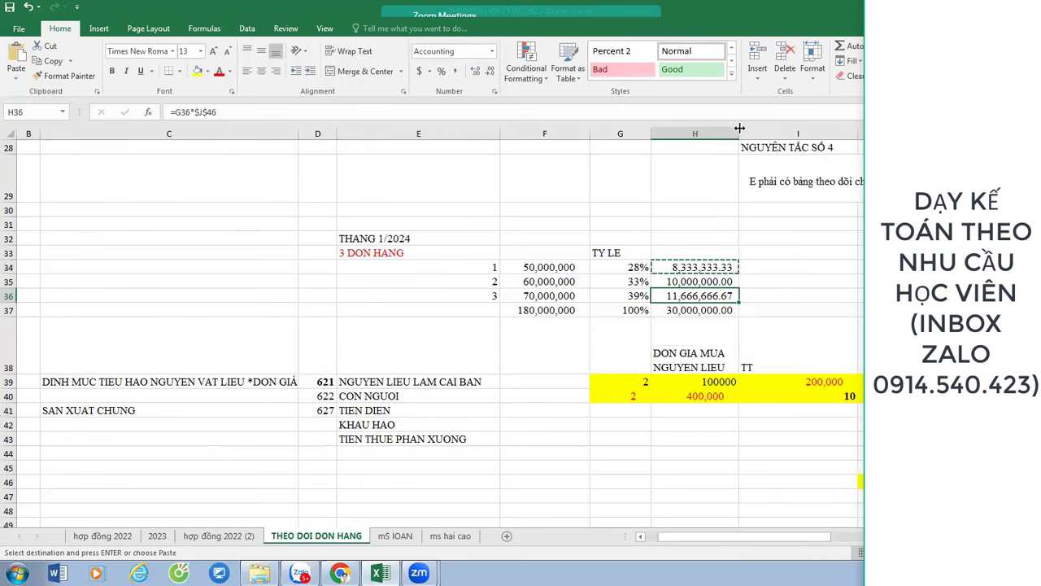
pyautogui.press('Escape')
# - Examine the materials row 39 from its TT amount across to its description and account code 621
pyautogui.click(822, 383)
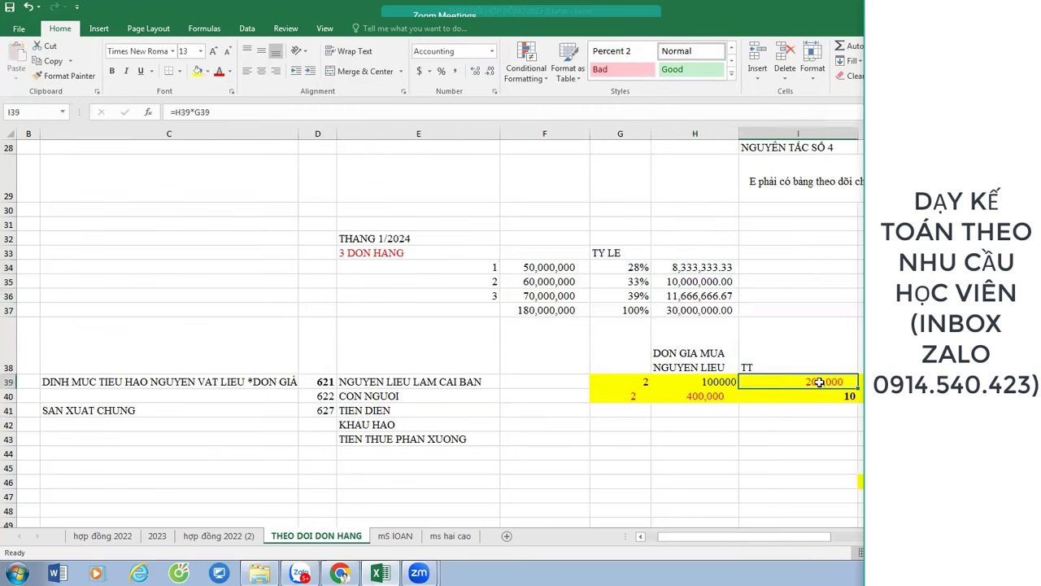
pyautogui.press('Right')
pyautogui.press('Right')
pyautogui.press('Right')
pyautogui.press('Right')
pyautogui.press('Right')
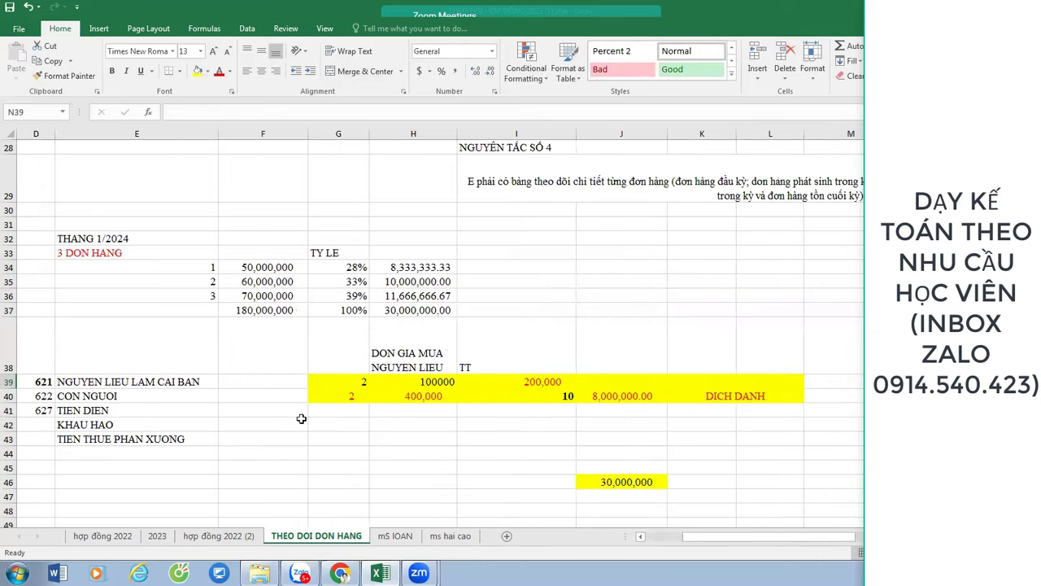
pyautogui.click(113, 383)
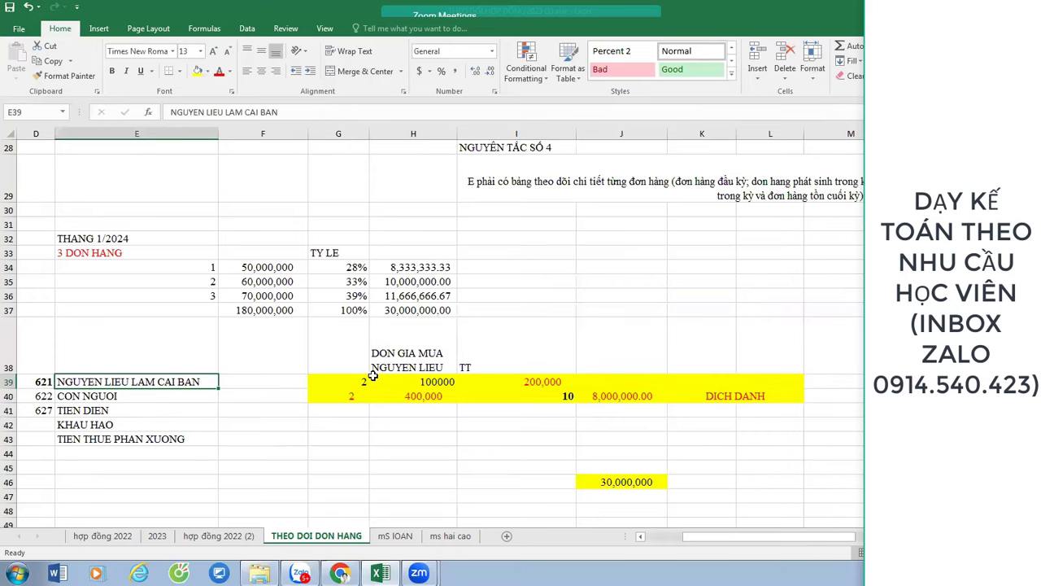
pyautogui.press('Left')
pyautogui.press('Left')
pyautogui.press('Right')
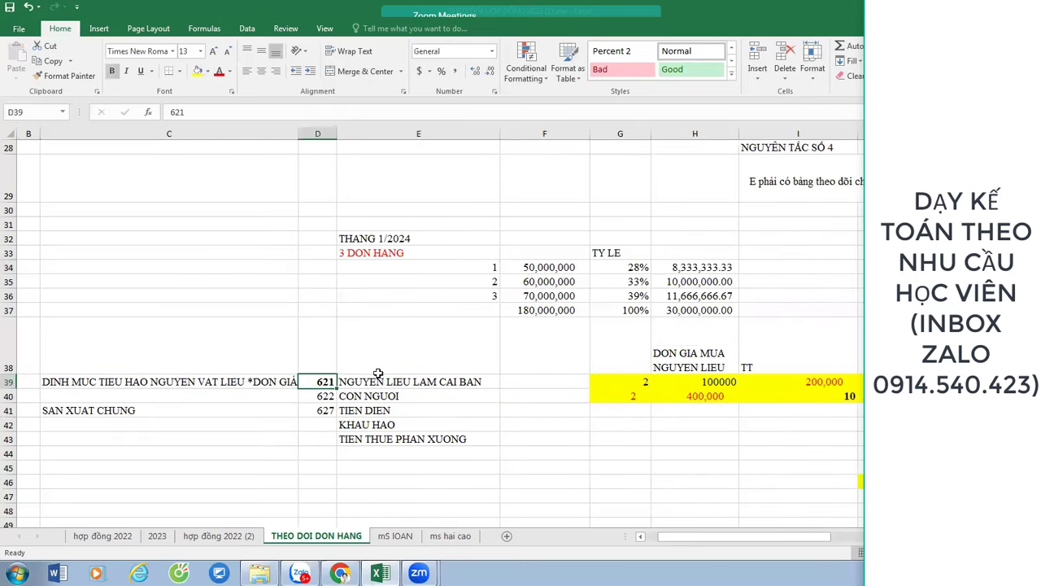
# - Check the first order's combined cost by selecting materials I39, labour J40 and allocated overhead H34 together
pyautogui.click(704, 396)
pyautogui.click(556, 267)
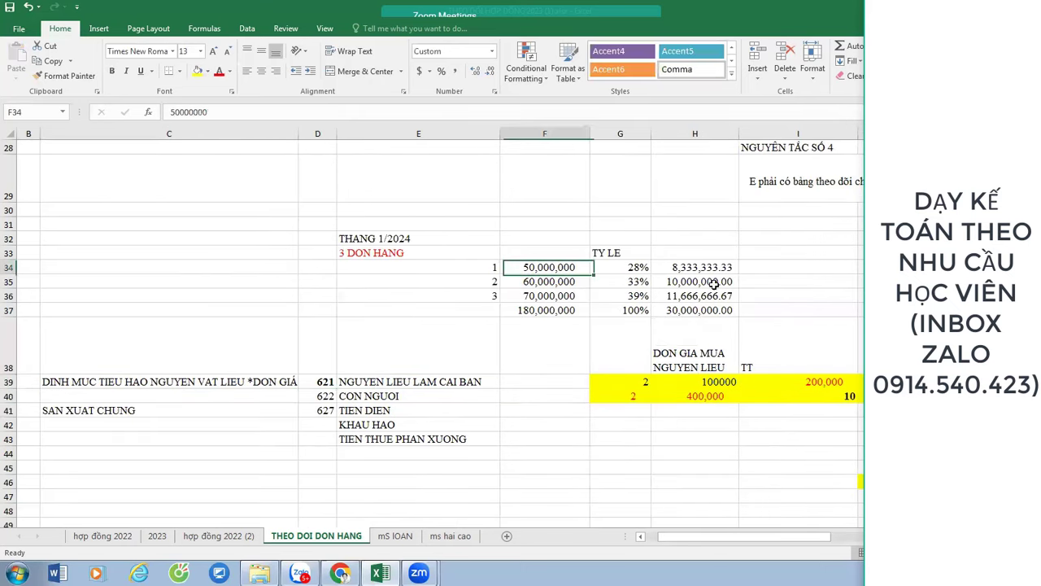
pyautogui.click(838, 381)
pyautogui.keyDown('ctrl'); pyautogui.click(861, 397); pyautogui.keyUp('ctrl')
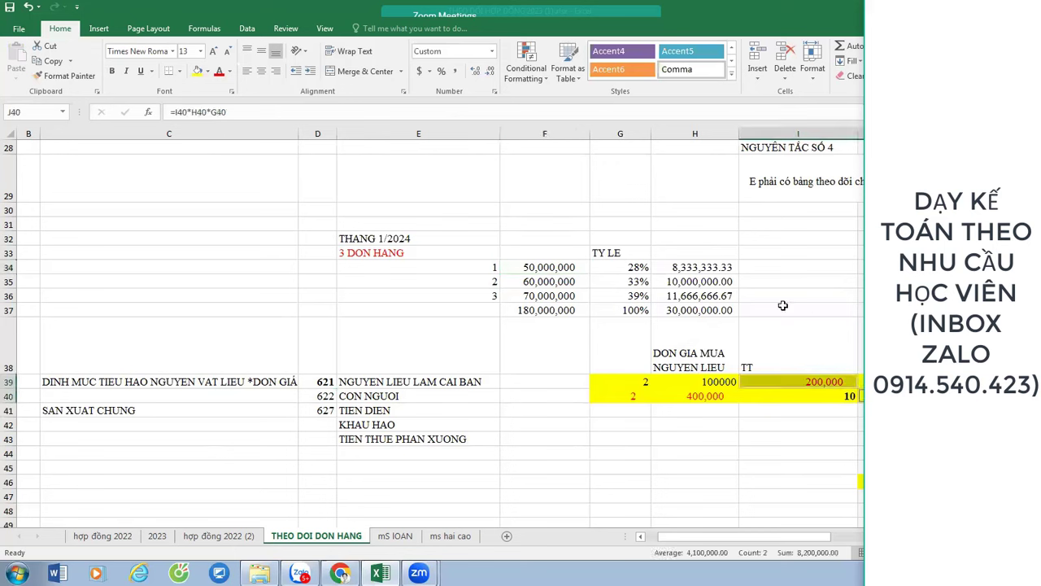
pyautogui.keyDown('ctrl'); pyautogui.click(707, 266); pyautogui.keyUp('ctrl')
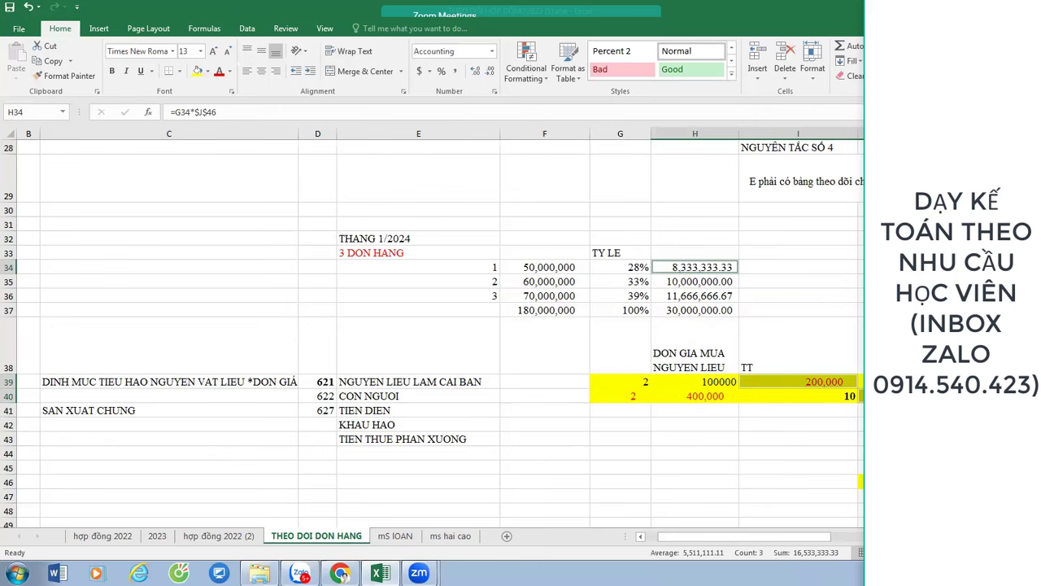
# - Total the first order's overhead, materials and labour in J36 with the formula =H34+I39+J40
pyautogui.click(861, 295)
pyautogui.write('=')
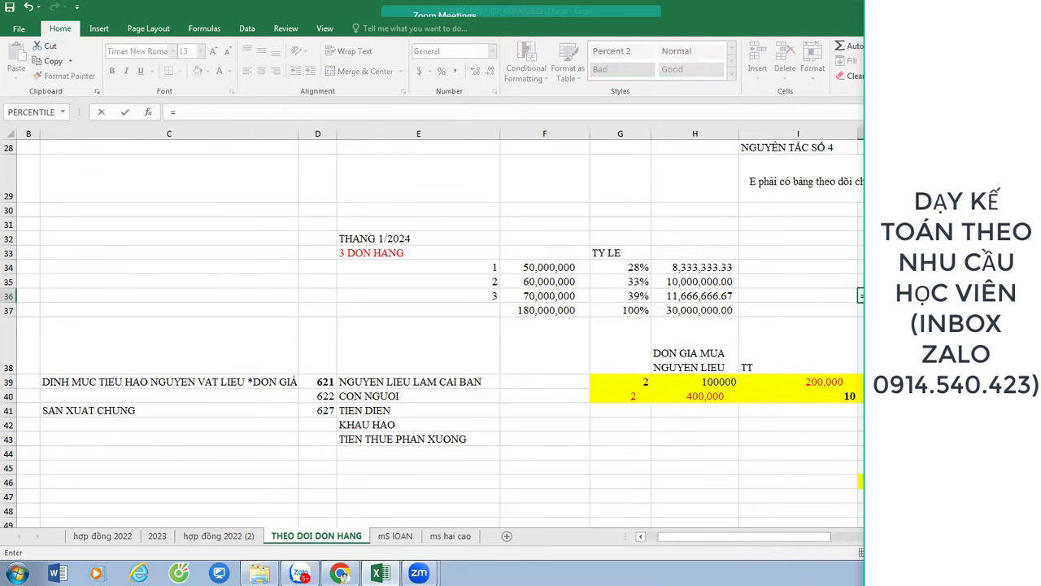
pyautogui.click(708, 267)
pyautogui.write('+')
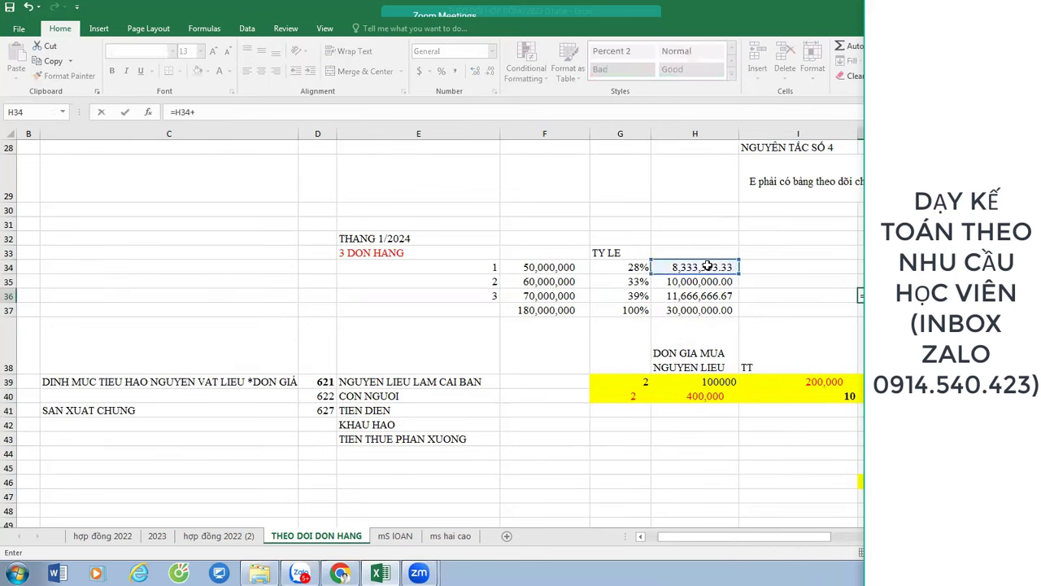
pyautogui.click(817, 382)
pyautogui.write('+')
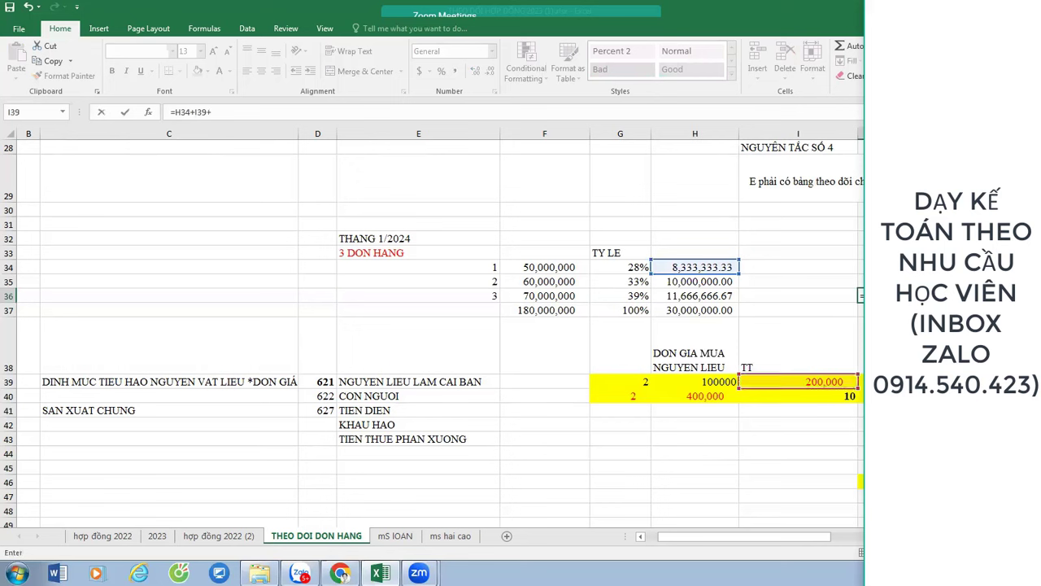
pyautogui.click(859, 396)
pyautogui.press('Return')
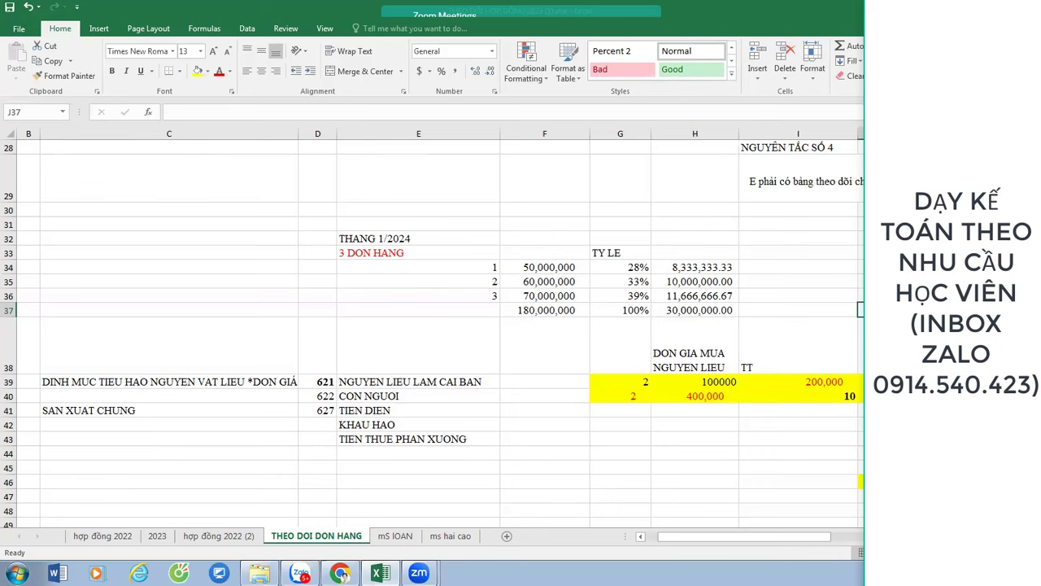
# - Enter the label GIÁ VỐN (KO CÓ AI BIẾT HẾT) in J33 above the order's total cost
pyautogui.press('Right')
pyautogui.press('Right')
pyautogui.press('Right')
pyautogui.press('Right')
pyautogui.press('Right')
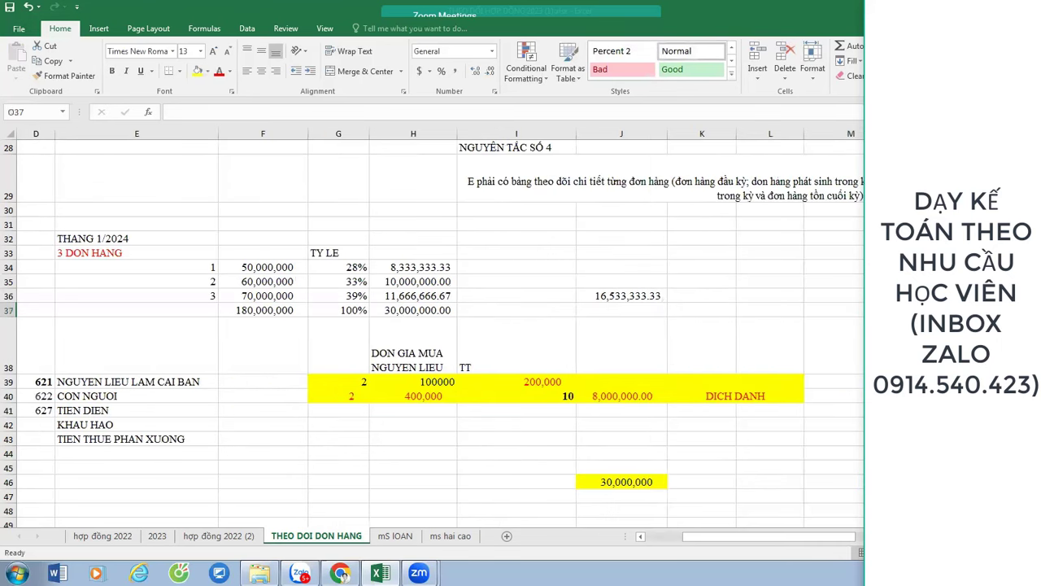
pyautogui.click(629, 246)
pyautogui.write('GIÁ VỐN')
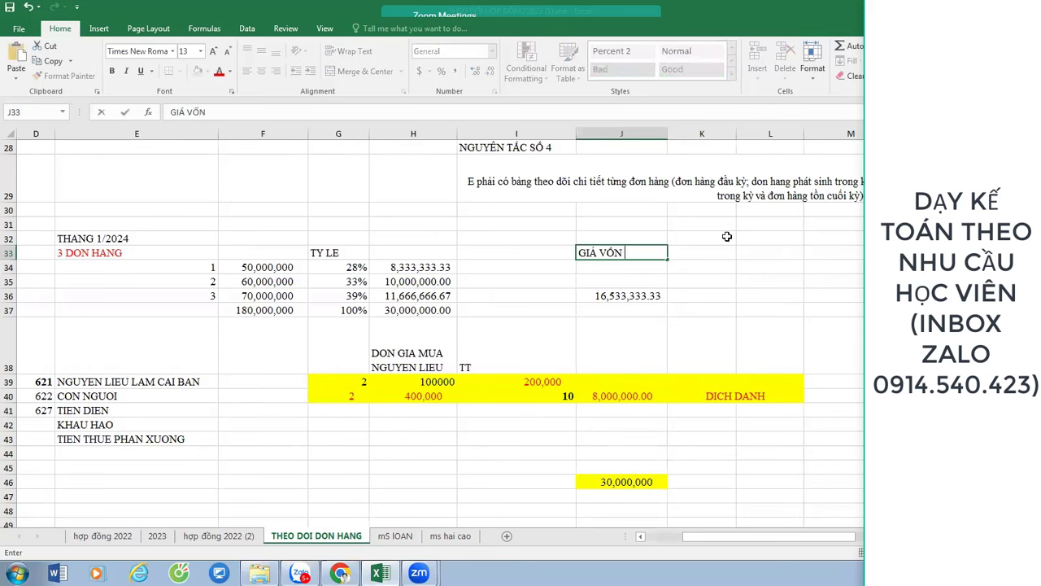
pyautogui.write(' (KO CÓ AI BIẾT')
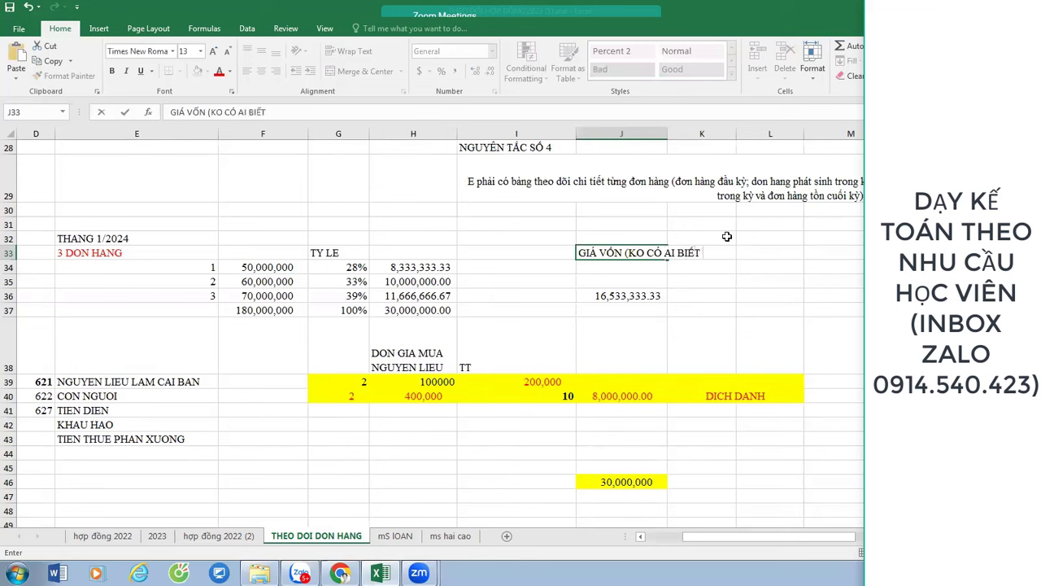
pyautogui.write(' HẾT)')
pyautogui.press('Up')
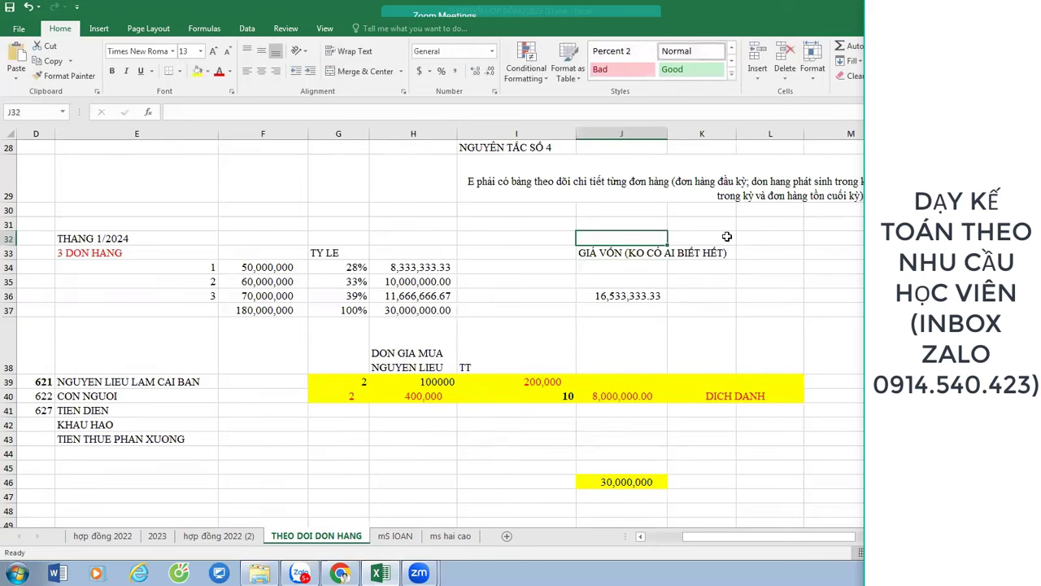
# - Widen column J to fit its label and enter the heading % LAI MONG MUON in K33
pyautogui.moveTo(668, 135); pyautogui.dragTo(751, 154)
pyautogui.click(701, 293)
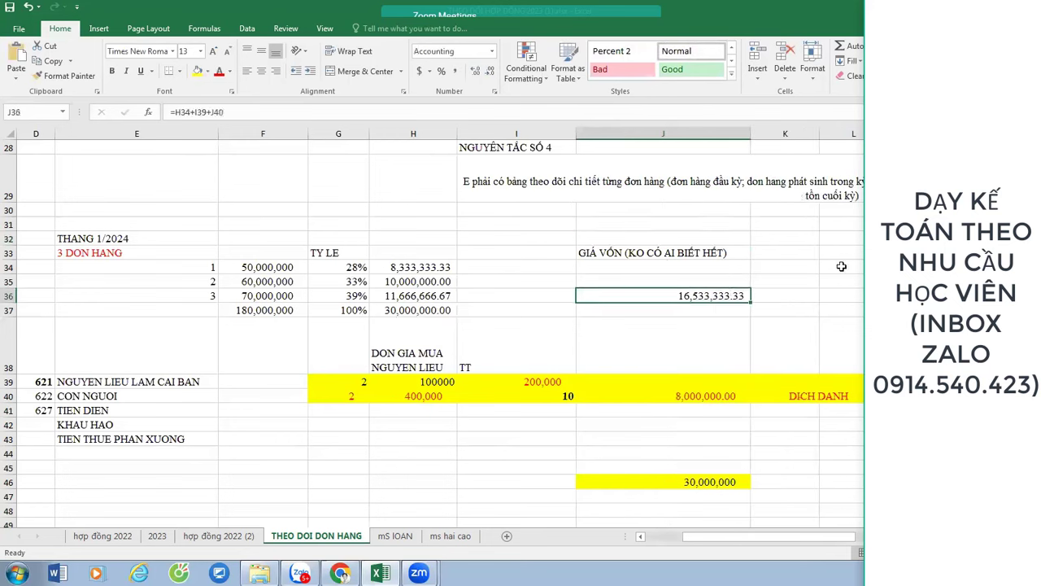
pyautogui.click(785, 256)
pyautogui.write('%')
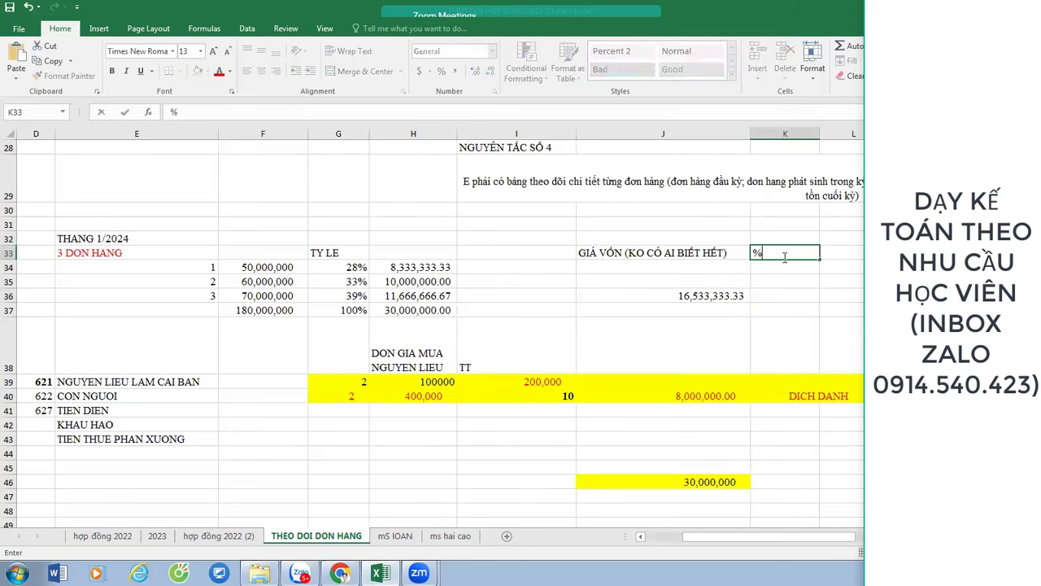
pyautogui.write(' LAI MONG MUON')
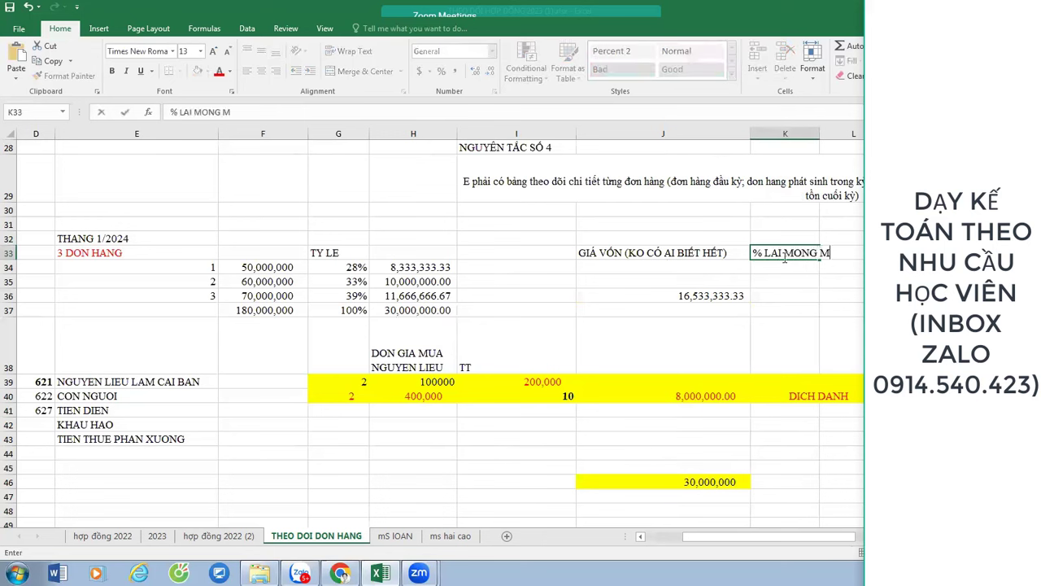
pyautogui.press('Return')
# - Enter a 50% desired profit rate in K36 and calculate the profit amount in L36 with =J36*K36
pyautogui.press('Down')
pyautogui.press('Down')
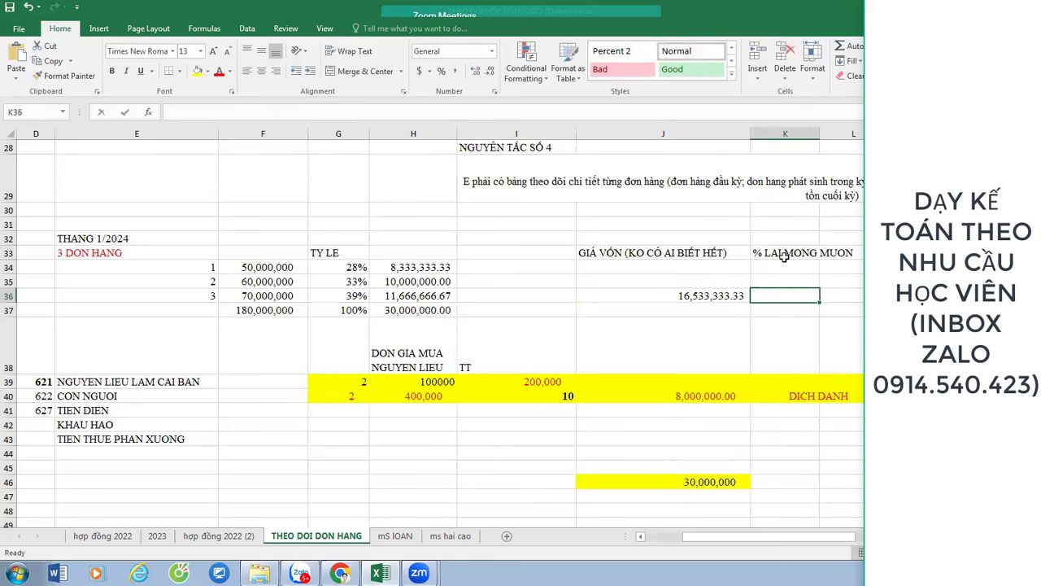
pyautogui.write('50%')
pyautogui.press('Right')
pyautogui.write('=')
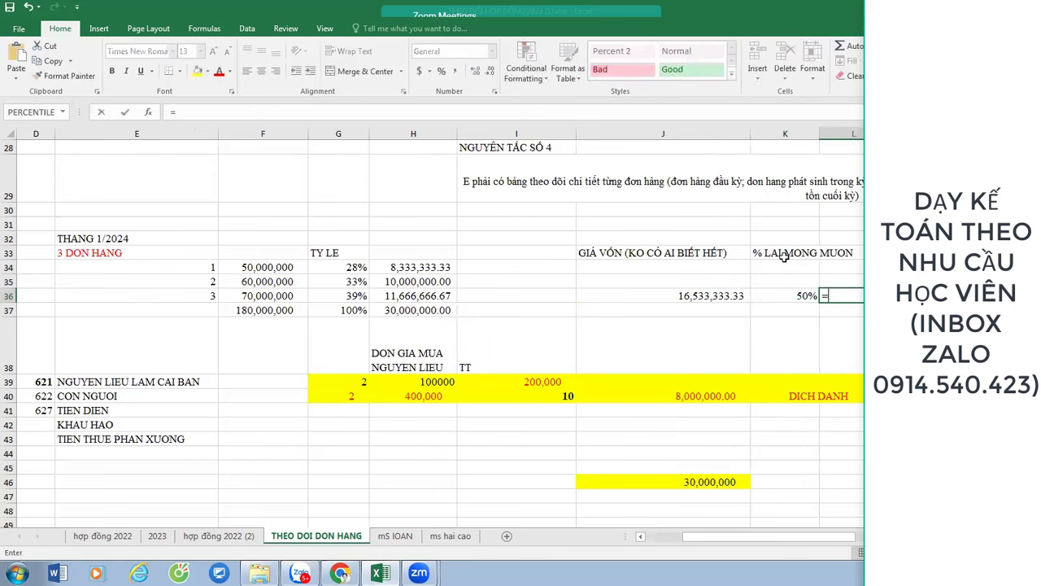
pyautogui.press('Left')
pyautogui.press('Left')
pyautogui.write('*')
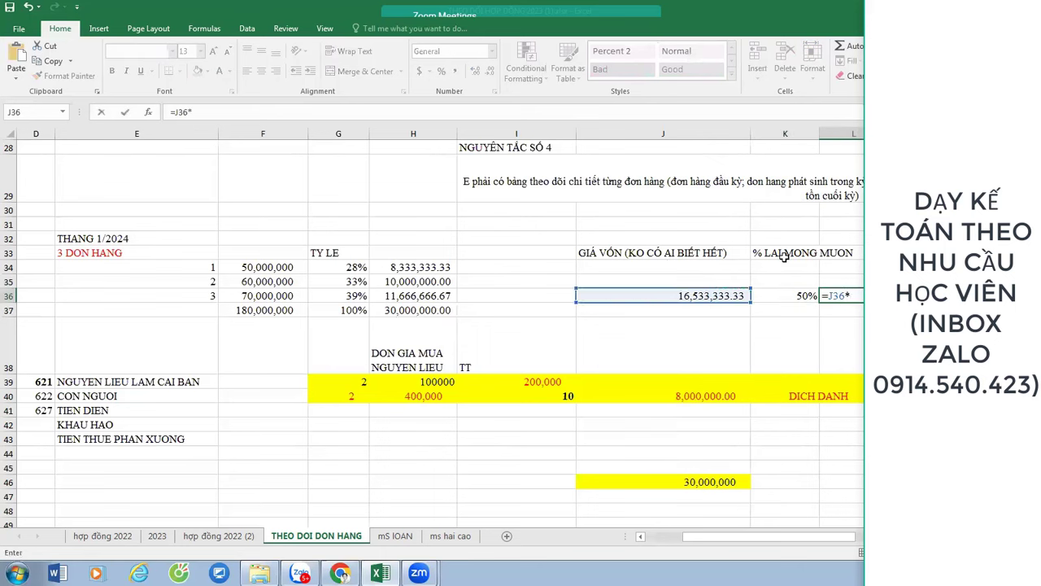
pyautogui.press('Left')
pyautogui.press('Return')
# - Calculate the order's selling price in M36 with =L36+J36 and highlight that cell in yellow
pyautogui.press('Up')
pyautogui.press('Right')
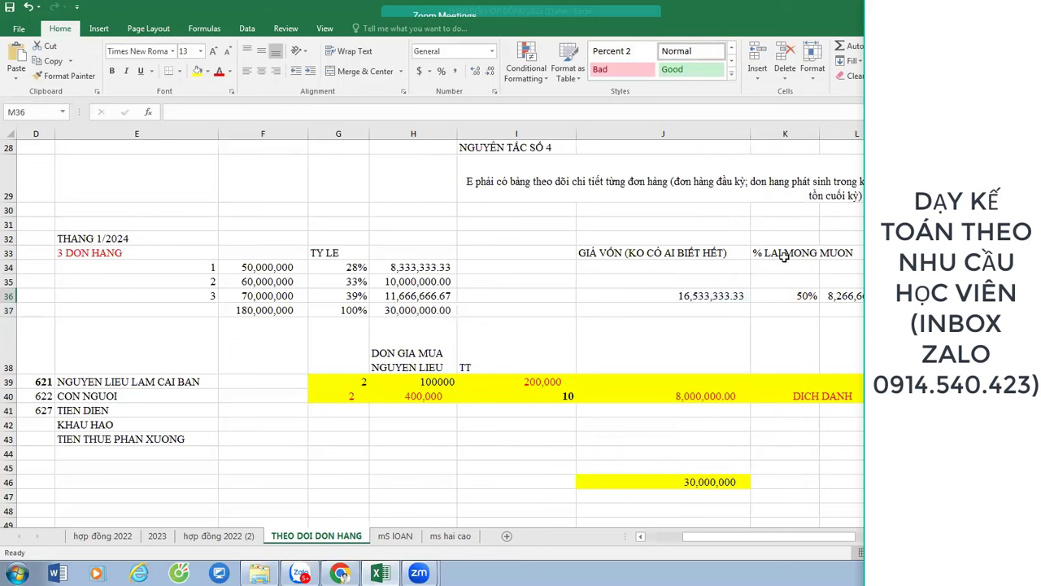
pyautogui.write('=')
pyautogui.press('Left')
pyautogui.write('+')
pyautogui.press('Left')
pyautogui.press('Left')
pyautogui.press('Left')
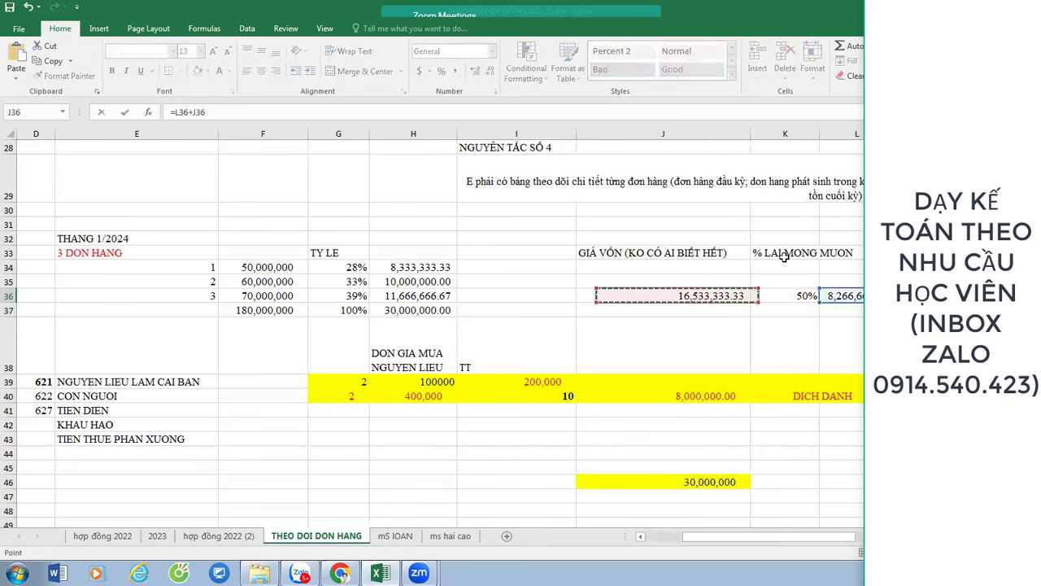
pyautogui.press('Return')
pyautogui.press('Up')
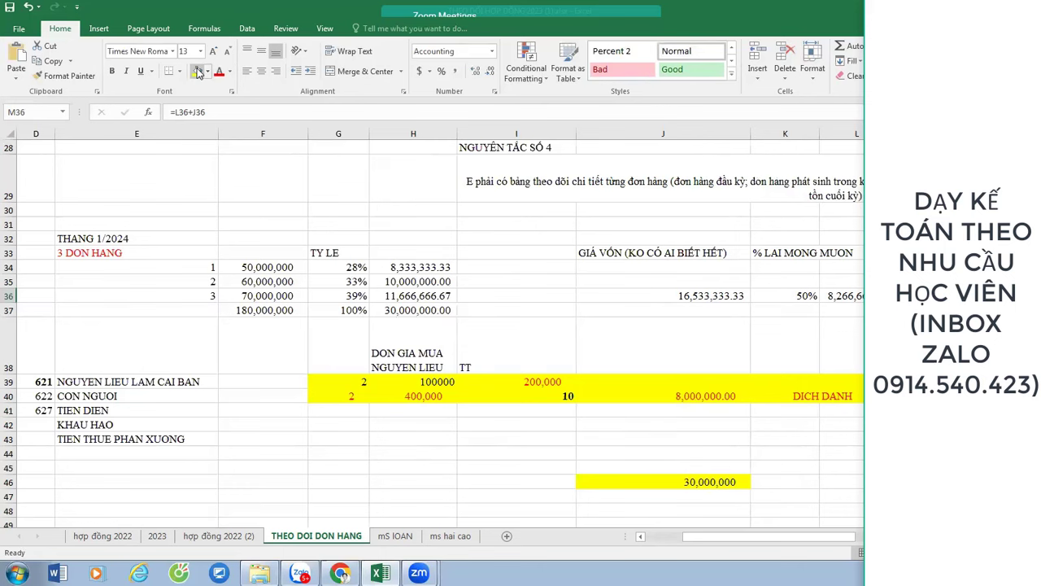
pyautogui.press('Down')
pyautogui.press('Up')
pyautogui.press('Up')
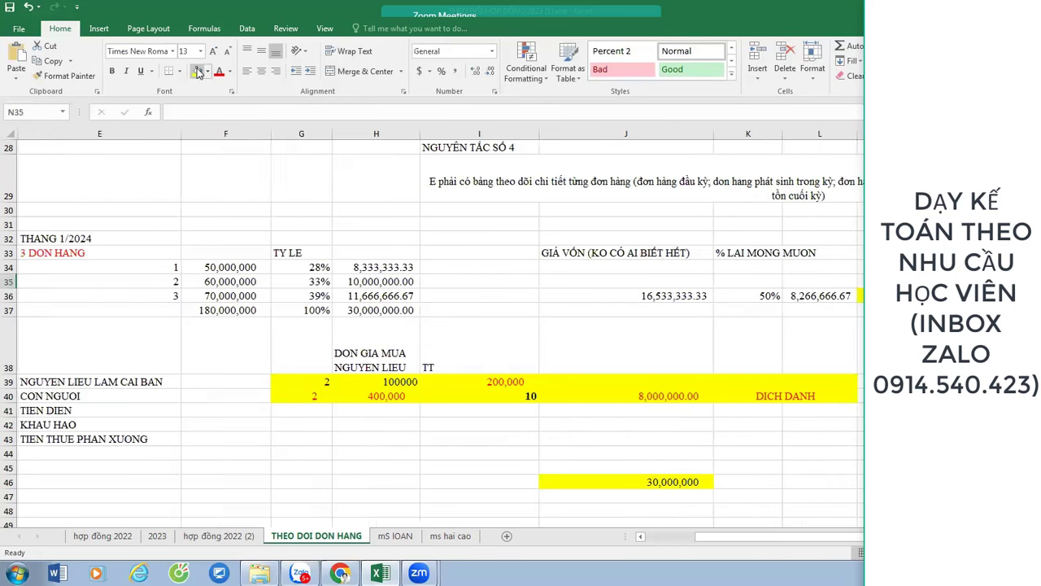
pyautogui.press('Right')
pyautogui.press('Down')
pyautogui.press('Left')
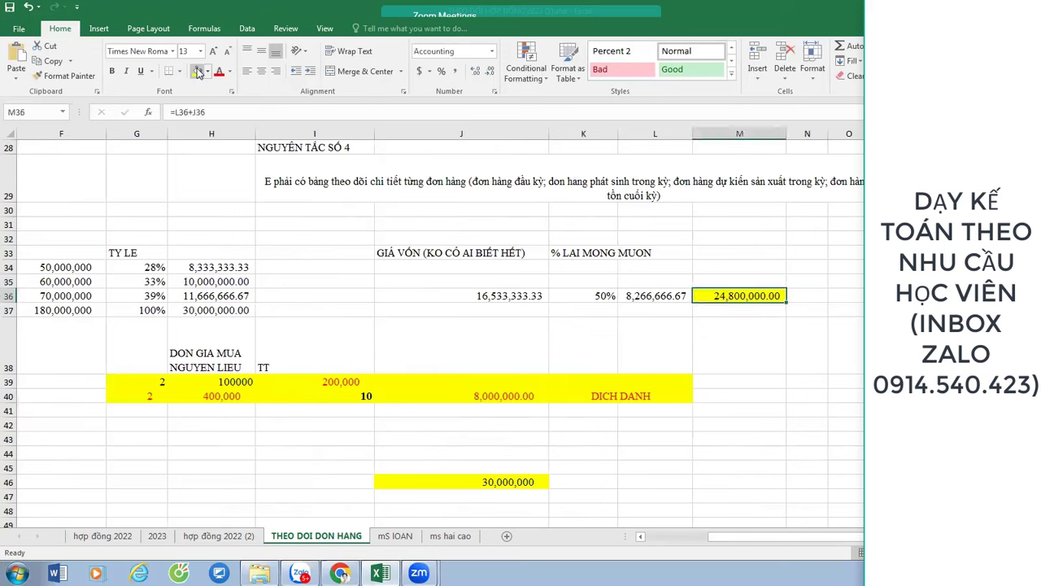
# - Label the selling price column CHU AVAT in M33 and the tax column VAT in N33
pyautogui.click(715, 250)
pyautogui.write('CHUAVAT')
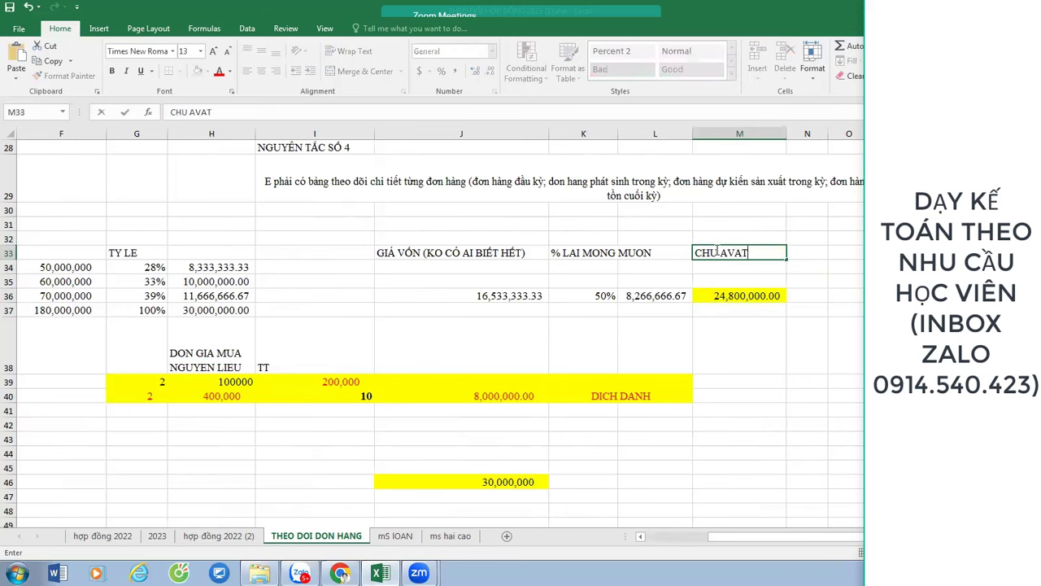
pyautogui.press('Tab')
pyautogui.write('VAT')
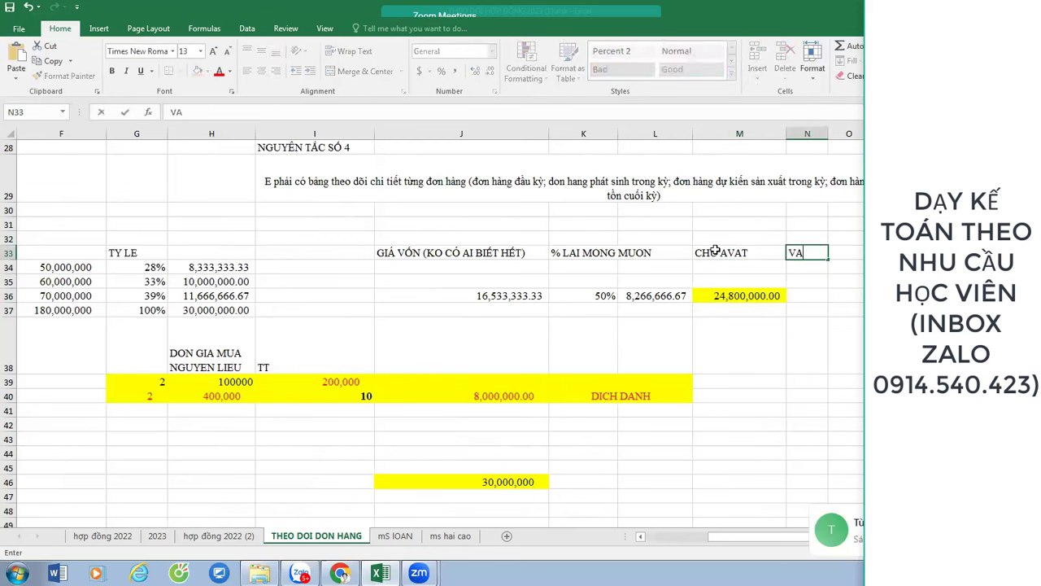
pyautogui.press('Return')
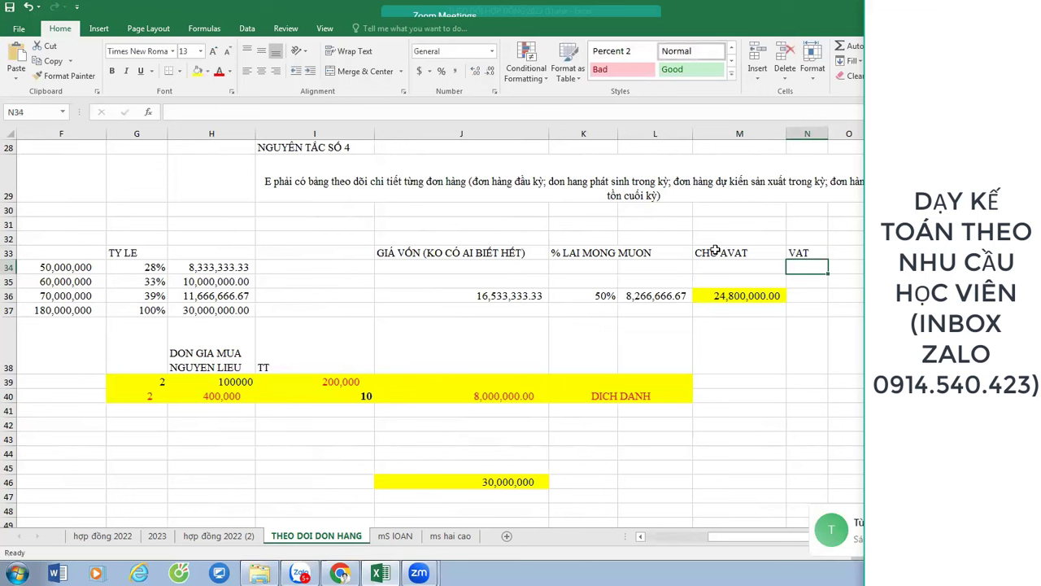
# - Calculate the 10% VAT on the selling price in N36 with the formula =M36*10%
pyautogui.press('Down')
pyautogui.press('Down')
pyautogui.write('=')
pyautogui.press('Left')
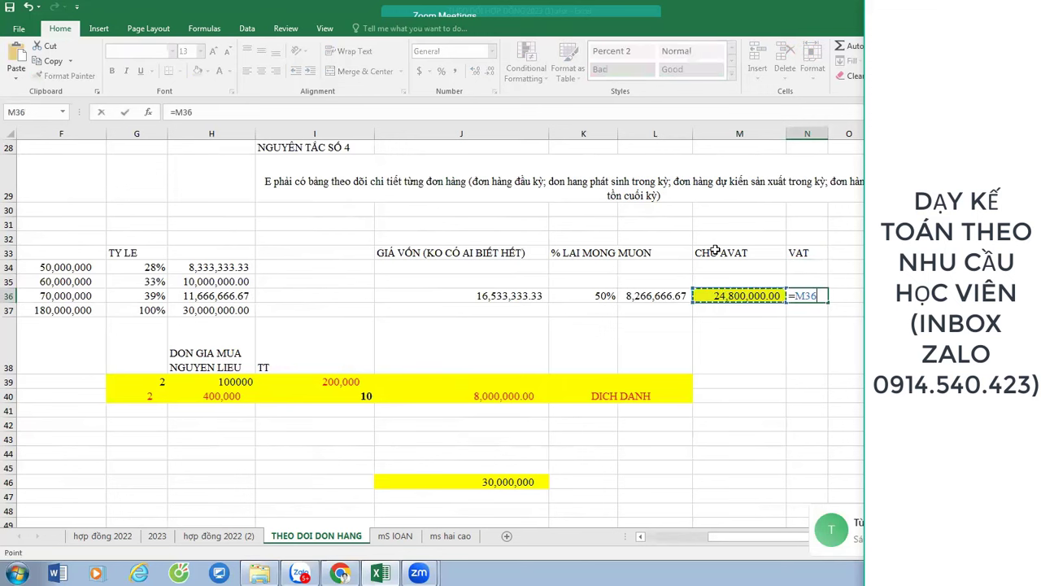
pyautogui.write('*10%')
pyautogui.press('Return')
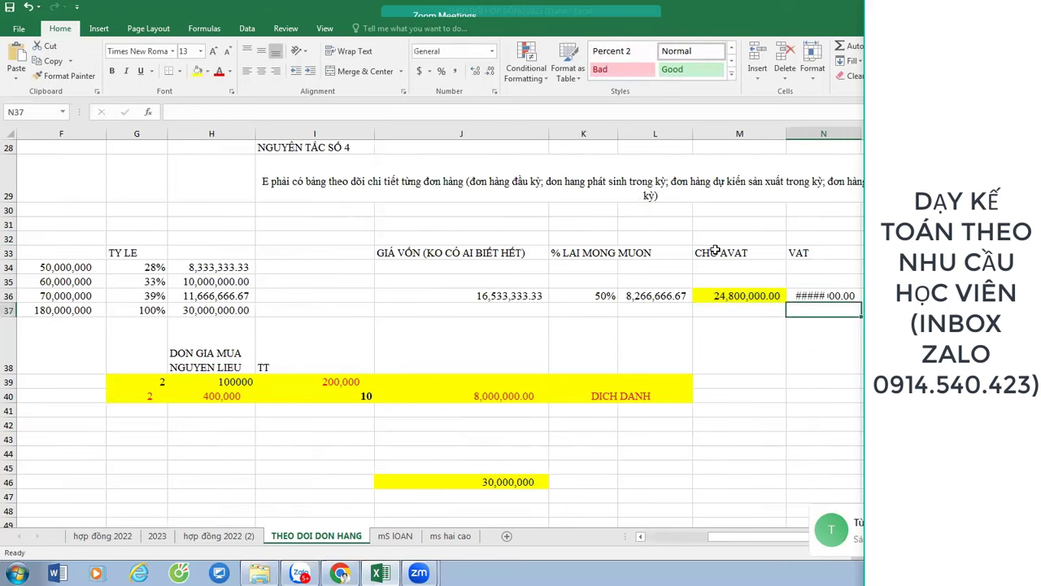
# - Total the selling price and its VAT in O36 with the formula =M36+N36
pyautogui.press('Up')
pyautogui.press('Up')
pyautogui.press('Right')
pyautogui.press('Down')
pyautogui.write('=')
pyautogui.press('Left')
pyautogui.press('Left')
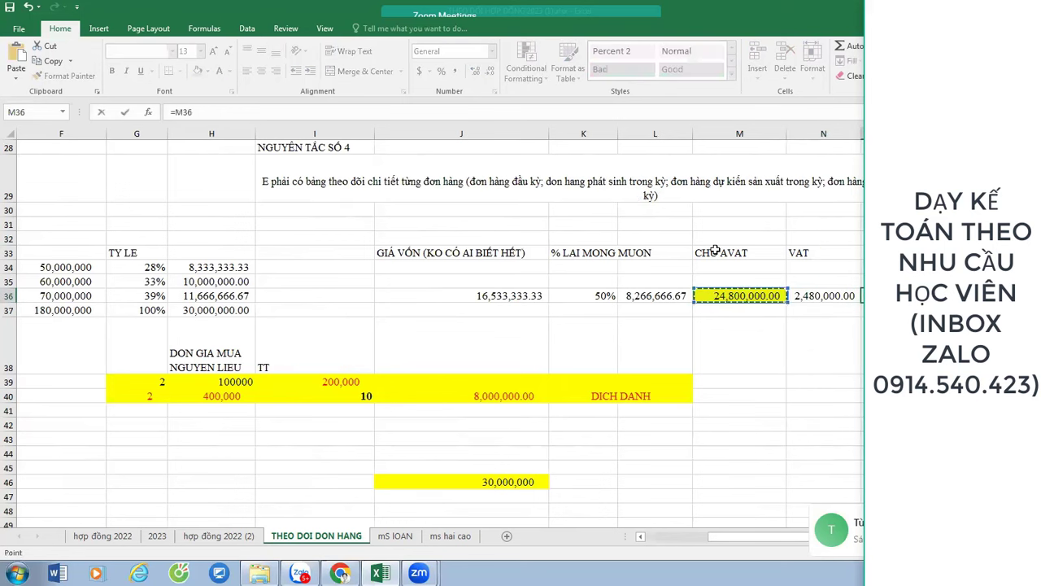
pyautogui.write('+')
pyautogui.press('Left')
pyautogui.press('Return')
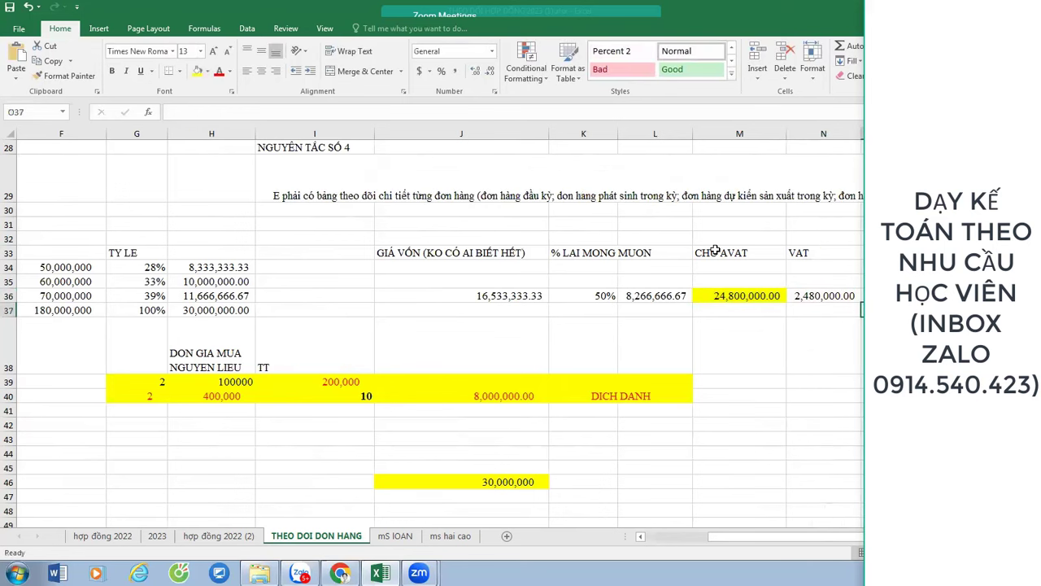
# - Enter the heading GIA DA CO VAT in O33 above the tax-inclusive price
pyautogui.click(837, 249)
pyautogui.press('Right')
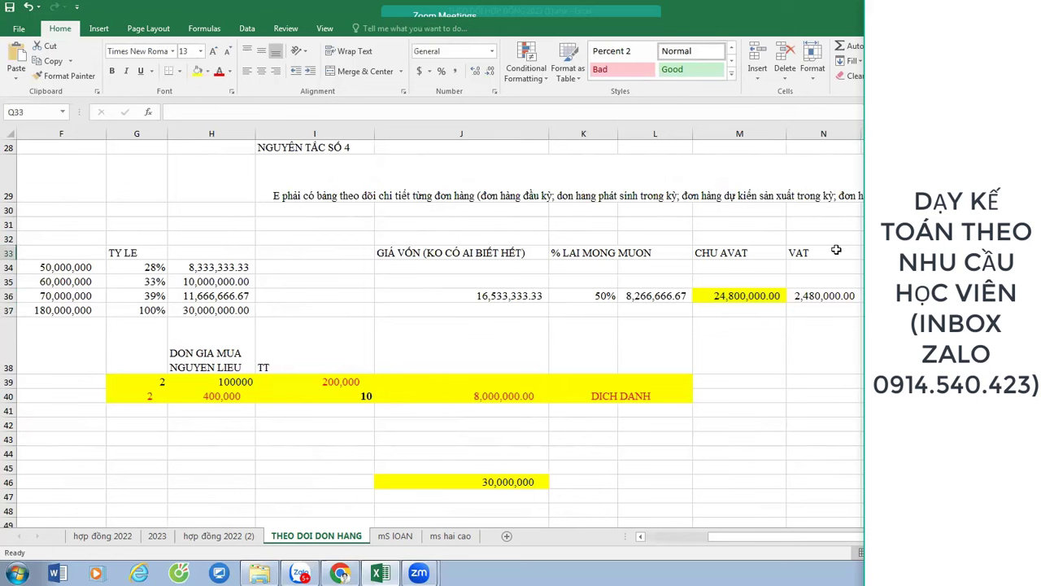
pyautogui.press('Down')
pyautogui.press('Up')
pyautogui.write('GIOA')
pyautogui.press('BackSpace')
pyautogui.press('BackSpace')
pyautogui.press('BackSpace')
pyautogui.press('BackSpace')
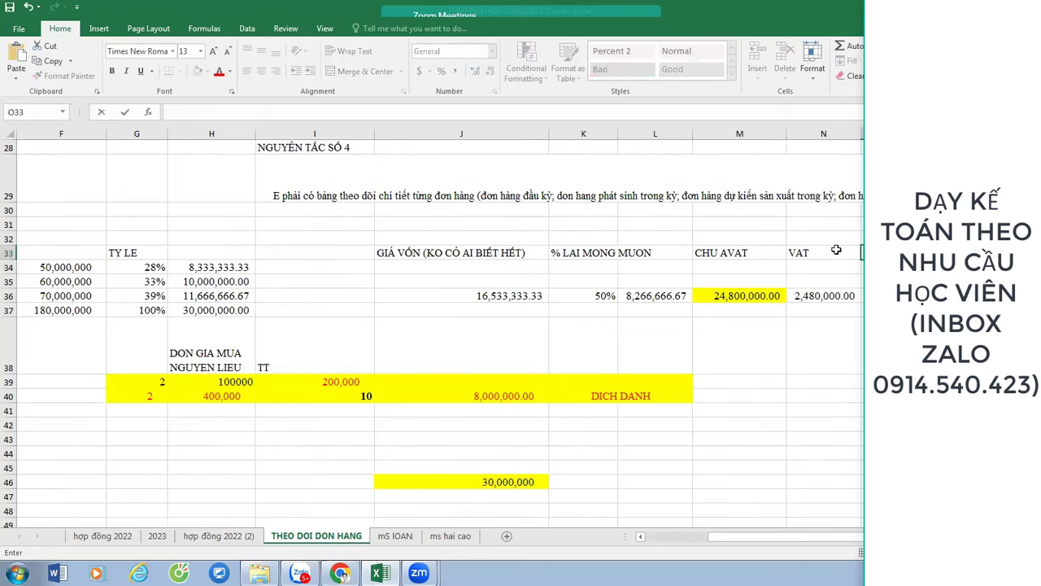
pyautogui.write('GIA DA CO VAT')
pyautogui.press('Return')
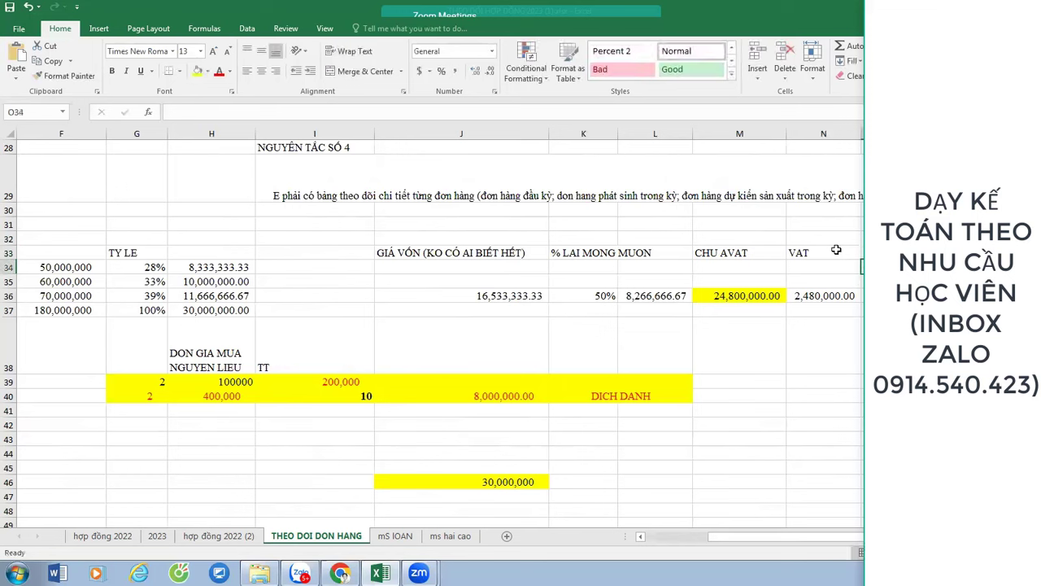
# - Review row 34 from the first column across the order shares and cost columns to the tax-inclusive price column O
pyautogui.press('Home')
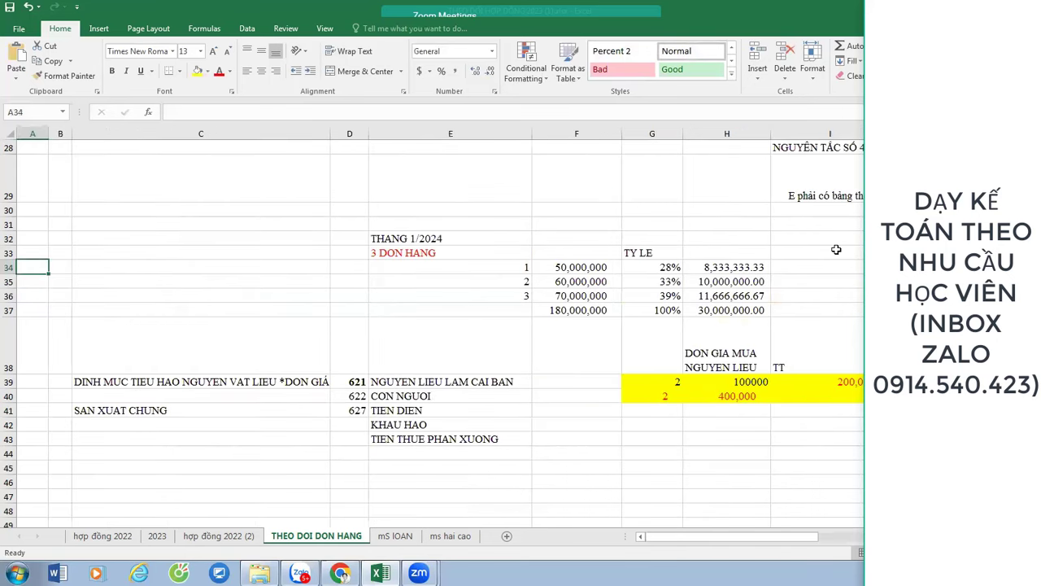
pyautogui.press('Right')
pyautogui.press('Right')
pyautogui.press('Right')
pyautogui.press('Right')
pyautogui.press('Right')
pyautogui.press('Right')
pyautogui.press('Right')
pyautogui.press('Right')
pyautogui.press('Right')
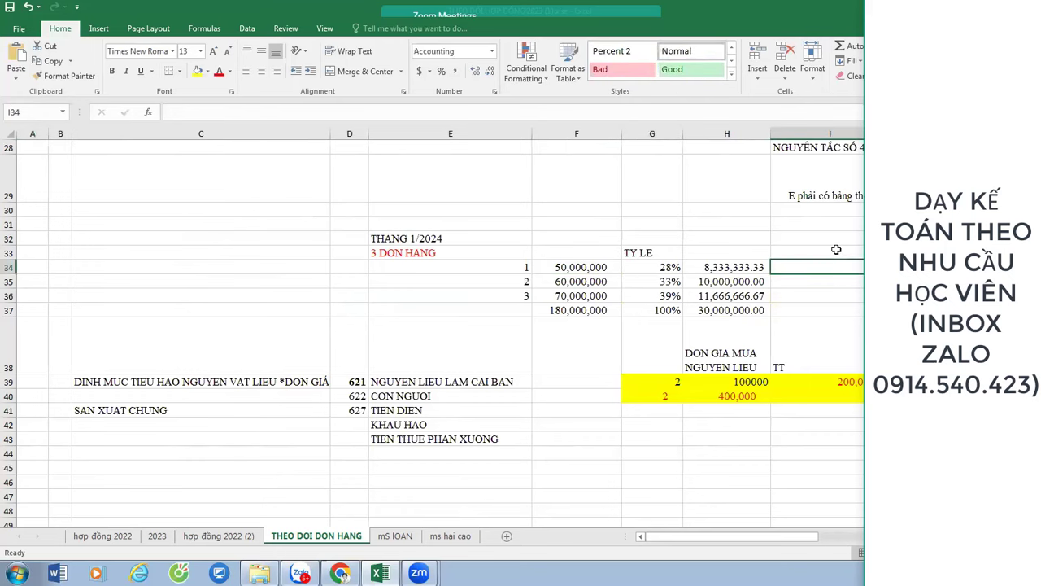
pyautogui.press('Right')
pyautogui.press('Right')
pyautogui.press('Right')
pyautogui.press('Right')
pyautogui.press('Right')
pyautogui.press('Right')
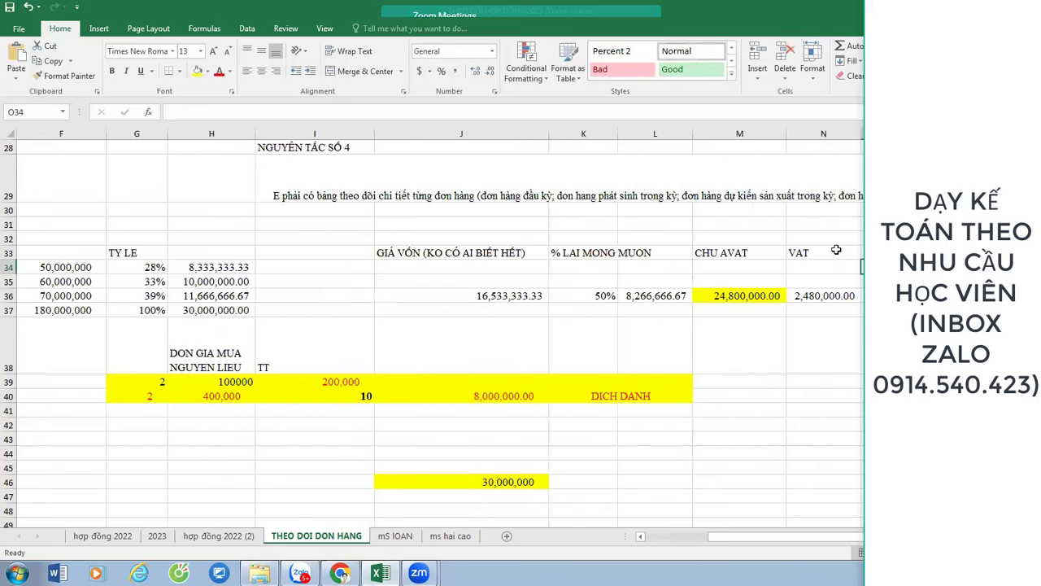
# - Reword the cost heading in J33 to GIÁ THÀNH (KO CÓ AI BIẾT HẾT)
pyautogui.press('Up')
pyautogui.press('Left')
pyautogui.press('Left')
pyautogui.press('Left')
pyautogui.press('Left')
pyautogui.press('Left')
pyautogui.press('Left')
pyautogui.press('Left')
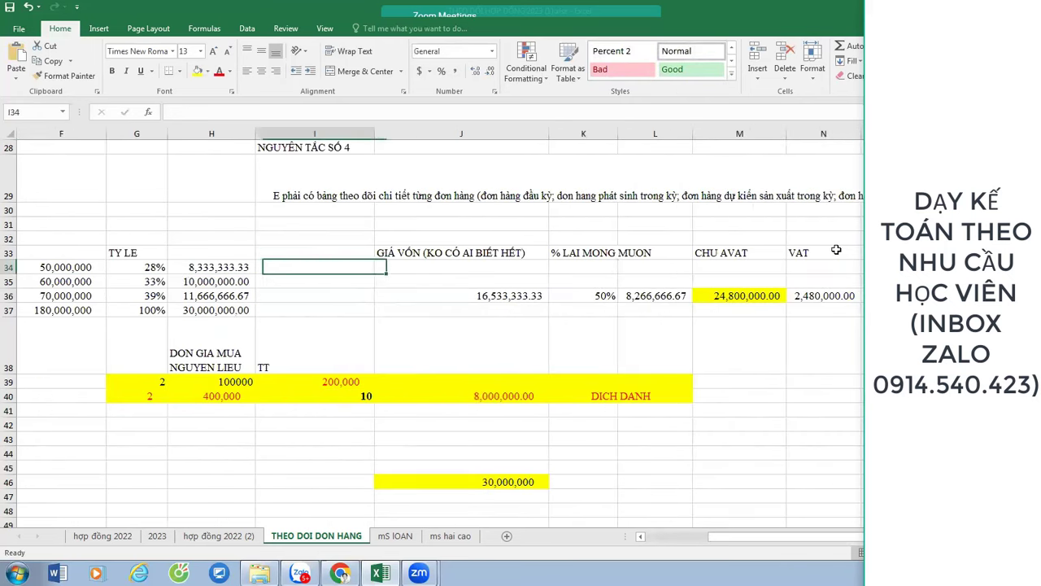
pyautogui.press('Right')
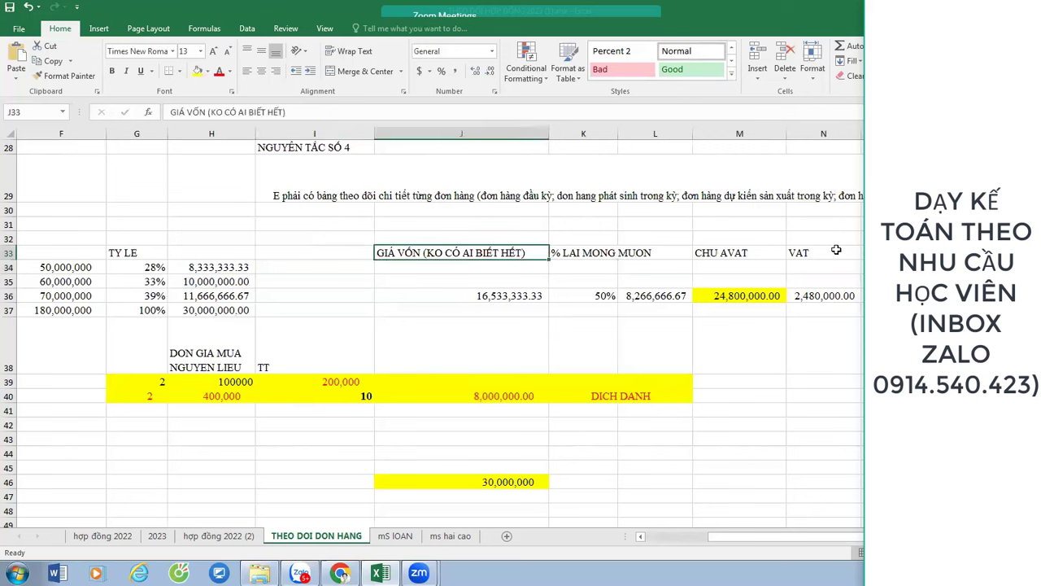
pyautogui.press('F2')
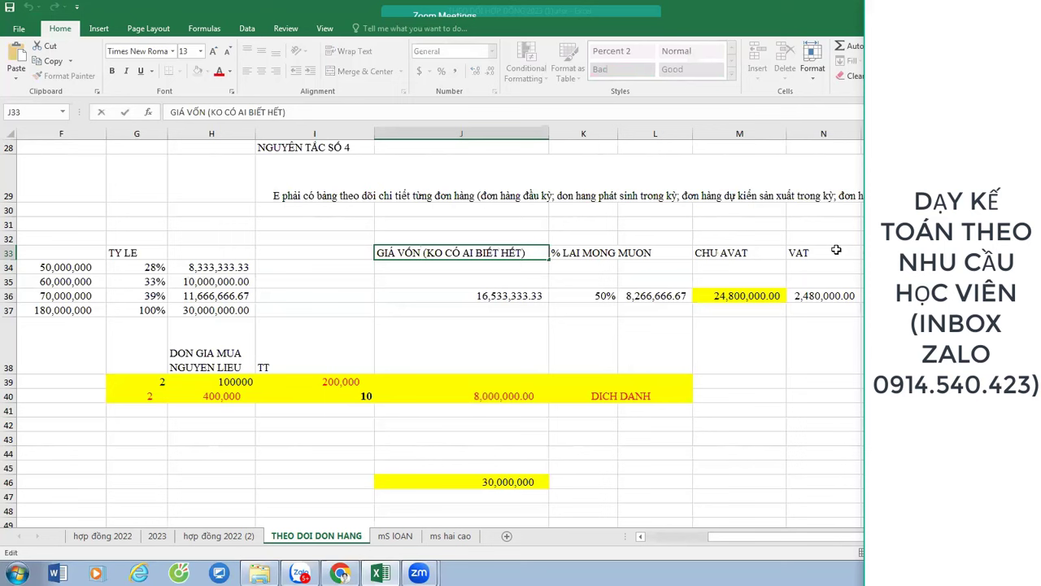
pyautogui.press('BackSpace')
pyautogui.press('BackSpace')
pyautogui.press('BackSpace')
pyautogui.write('THÀNH')
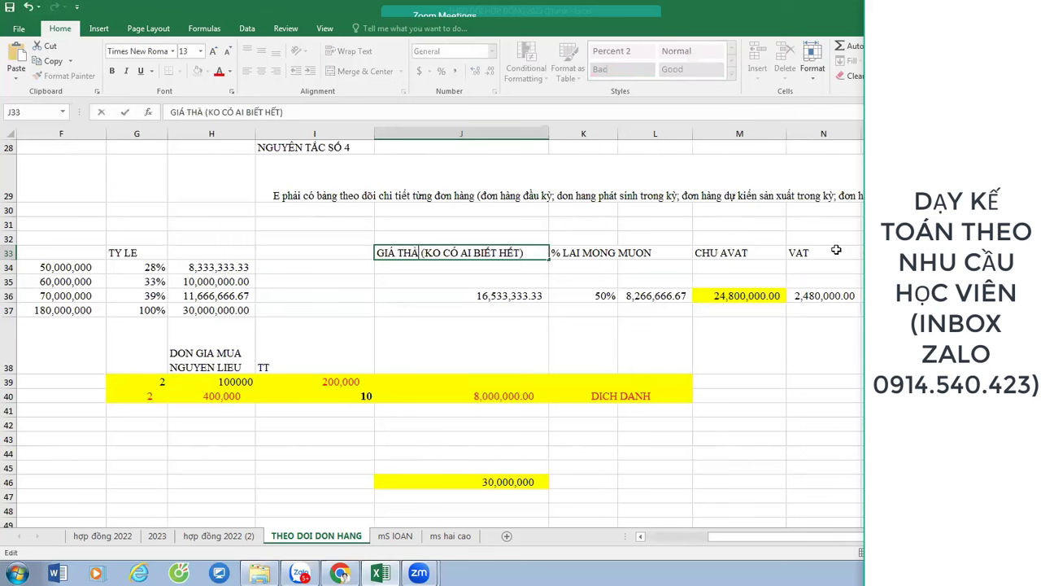
pyautogui.press('Return')
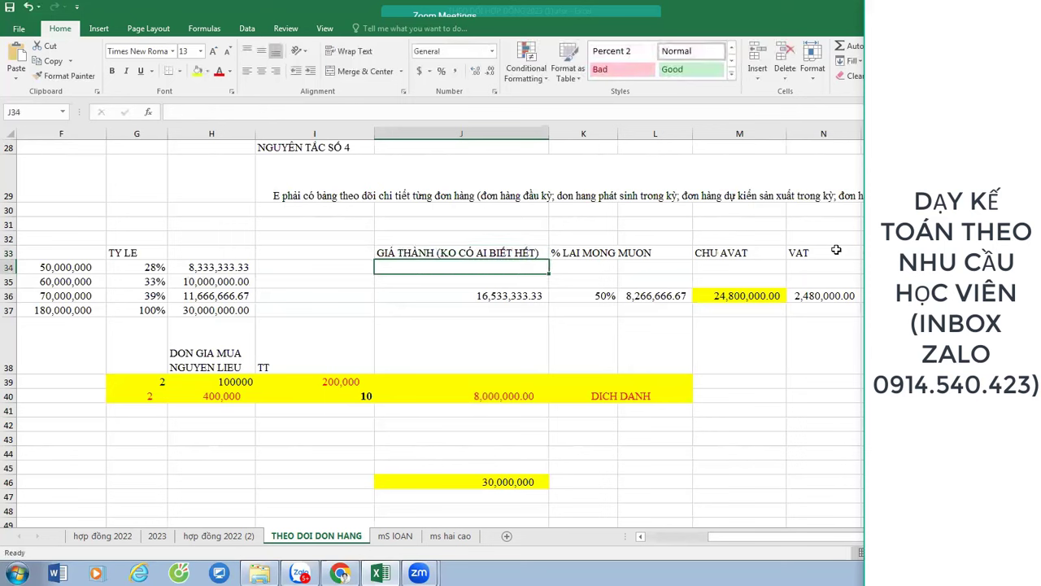
# - Append (GIÁ BÁN) to the CHU AVAT heading in M33
pyautogui.click(587, 254)
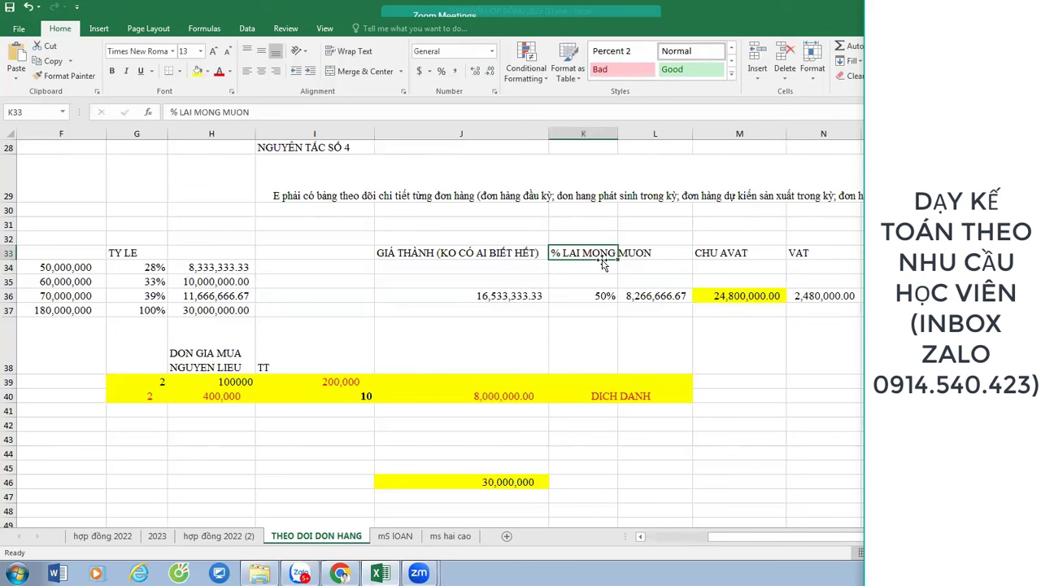
pyautogui.doubleClick(762, 254)
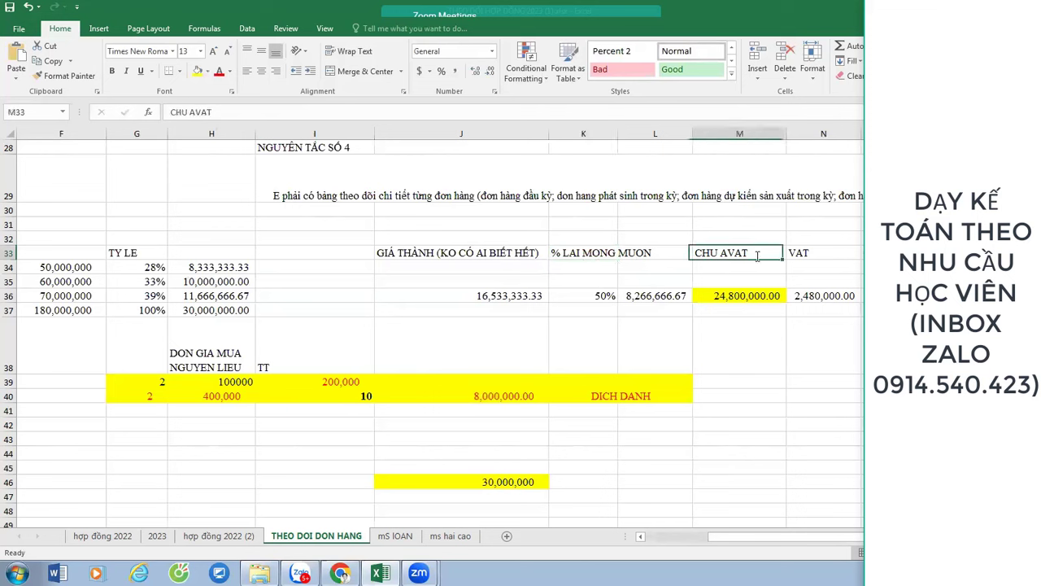
pyautogui.write('(GIÁ B')
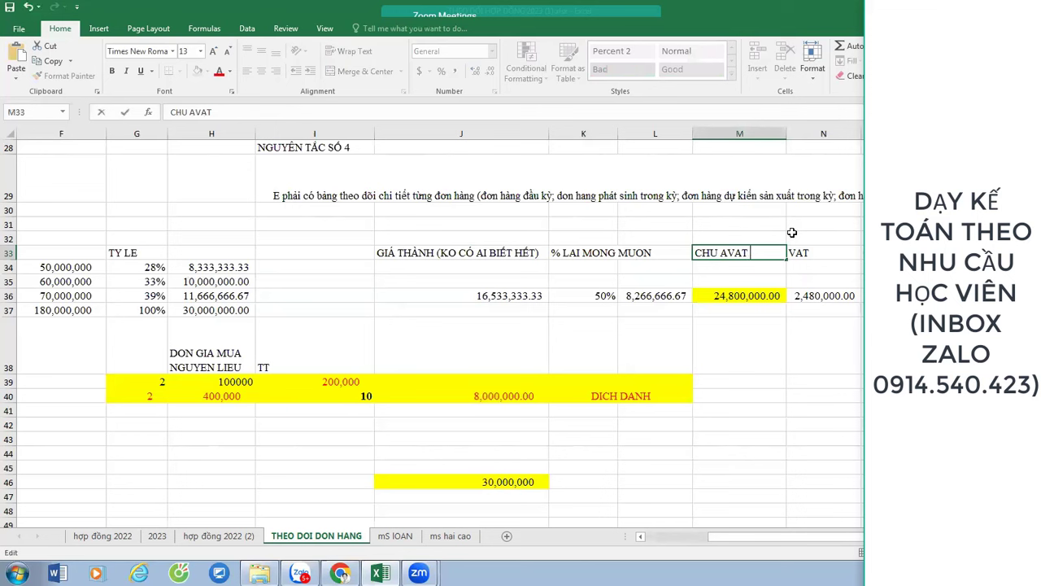
pyautogui.write('ÁN')
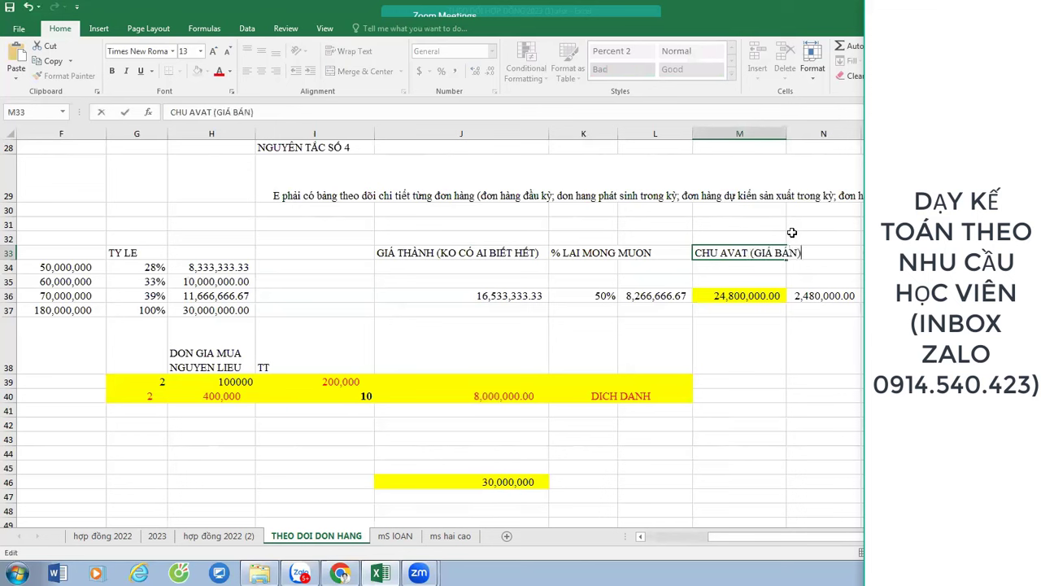
pyautogui.press('Return')
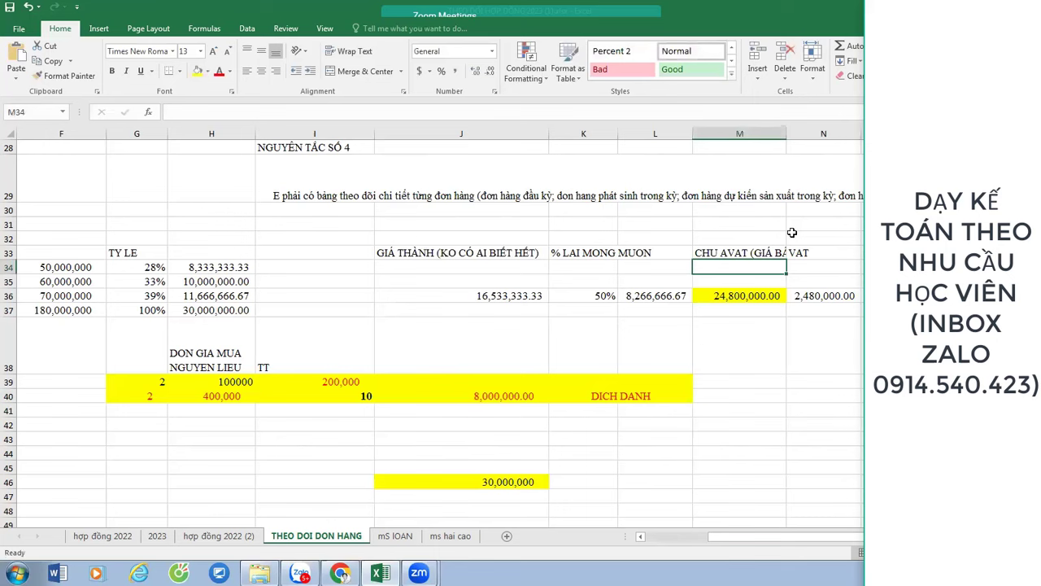
# - Open the cell options for the % LAI MONG MUON heading in K33
pyautogui.click(597, 254)
pyautogui.rightClick(597, 255)
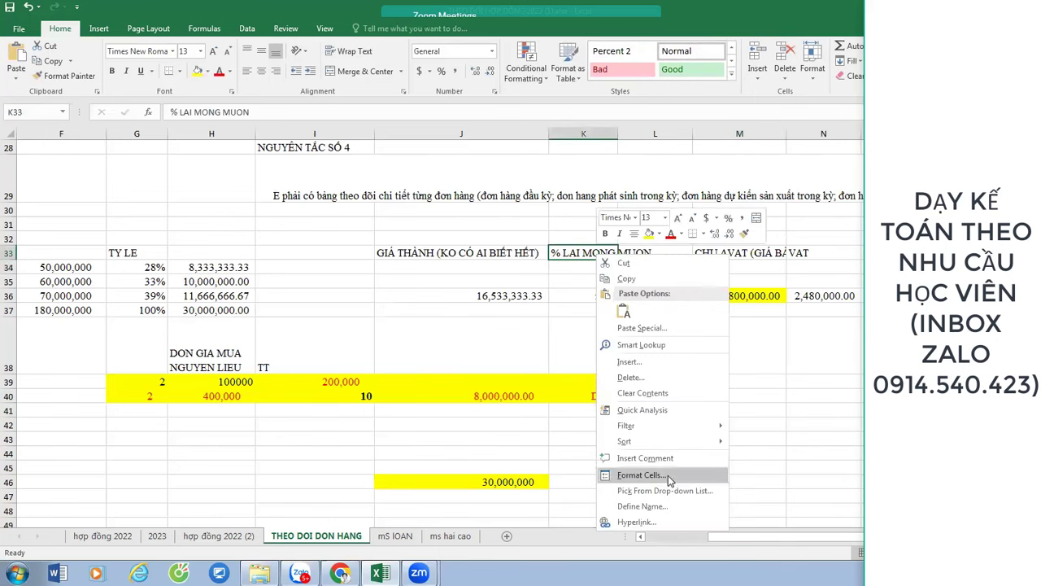